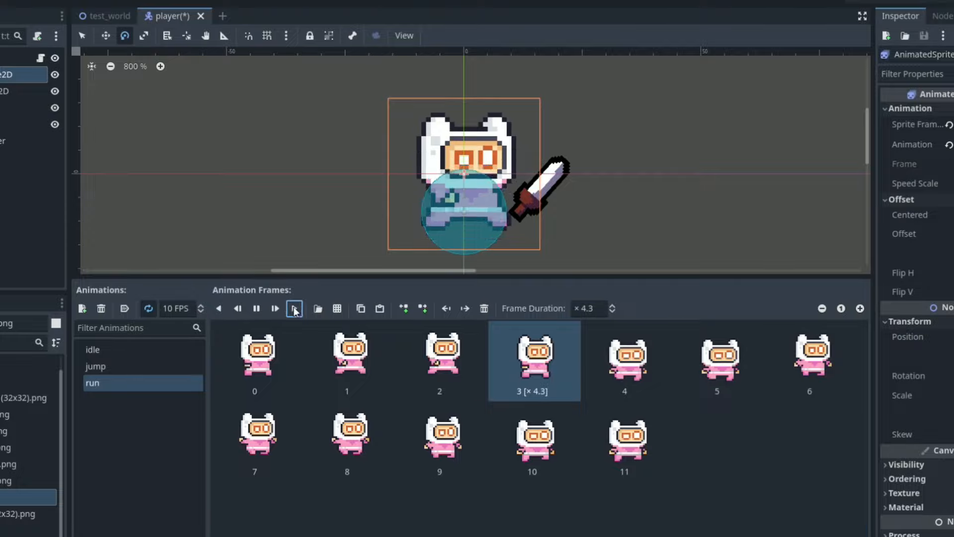
- Set the duration of frame 0 in the run animation to 2 and the animation speed to 13 FPS
text(1)
click(530, 502)
click(448, 309)
click(466, 309)
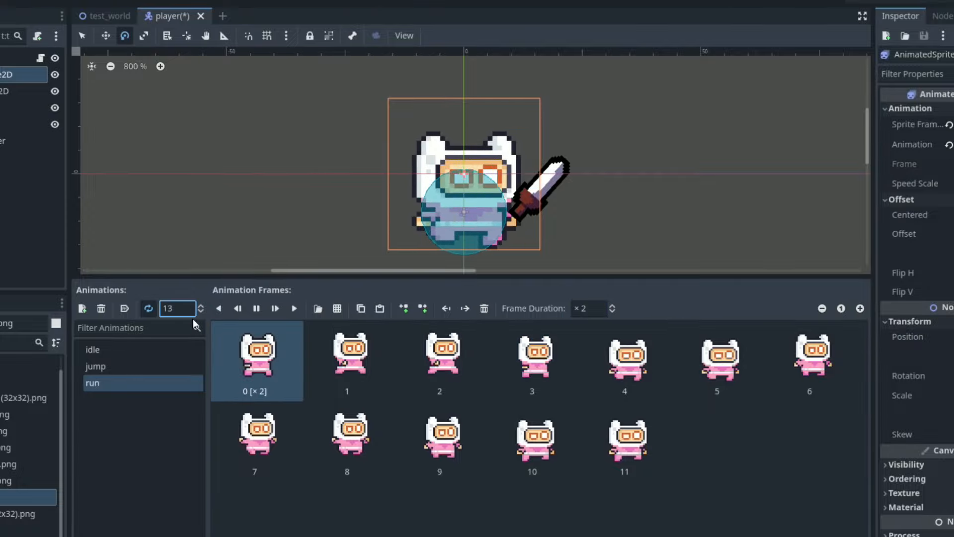
- Run the project and test the character's running in both directions and jumping around the level
key(F5)
key(Left)
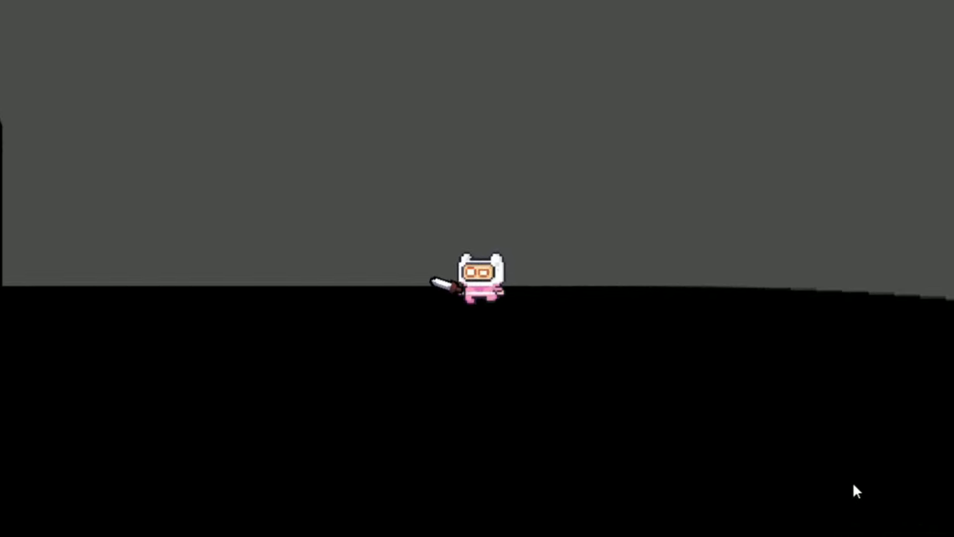
key(Left)
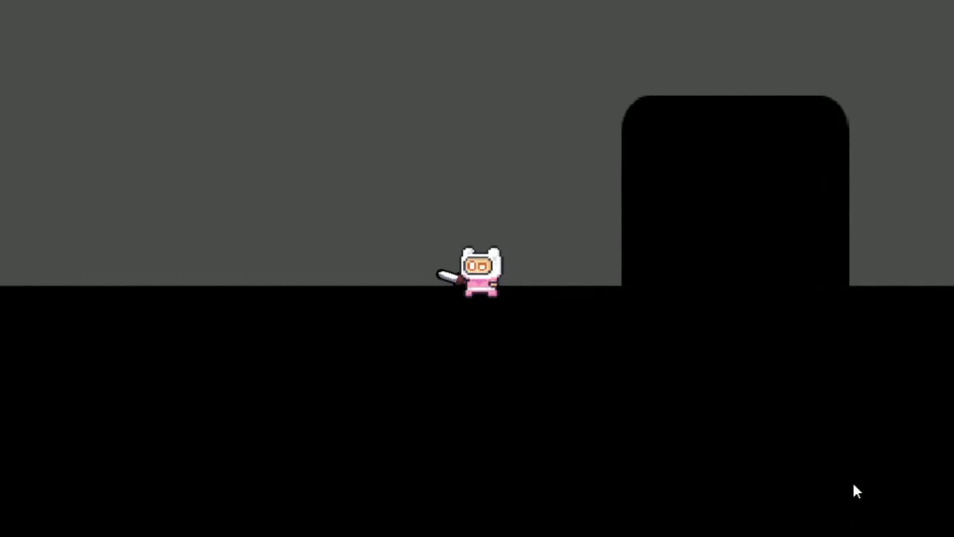
key(space)
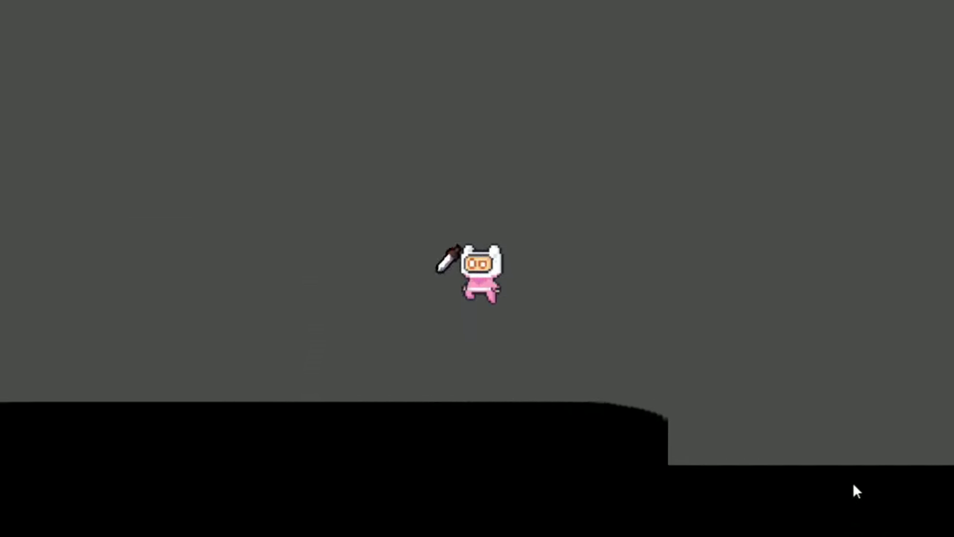
key(space)
key(Left)
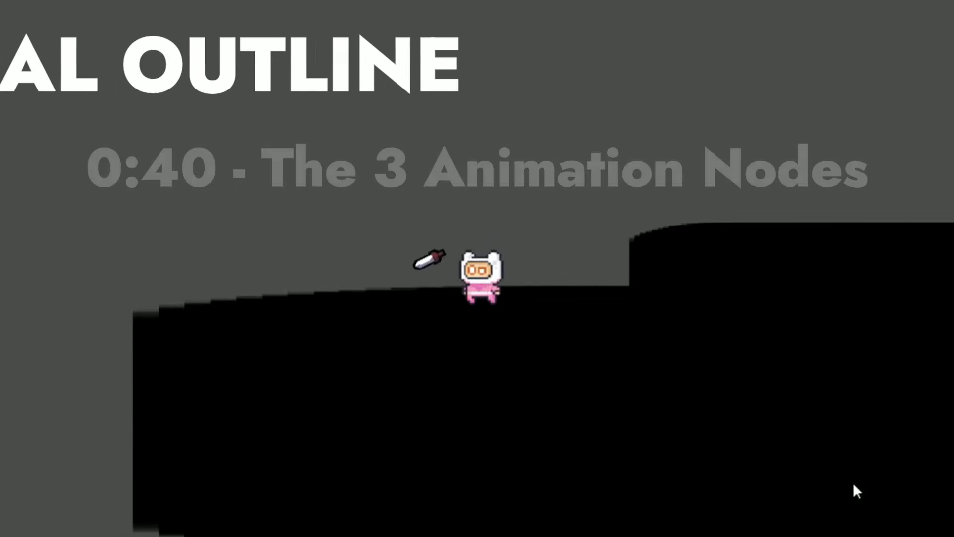
key(space)
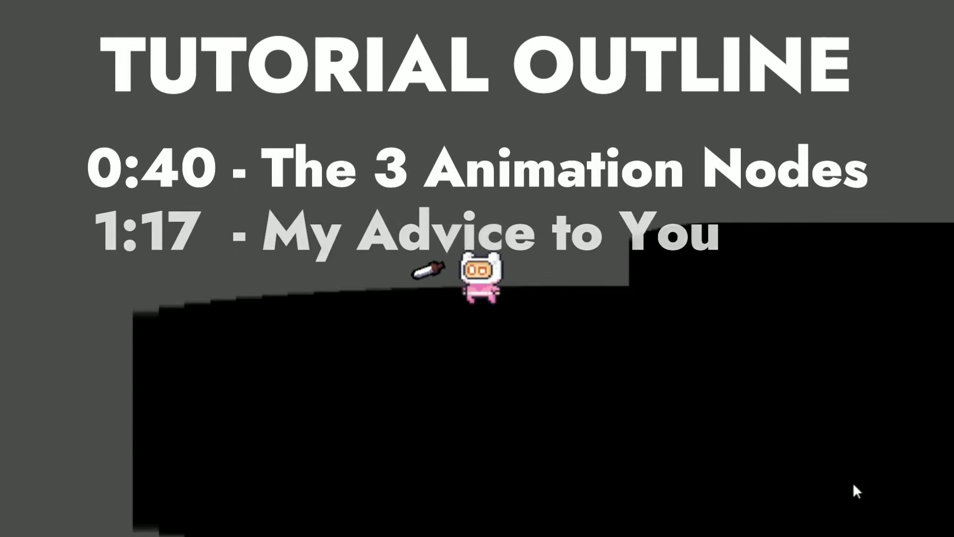
key(Right)
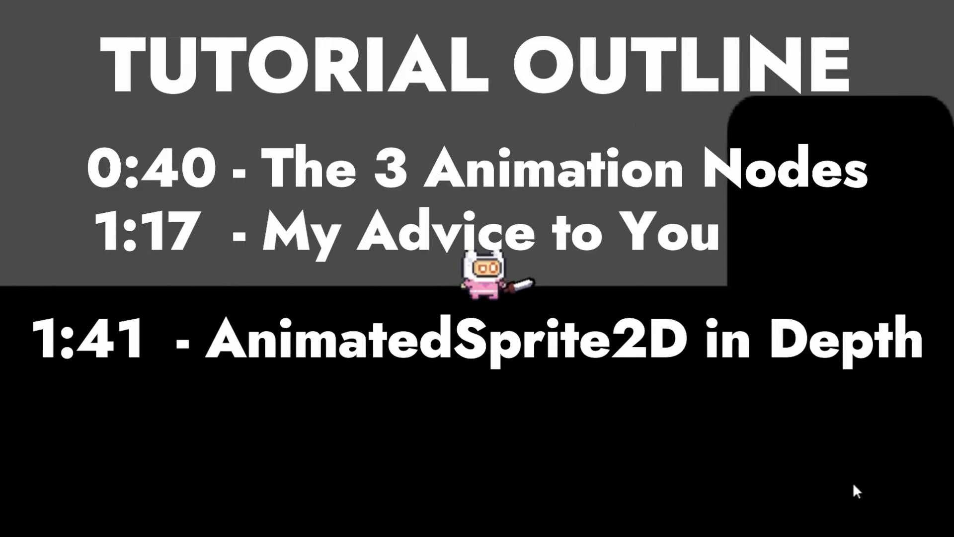
key(Left)
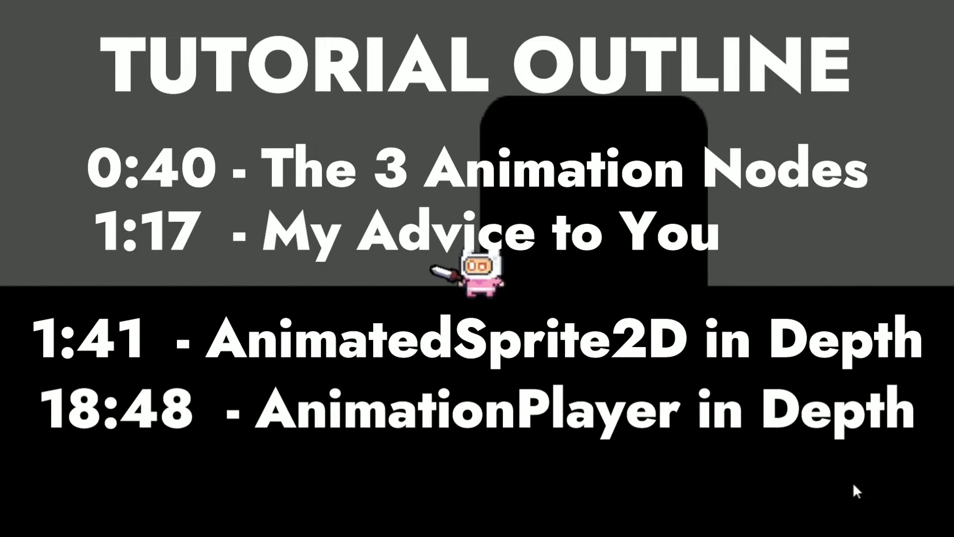
key(Right)
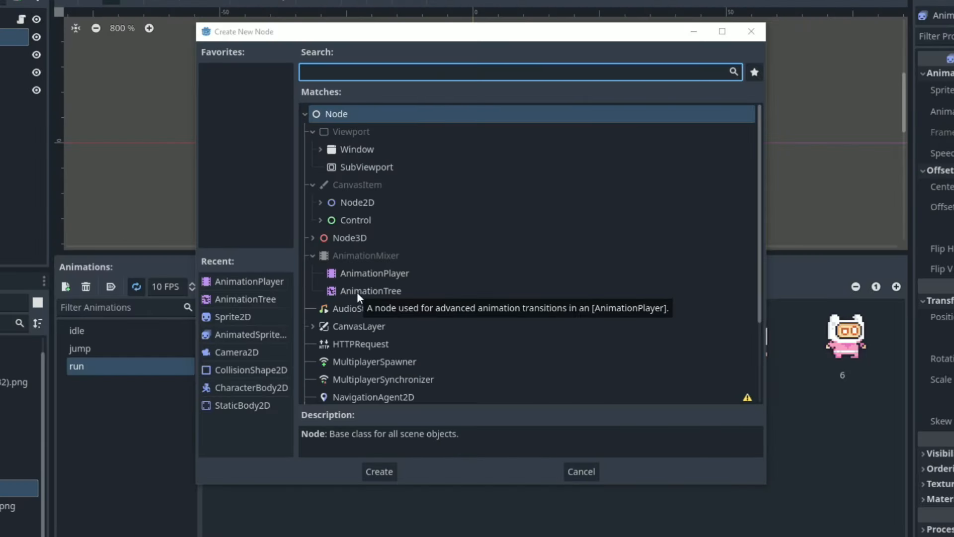
- Search the new-node types for "animatedspr", and open the duration of frame 0 in the run animation for editing
click(411, 71)
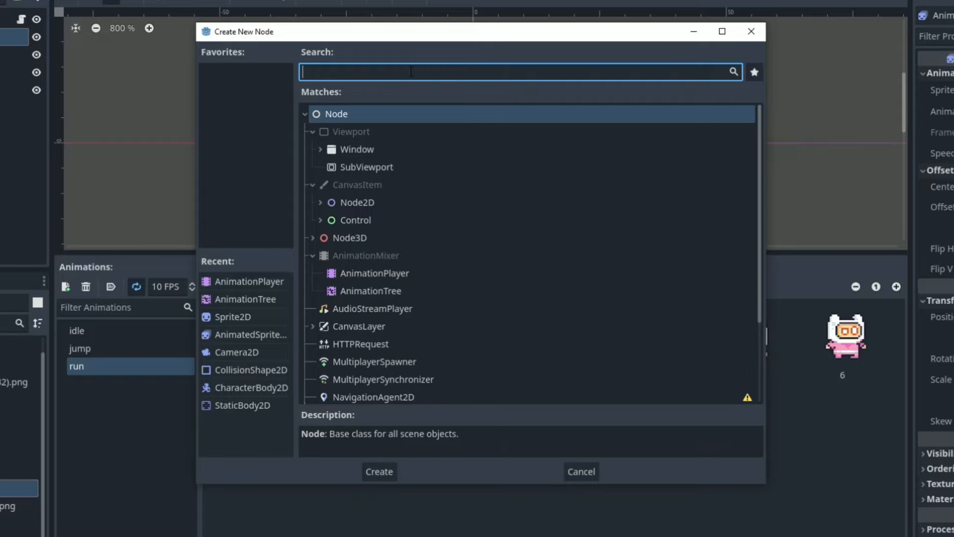
text(animatedspr)
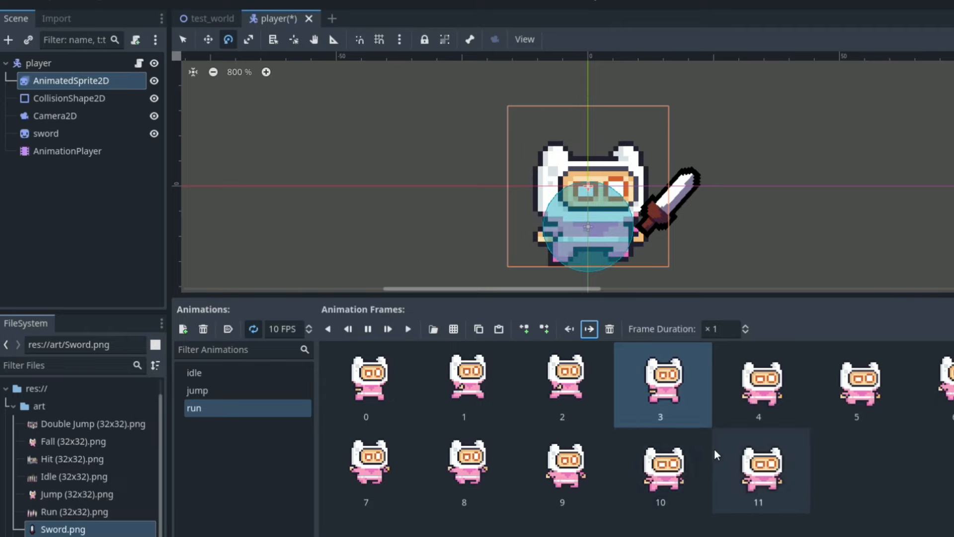
click(395, 383)
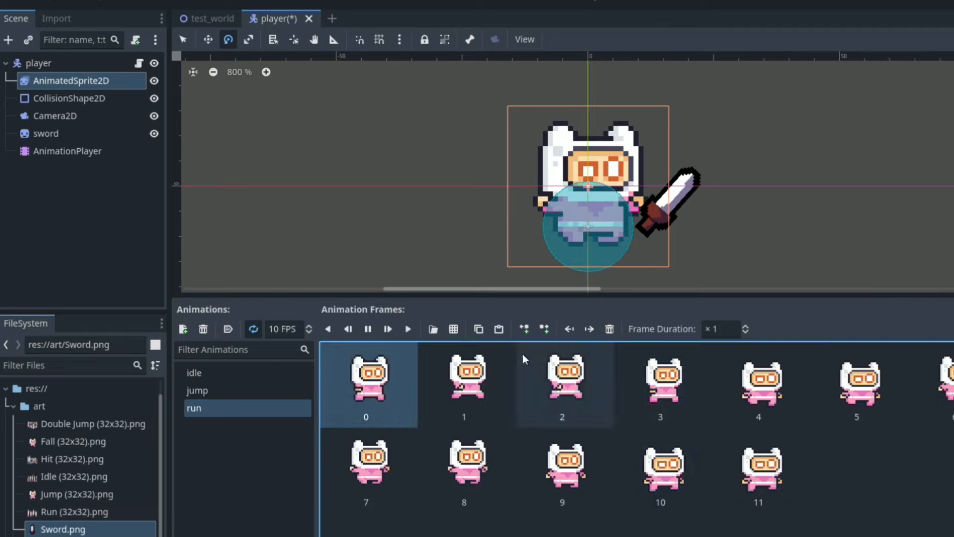
click(723, 328)
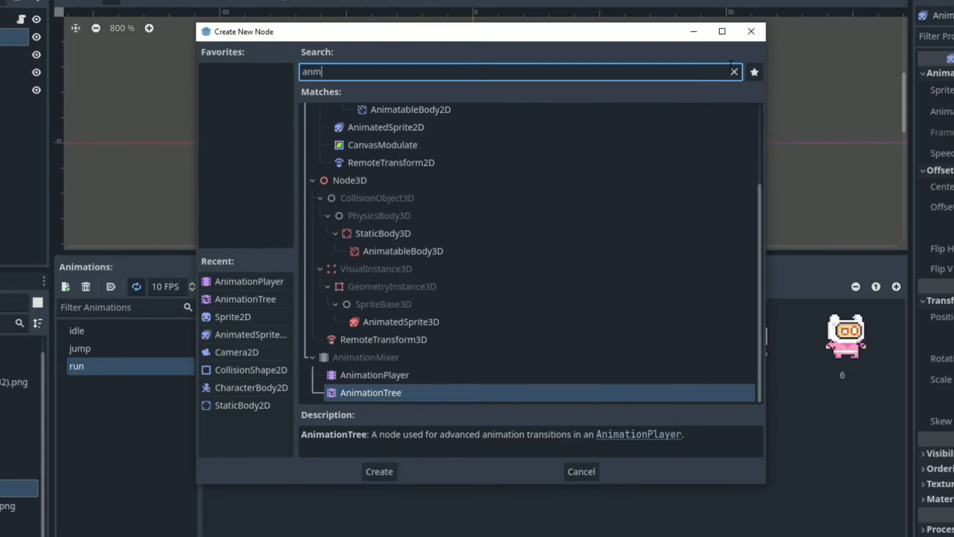
- Search the new-node types for "animationplay"
key(BackSpace)
text(imationpla)
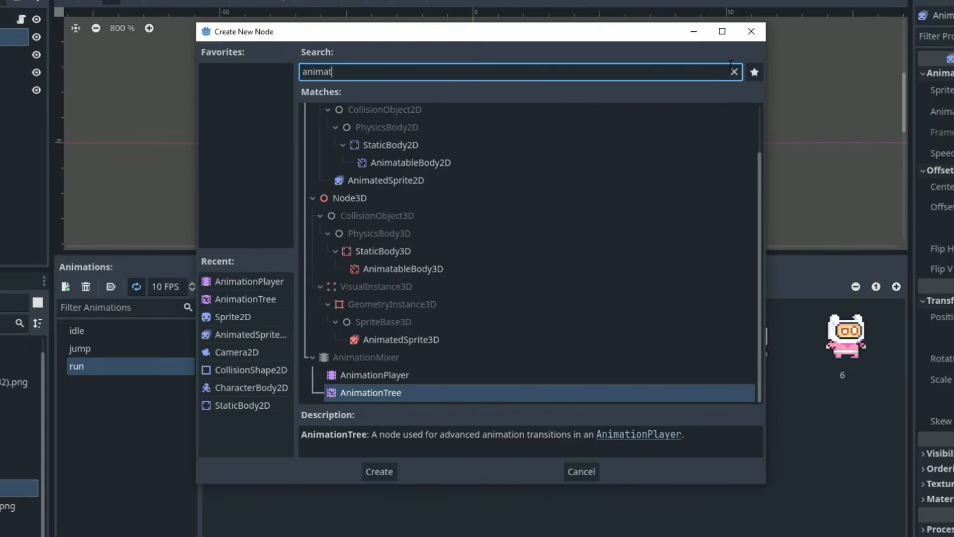
text(y)
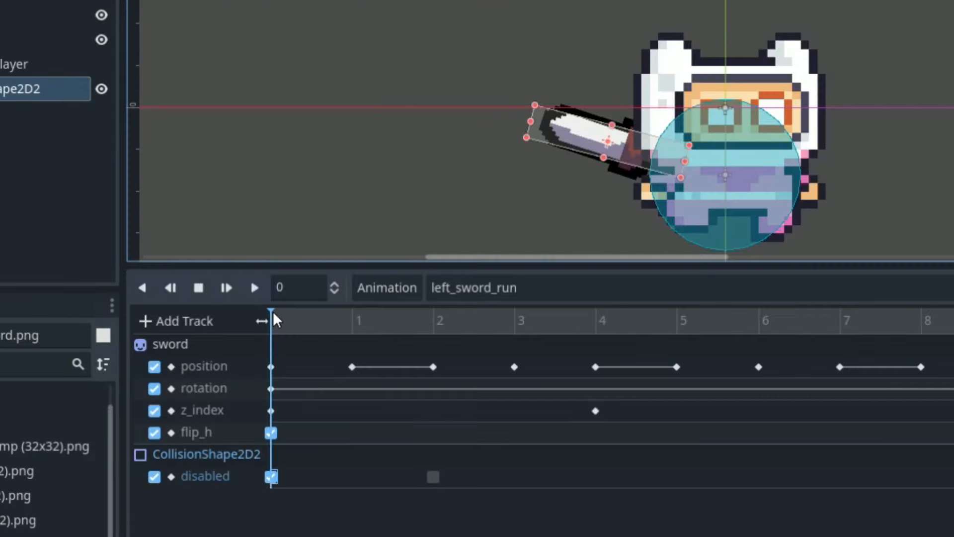
- Scrub through the first 0.2 s of left_sword_run to examine how the sword's collision shape toggles
click(351, 332)
click(438, 332)
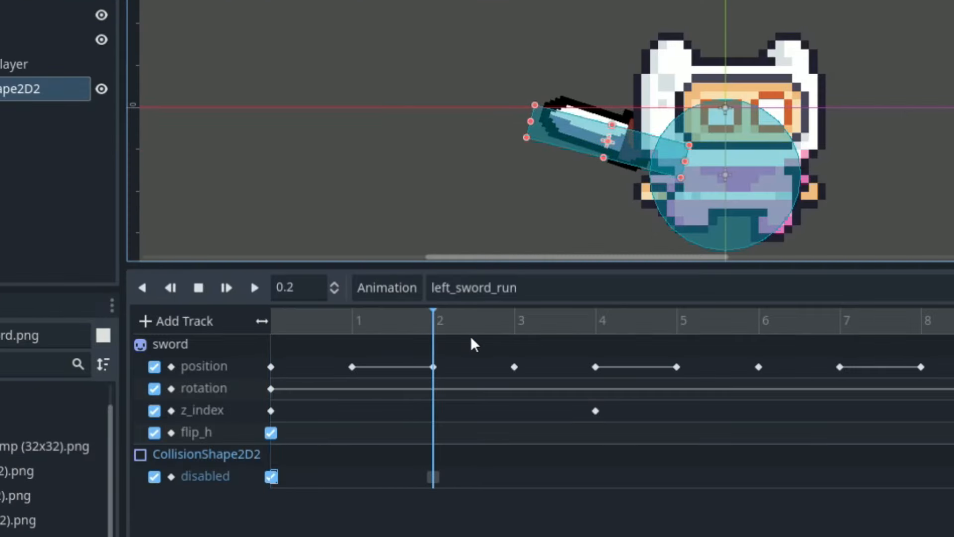
drag(472, 339, 335, 366)
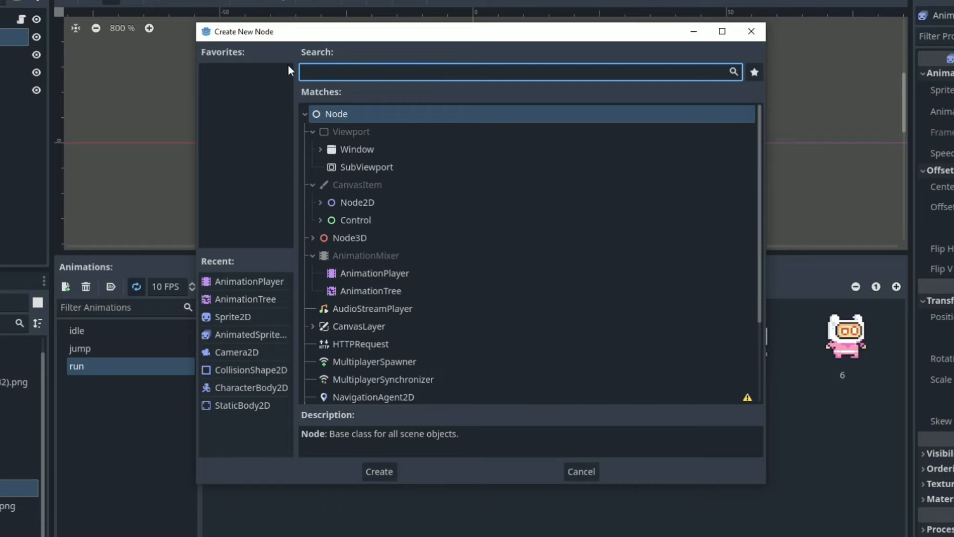
- Search the new-node types for "animationtree", and test the character's run and jump in the running game
text(animationtree)
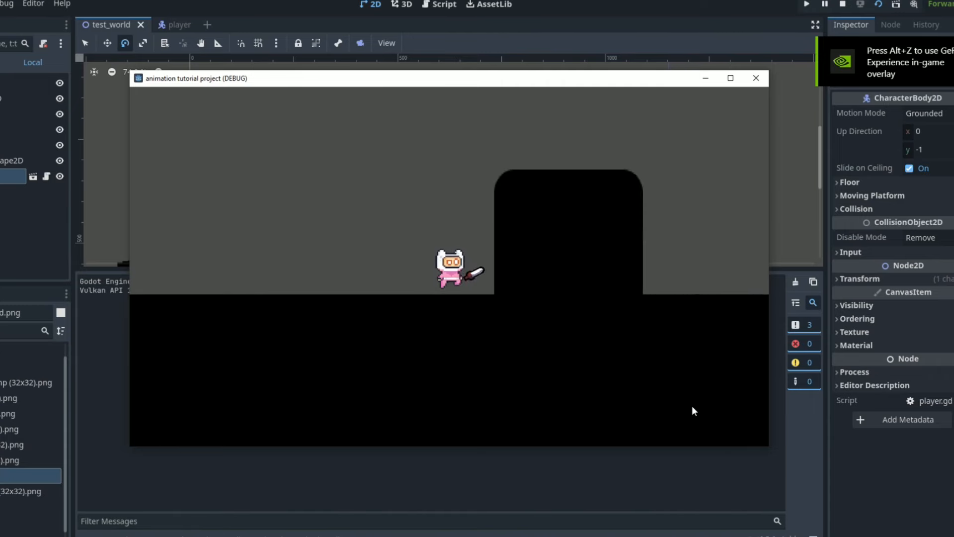
key(Right)
key(space)
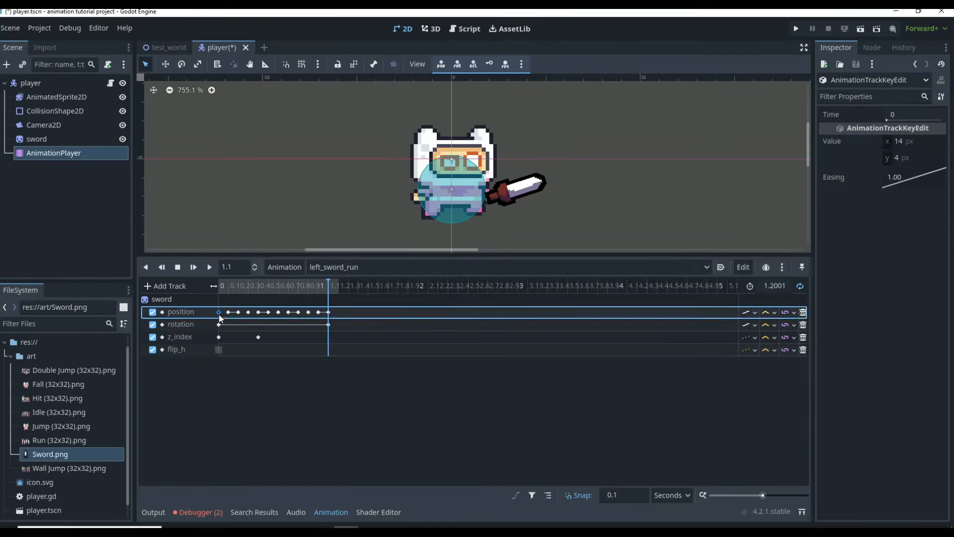
- Set the x value of the sword's position keys in left_sword_run to -17 and select the z_index key at 0.4 s
click(915, 142)
text(-17)
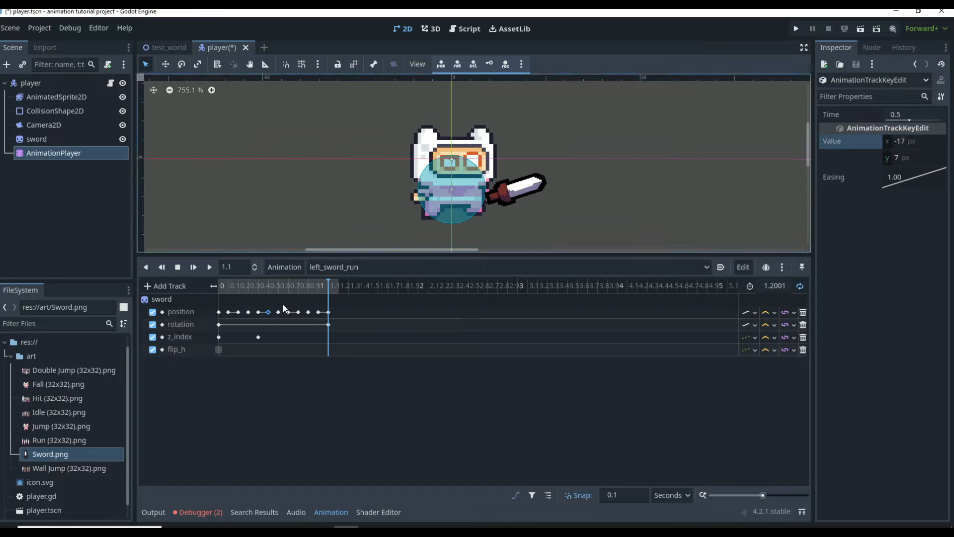
click(941, 142)
text(-17)
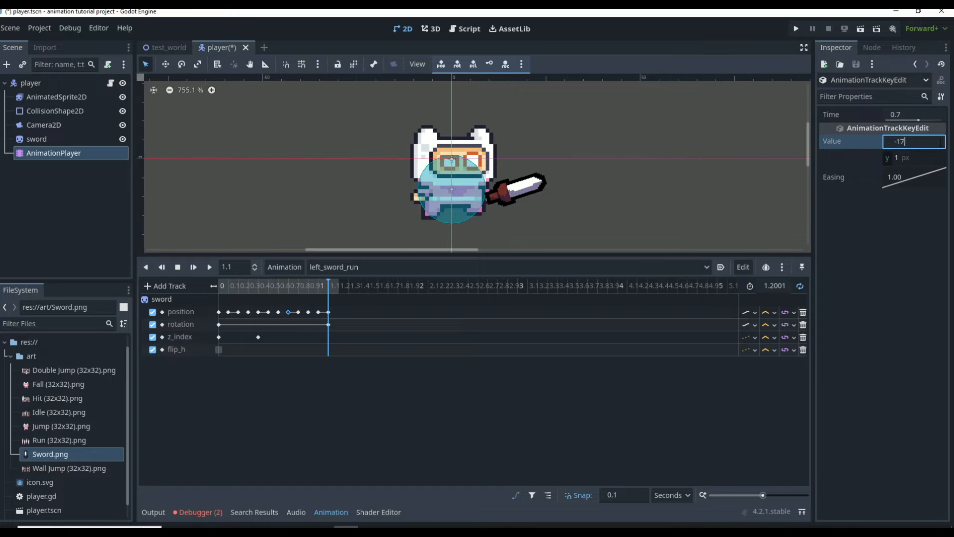
key(Return)
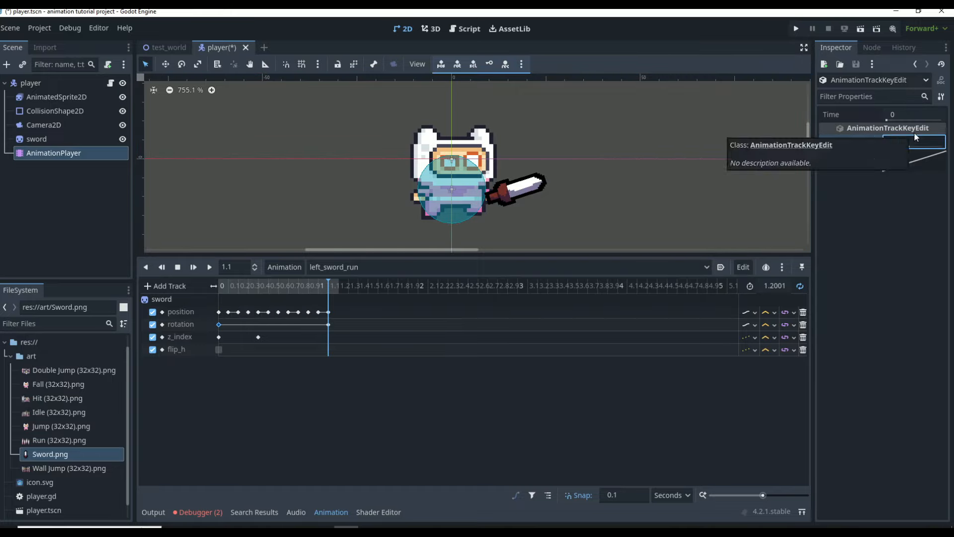
click(258, 338)
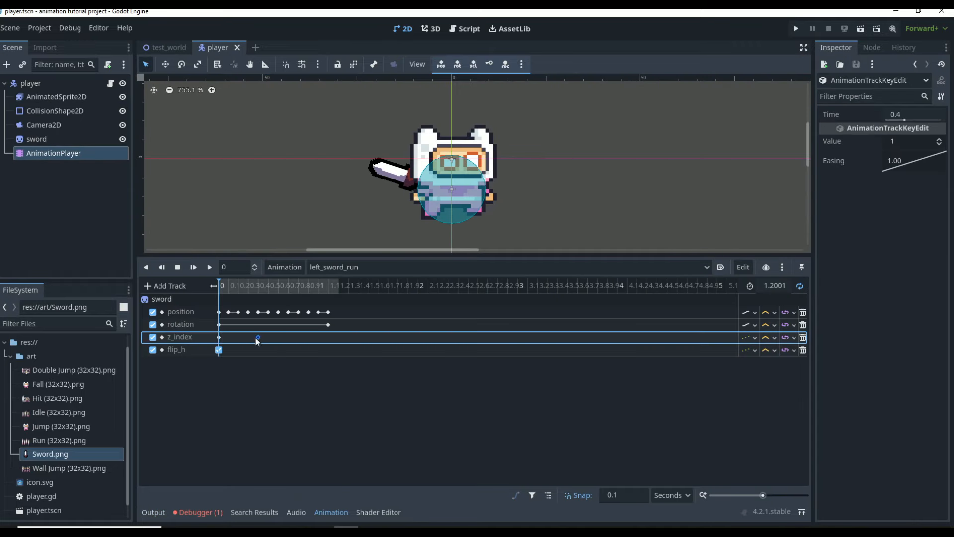
click(432, 300)
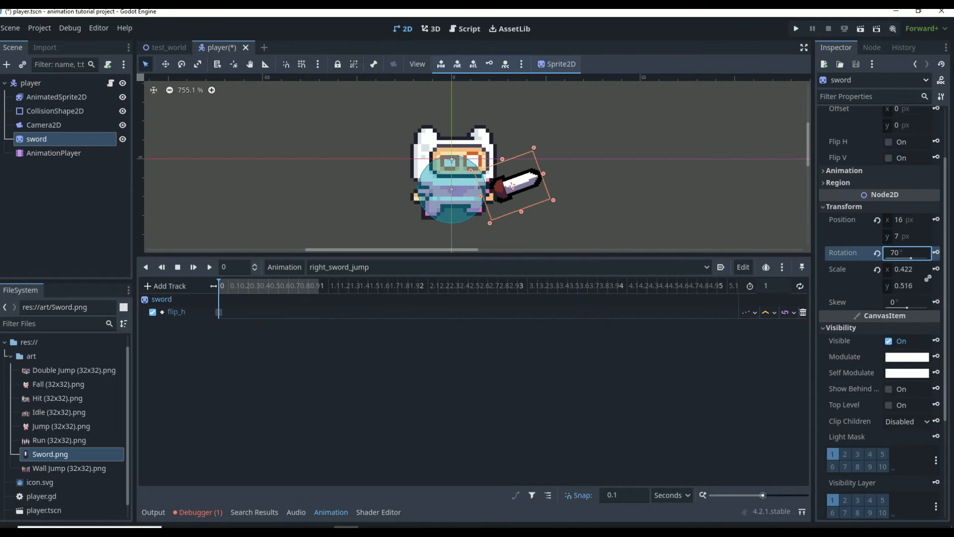
- Keyframe the sword in right_sword_jump from rotation 70° and position (16, 7) at 0 s to about -209.6° and (16, -13) at 0.3 s
click(936, 252)
click(935, 219)
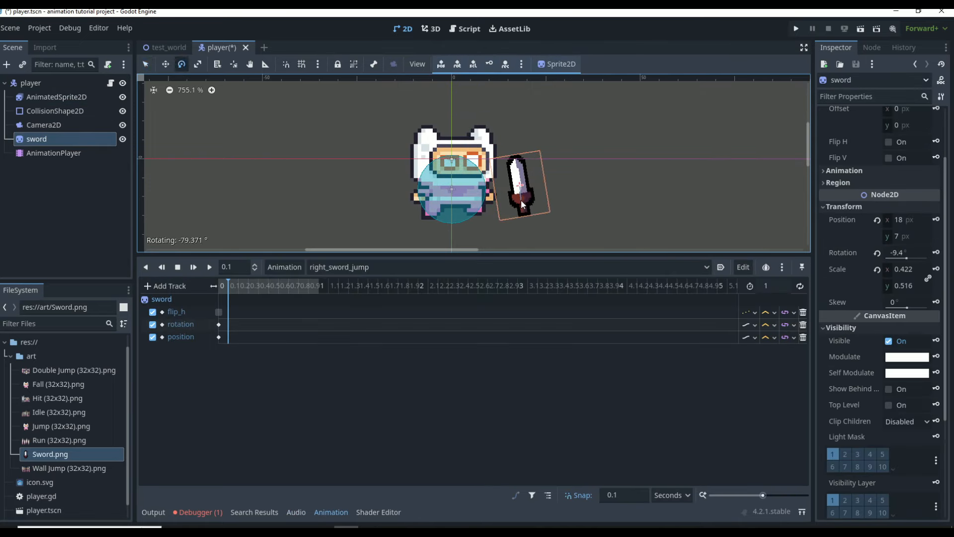
drag(521, 200, 523, 143)
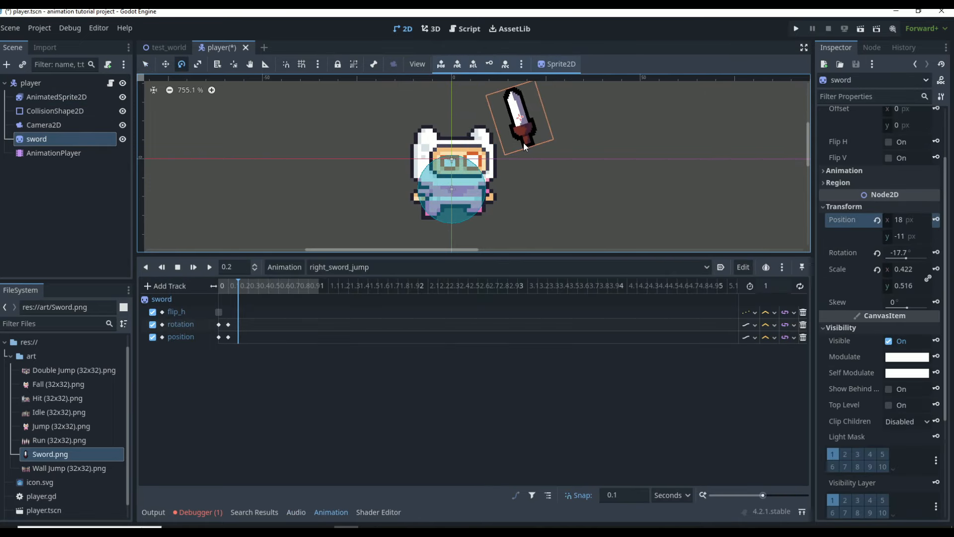
drag(519, 135, 443, 104)
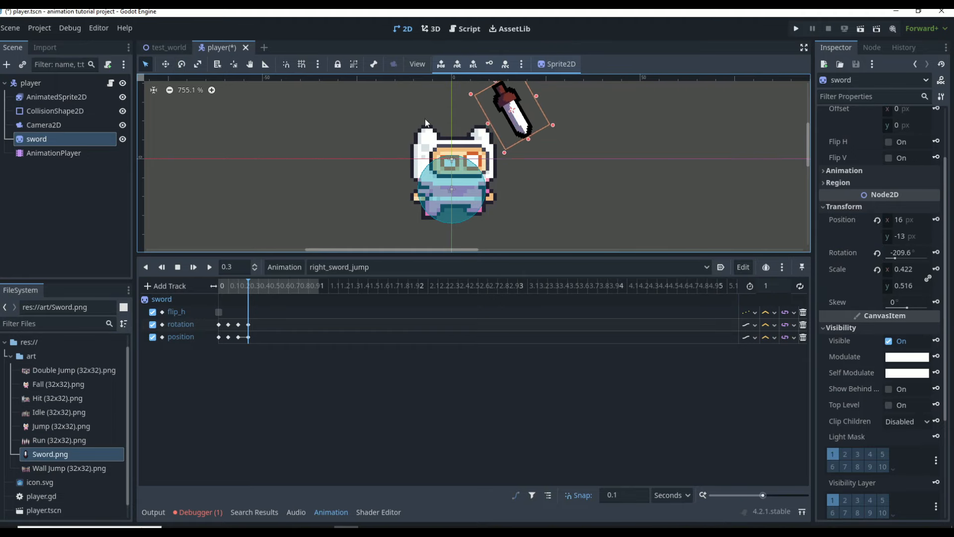
drag(426, 122, 472, 86)
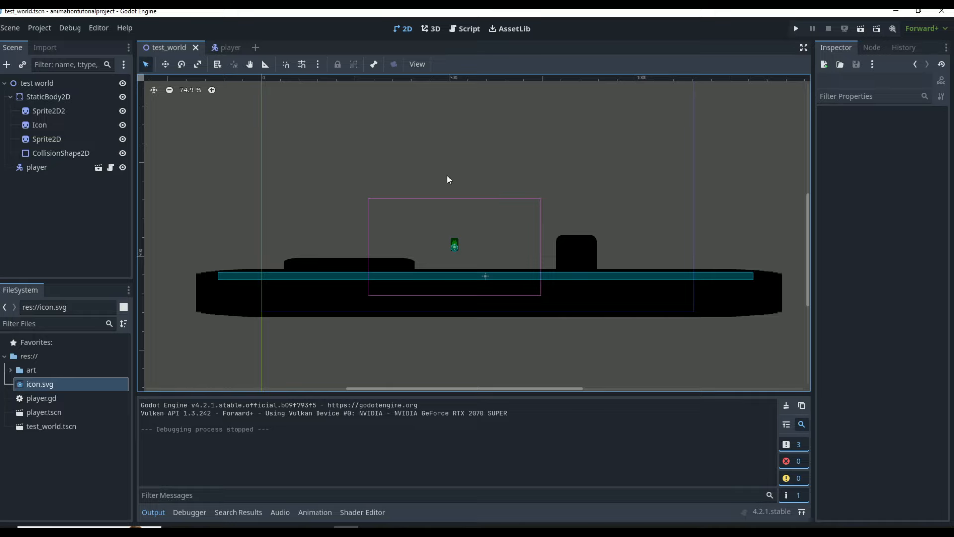
- Look through the sprite images in the project's art folder
scroll(484, 279, up, 8)
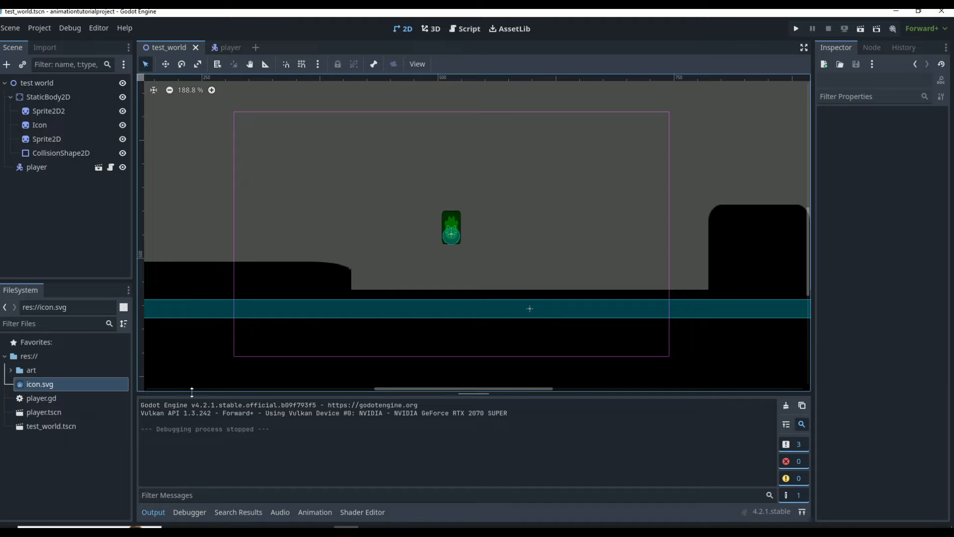
click(11, 370)
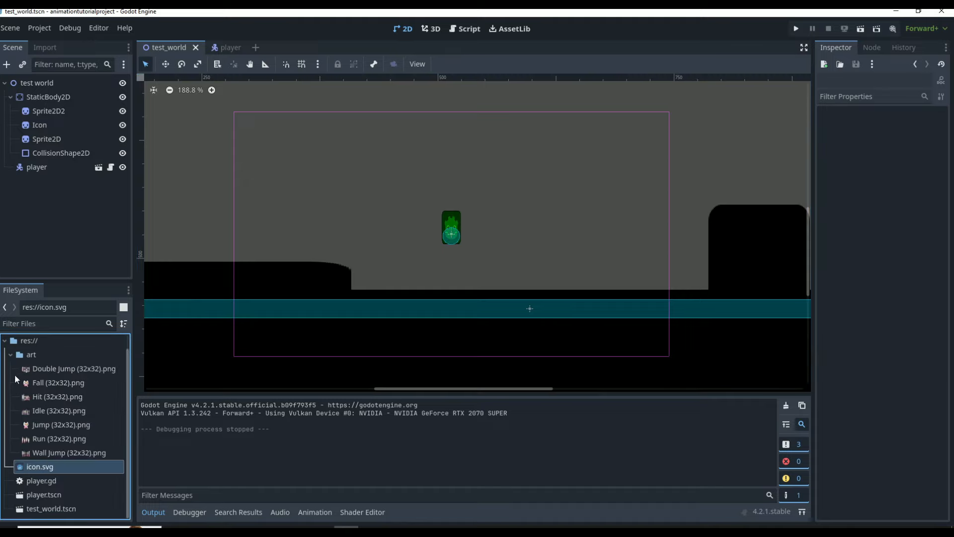
click(11, 354)
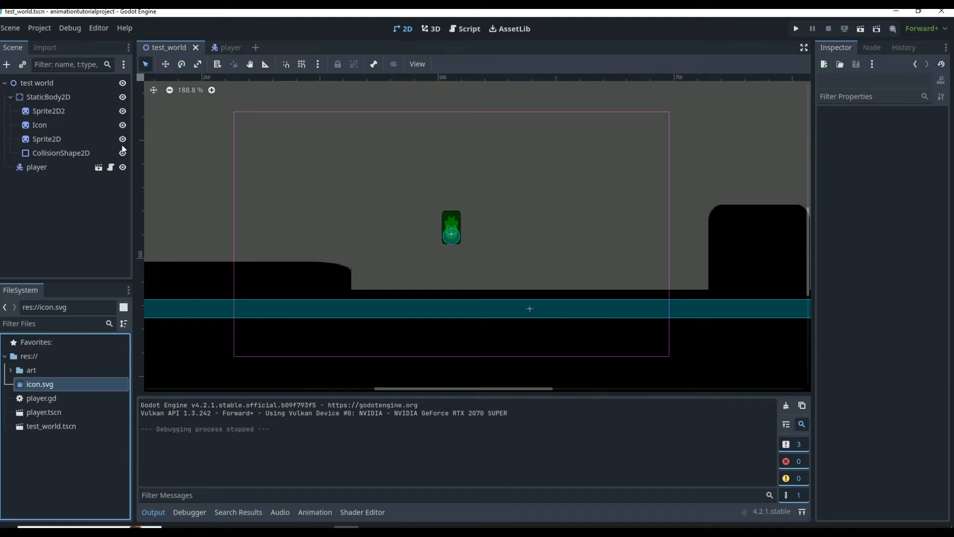
- Inspect the test world's StaticBody2D node and its child sprites and collision shape
click(46, 96)
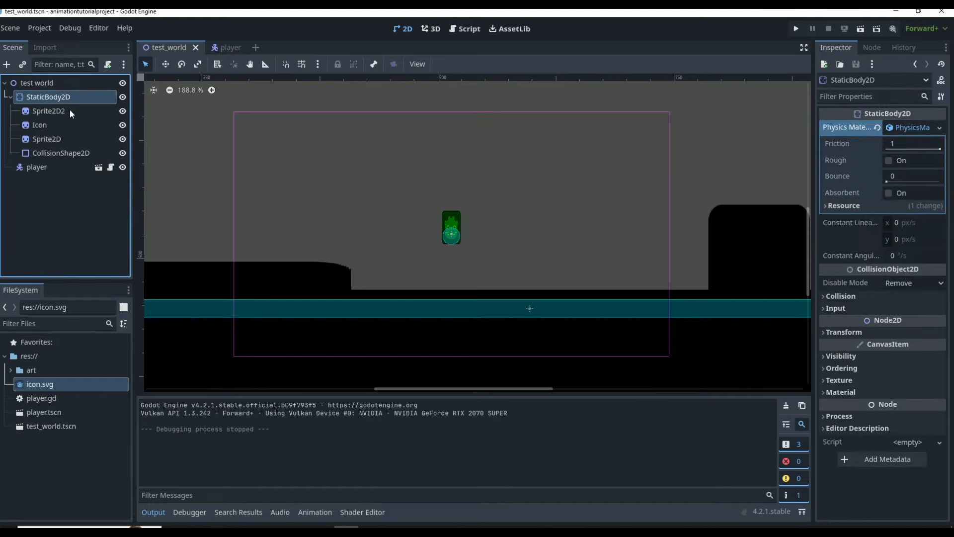
click(44, 112)
click(47, 126)
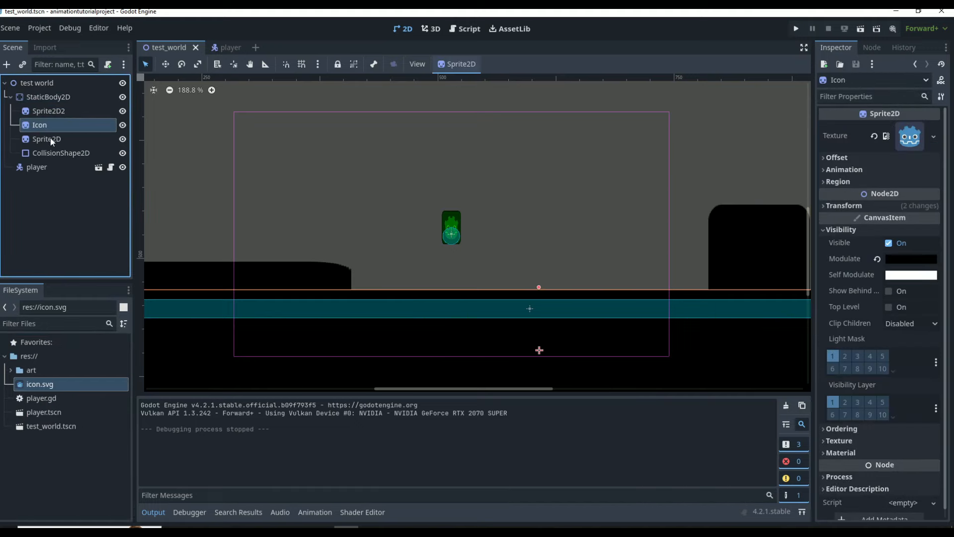
click(50, 143)
click(53, 153)
scroll(371, 216, down, 3)
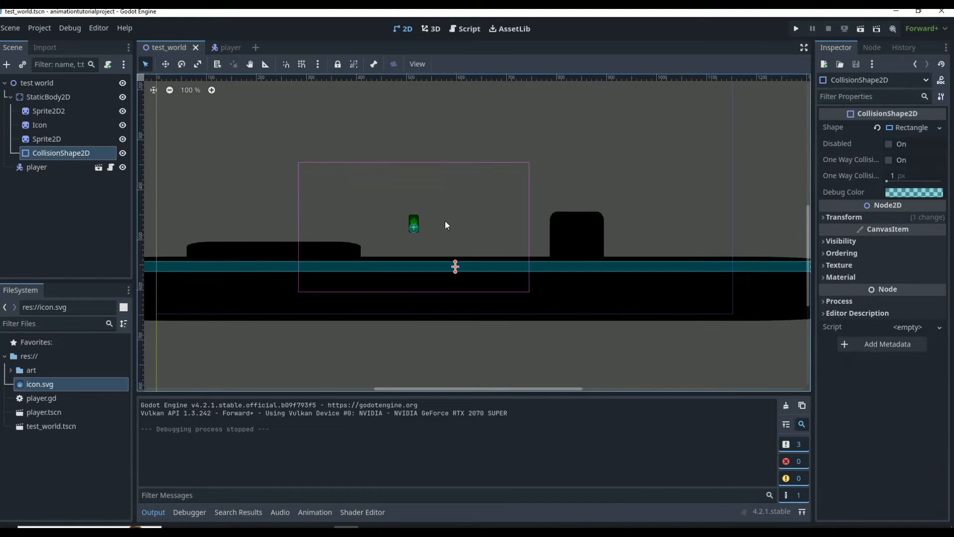
- Open the player scene from its instance in the test world
click(55, 169)
click(102, 169)
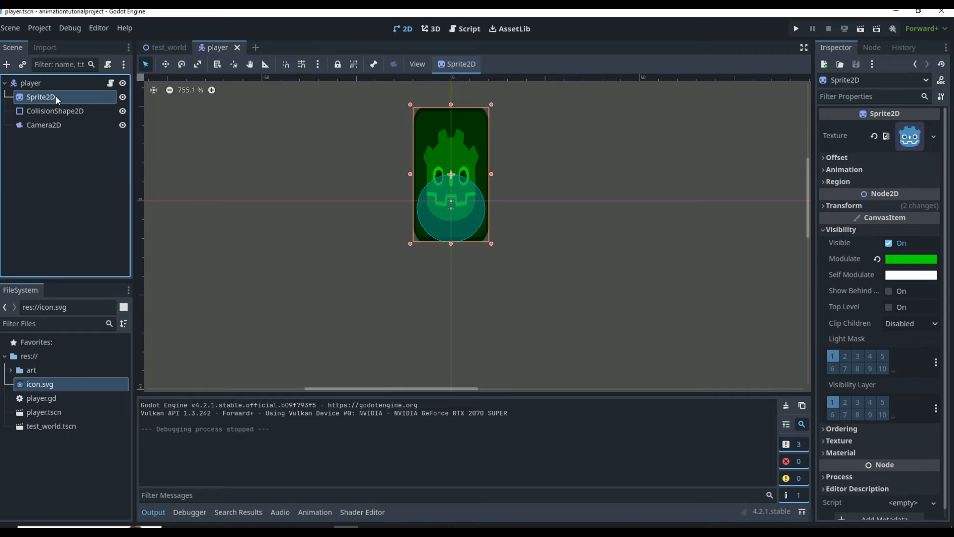
- Inspect the player scene's CollisionShape2D and Camera2D nodes
click(57, 111)
click(59, 126)
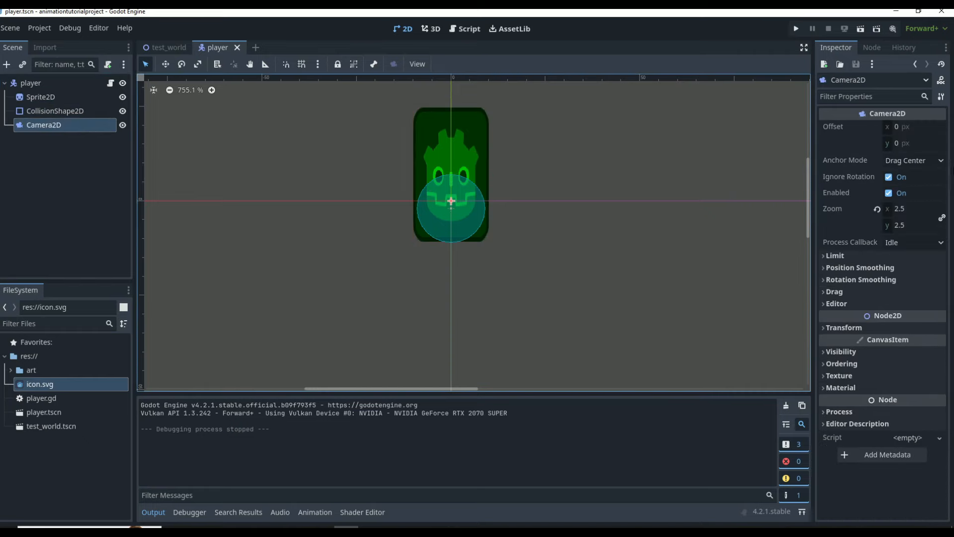
- Run the test_world scene, try moving the player in both directions and jumping, and close the game window
click(169, 47)
key(F6)
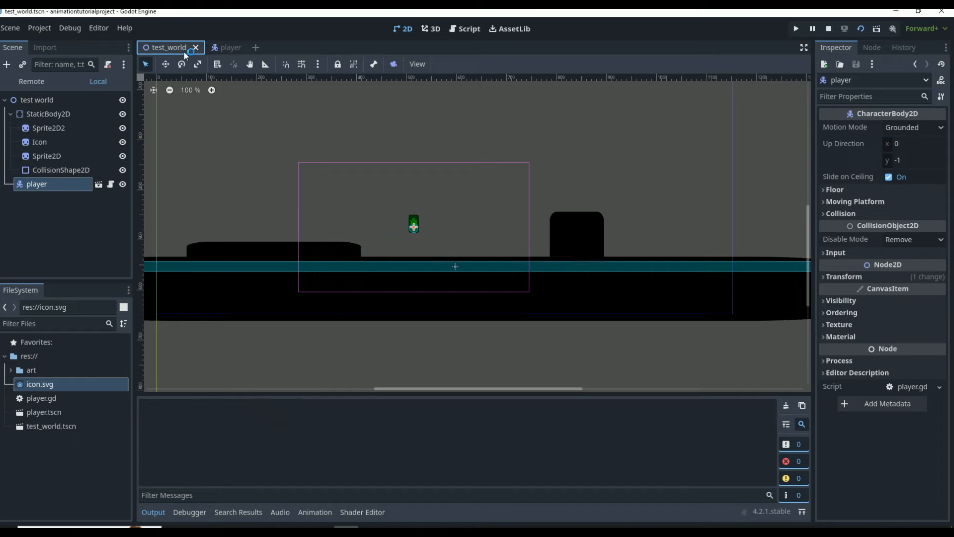
key(Right)
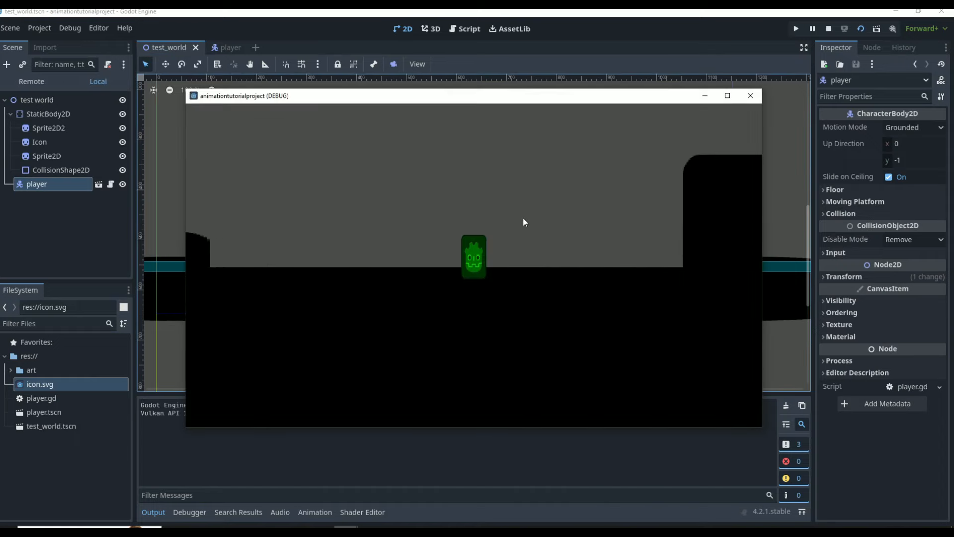
key(Left)
key(Left)
key(space)
key(Right)
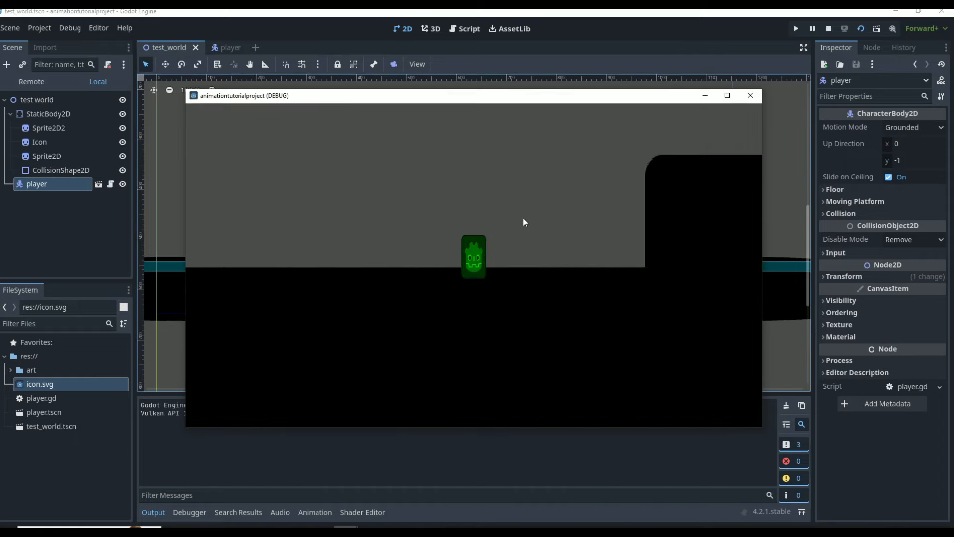
key(Left)
key(Left)
key(Right)
key(space)
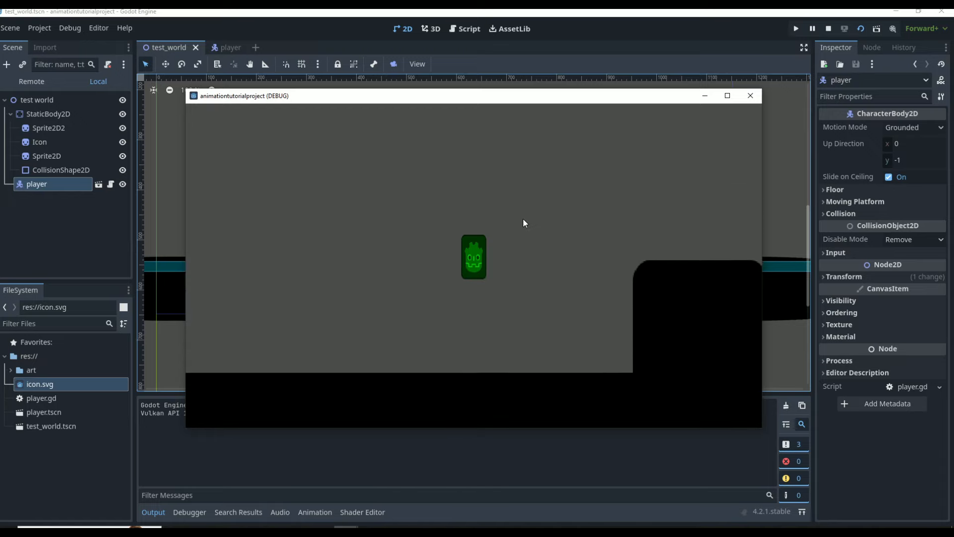
click(750, 95)
- Review the movement and jump code in the player's script, player.gd
click(229, 47)
click(109, 87)
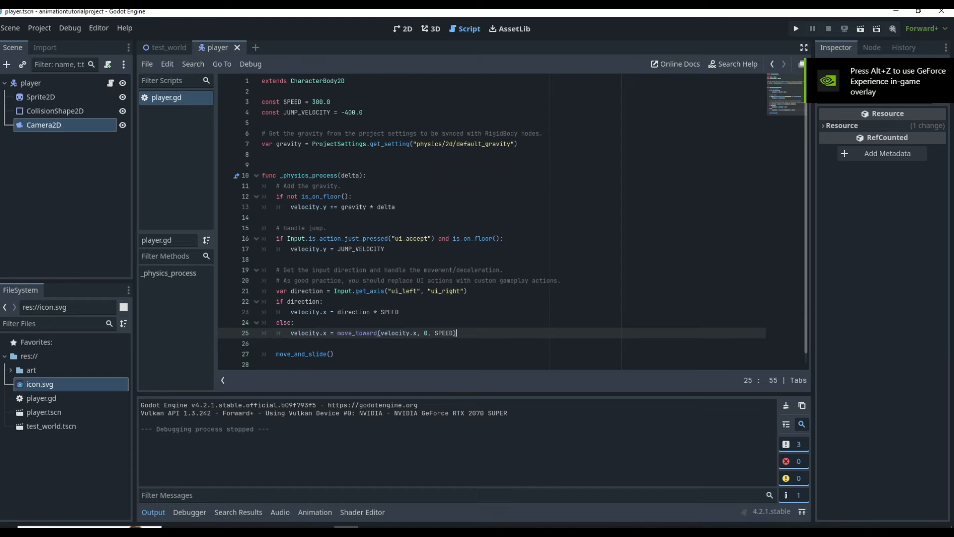
key(ctrl+a)
click(365, 228)
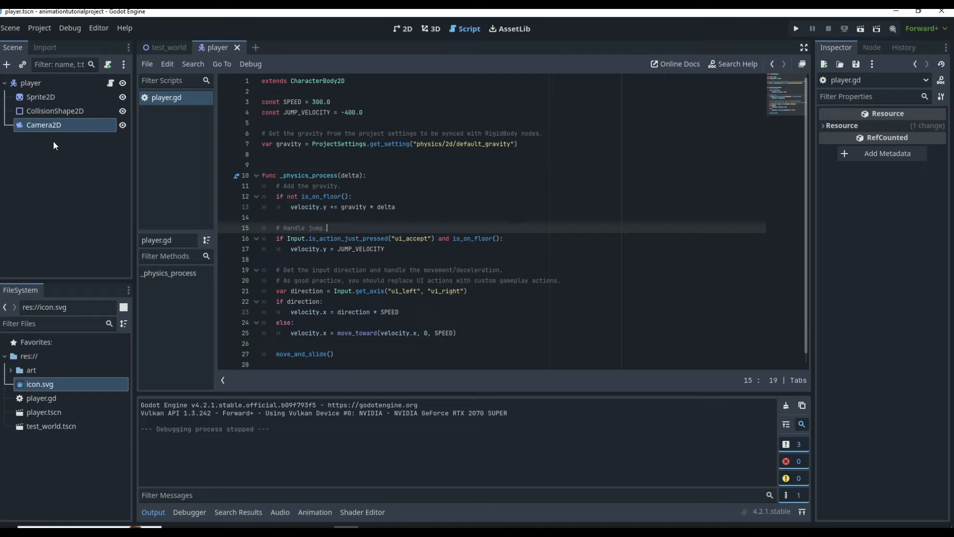
- Delete the Sprite2D node from the player scene
click(62, 97)
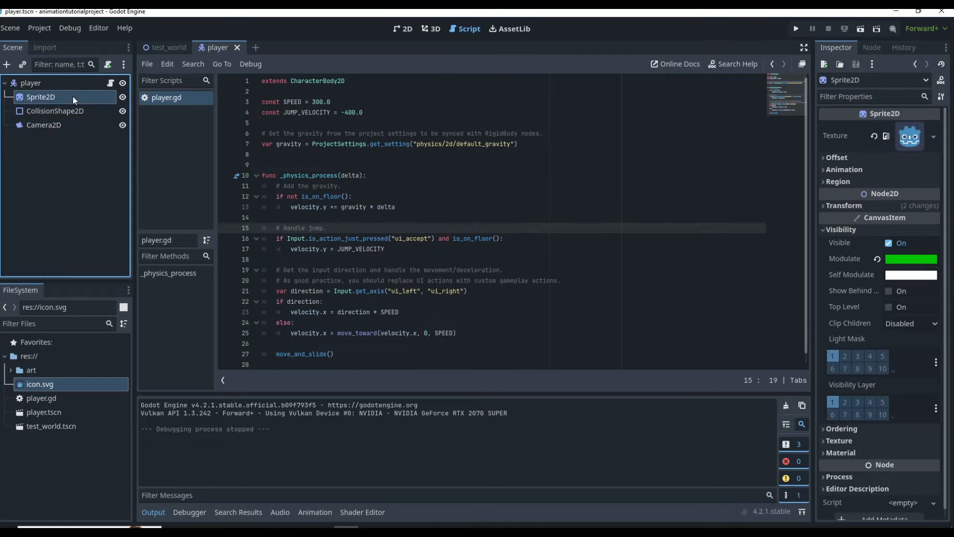
key(Delete)
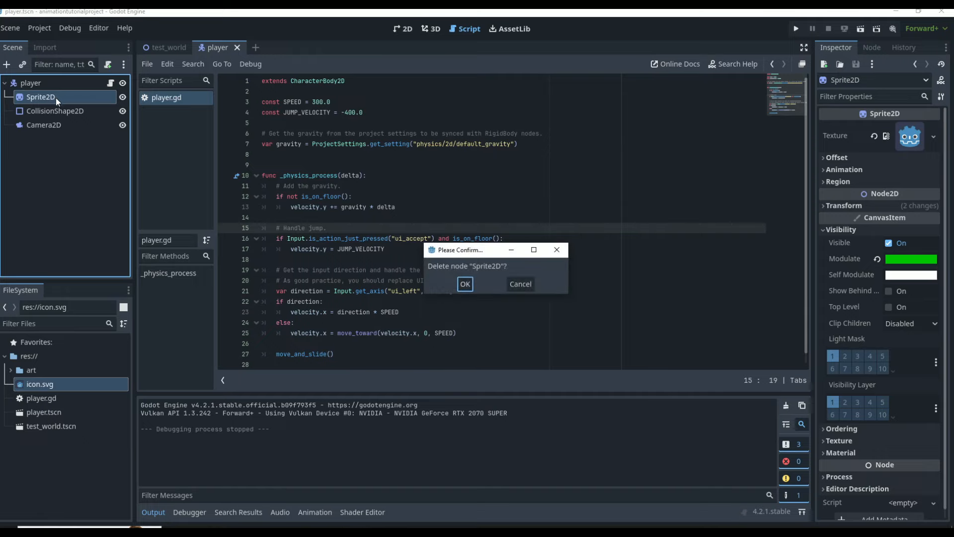
click(465, 284)
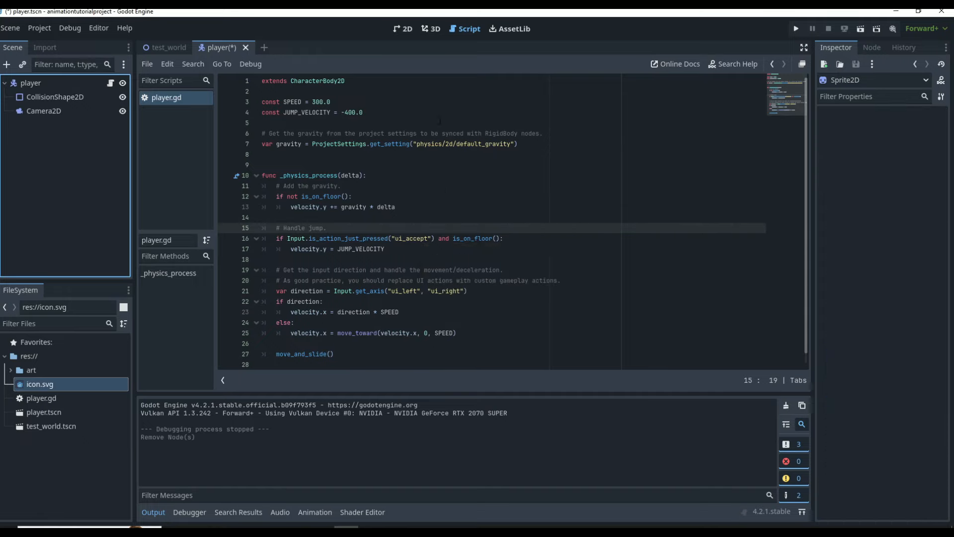
- Add an AnimatedSprite2D node as a child of the player root node in the 2D workspace
click(402, 30)
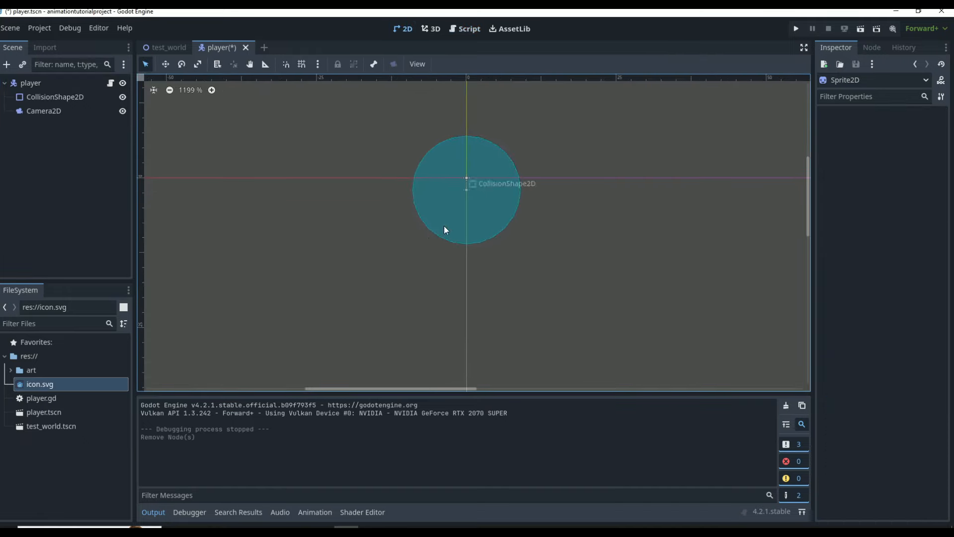
scroll(495, 143, up, 3)
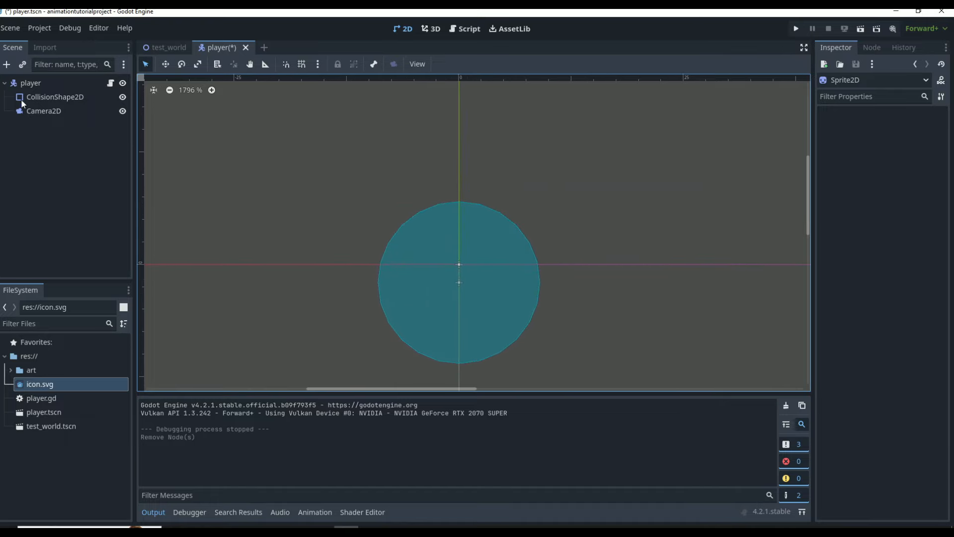
click(30, 84)
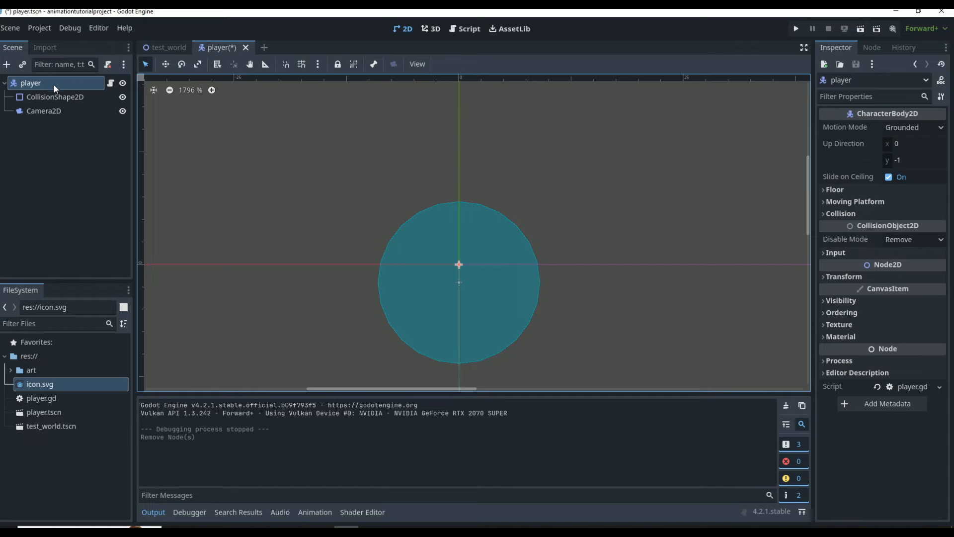
click(7, 64)
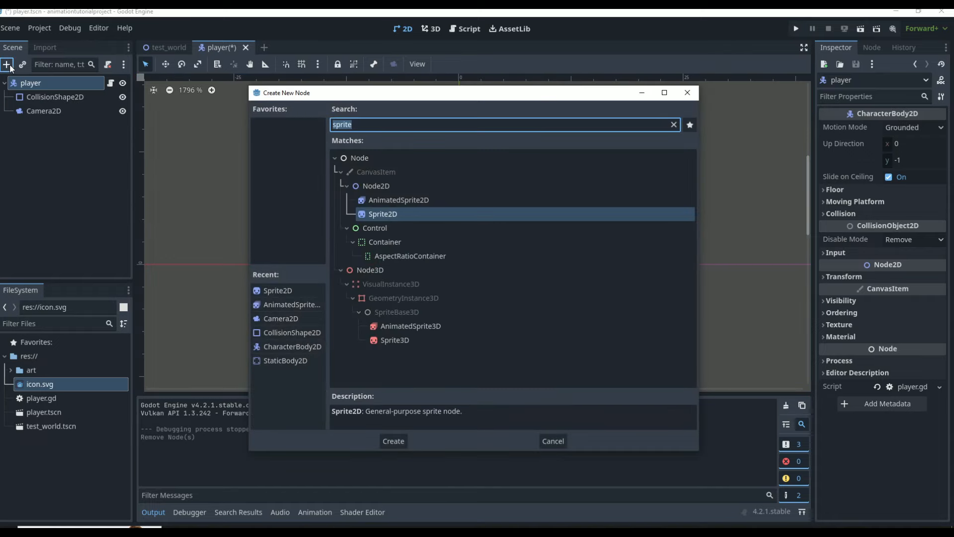
text(animted)
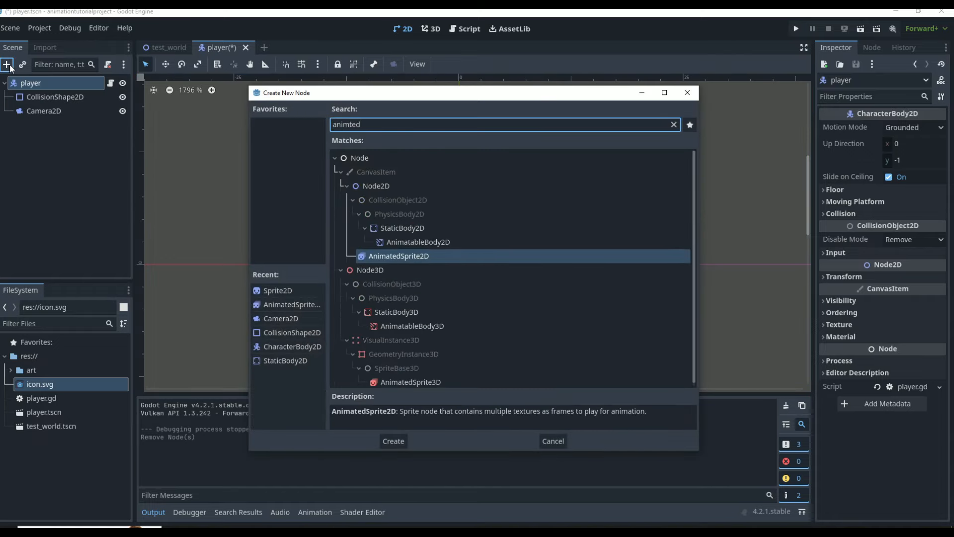
key(Return)
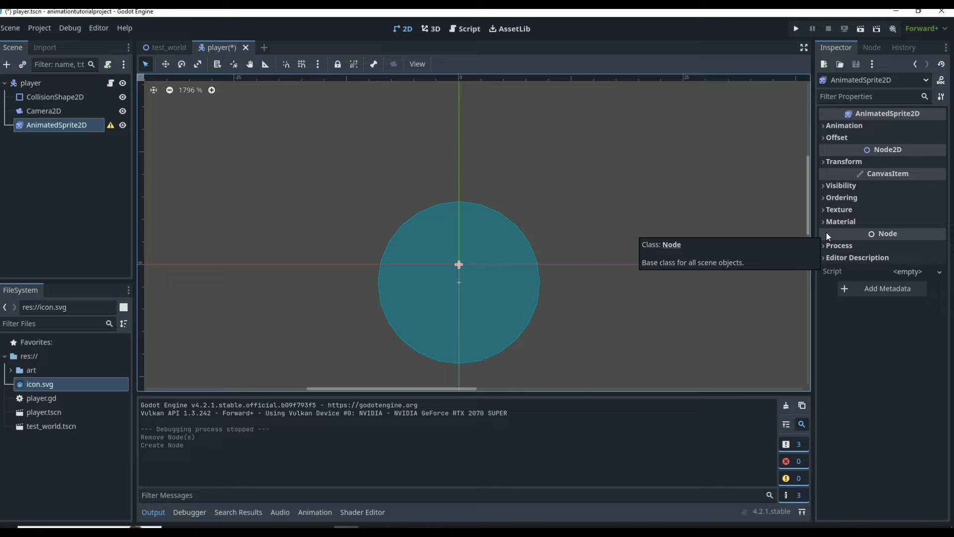
- Examine the Transform, Offset and Animation properties of the AnimatedSprite2D node
click(837, 164)
click(839, 164)
click(840, 162)
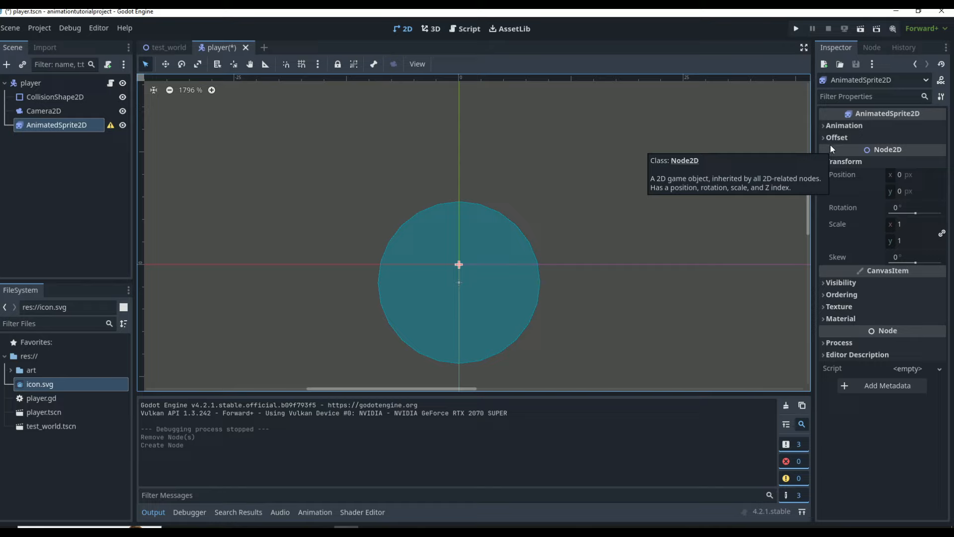
click(849, 136)
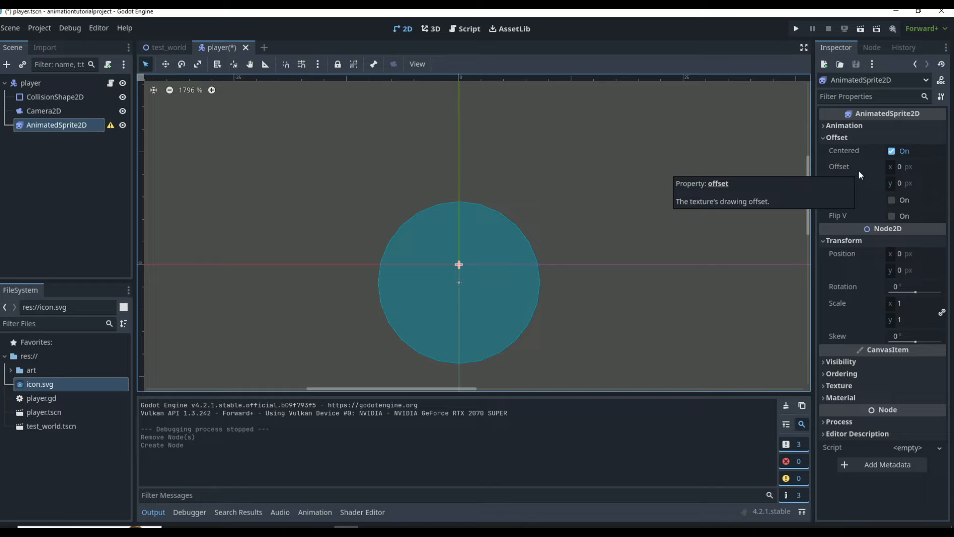
click(869, 128)
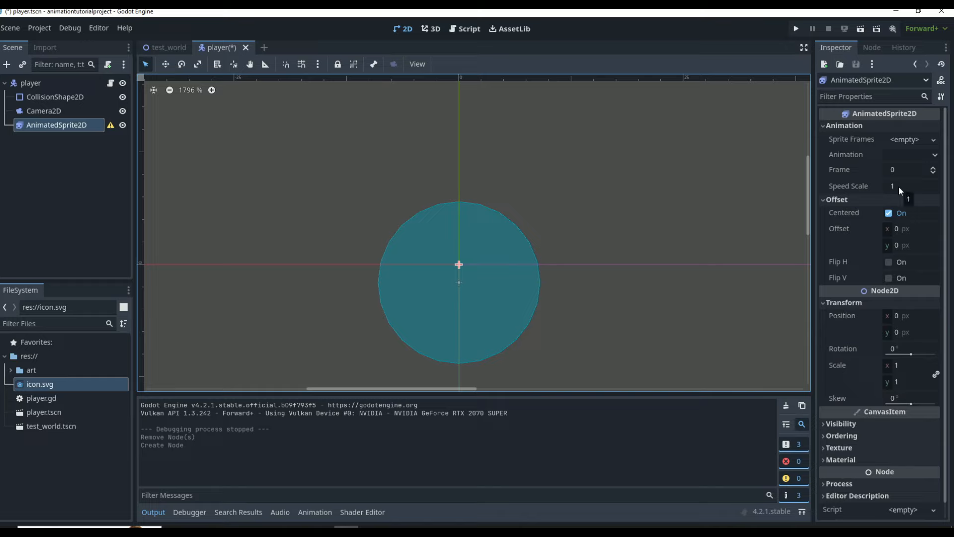
- Create a new SpriteFrames resource for the AnimatedSprite2D and open it in an enlarged SpriteFrames editor
click(911, 138)
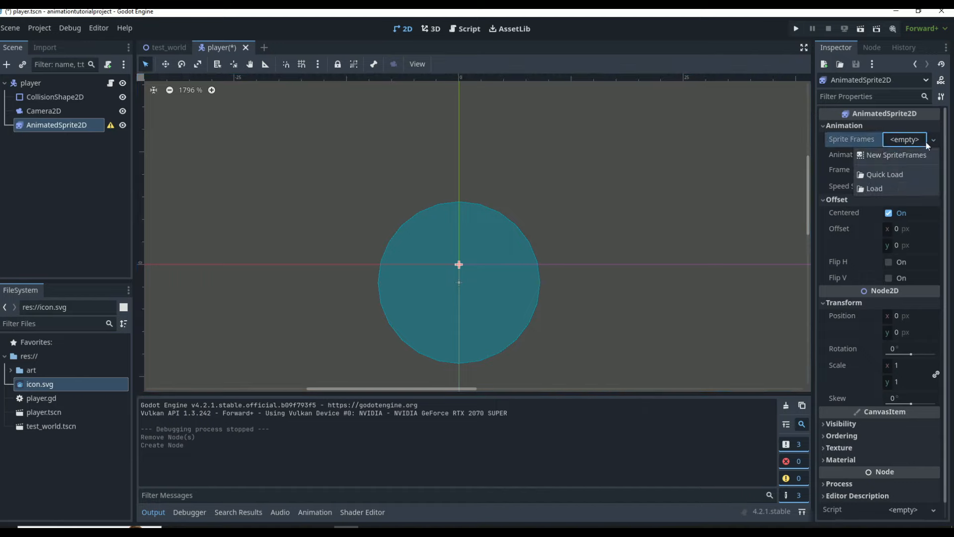
click(890, 153)
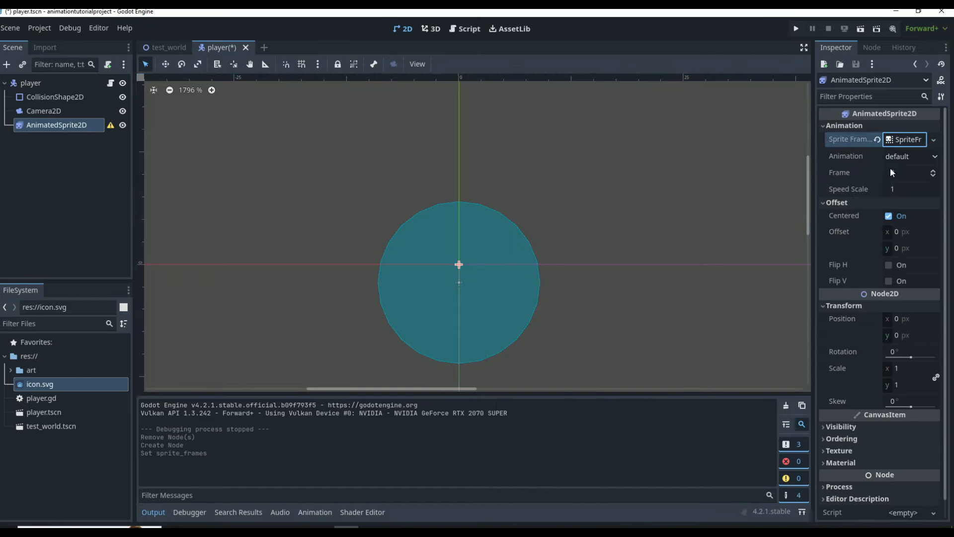
click(908, 140)
drag(439, 348, 462, 207)
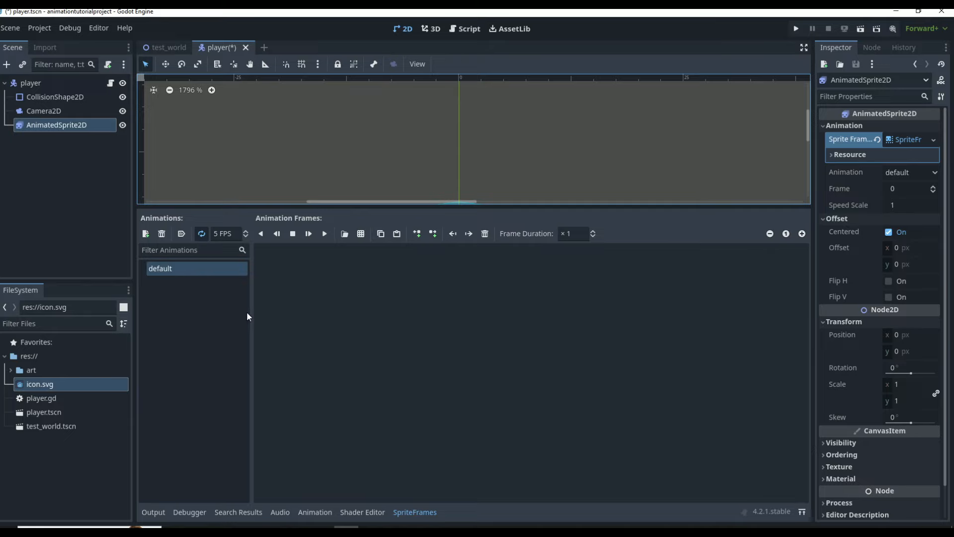
- Rename the default animation to run and shrink the SpriteFrames editor to show more of the viewport
click(628, 365)
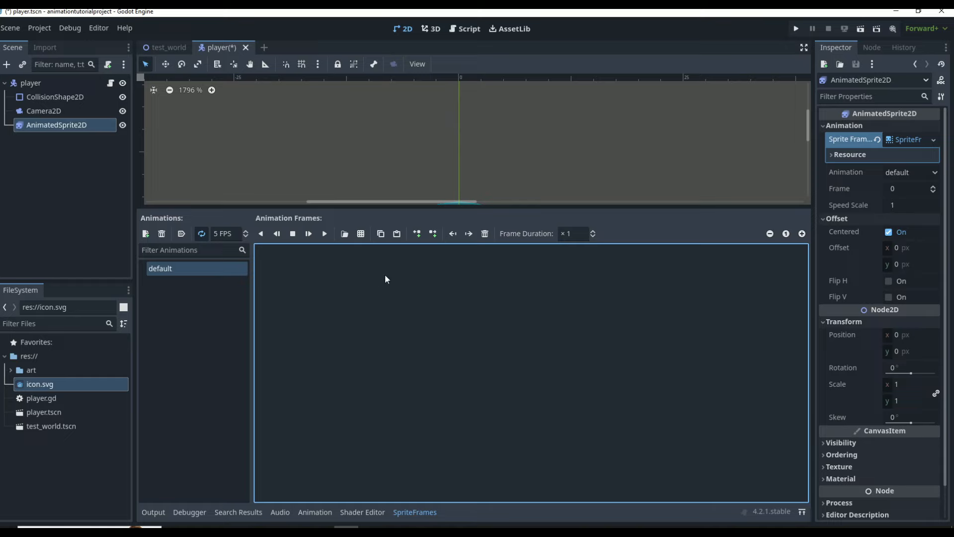
click(201, 314)
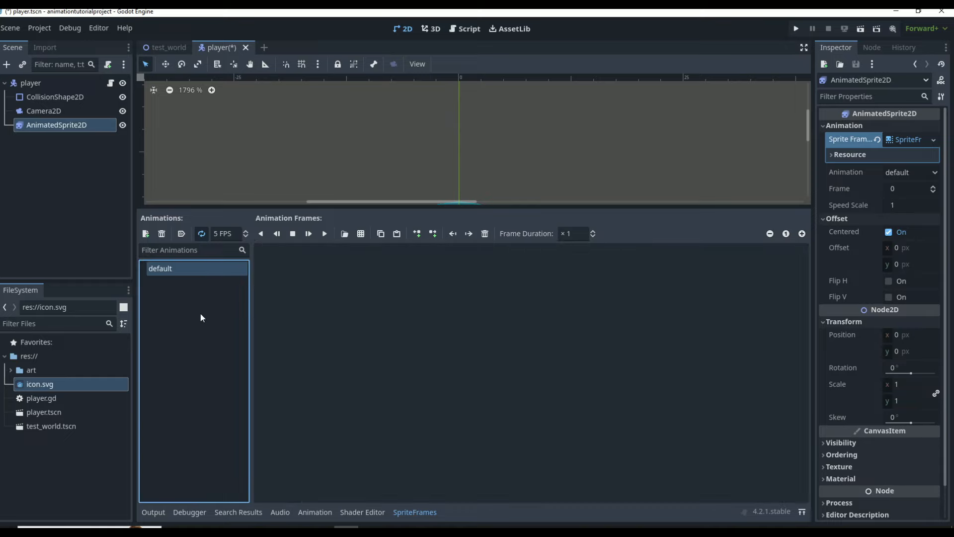
double_click(189, 273)
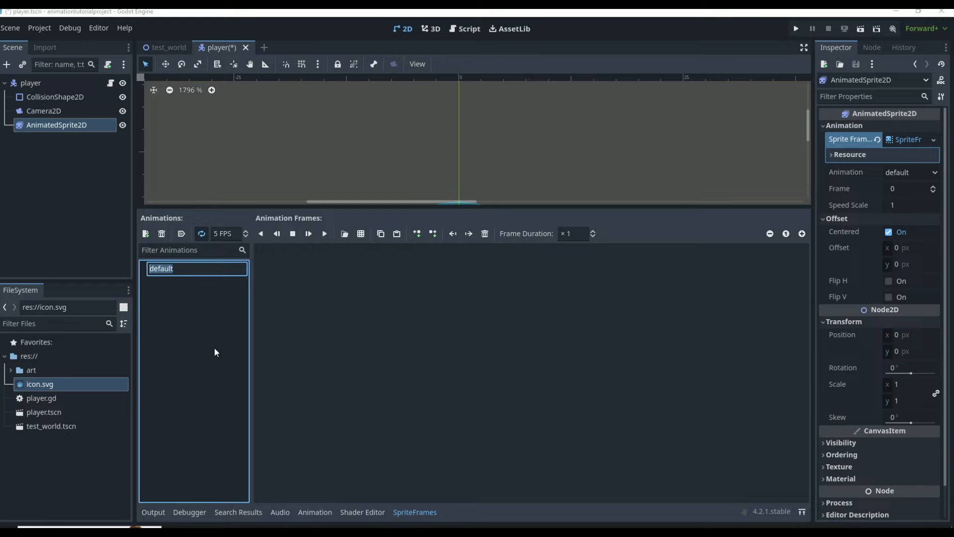
text(run)
key(Return)
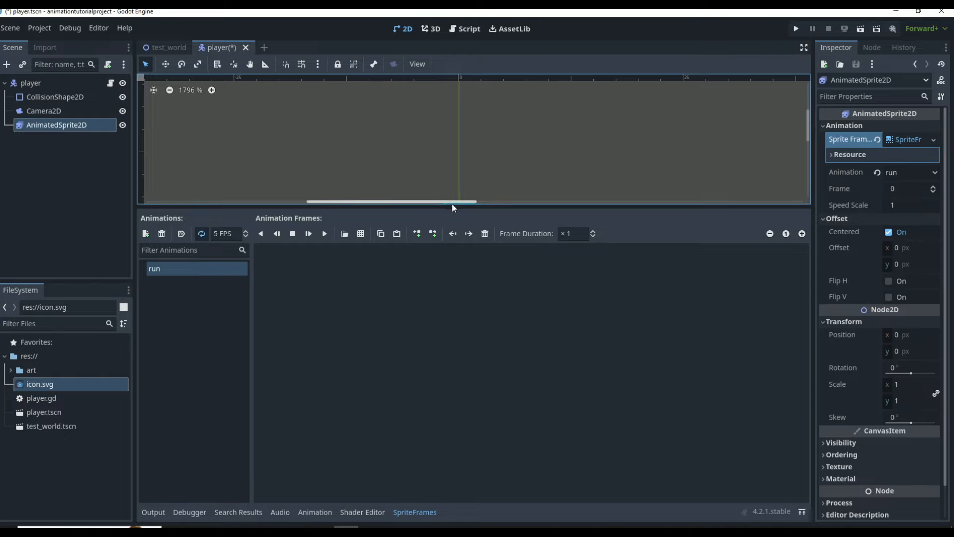
drag(452, 204, 447, 257)
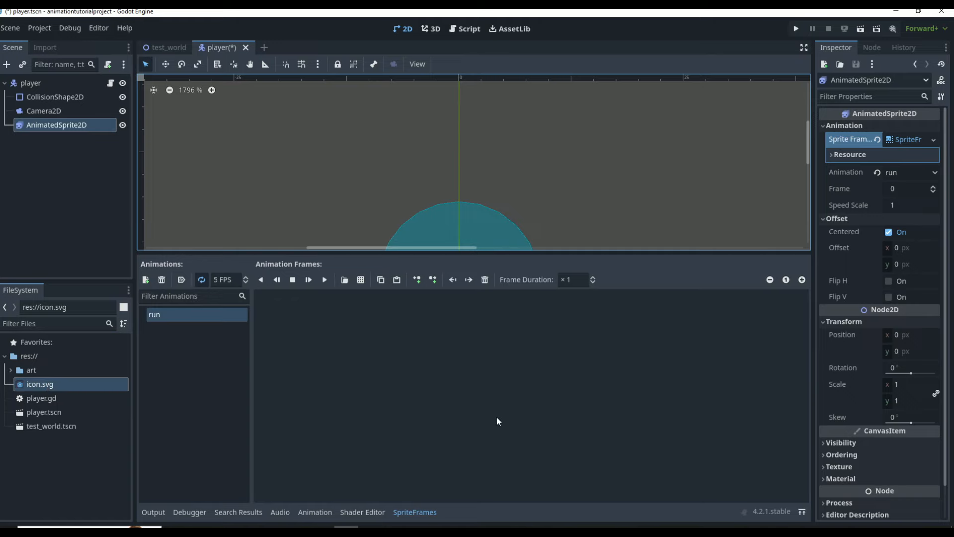
- Try icon.svg from the project root as a frame of the run animation and delete that frame again
click(345, 279)
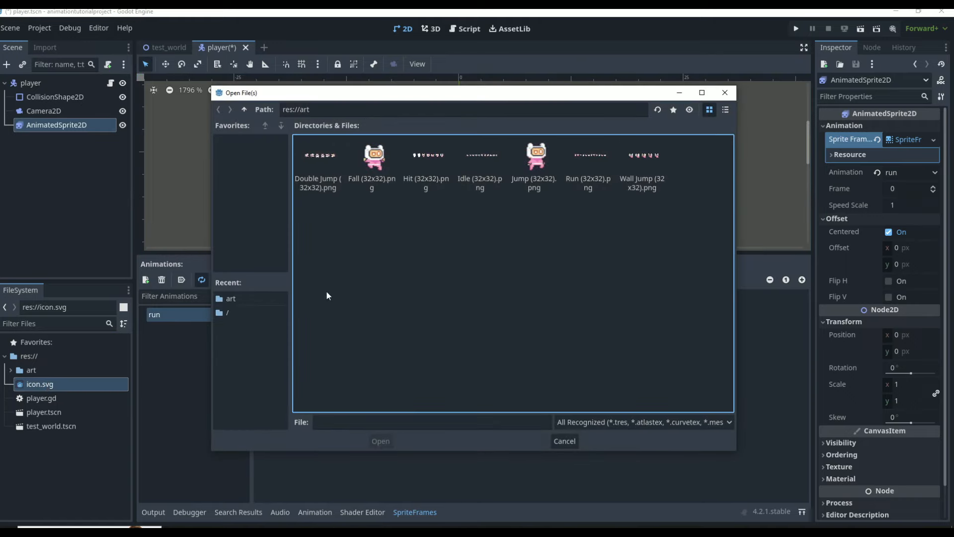
click(244, 110)
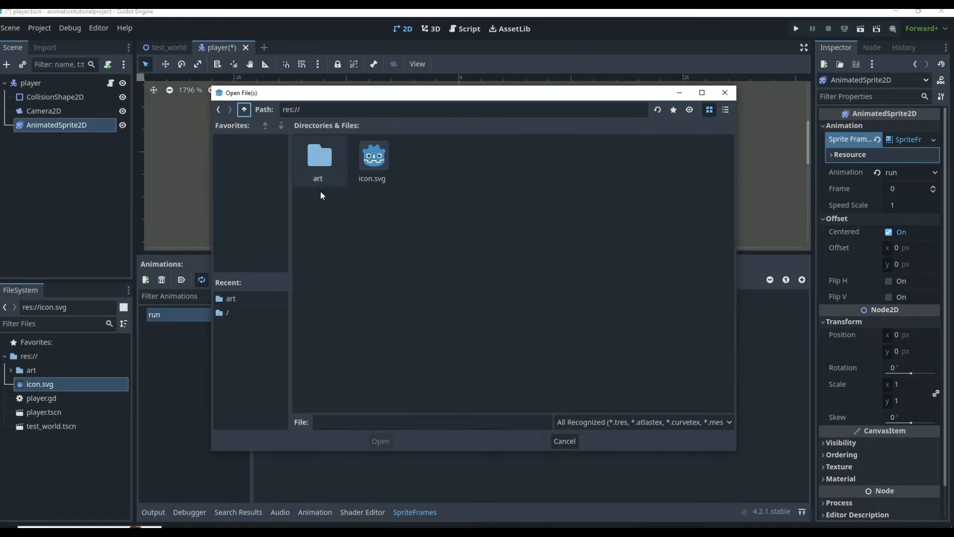
click(368, 165)
click(381, 441)
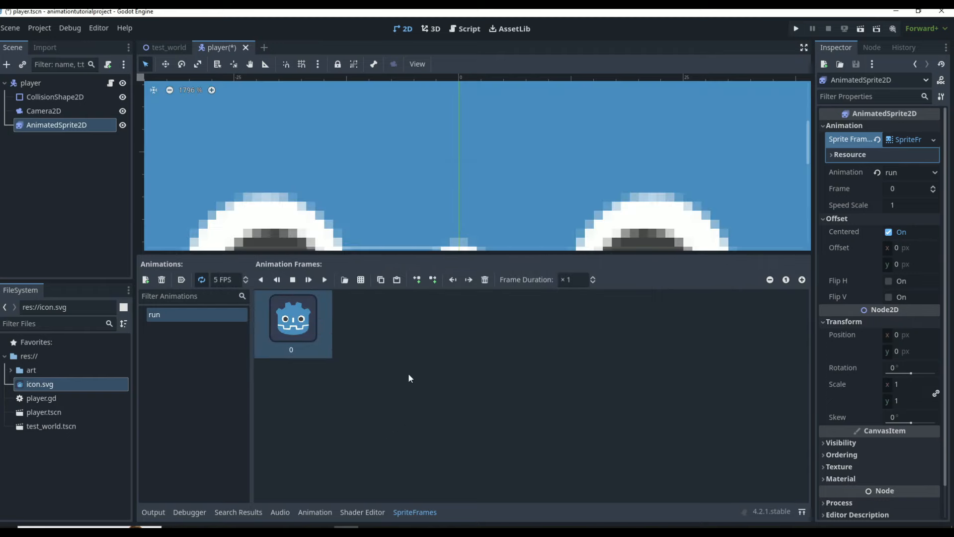
scroll(457, 171, down, 4)
scroll(449, 180, down, 3)
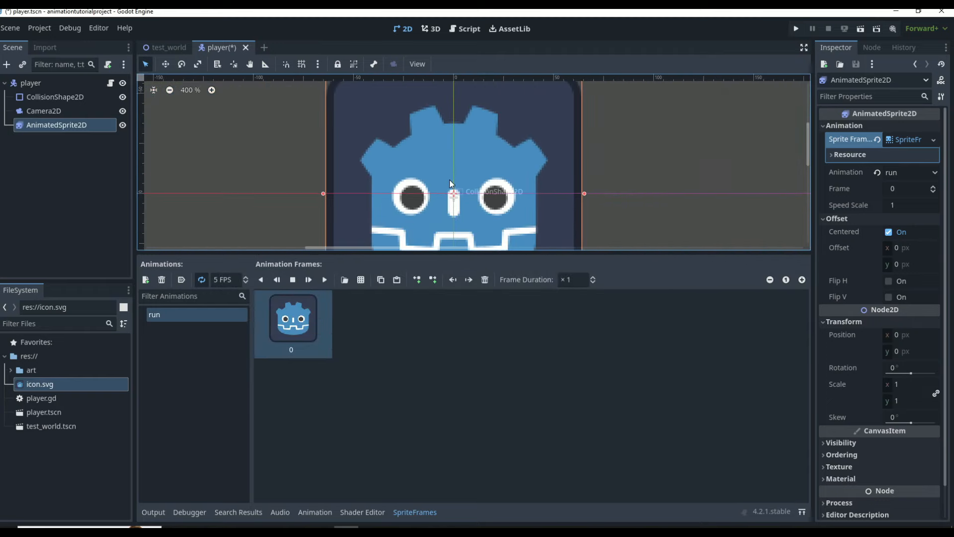
scroll(449, 180, up, 2)
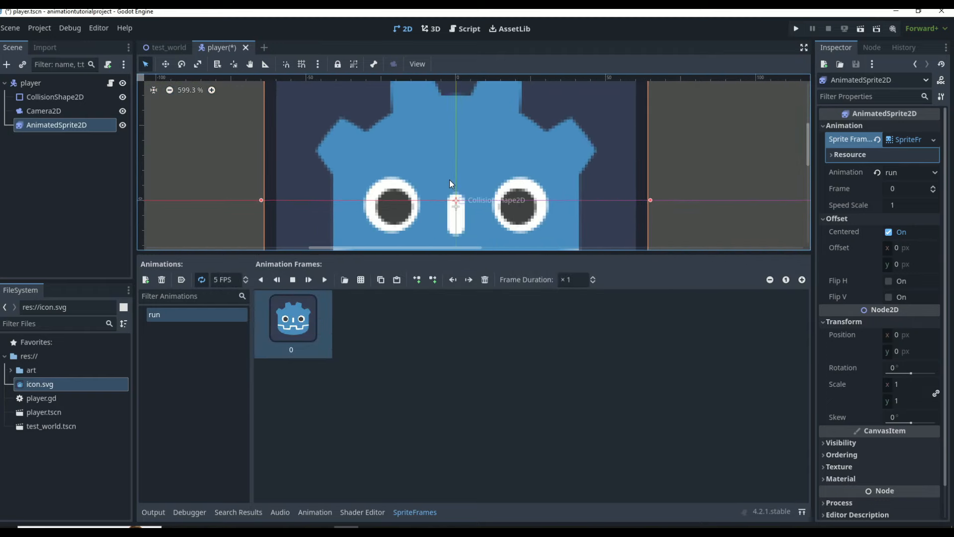
click(484, 280)
scroll(434, 199, up, 3)
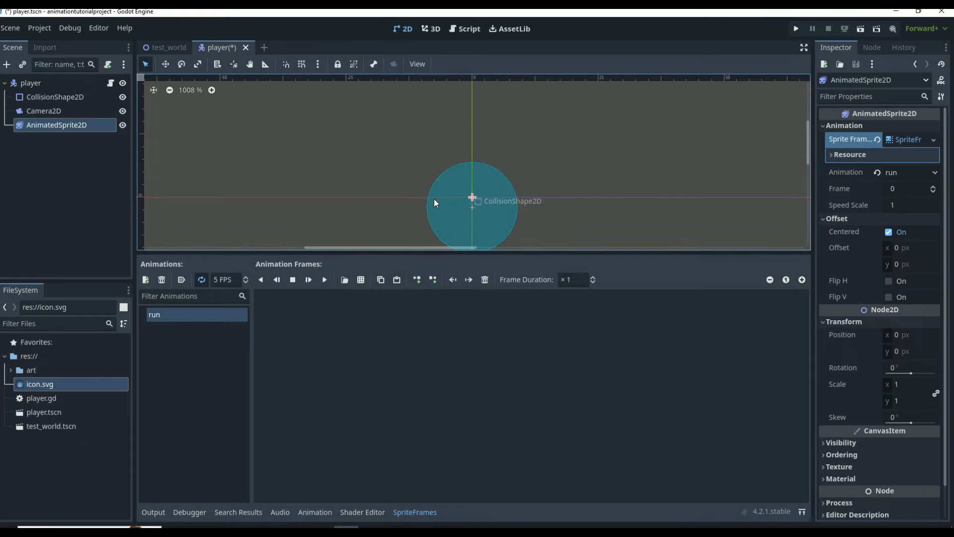
- Open the Run (32x32).png sprite sheet from the art folder as the frame source for the run animation
click(362, 281)
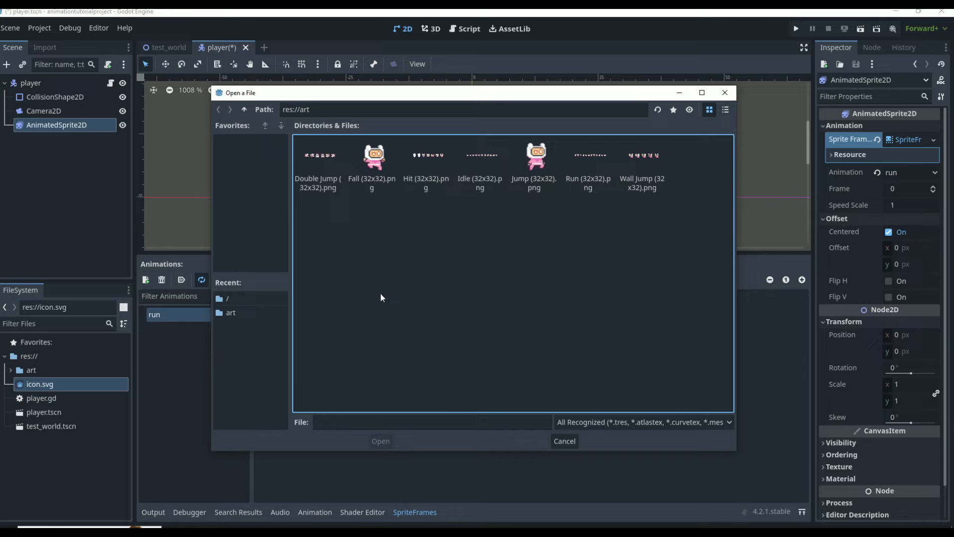
click(246, 110)
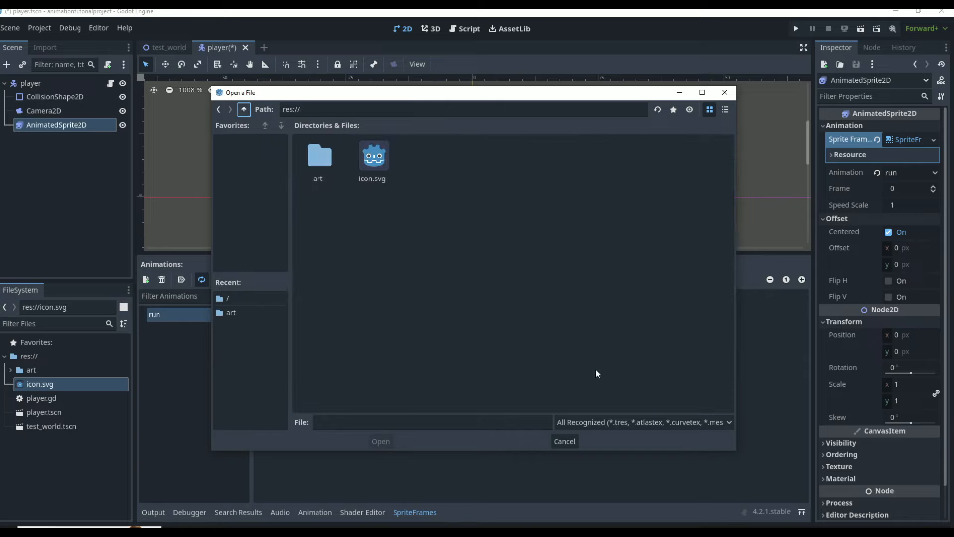
double_click(306, 151)
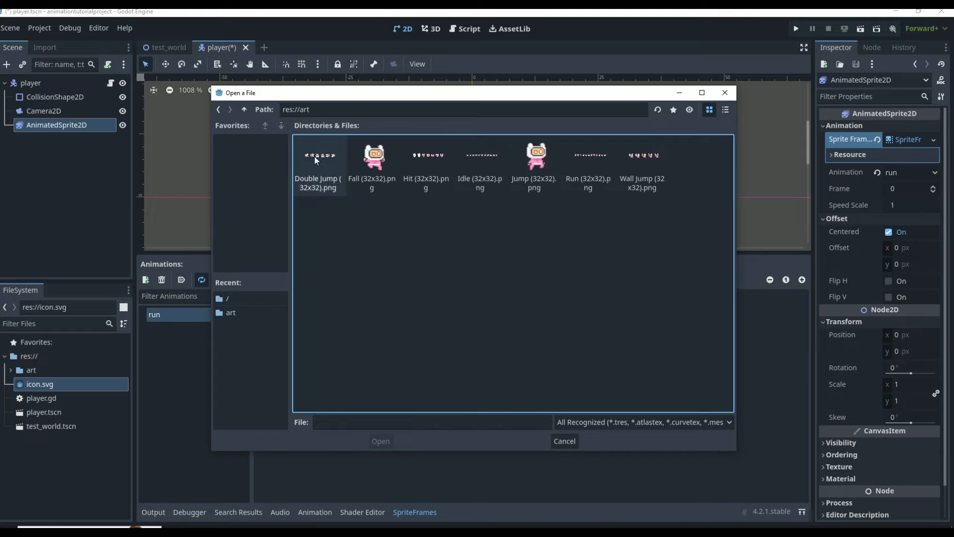
double_click(585, 167)
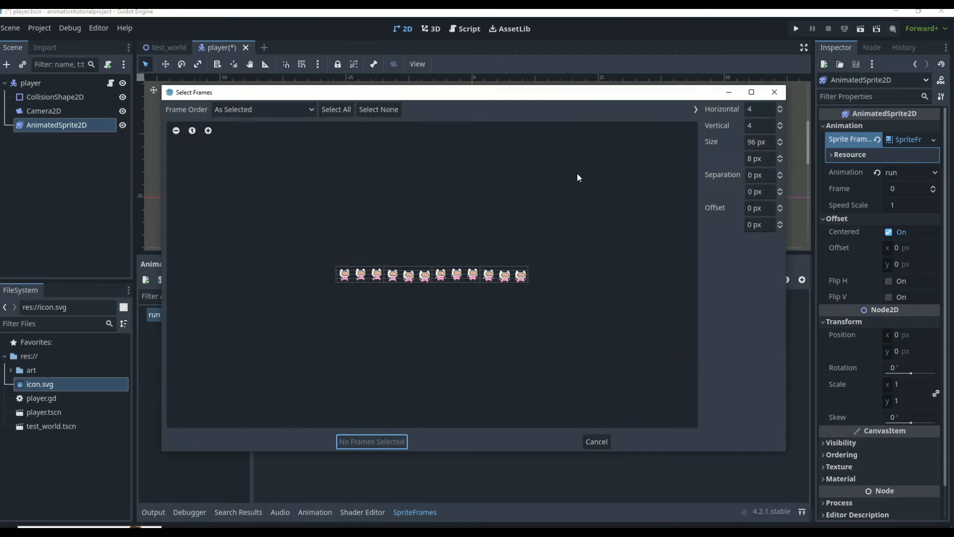
- Divide the run sprite sheet into a grid of 12 horizontal by 1 vertical frames
click(780, 128)
click(780, 128)
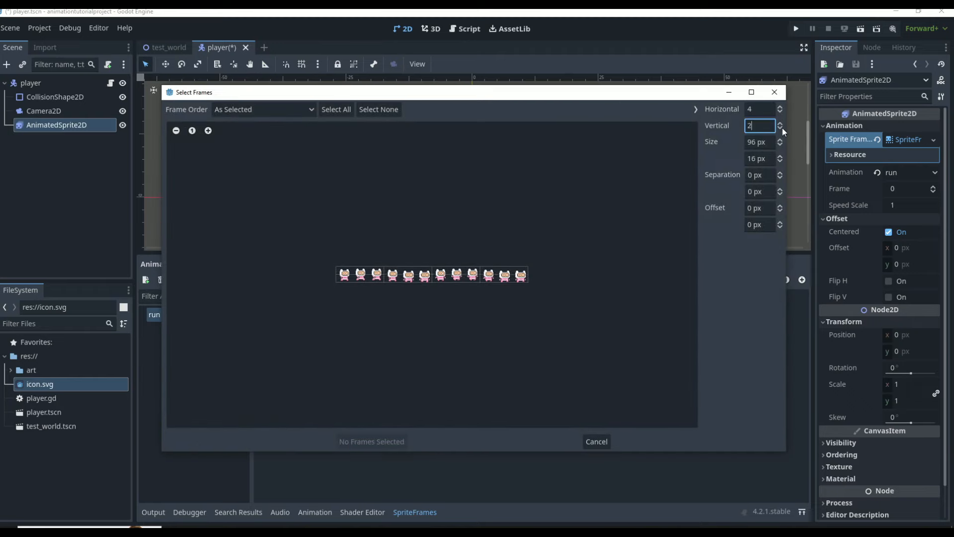
click(780, 127)
click(758, 109)
text(12)
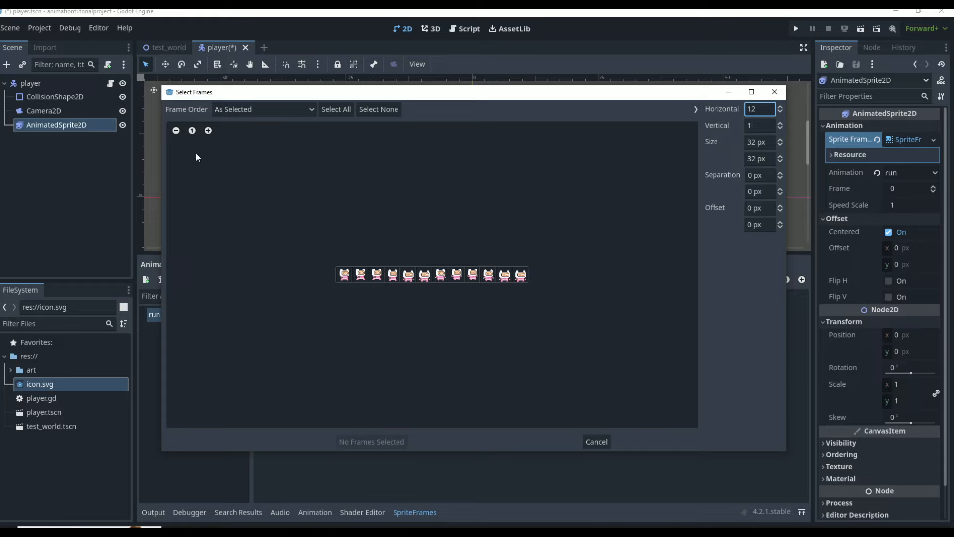
click(207, 131)
click(208, 131)
click(208, 131)
click(208, 131)
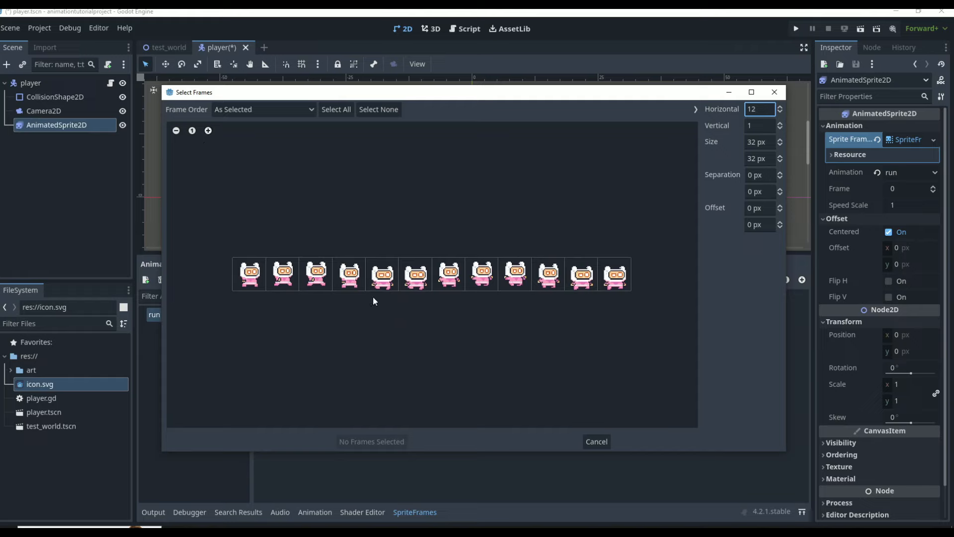
click(781, 106)
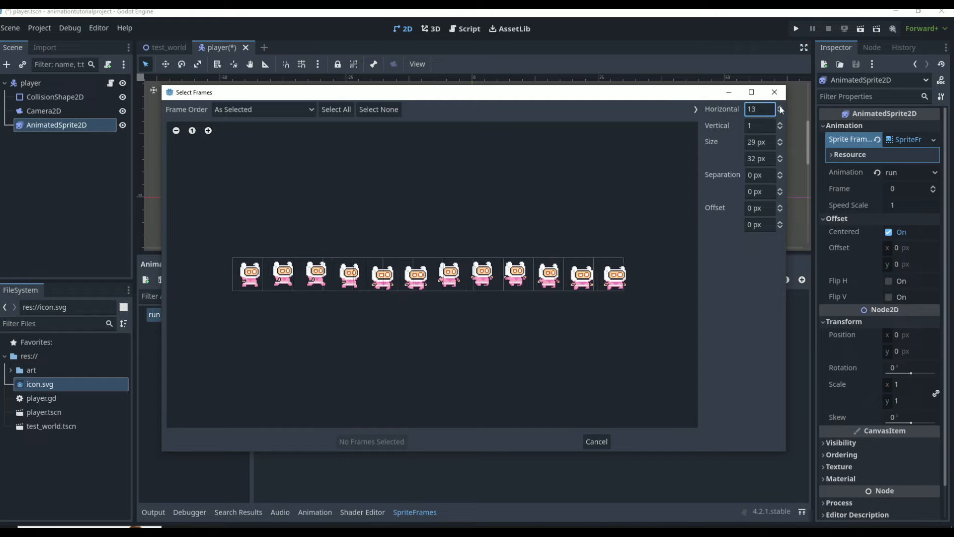
click(780, 111)
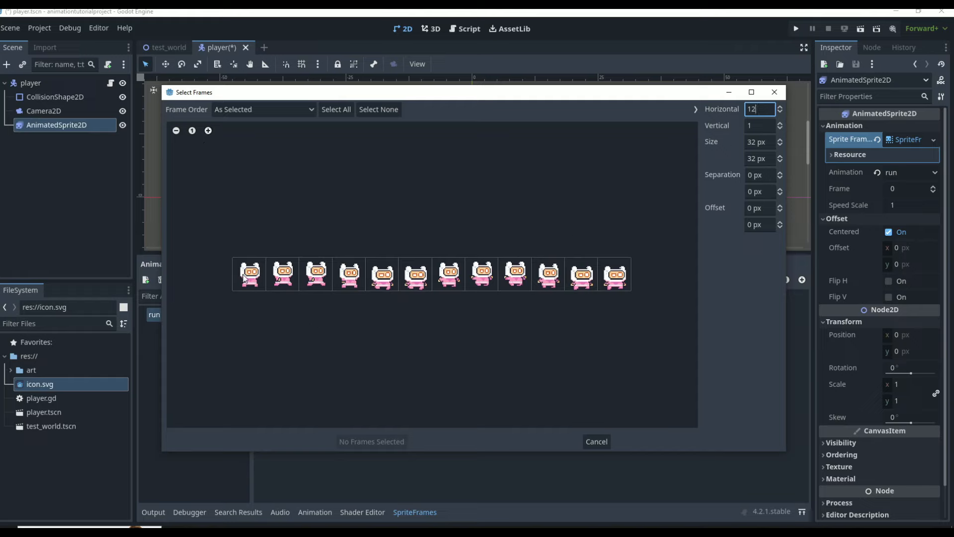
- Add all 12 frames of the sheet in order to the run animation and resize the SpriteFrames editor to reveal the whole sprite
drag(244, 277, 558, 287)
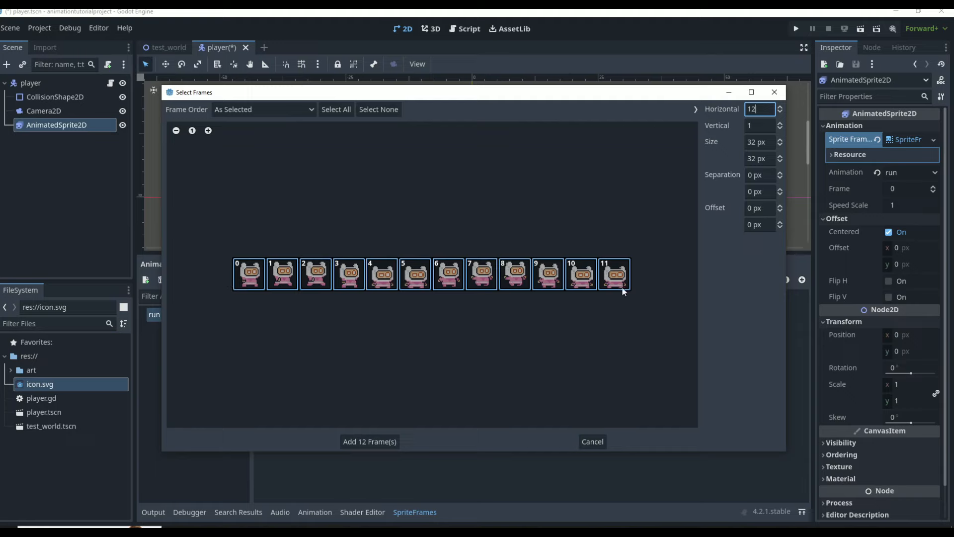
click(365, 442)
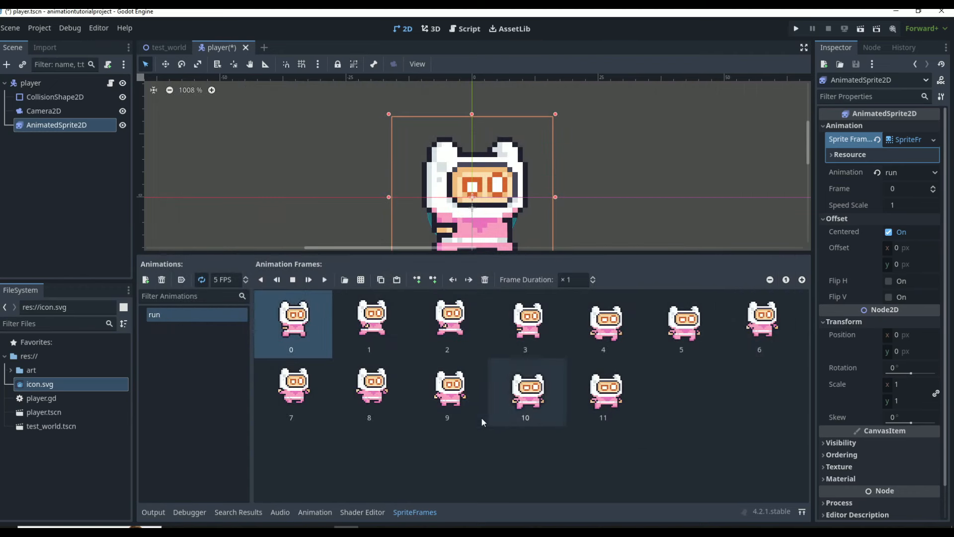
drag(516, 252, 514, 316)
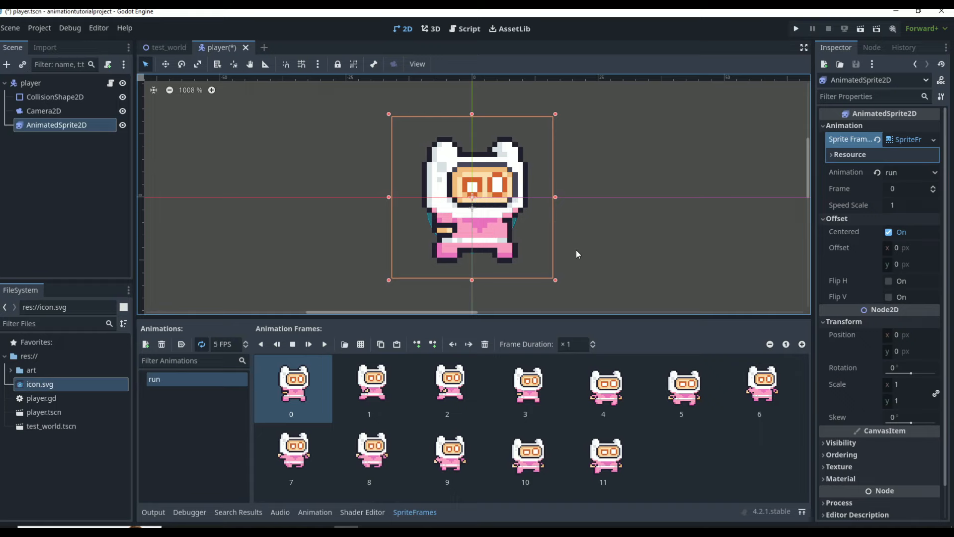
scroll(576, 249, down, 2)
scroll(572, 239, up, 1)
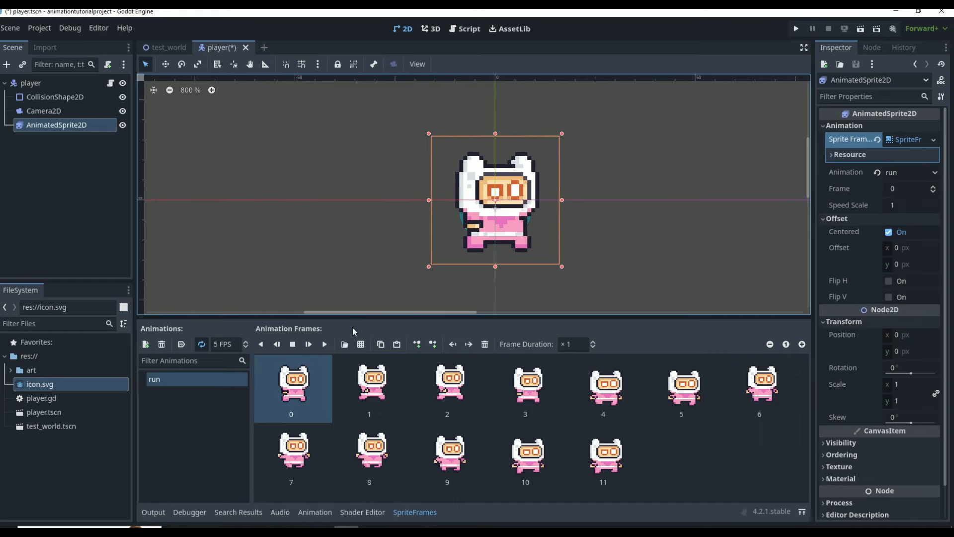
drag(353, 319, 318, 298)
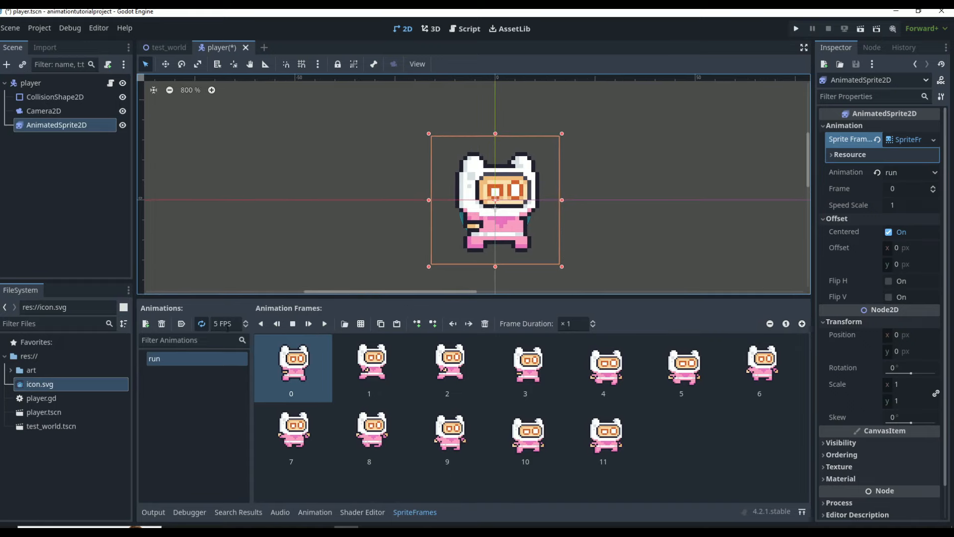
- Preview the run animation and set its speed to 12 FPS
click(325, 324)
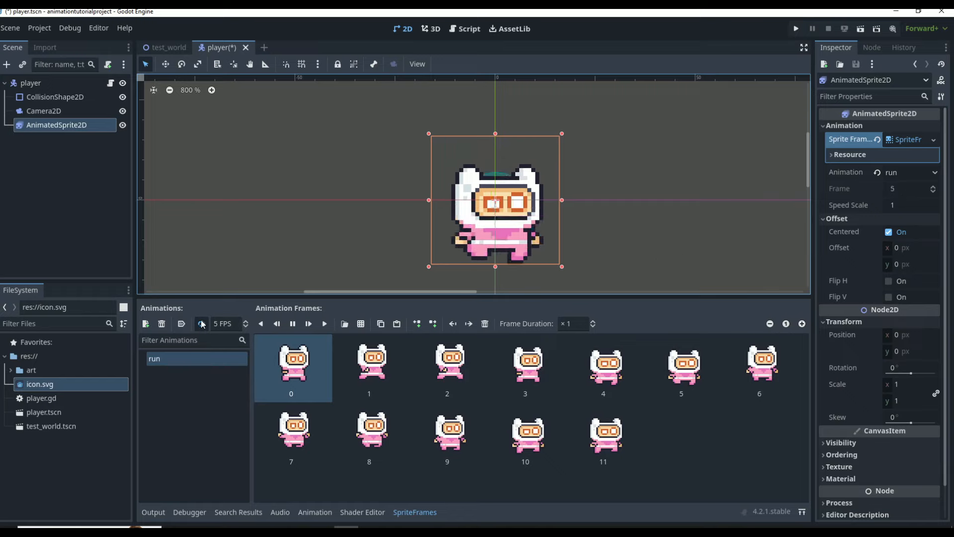
click(221, 324)
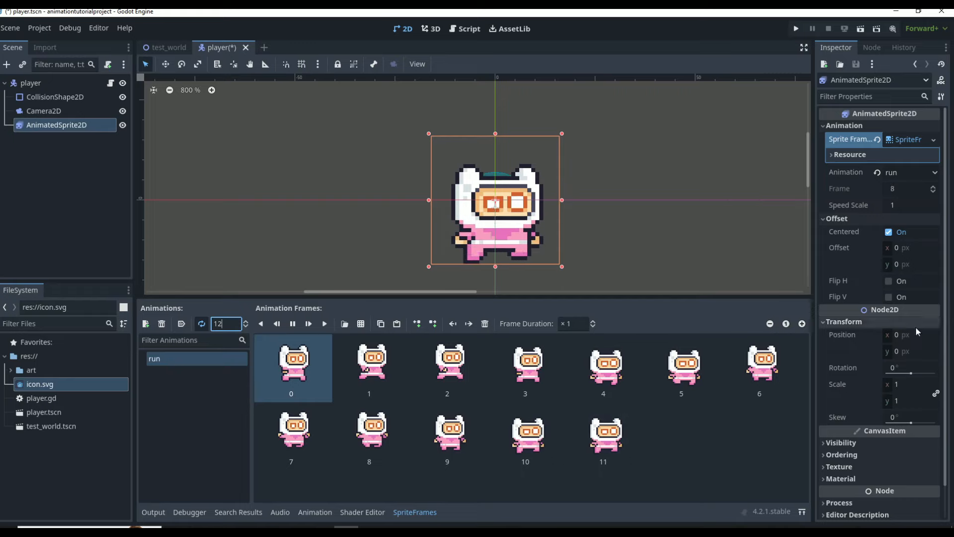
key(Return)
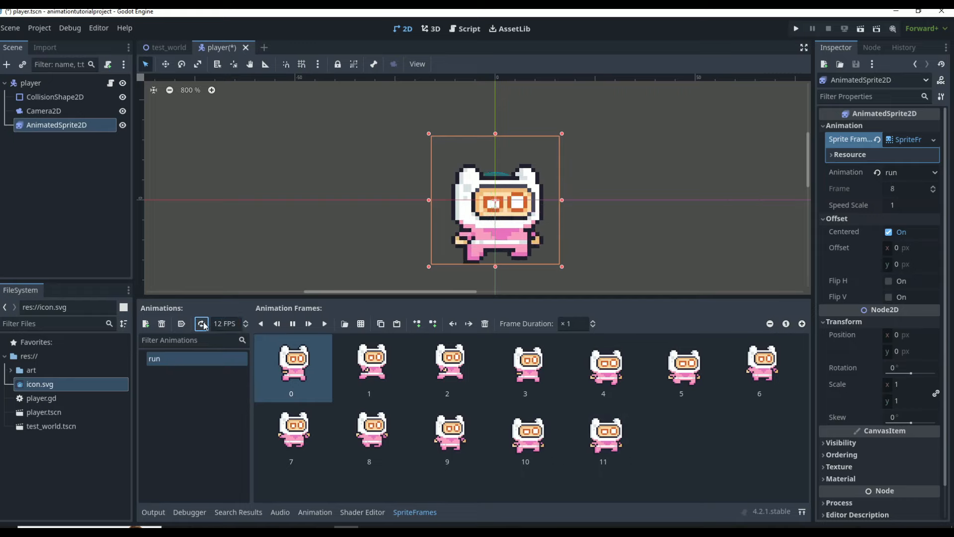
- Test the run animation with looping turned off, turn looping back on and replay it from the start
click(203, 325)
click(326, 324)
click(326, 324)
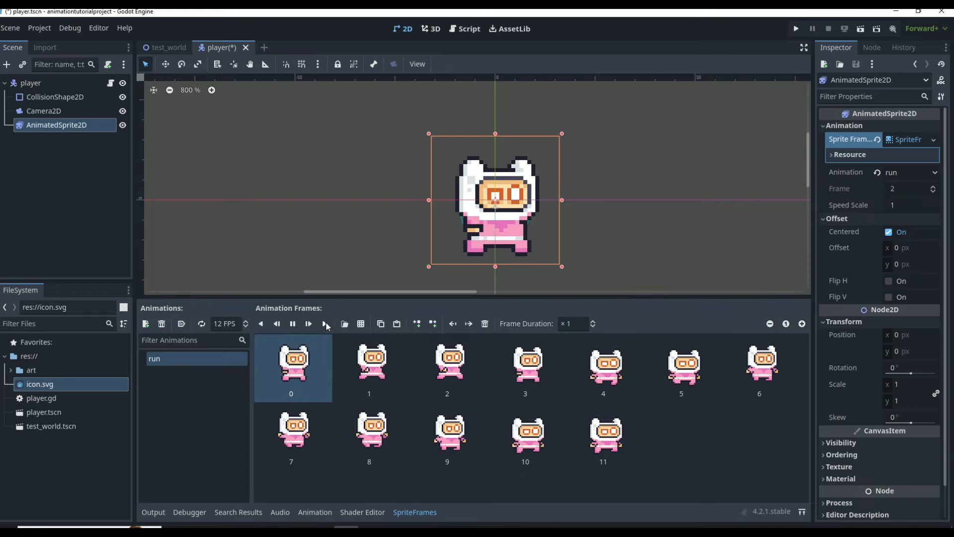
click(326, 323)
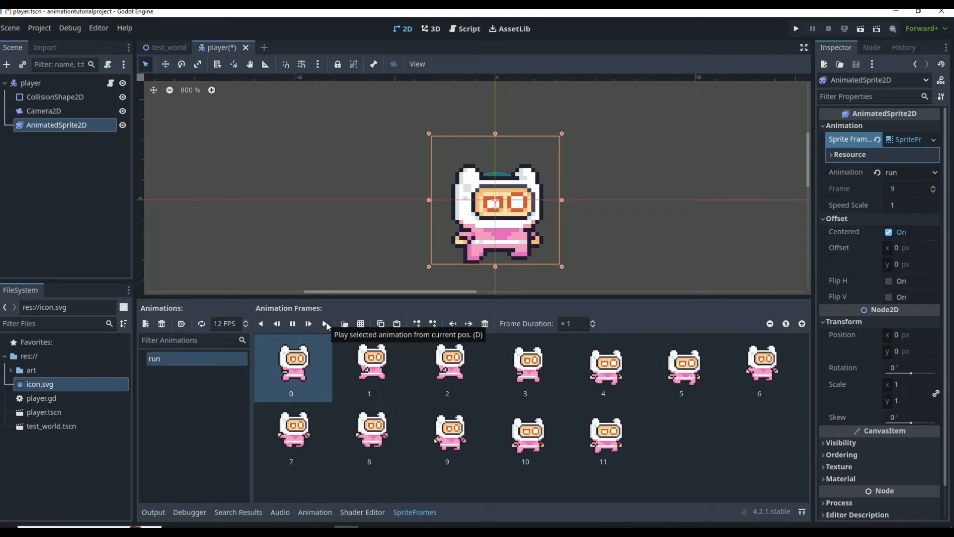
click(201, 323)
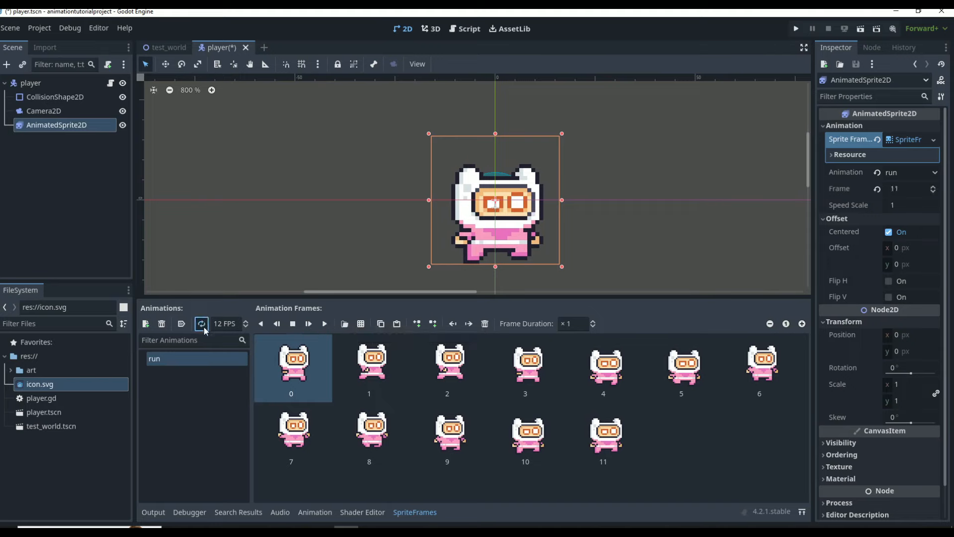
click(325, 324)
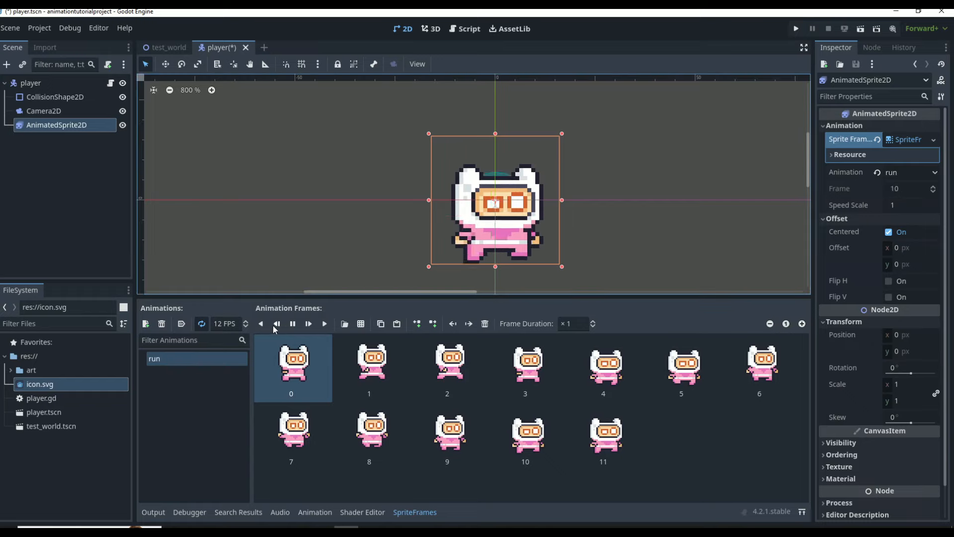
click(309, 324)
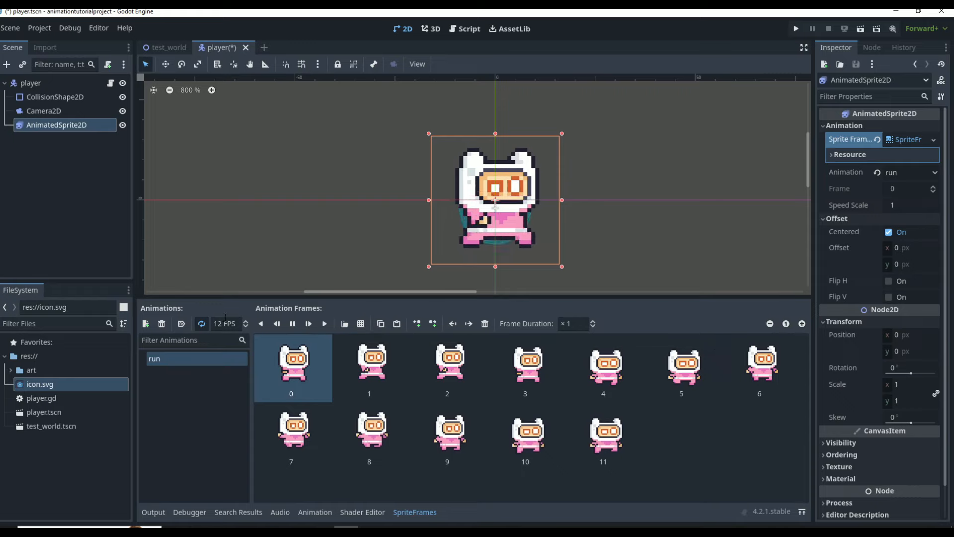
- Set the run animation's speed to 4 FPS and replay it from the start
click(228, 321)
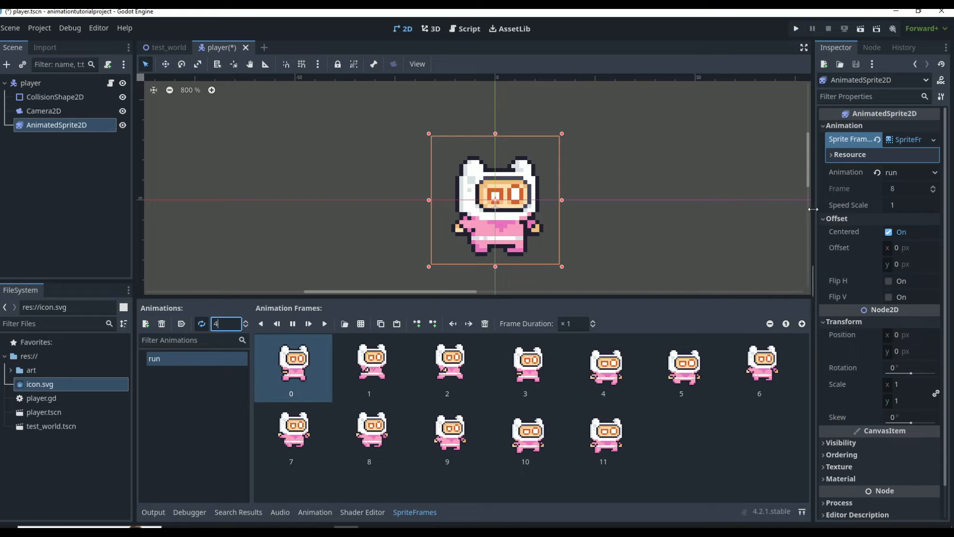
click(309, 327)
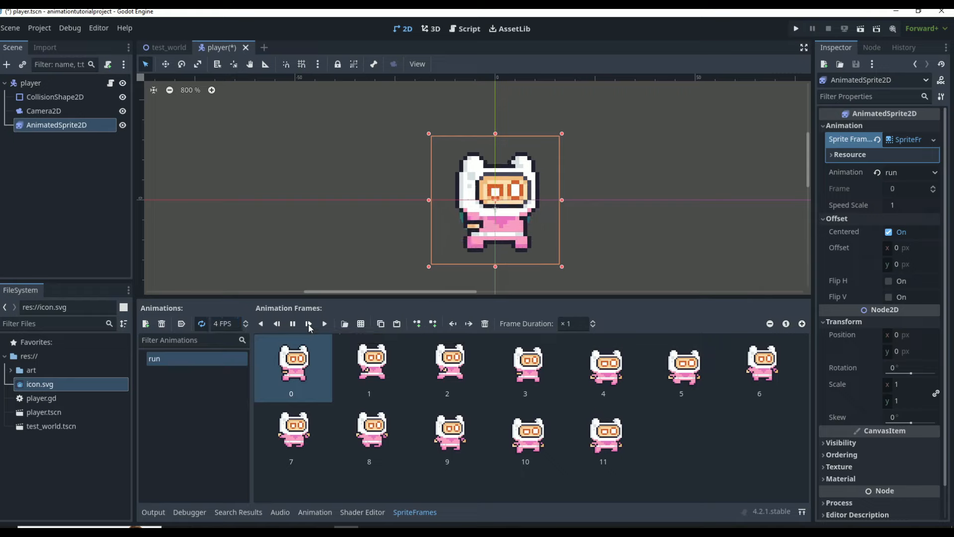
click(309, 324)
click(309, 324)
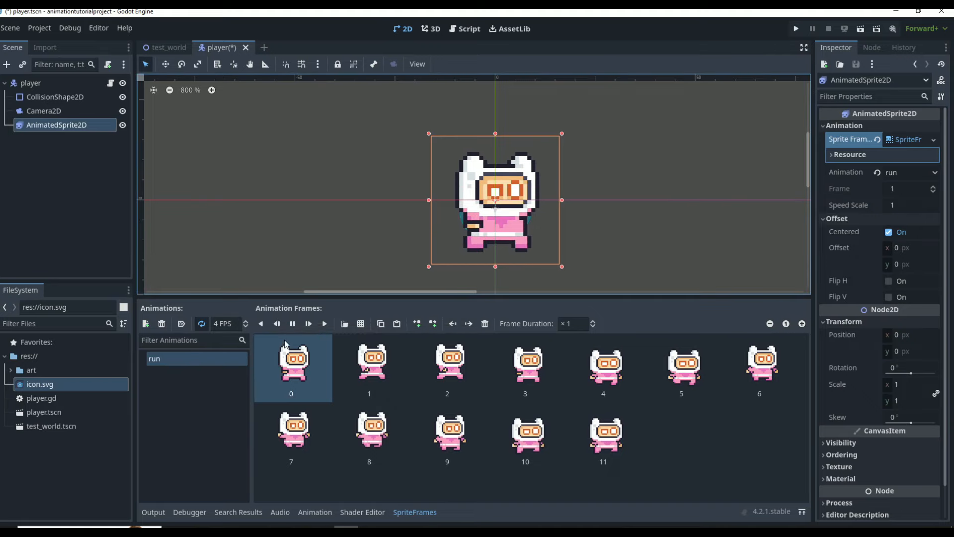
- Preview the run animation backwards and forwards, using frame 4 as the current frame, and stop the playback
click(261, 324)
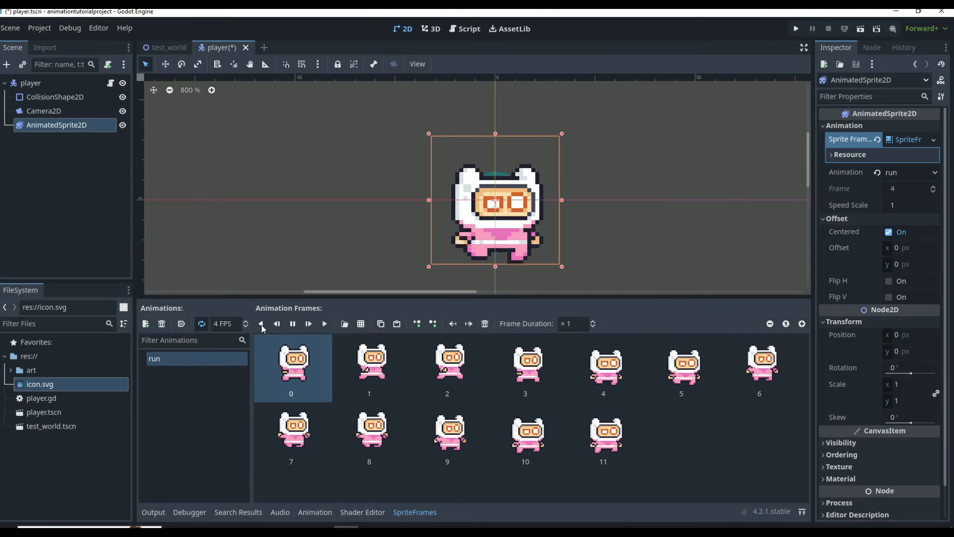
click(616, 396)
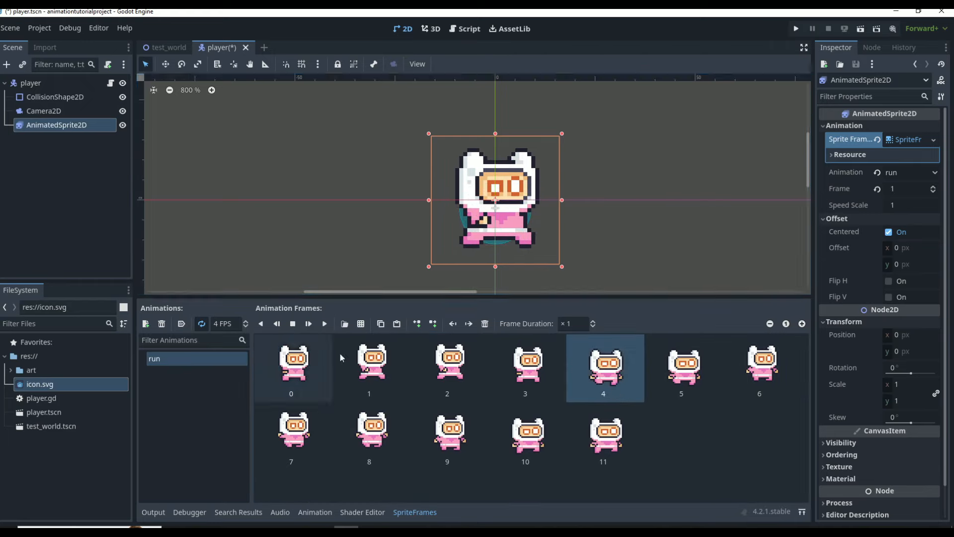
click(905, 188)
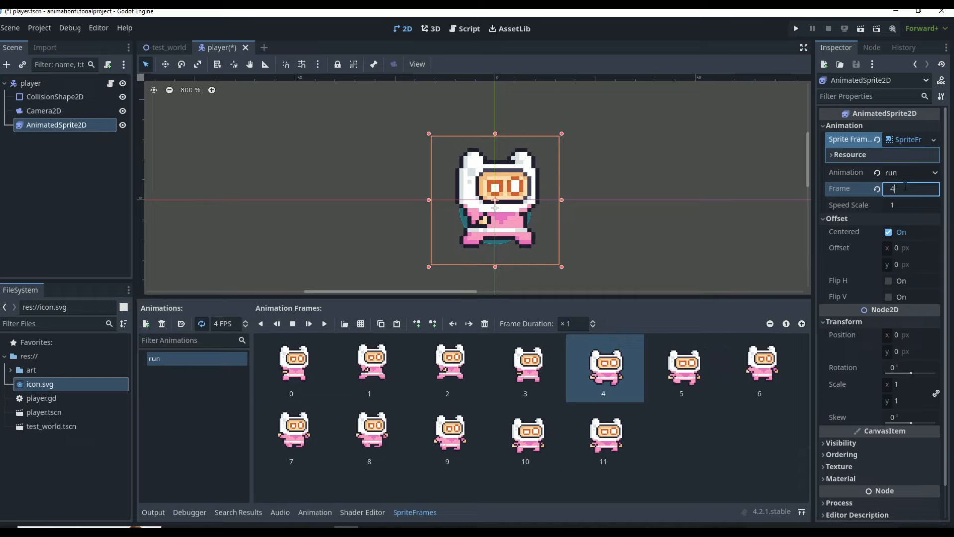
click(263, 324)
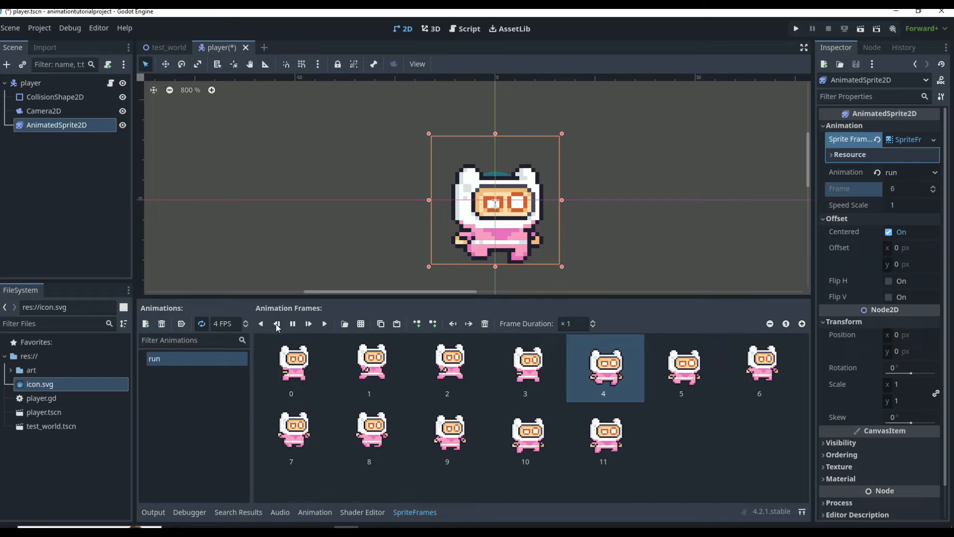
click(328, 323)
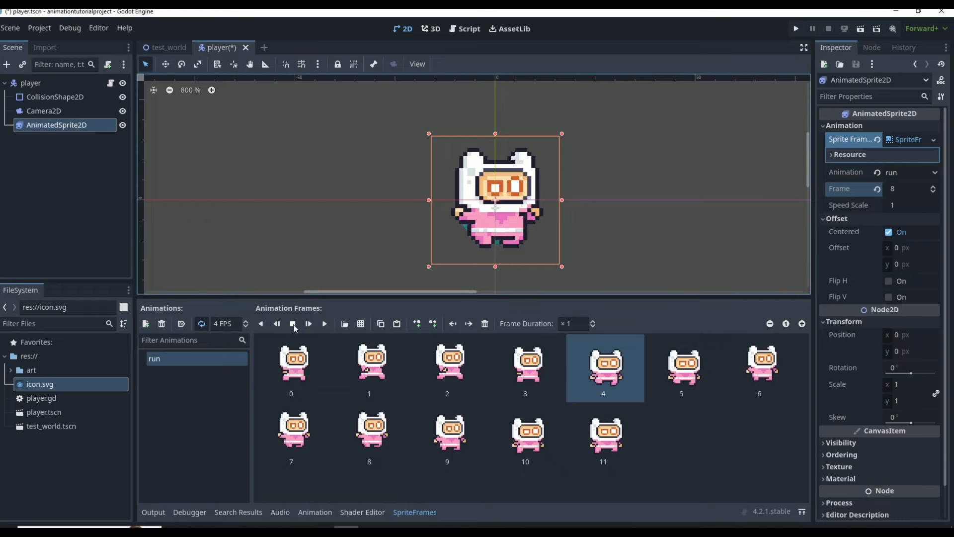
click(293, 324)
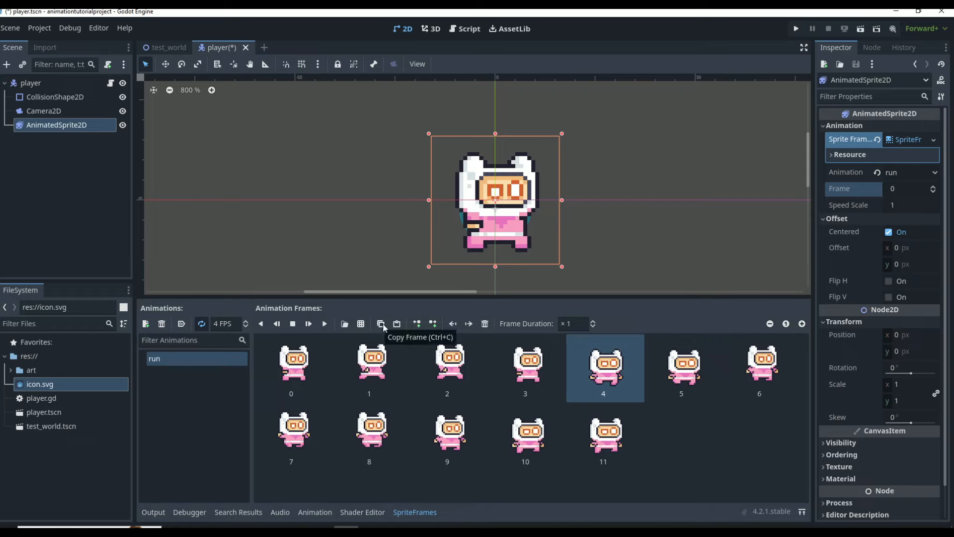
- Duplicate frame 11 of the run animation by copying and pasting it, and delete the duplicate
click(606, 433)
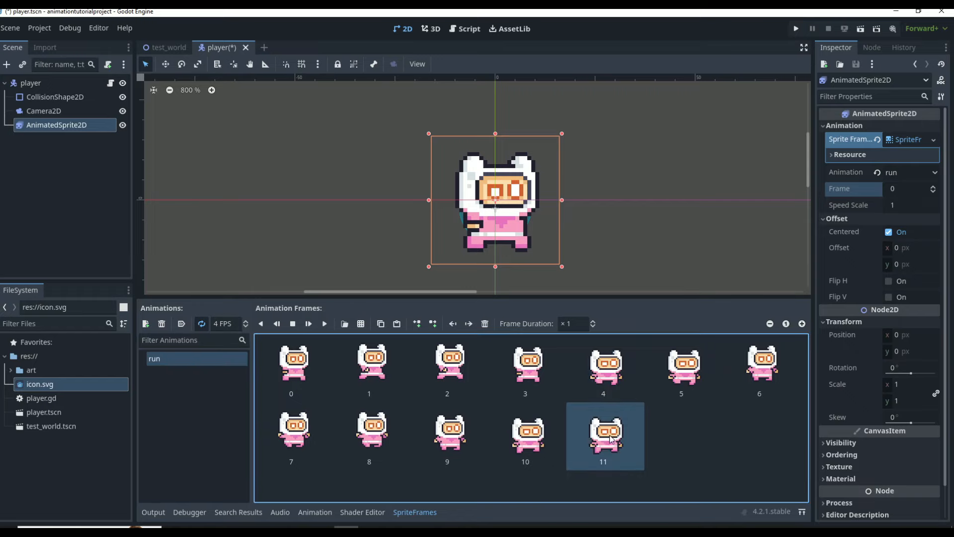
click(381, 325)
click(397, 324)
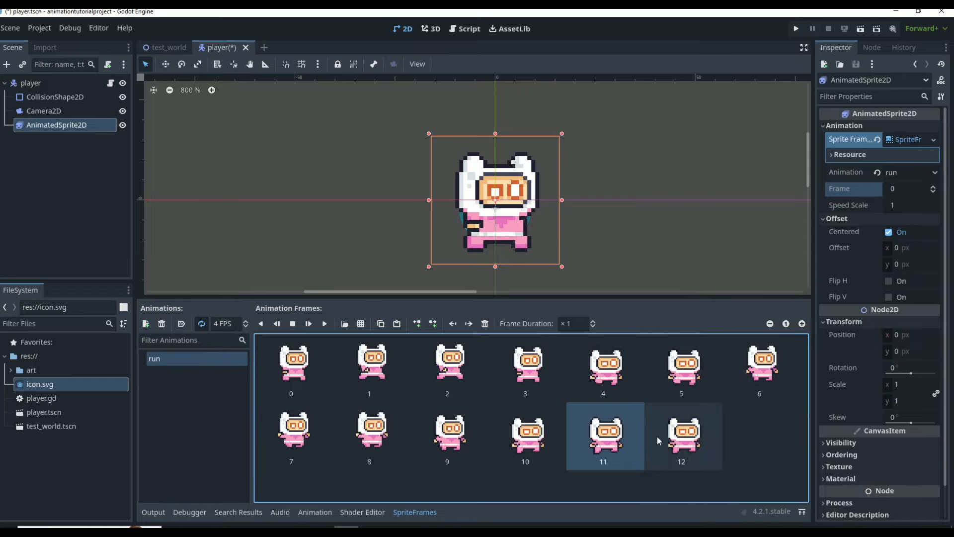
click(669, 431)
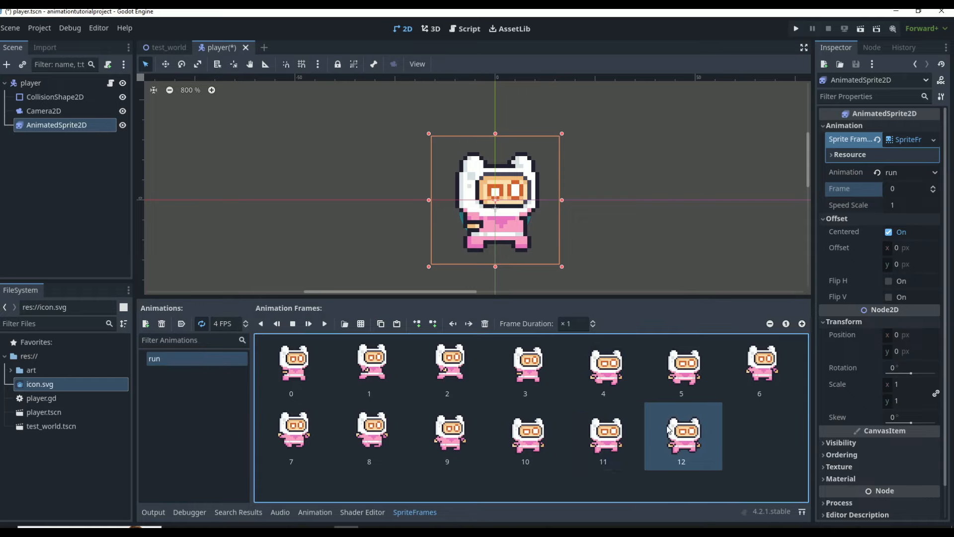
click(486, 327)
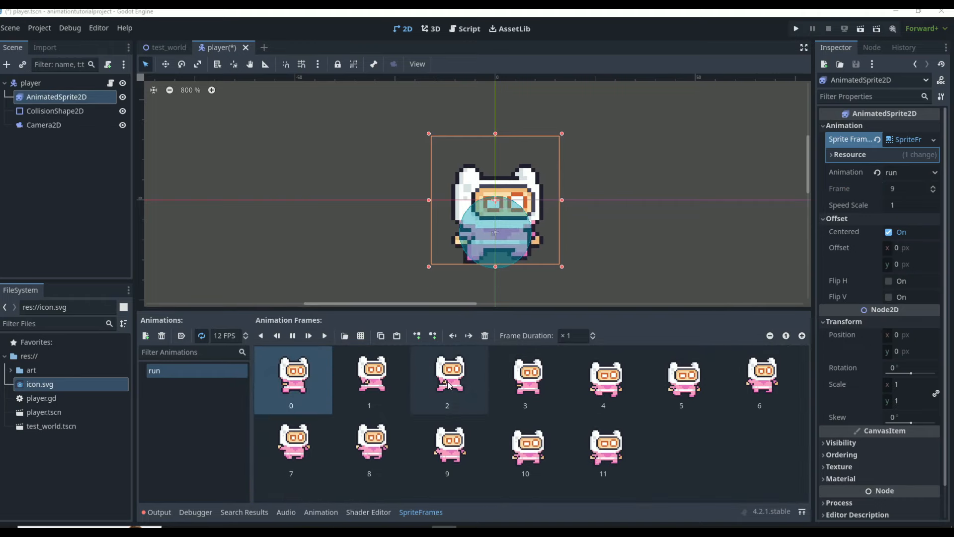
- Try moving frame 2 of the run animation two places later and return it to its original position
click(447, 387)
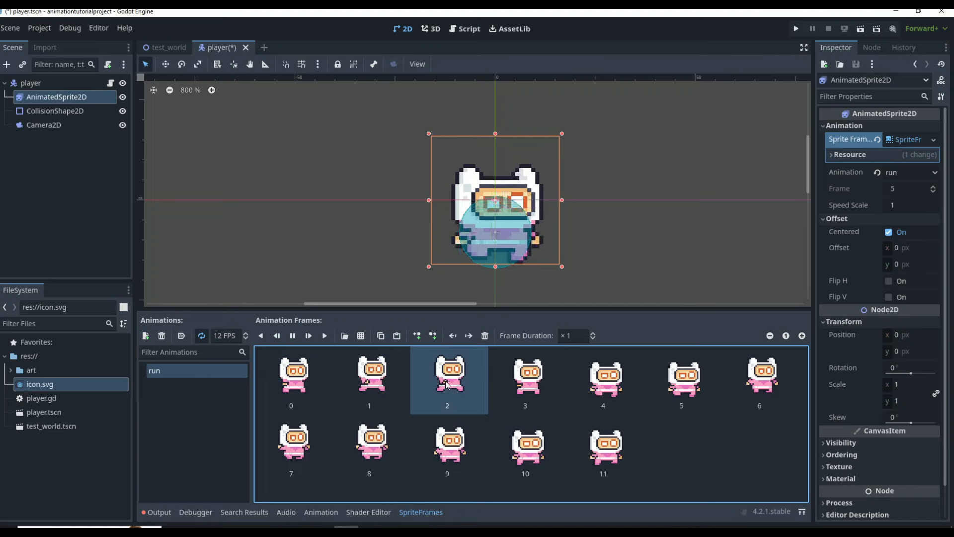
click(468, 336)
click(469, 335)
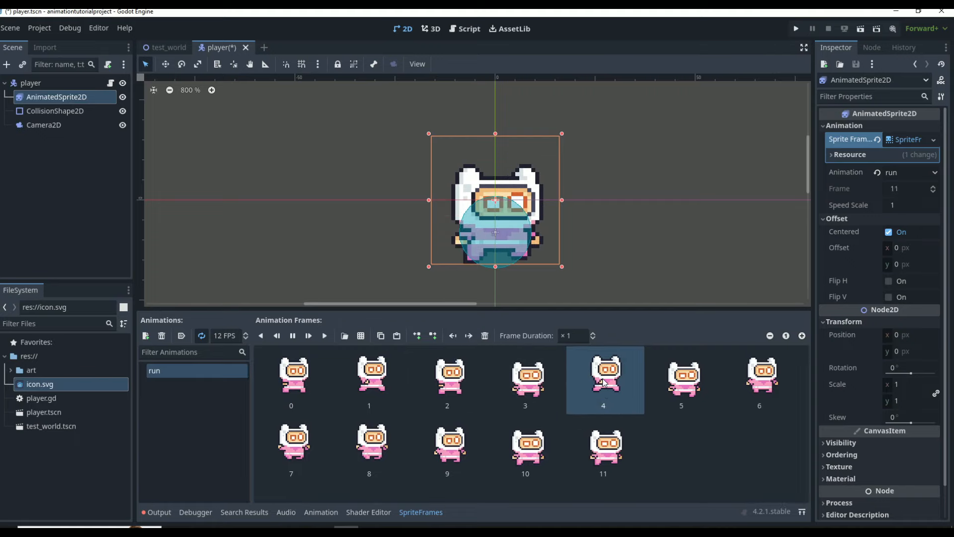
click(453, 336)
click(453, 335)
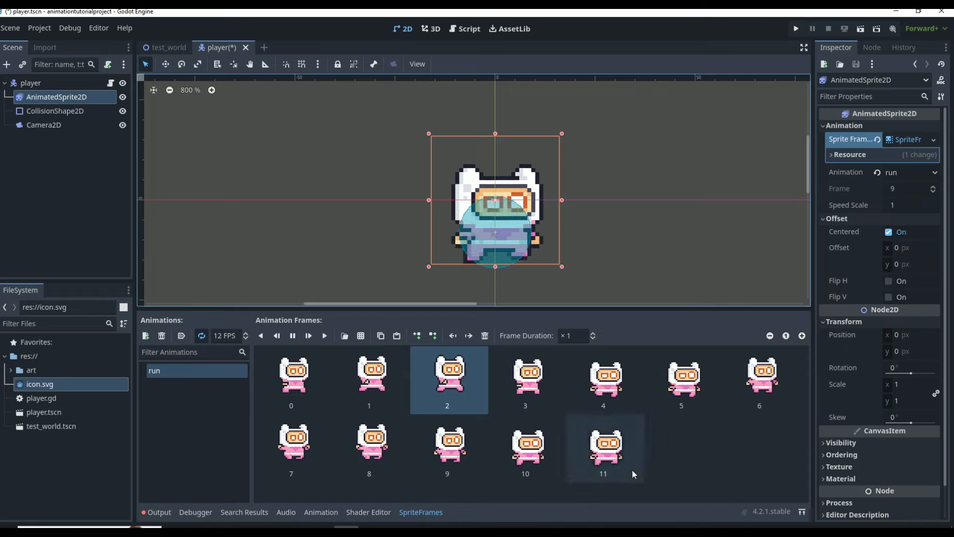
- Try a frame duration of 4 on frame 2 of the run animation and restore the duration to 1
double_click(568, 336)
text(4)
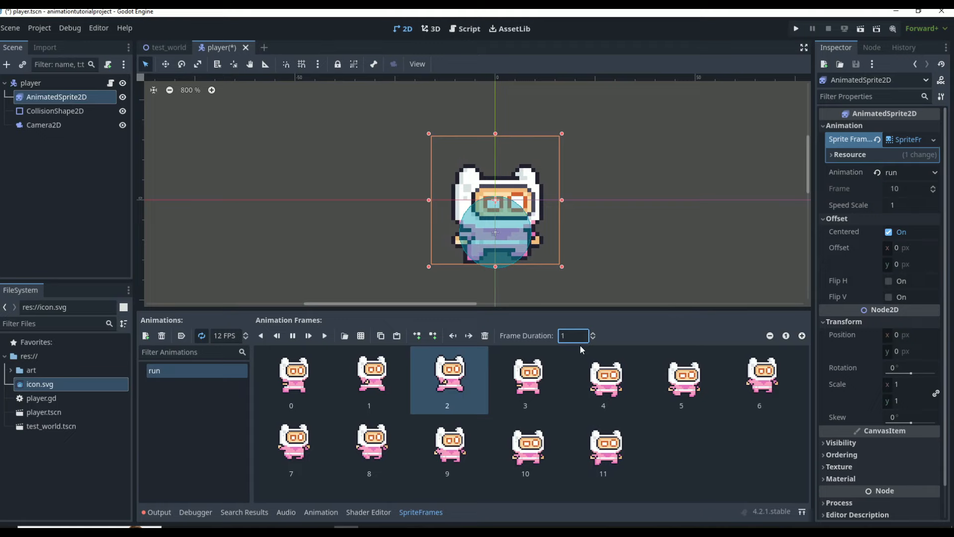
key(Return)
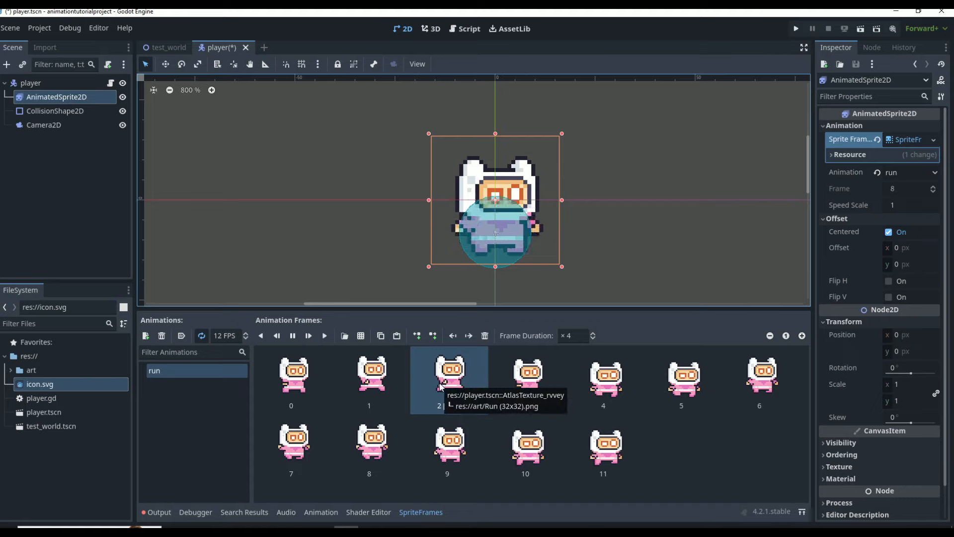
click(576, 335)
key(BackSpace)
text(1)
key(Return)
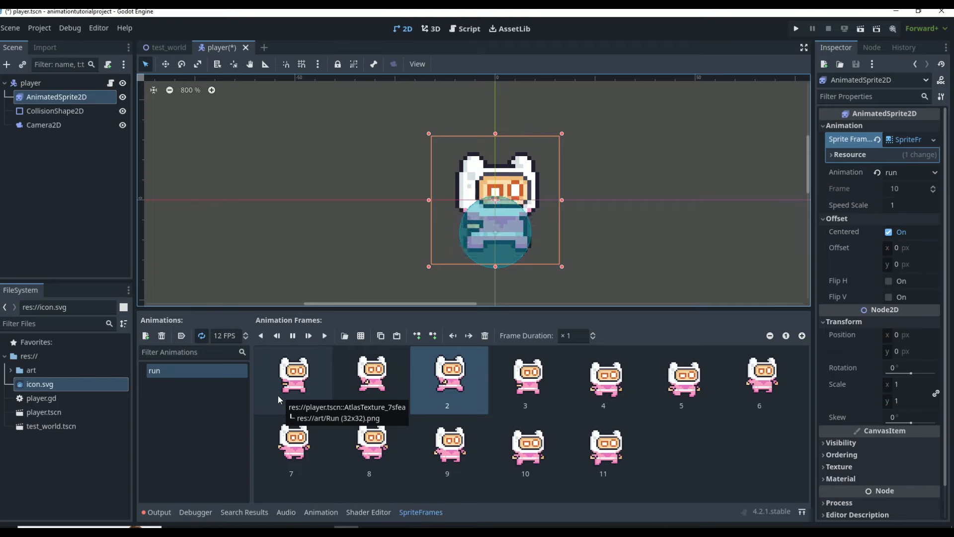
- Add a new animation named idle to the AnimatedSprite2D's sprite frames
click(149, 336)
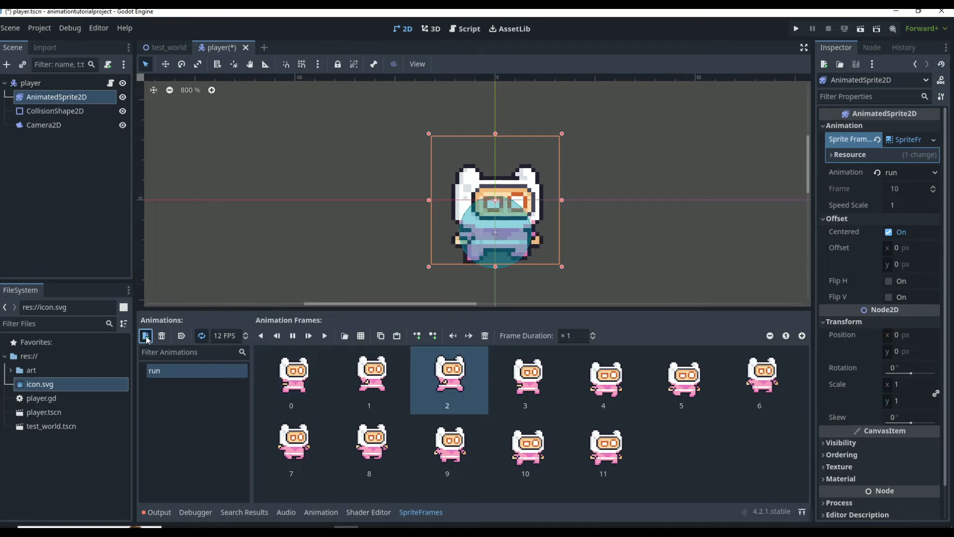
double_click(209, 370)
text(idle)
key(Return)
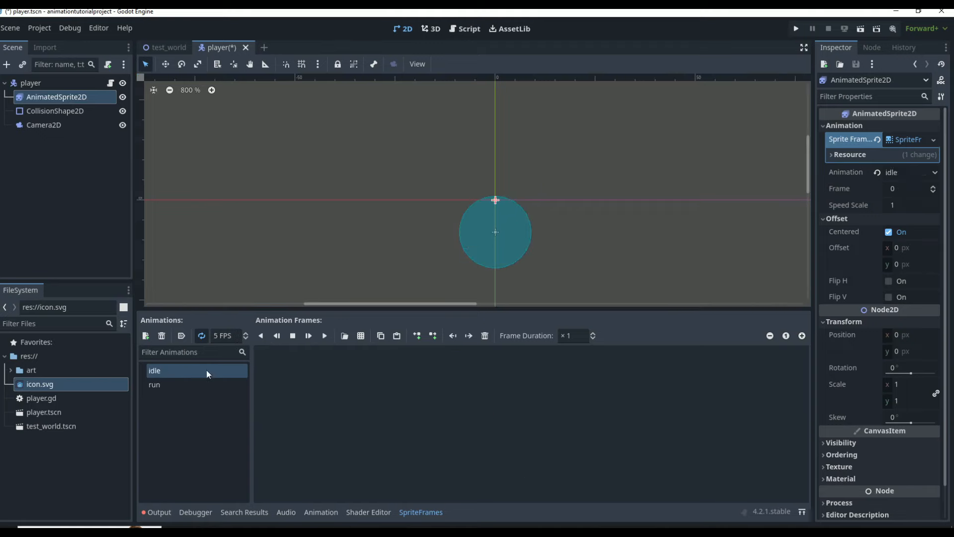
- Add all 11 frames of the Idle (32x32).png sprite sheet to the idle animation, using 11 horizontal and 1 vertical divisions
click(362, 335)
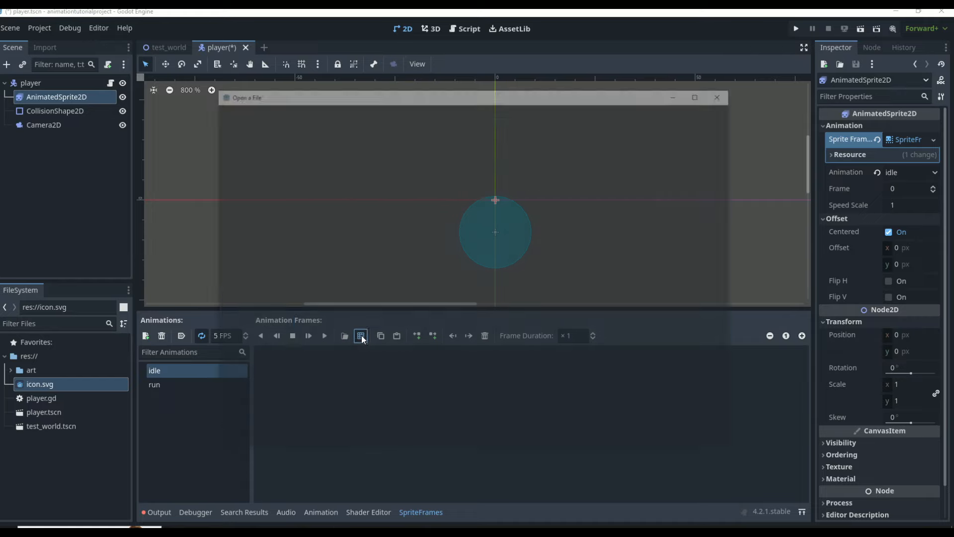
double_click(498, 169)
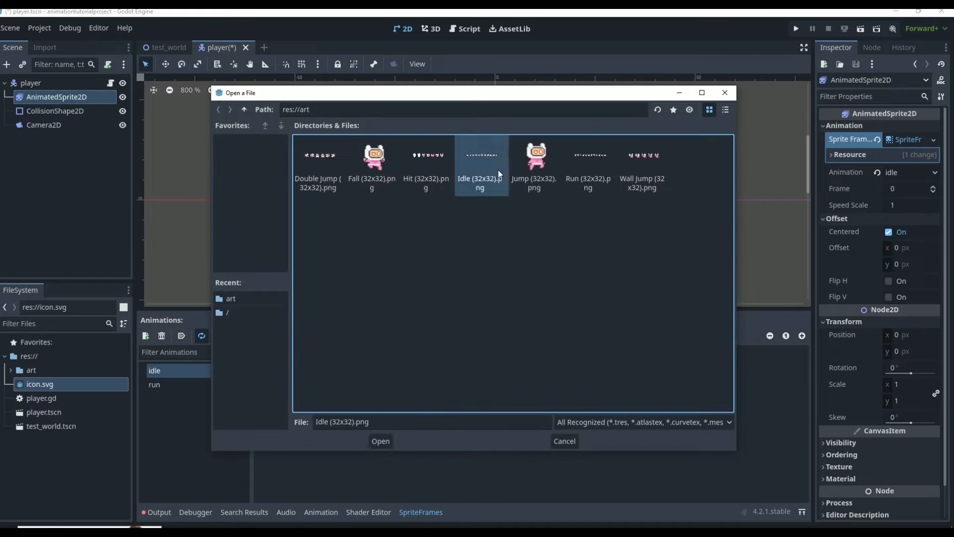
click(781, 128)
click(781, 128)
click(781, 127)
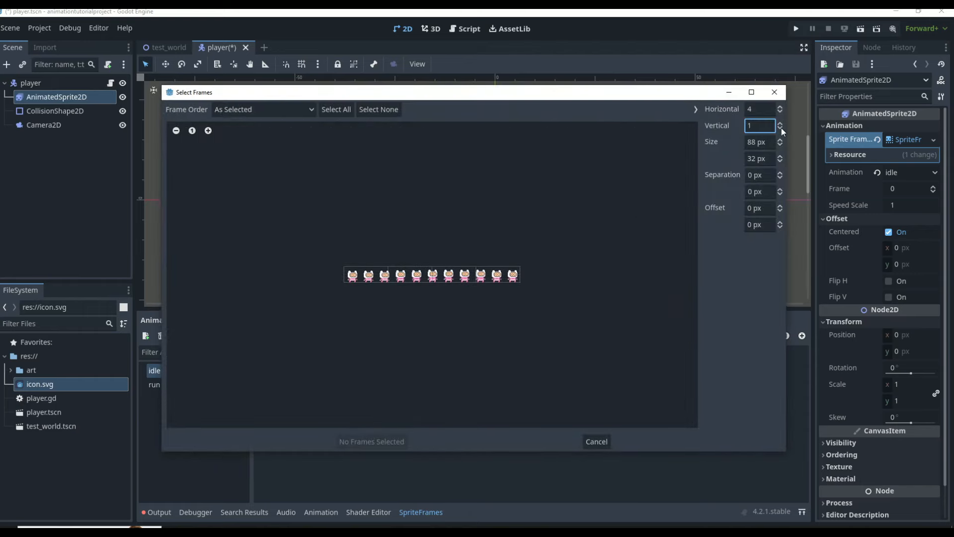
click(767, 108)
key(BackSpace)
text(11)
drag(348, 279, 522, 276)
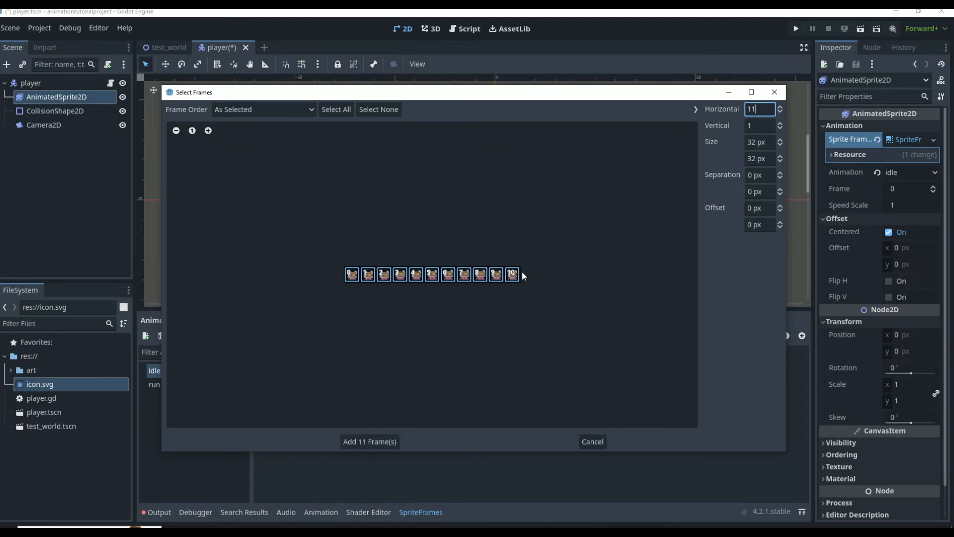
click(377, 444)
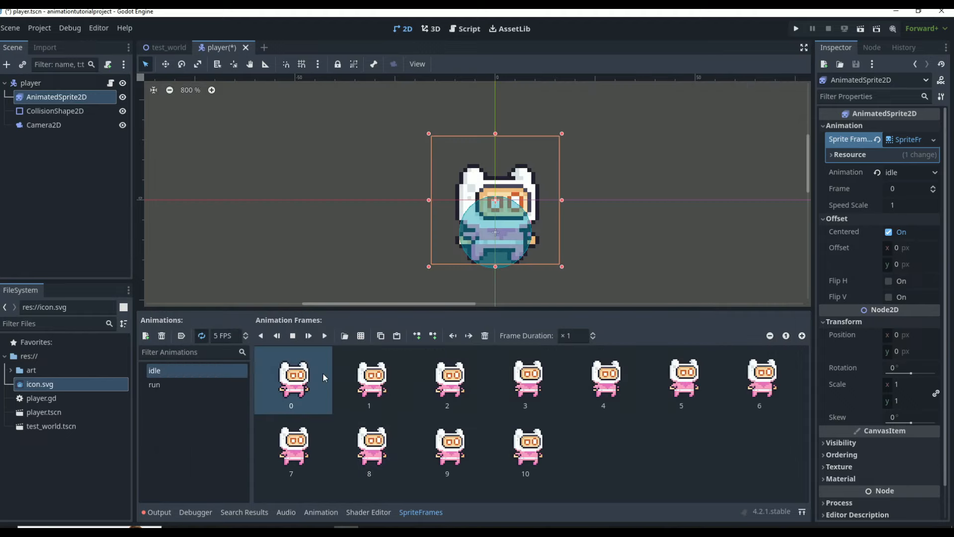
- Set the idle animation's speed to 12 FPS and play it
click(223, 336)
text(12)
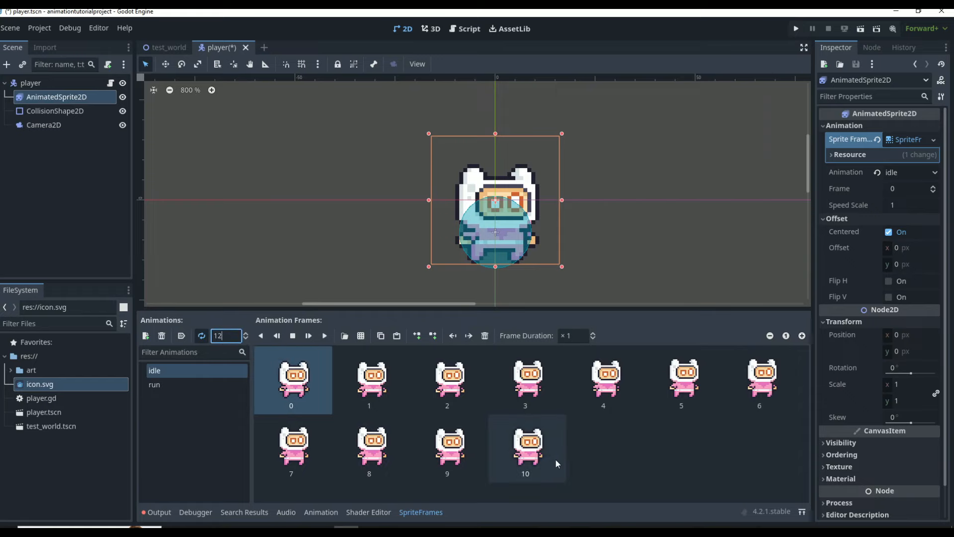
click(660, 464)
click(325, 337)
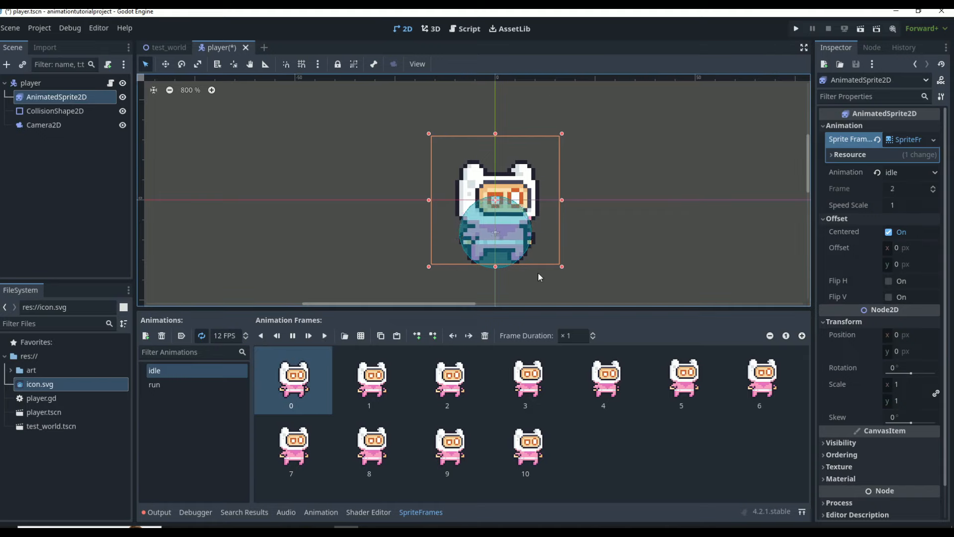
- Add a new animation named jump to the sprite frames
click(145, 336)
double_click(163, 383)
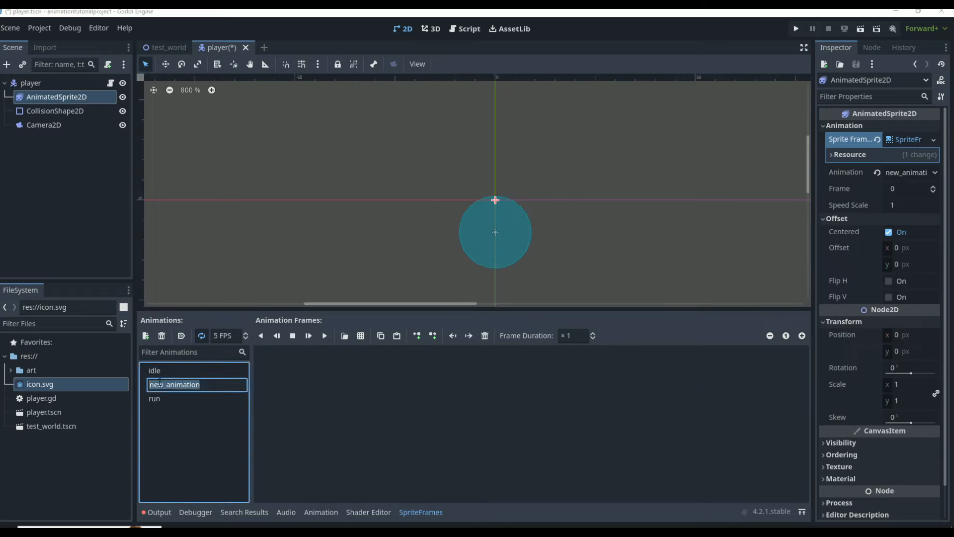
text(jump)
key(Return)
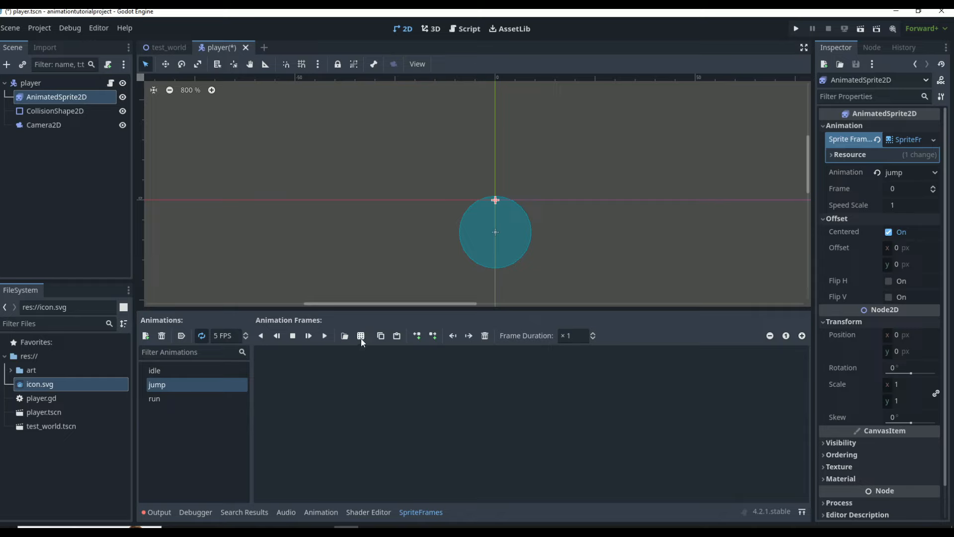
- Locate Jump (32x32).png in the art folder and load it as a single-image frame of the jump animation
click(10, 370)
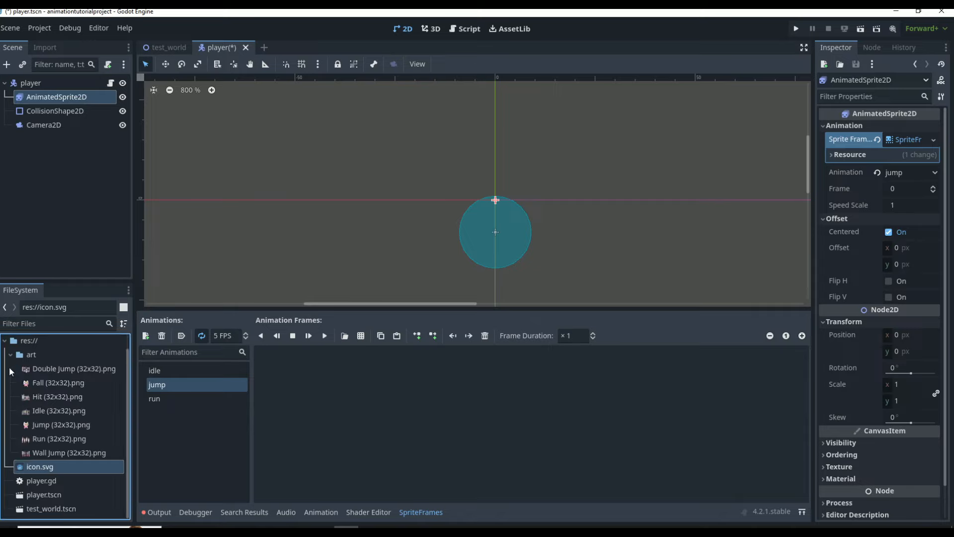
click(41, 424)
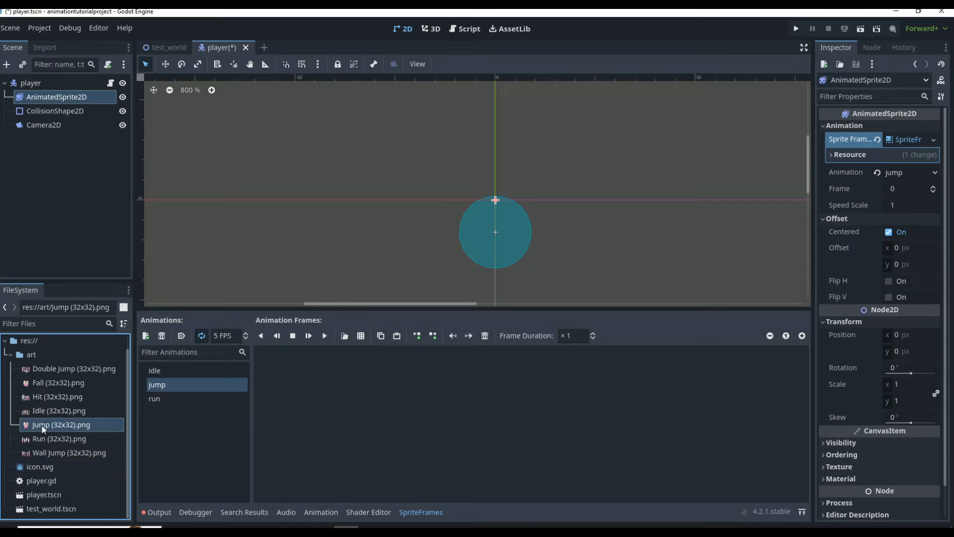
click(345, 337)
double_click(529, 168)
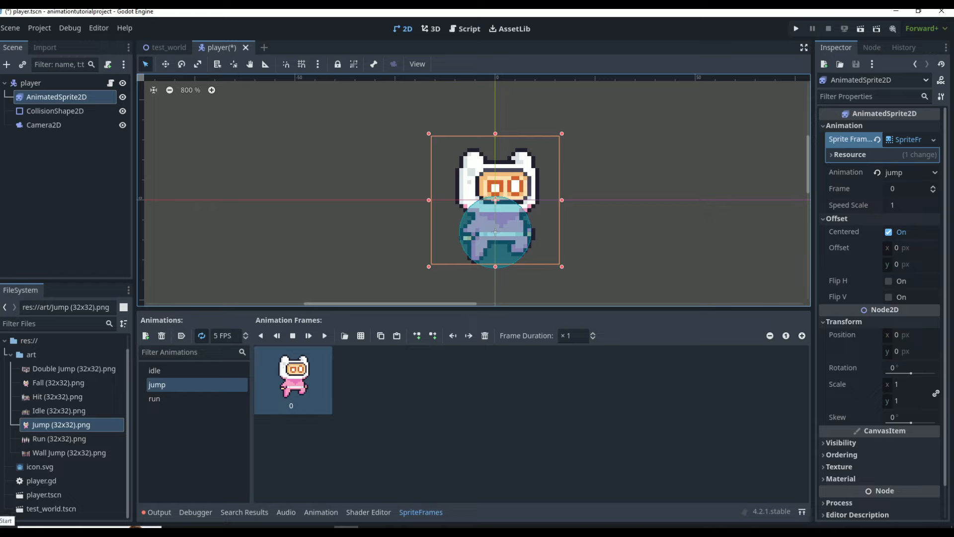
- Add Jump (32x32).png again as a sprite sheet with a 1 by 1 grid, and delete the duplicate jump frame
click(361, 336)
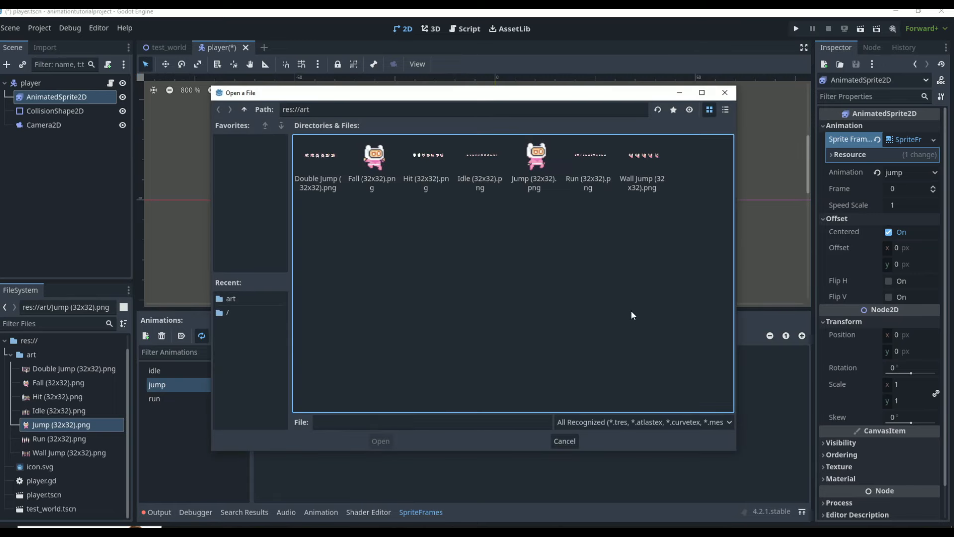
double_click(537, 169)
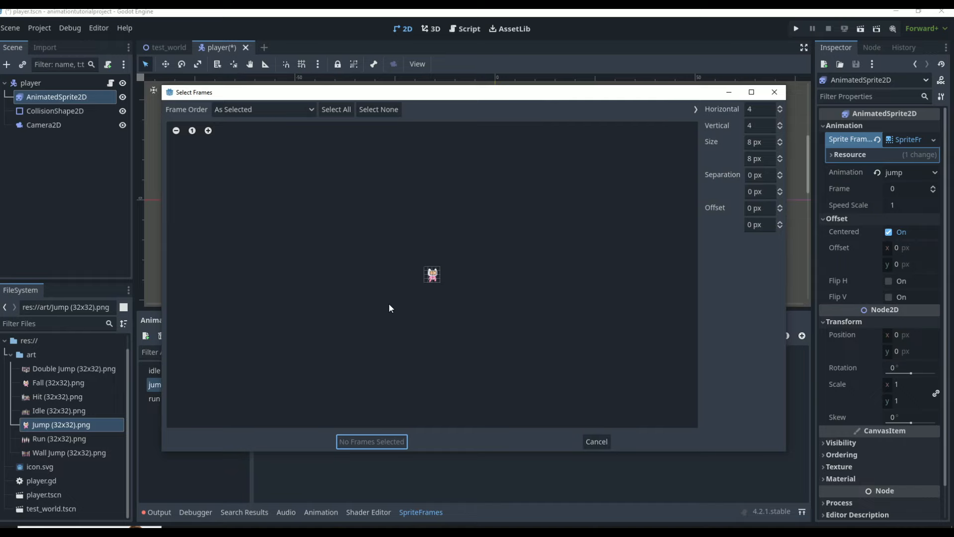
click(759, 125)
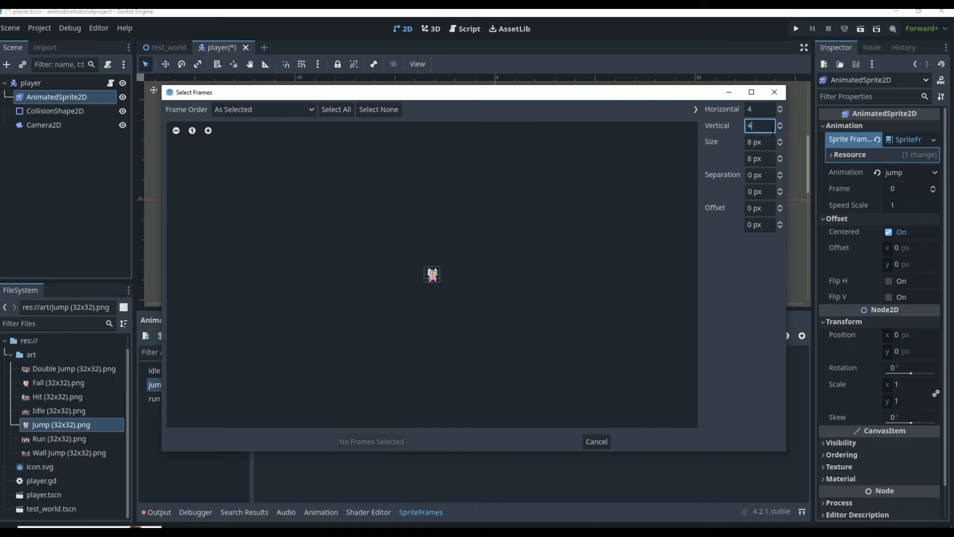
text(1)
click(756, 109)
key(BackSpace)
text(1)
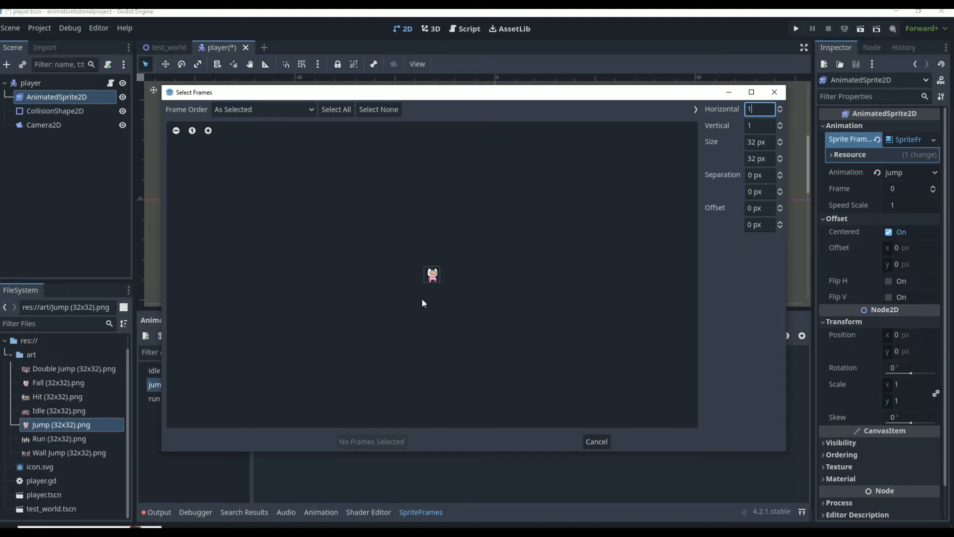
click(432, 274)
click(373, 442)
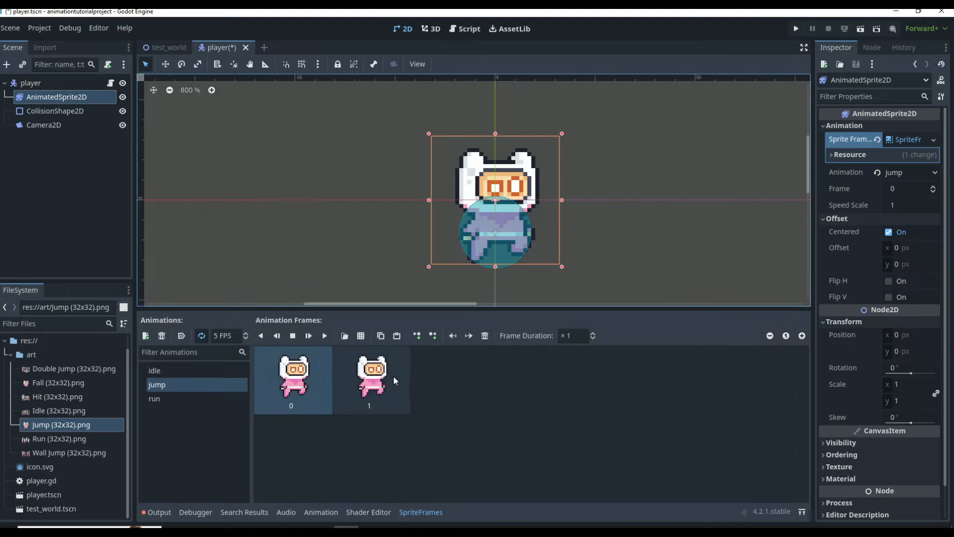
click(394, 380)
click(484, 337)
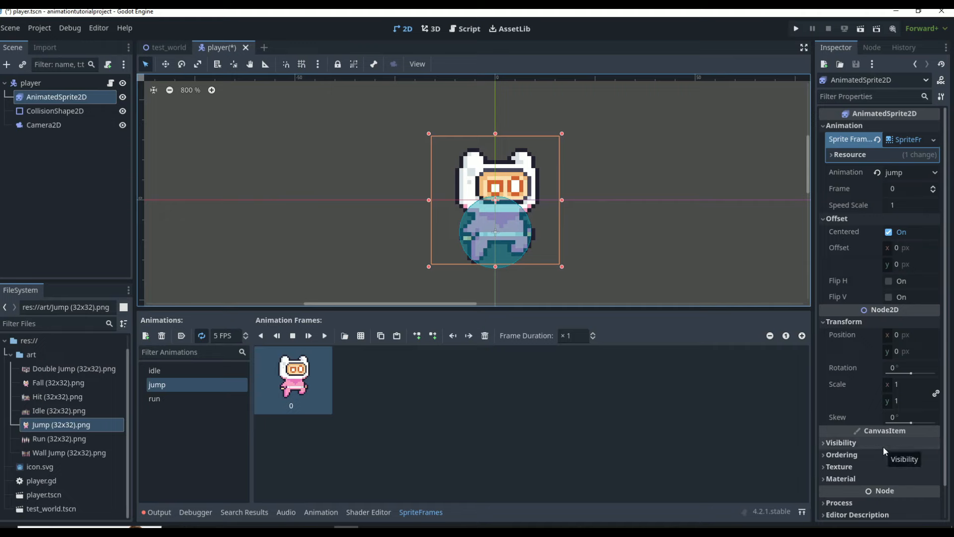
- View the signals available on the AnimatedSprite2D and return to the jump animation
click(873, 47)
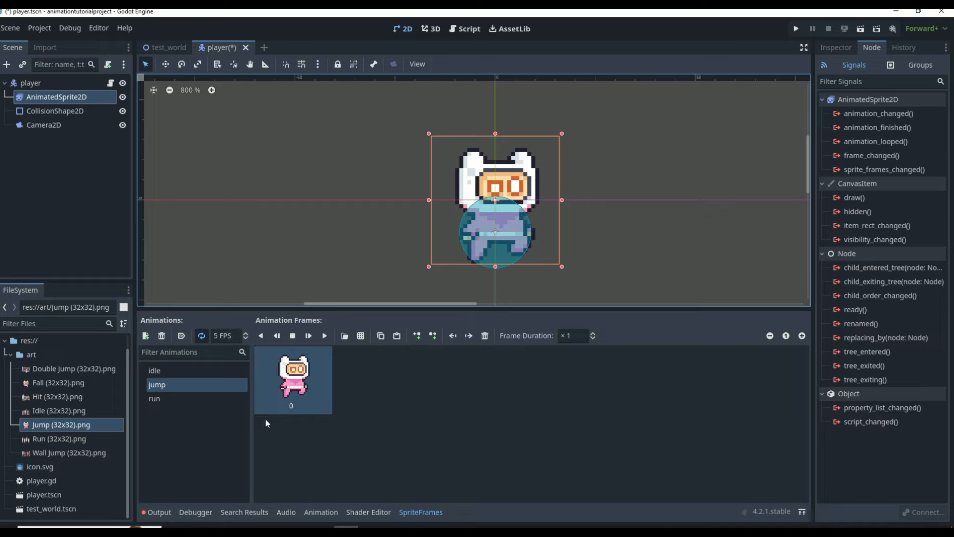
click(176, 382)
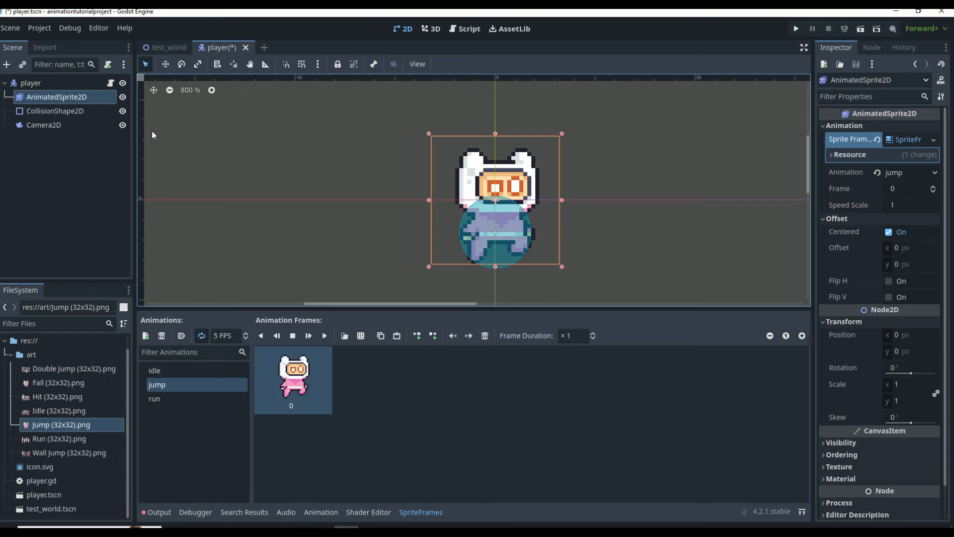
- Run the project from the test_world scene, test the player moving in both directions and jumping, and close the game
click(172, 47)
key(F5)
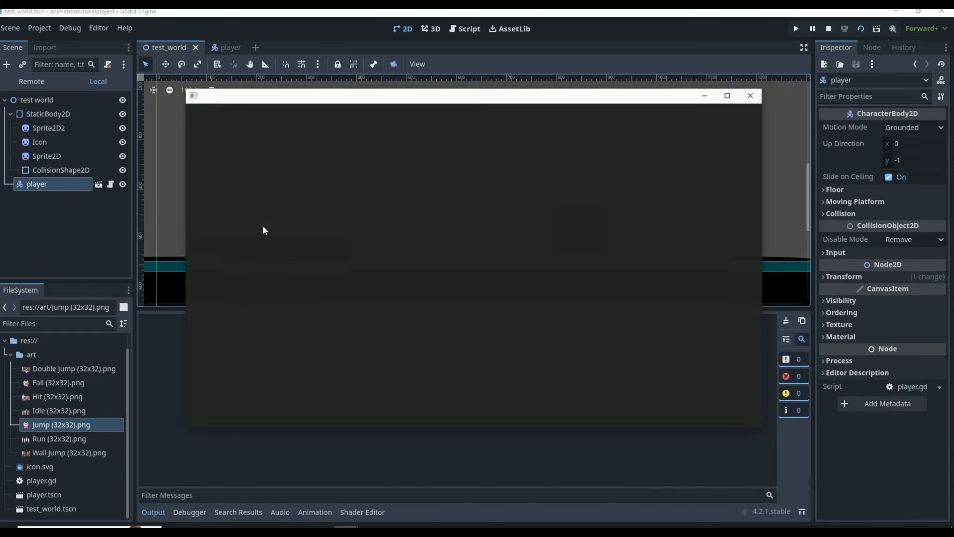
key(Right)
key(Left)
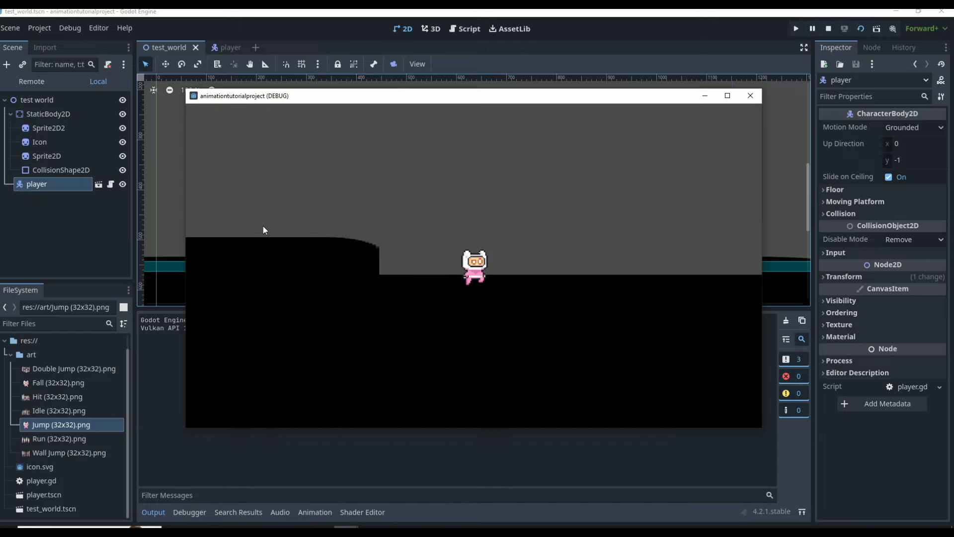
key(space)
key(Right)
key(space)
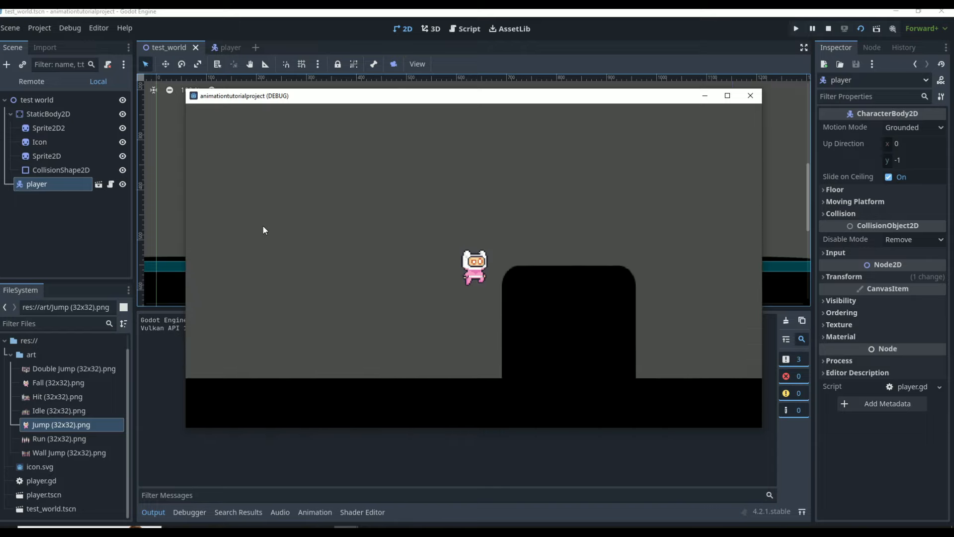
key(Left)
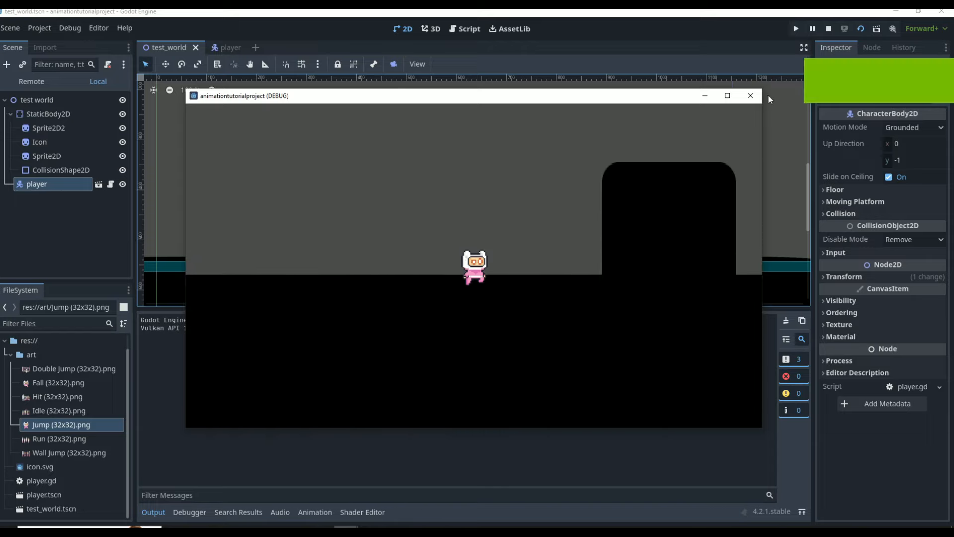
click(751, 95)
click(229, 48)
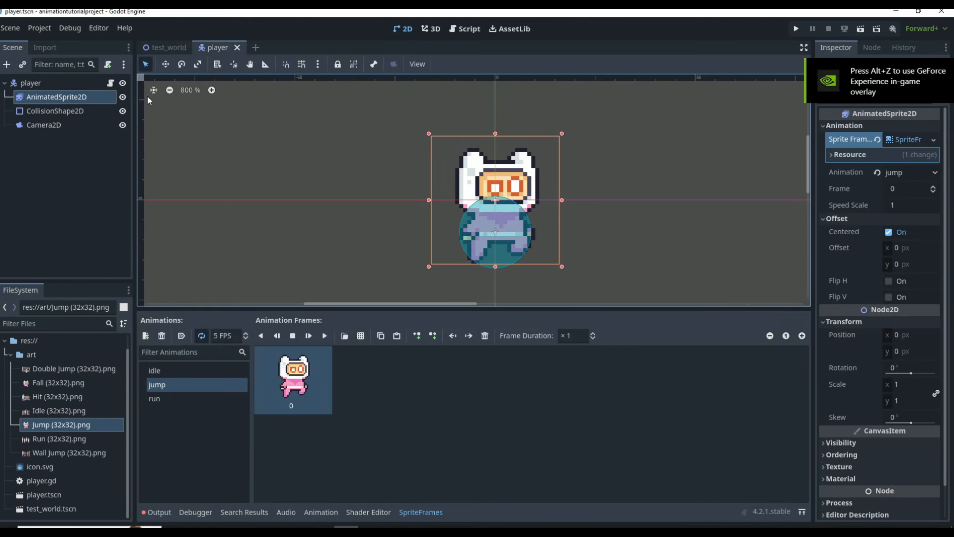
click(110, 83)
scroll(413, 184, up, 2)
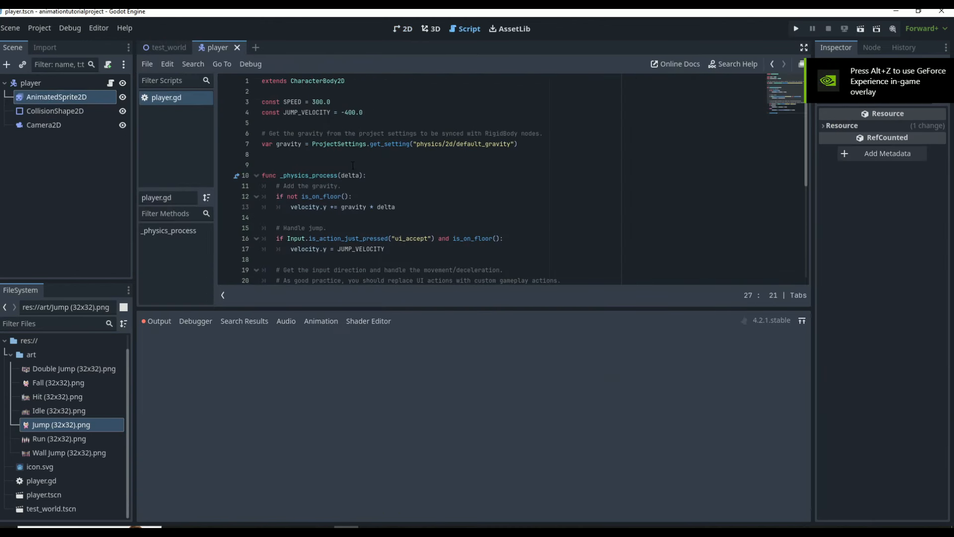
click(282, 94)
key(Return)
key(Return)
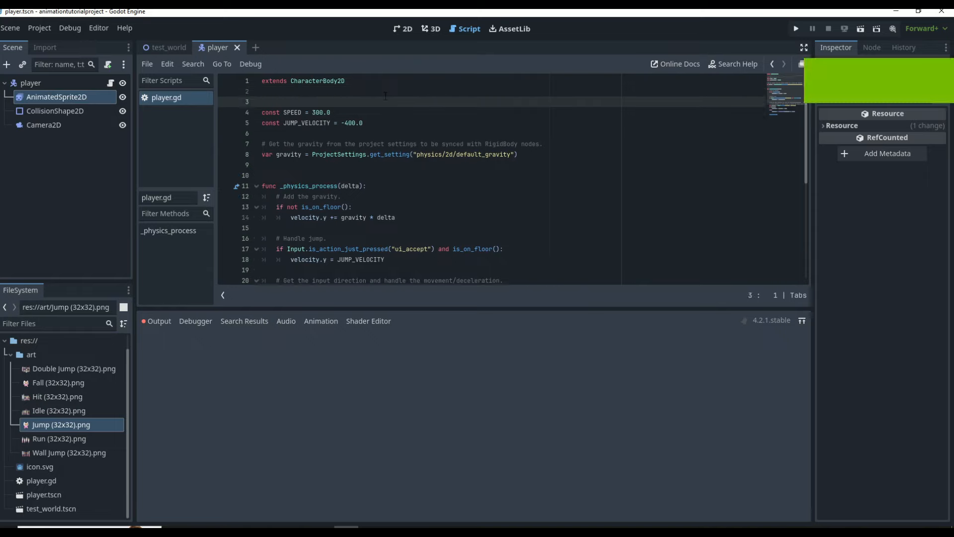
click(385, 97)
text(@onr)
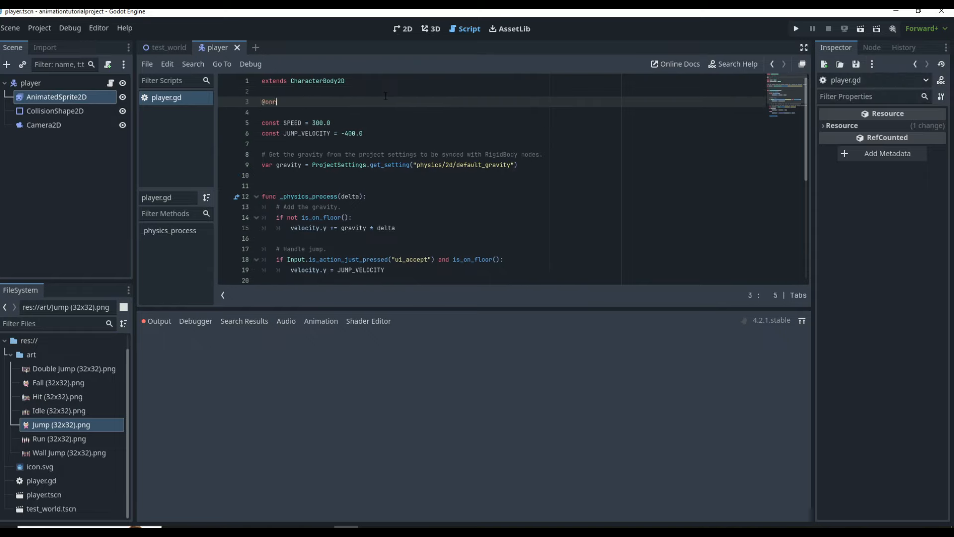
text(edy ay var AS = )
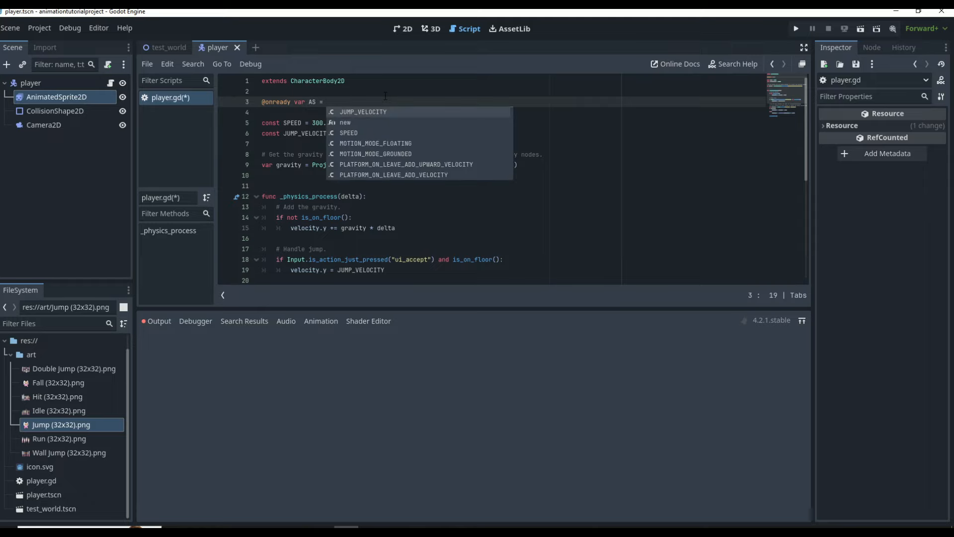
text($Animte)
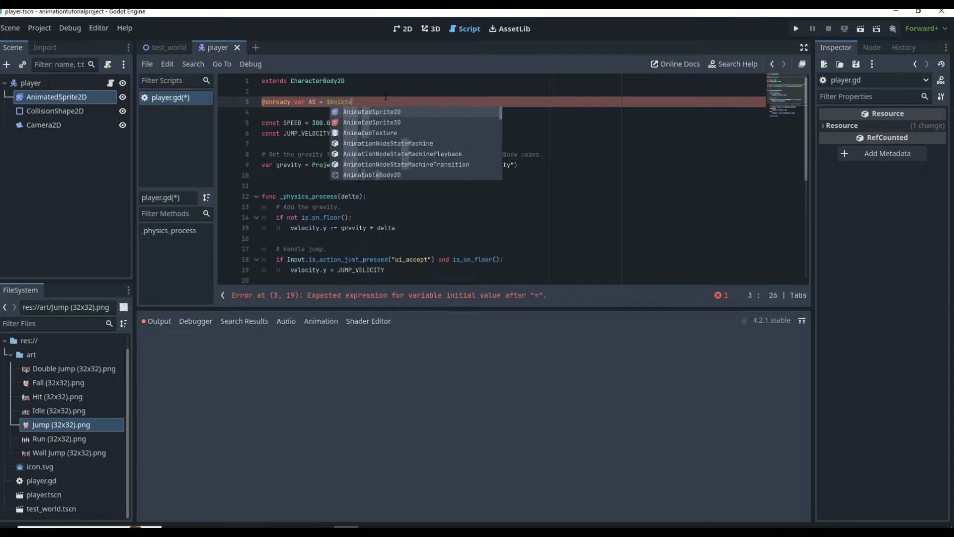
key(Return)
key(ctrl+s)
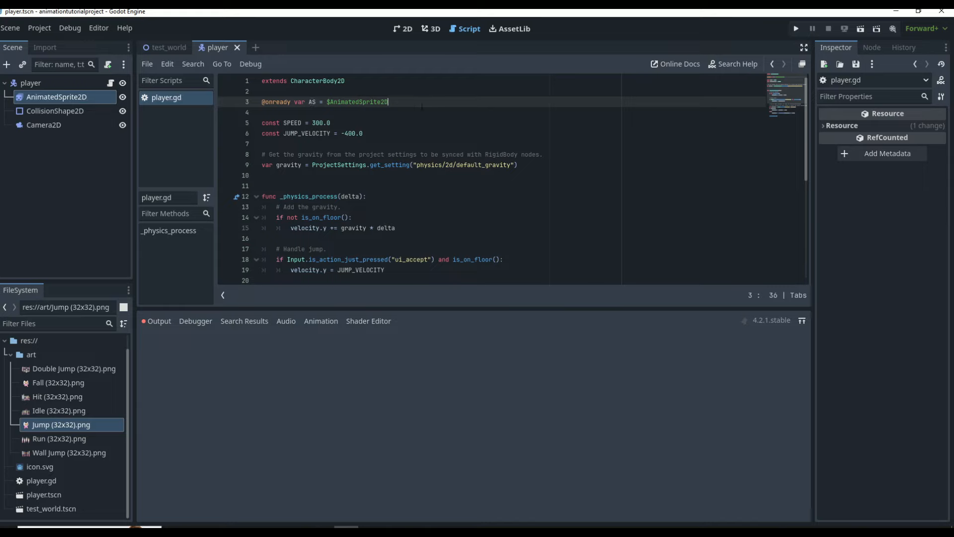
- Enlarge the script text and editing area, add a handle_animation() call after move_and_slide() in _physics_process, and save
scroll(418, 102, down, 5)
ctrl+scroll(419, 131, up, 8)
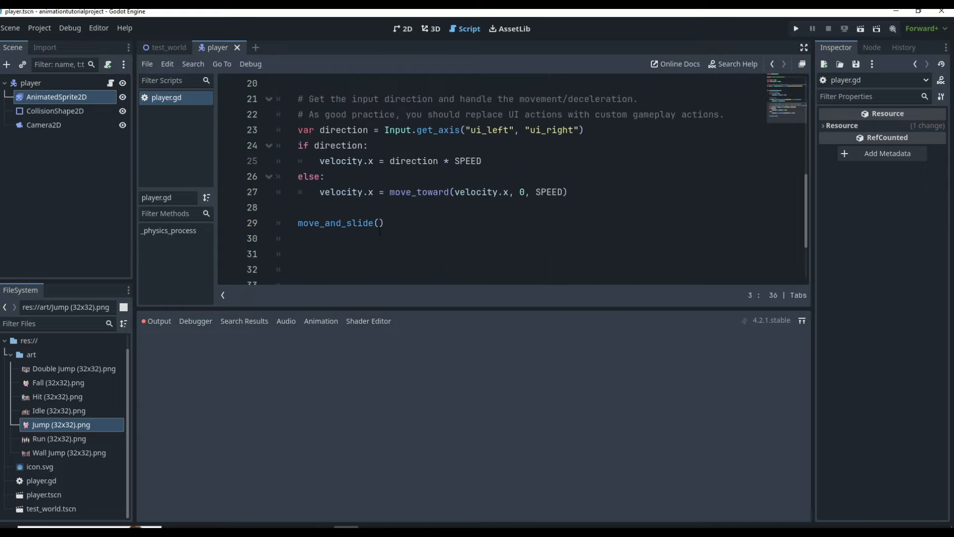
scroll(436, 138, down, 2)
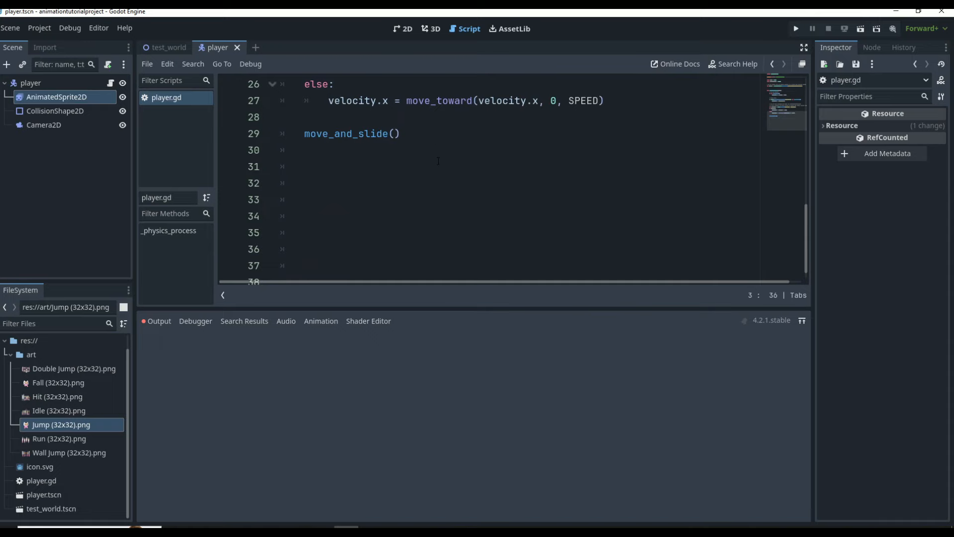
scroll(437, 162, up, 5)
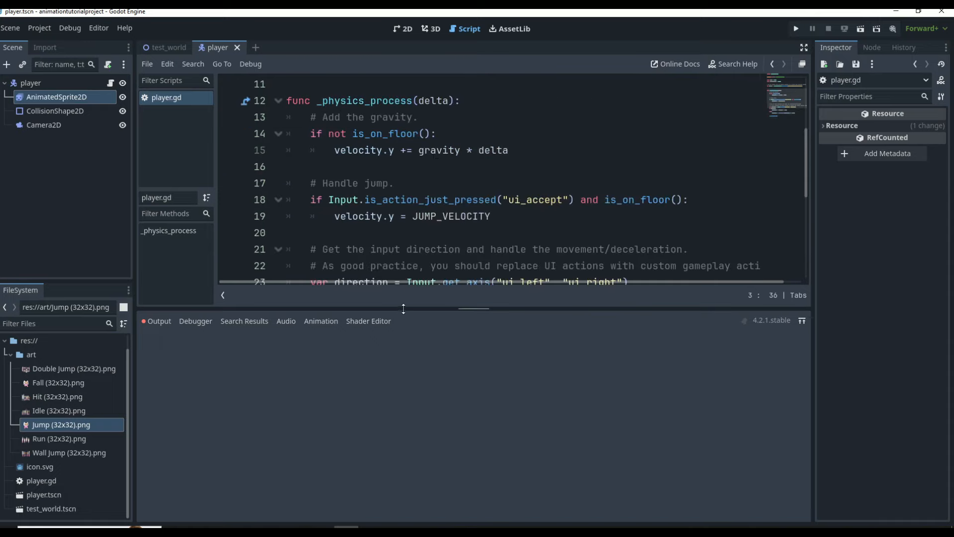
drag(405, 308, 405, 500)
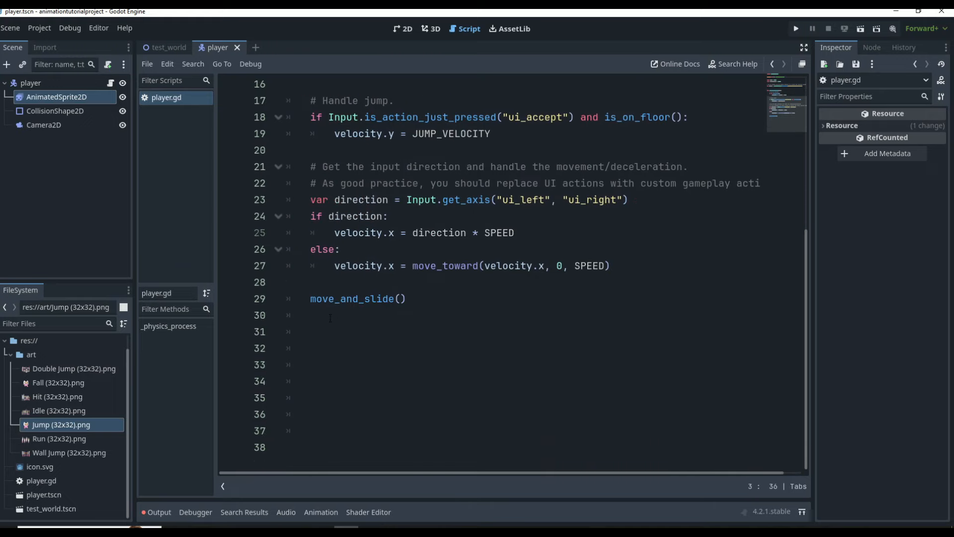
click(330, 318)
text(handle)
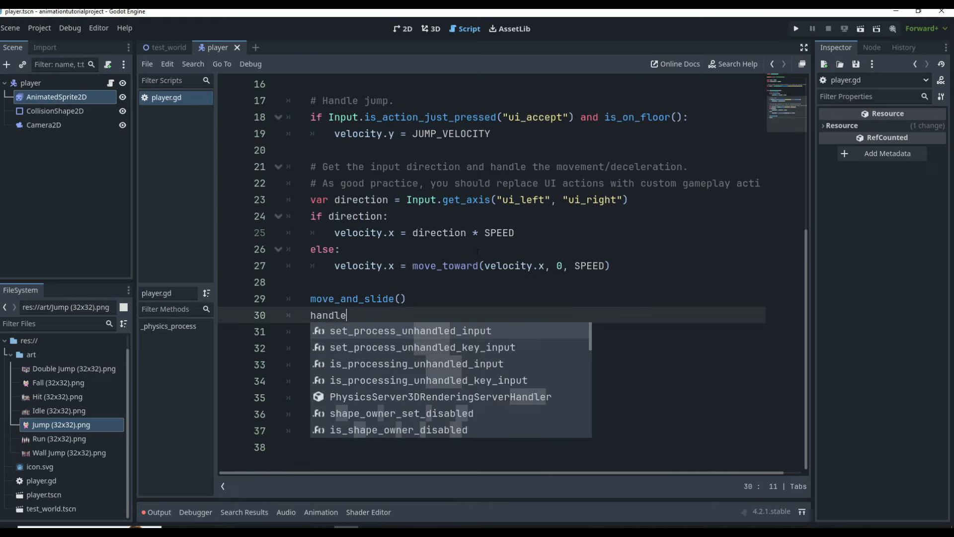
key(Escape)
text(_anim)
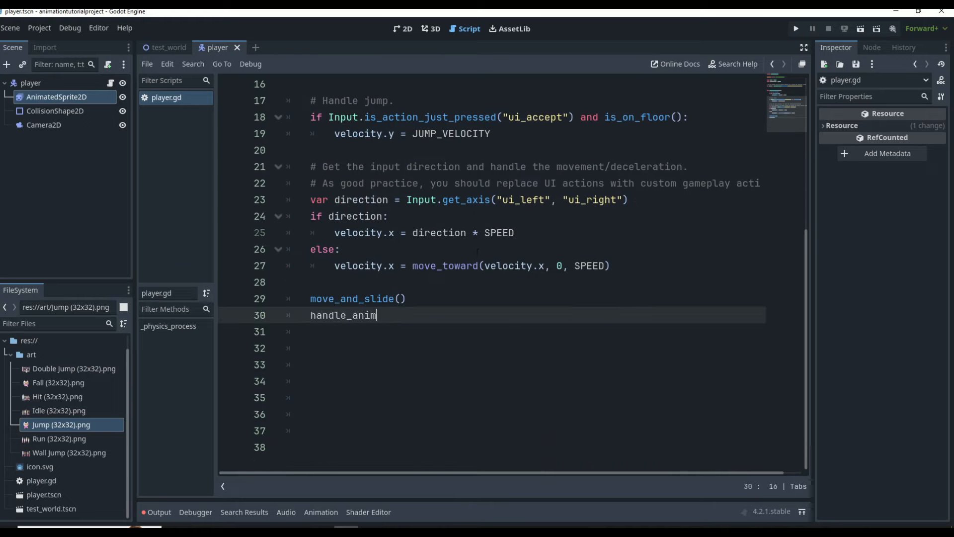
text(ation())
key(ctrl+s)
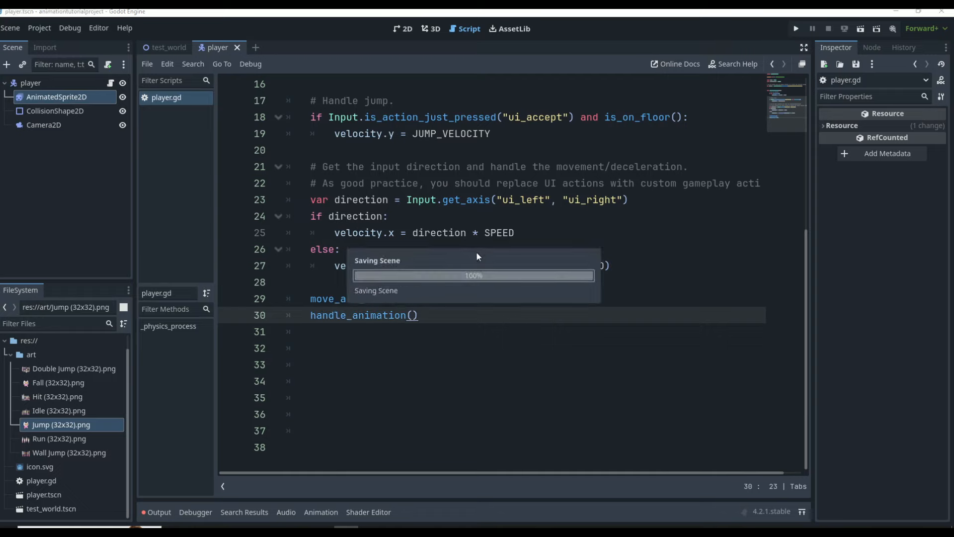
- Define the function handle_animation() below _physics_process with pass as its body
key(Return)
key(Return)
key(BackSpace)
text(func)
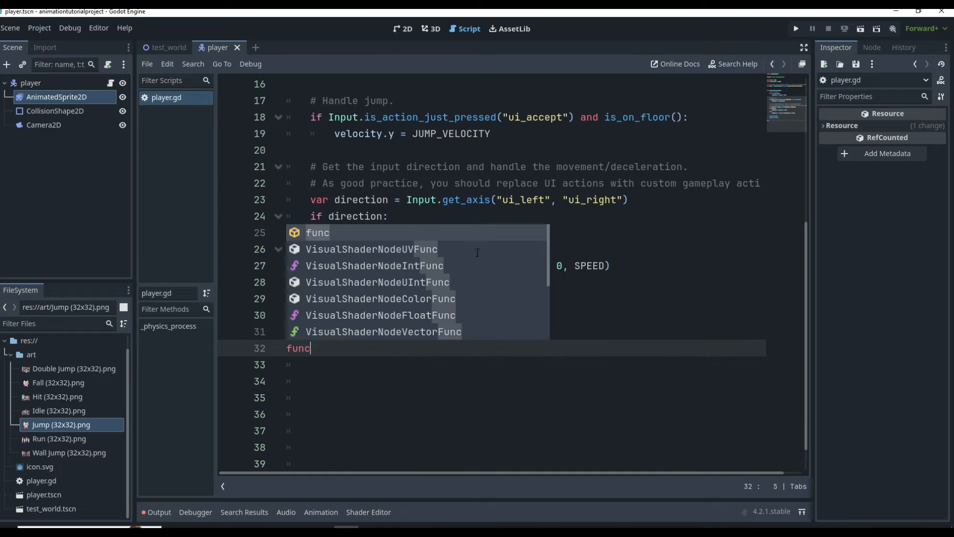
text( handle)
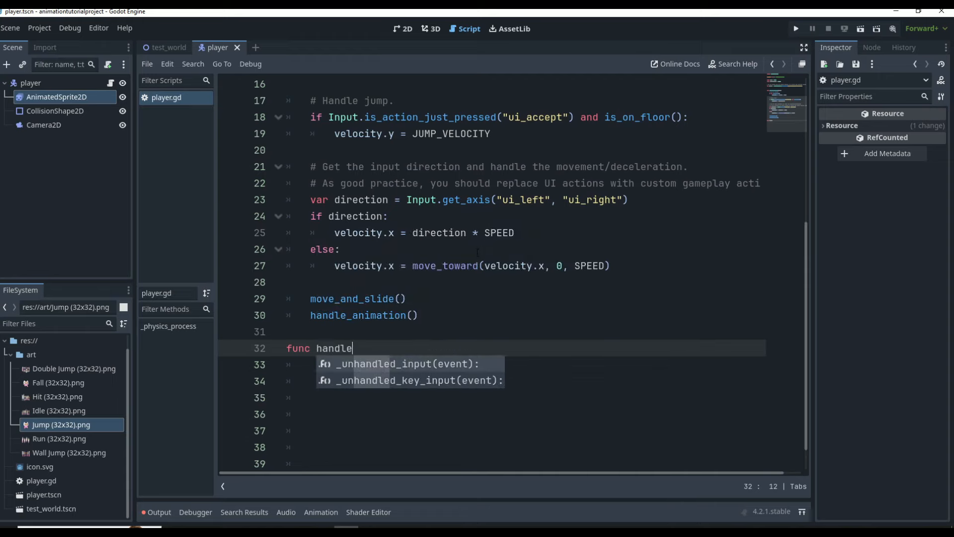
text(_animati)
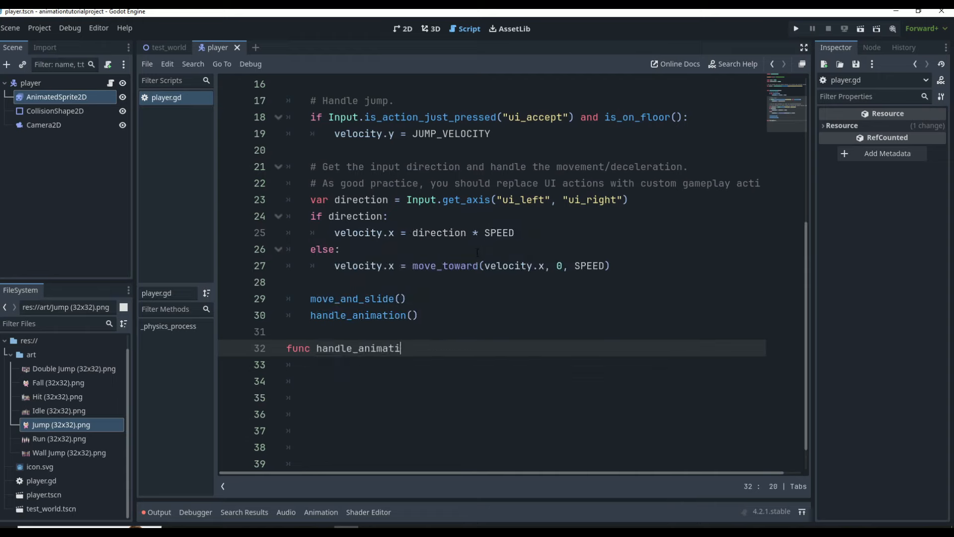
text(on():)
key(Return)
text(pass)
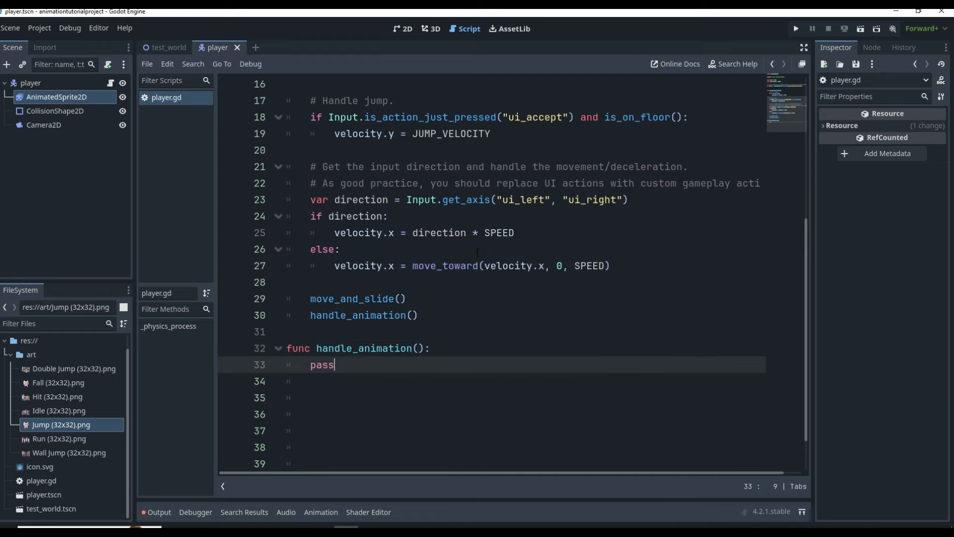
- Replace the pass in handle_animation() with an if is_on_floor(): condition that contains pass
scroll(476, 253, down, 1)
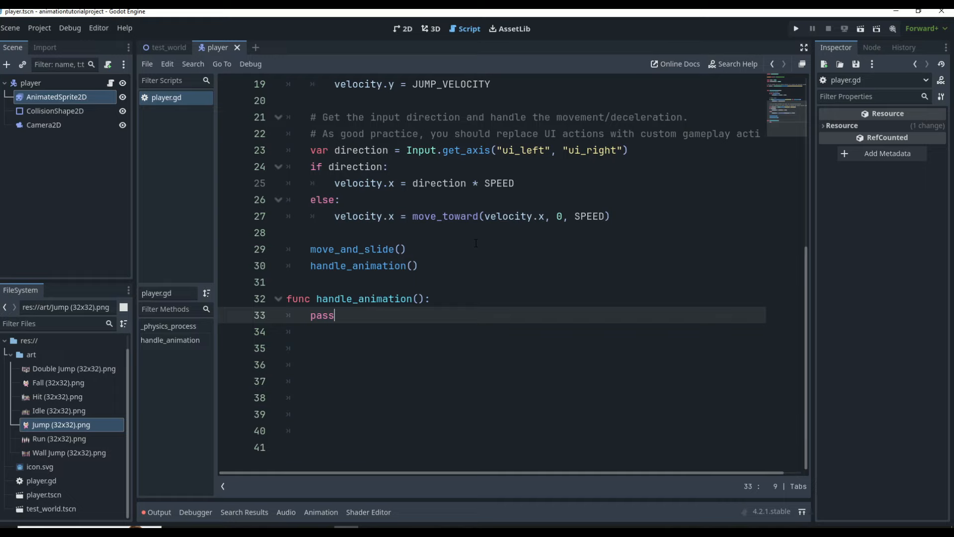
key(BackSpace)
key(BackSpace)
key(BackSpace)
key(BackSpace)
text(if is_on_)
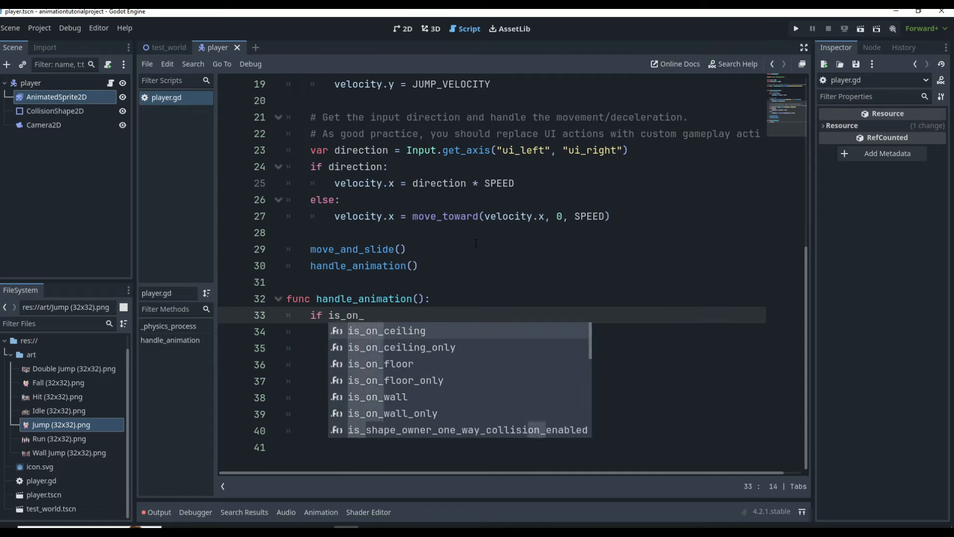
text(floo)
key(Return)
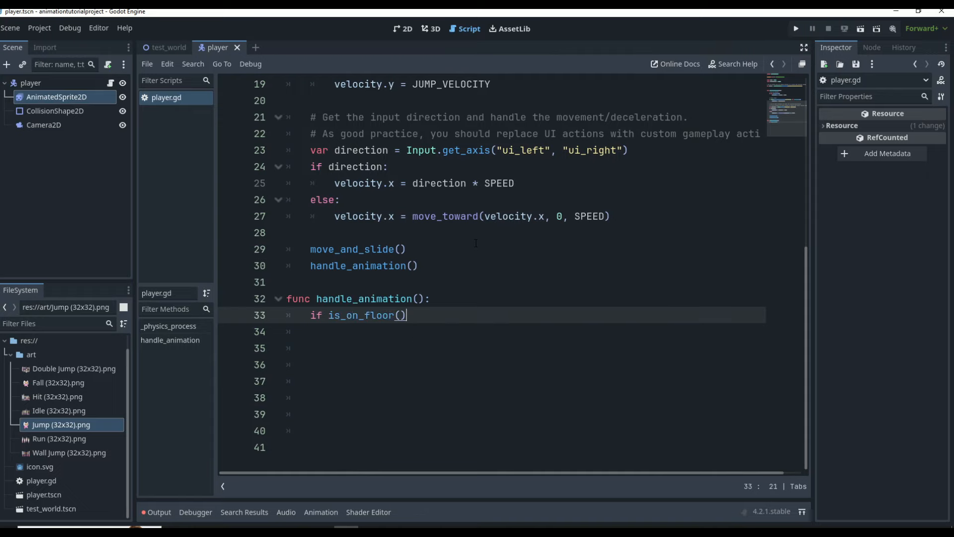
text(:)
key(Return)
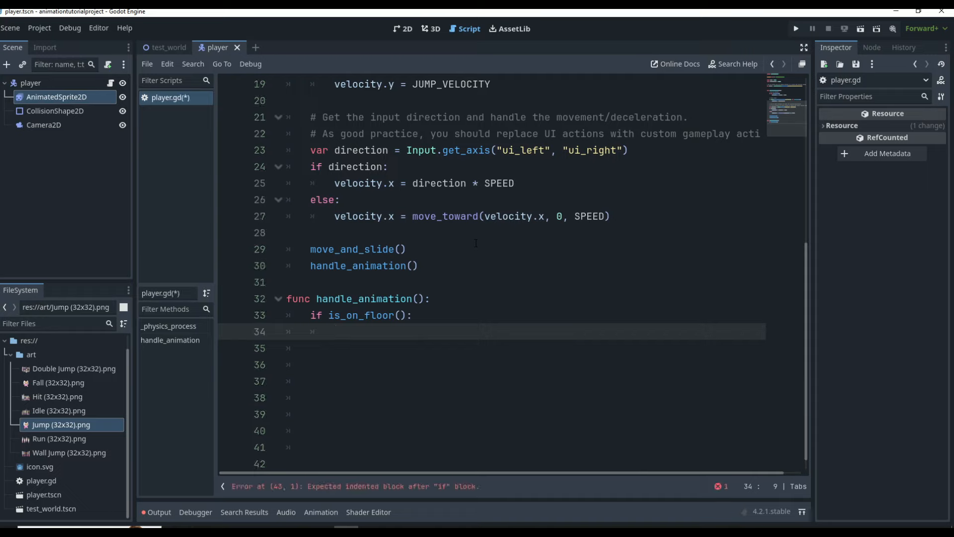
text(pass)
key(Escape)
- Add an else branch to the is_on_floor() check that calls AS.play("jump"), and save
key(Return)
text(else:)
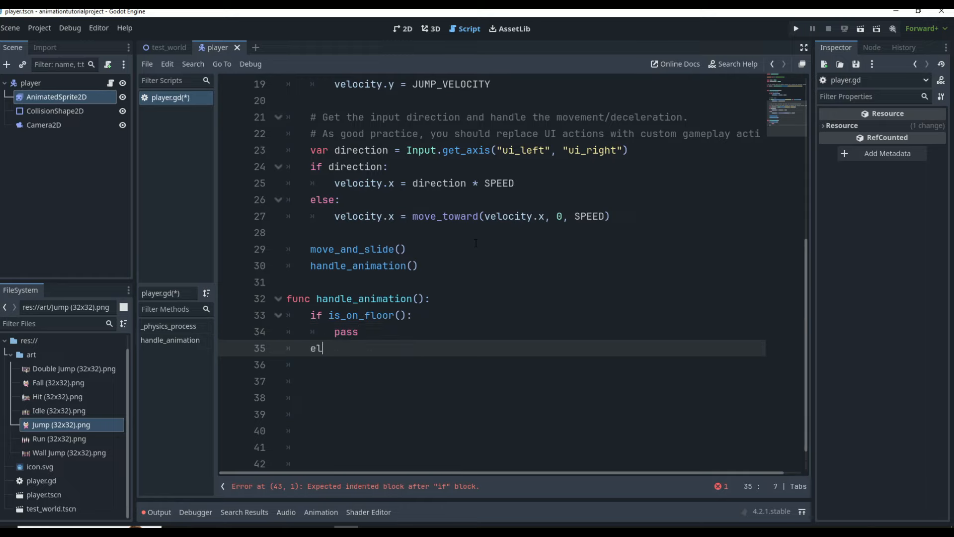
key(Return)
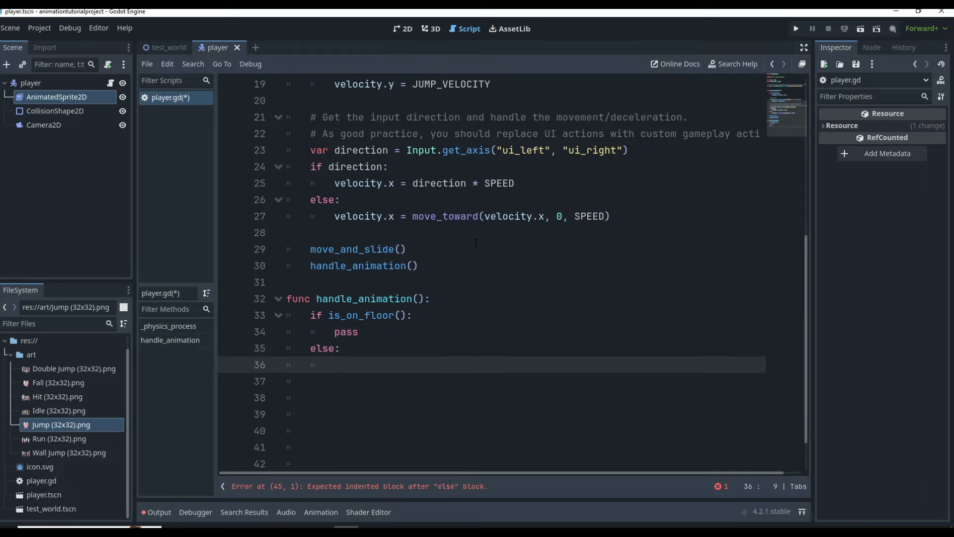
text(AS.play()
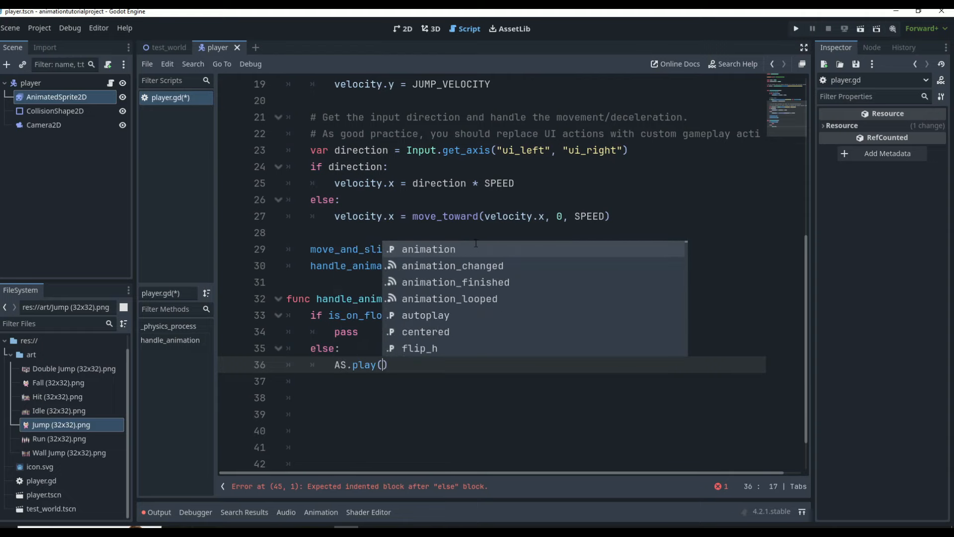
text("jump)
key(ctrl+s)
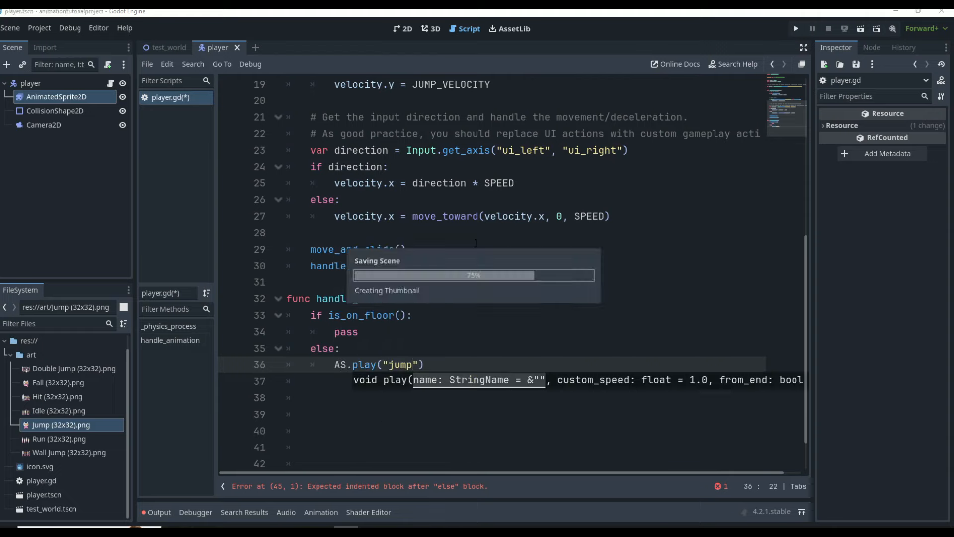
- Replace the pass under is_on_floor() with an if velocity: condition that calls AS.play("run")
key(Up)
key(Up)
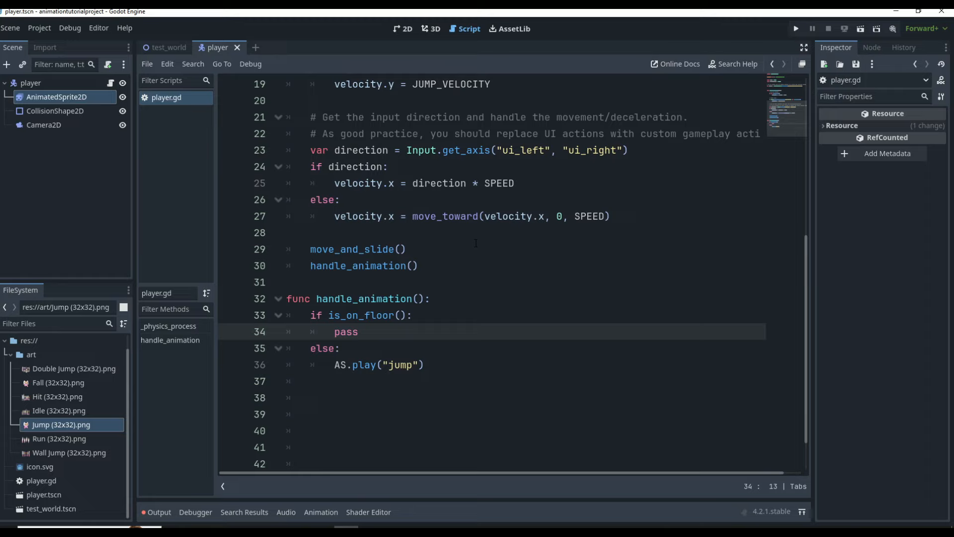
key(BackSpace)
key(BackSpace)
key(BackSpace)
key(BackSpace)
text(if velocity)
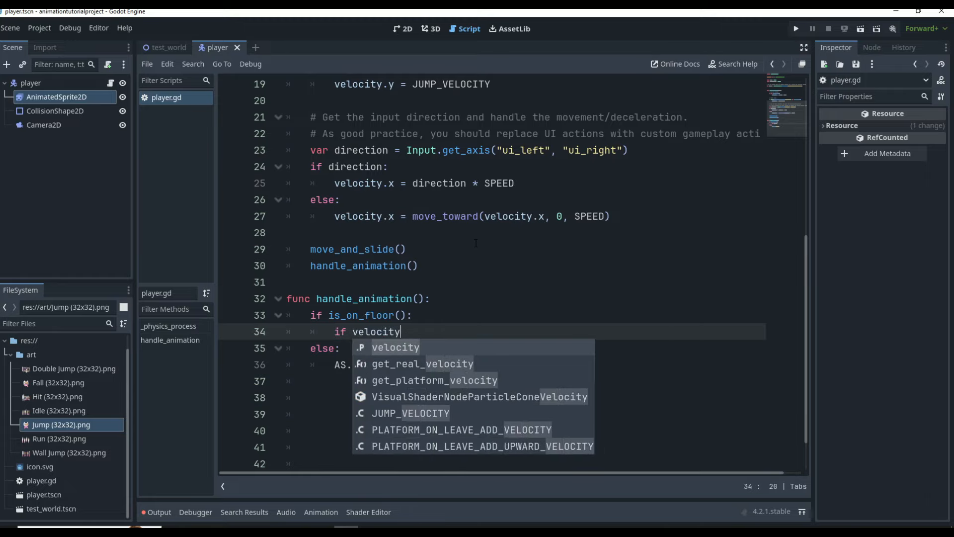
text(:)
key(Return)
text(A)
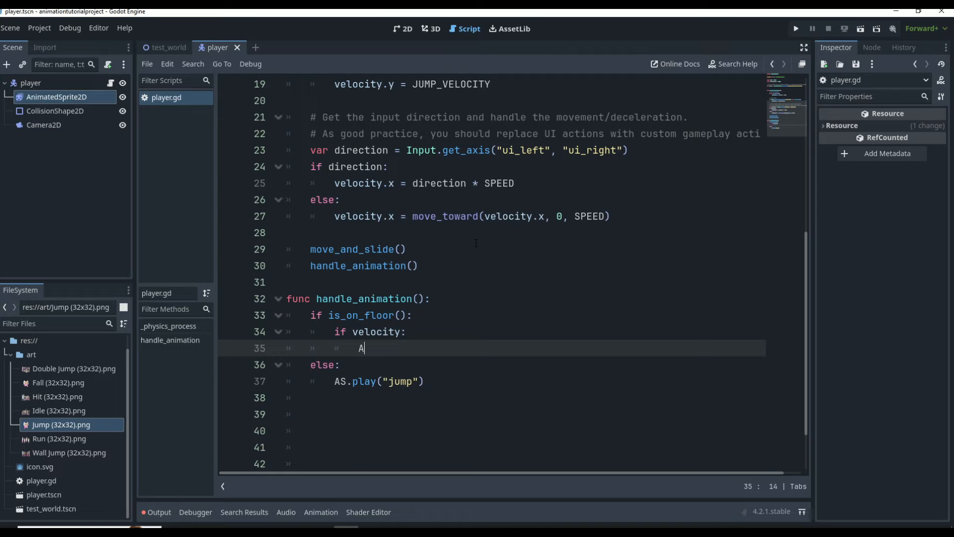
text(S.play("run"))
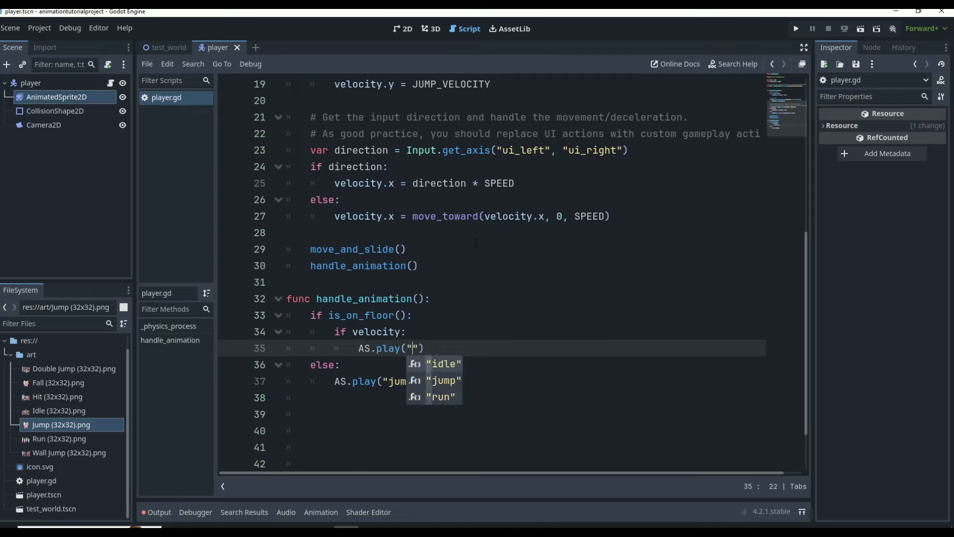
- Add an else branch to the velocity check that calls AS.play("idle")
key(Return)
key(BackSpace)
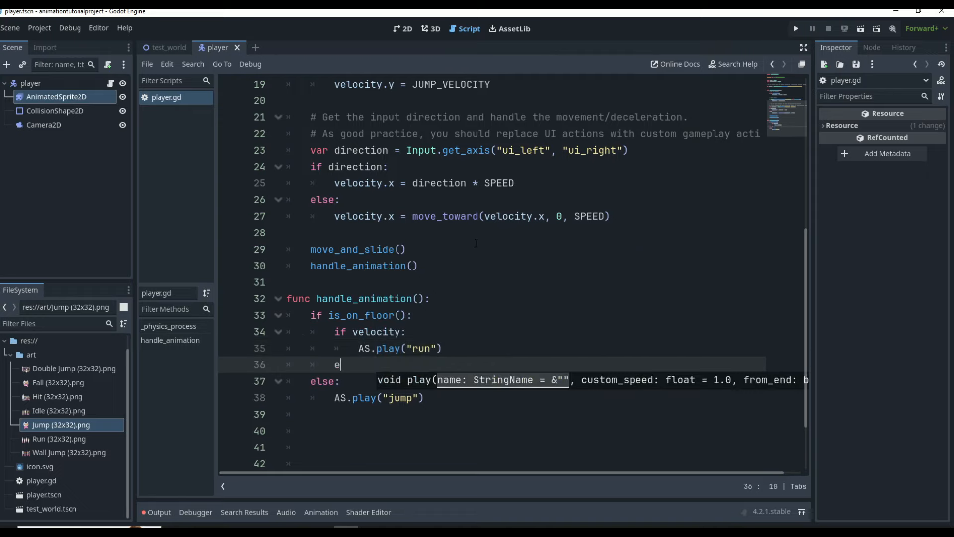
text(else:)
key(Return)
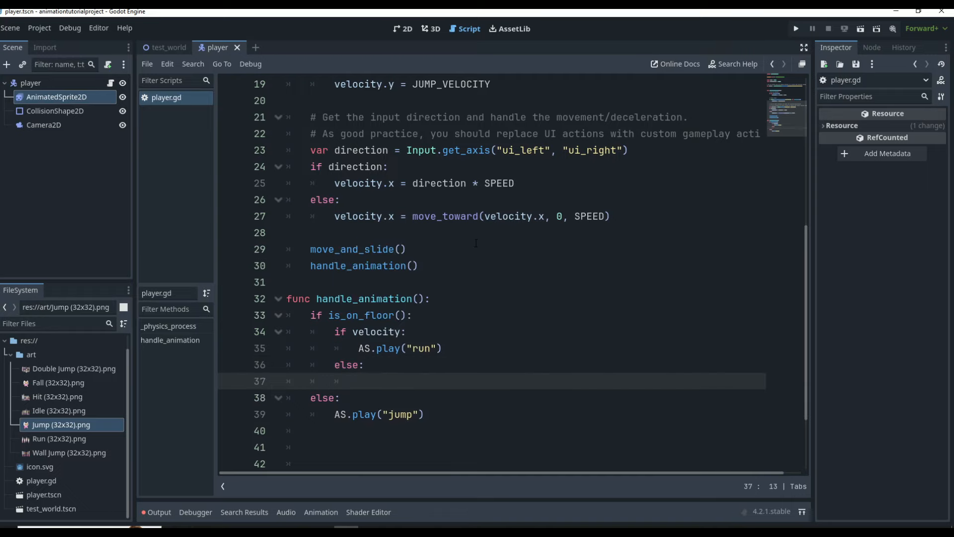
text(AS.)
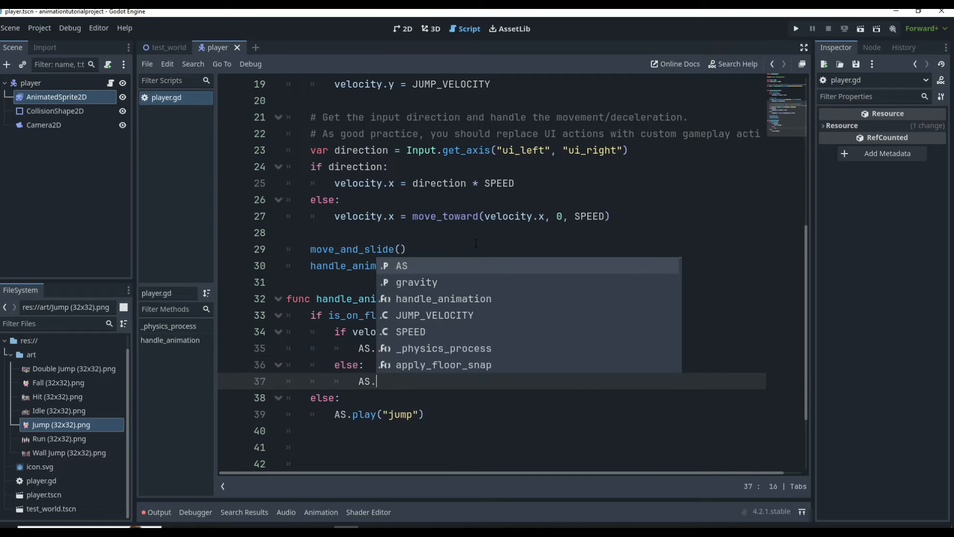
text(play("idle)
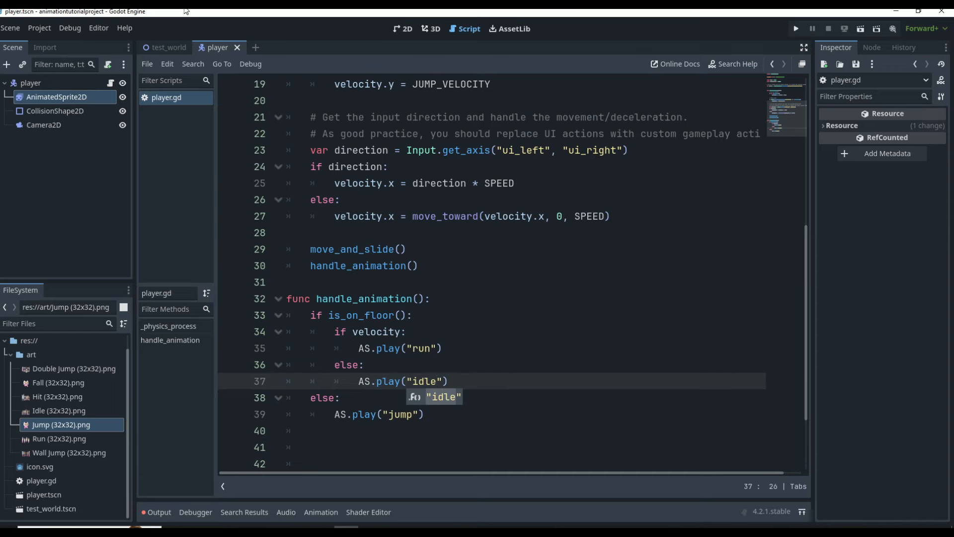
- Run the project from the test_world scene, move the player in both directions to check its animations, and close the game
click(174, 46)
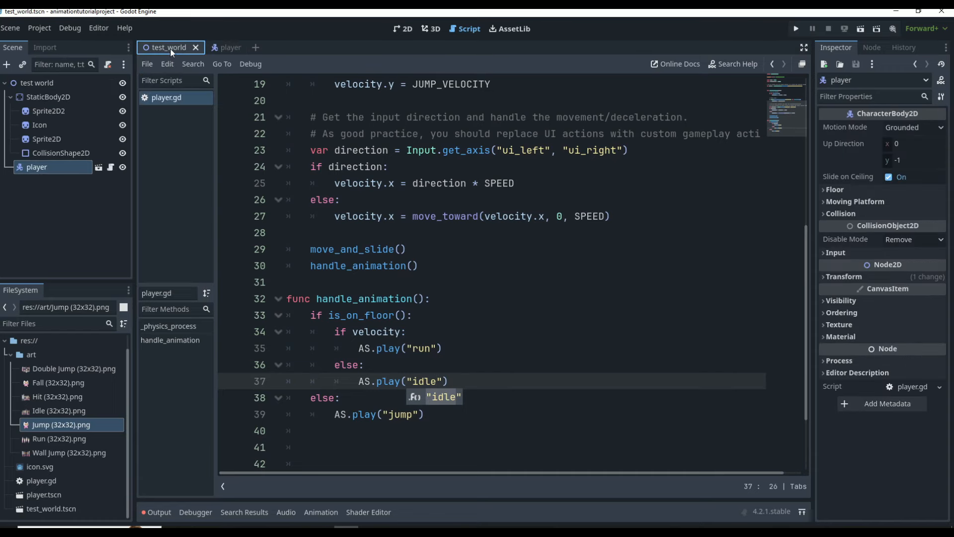
key(F5)
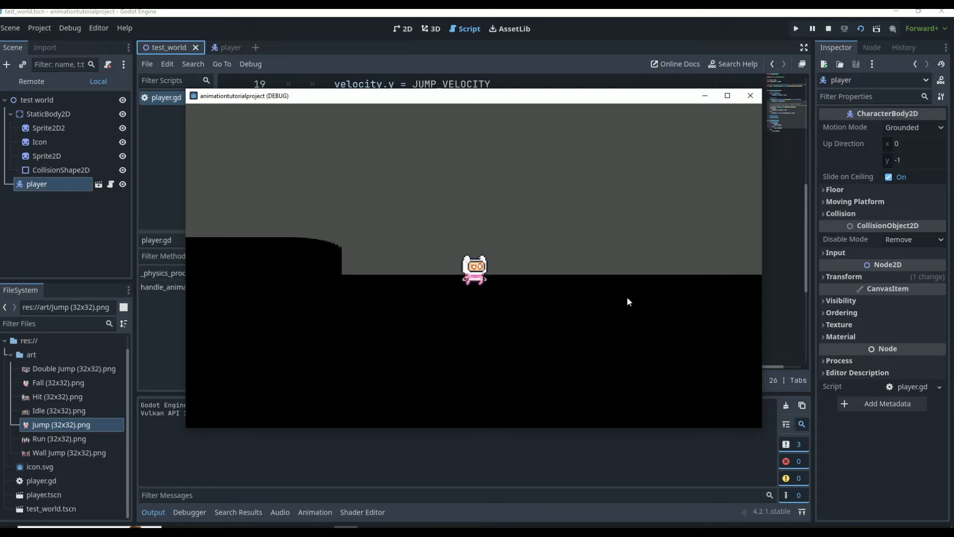
key(Right)
key(Left)
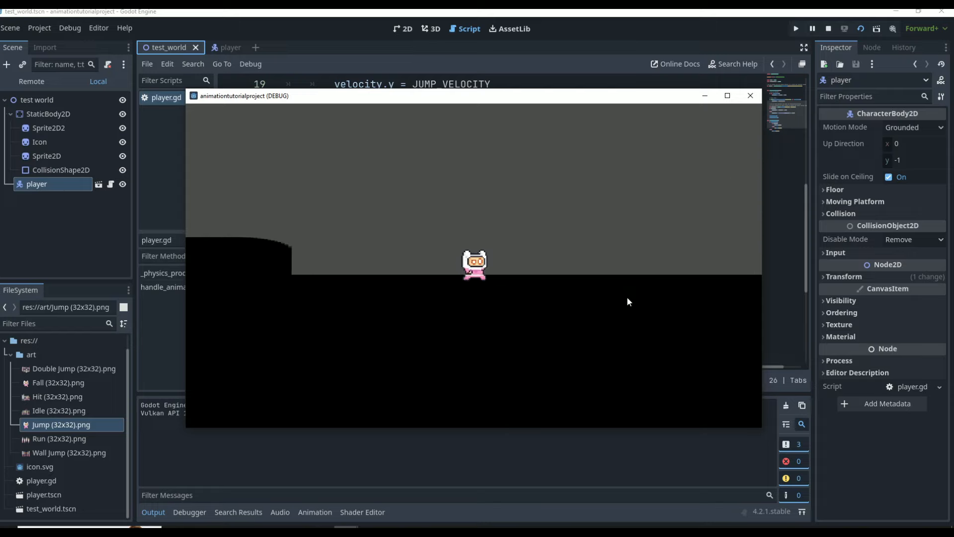
key(Left)
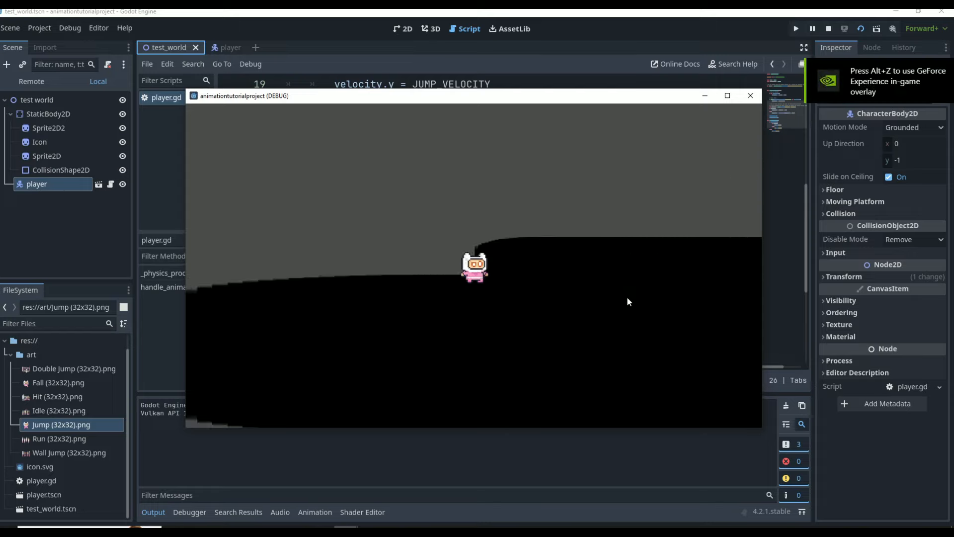
key(Right)
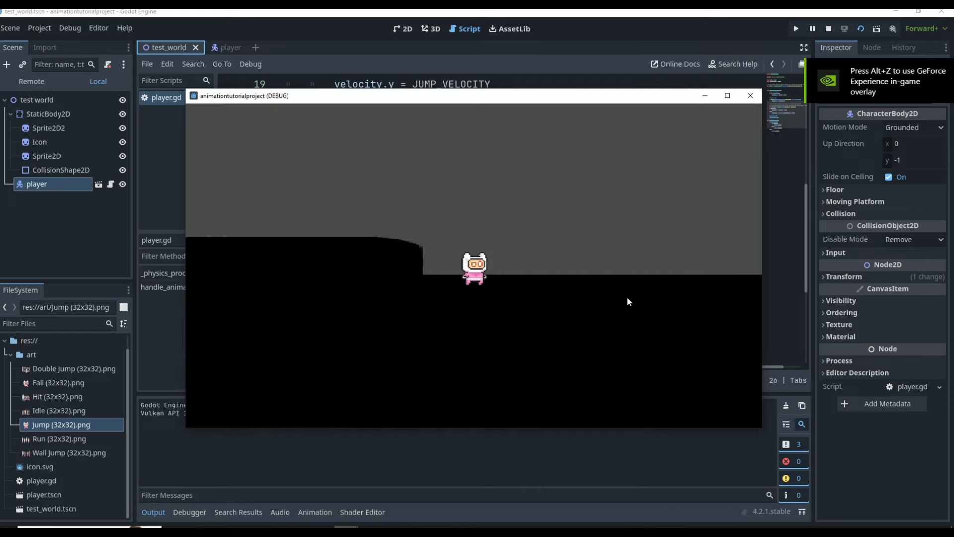
key(Right)
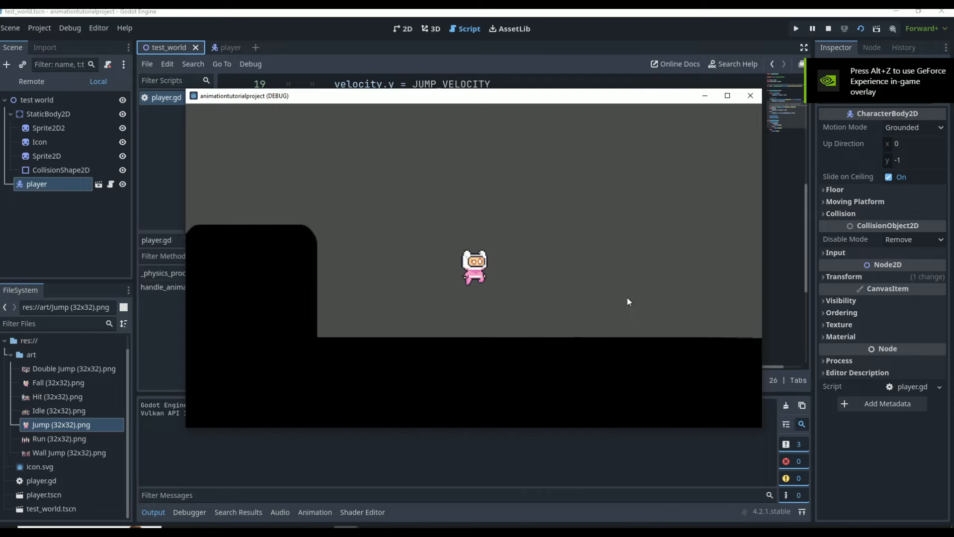
key(Left)
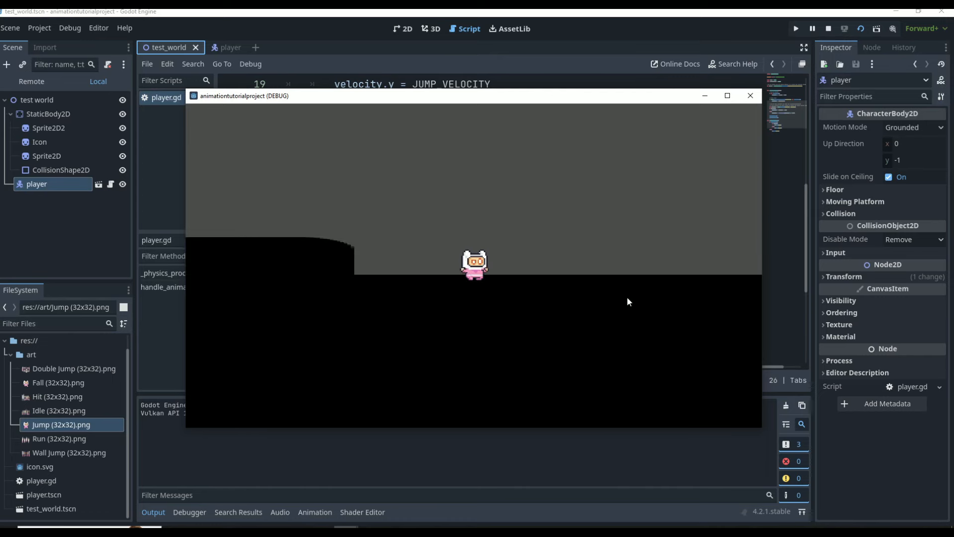
click(750, 95)
- Try the Flip H option on the player scene's AnimatedSprite2D in the 2D view and switch it off again
click(218, 47)
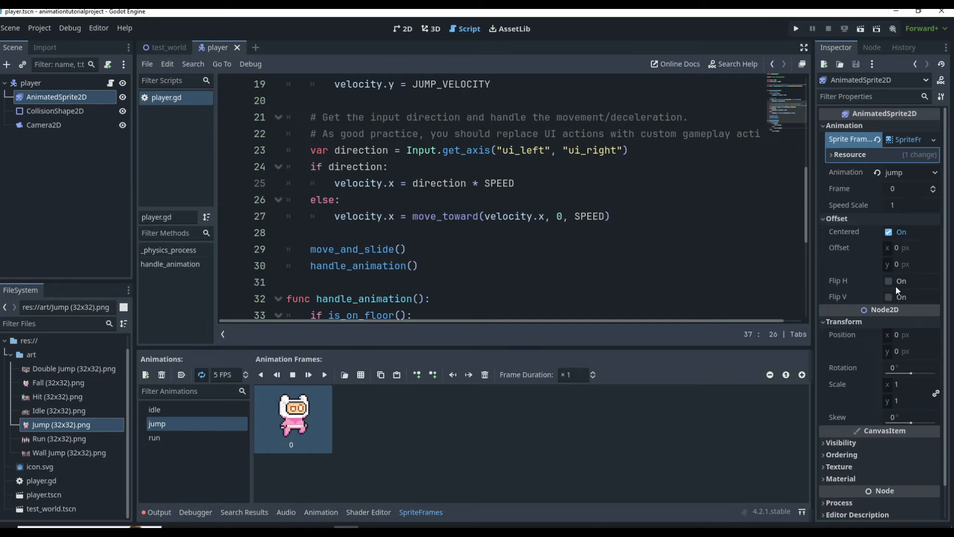
click(409, 29)
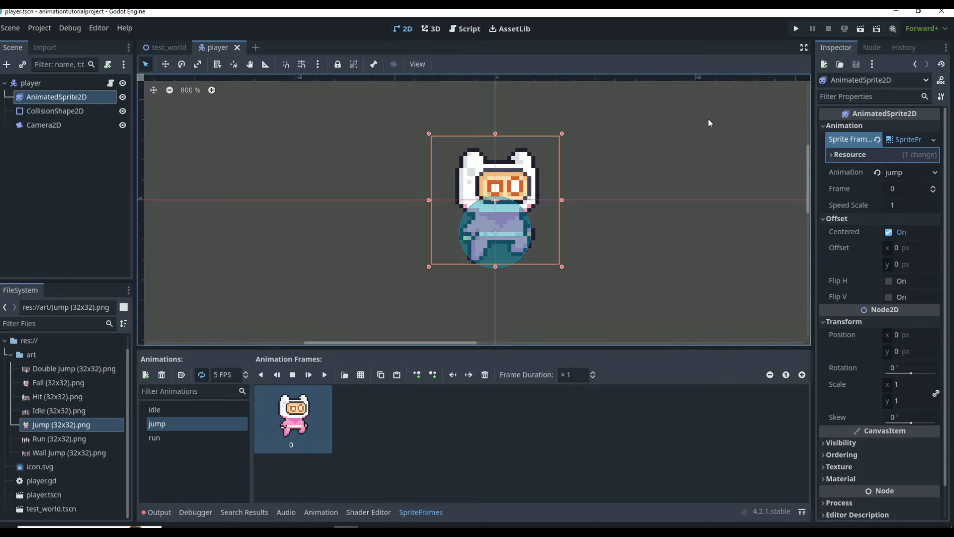
click(889, 281)
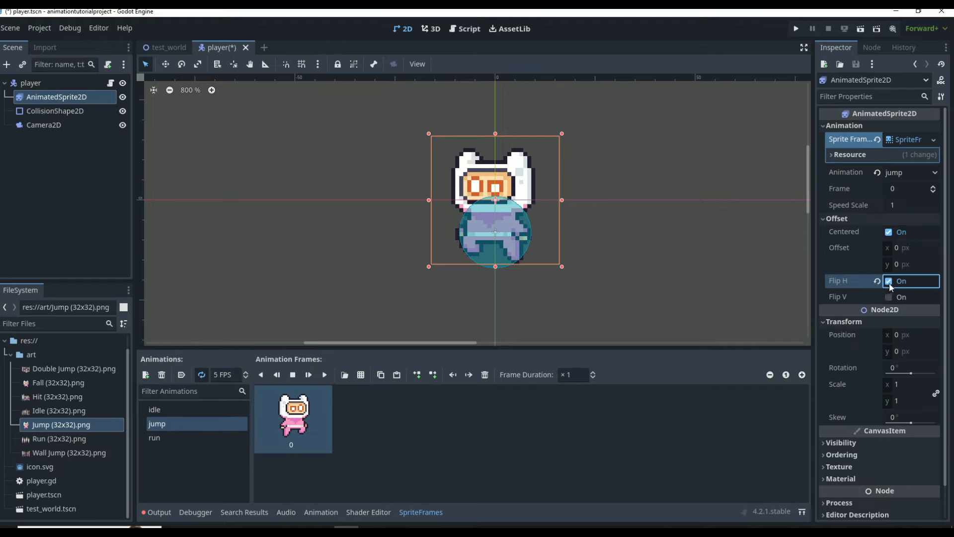
click(889, 282)
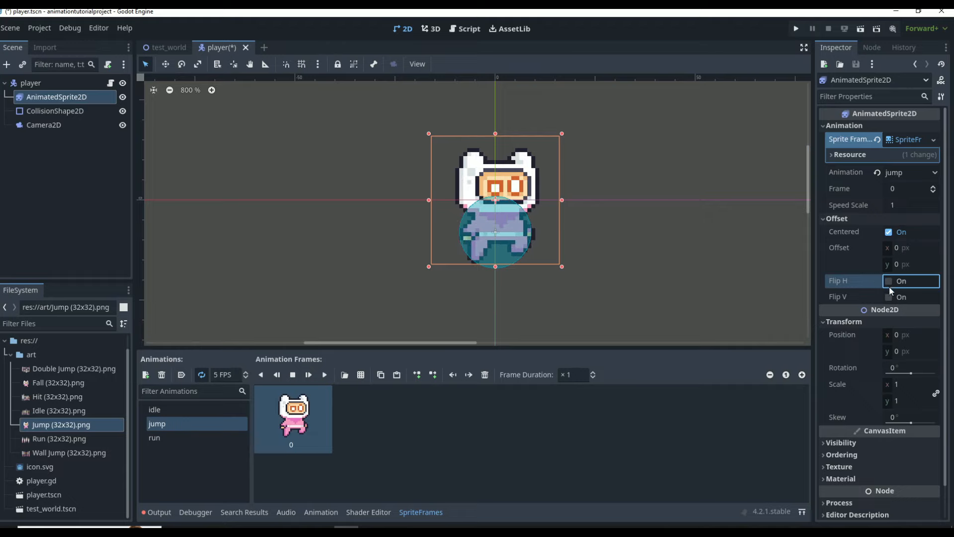
- Add a handle_sprite_flip(dir) call as the first line of handle_animation() in the player script, and save
click(110, 84)
click(459, 201)
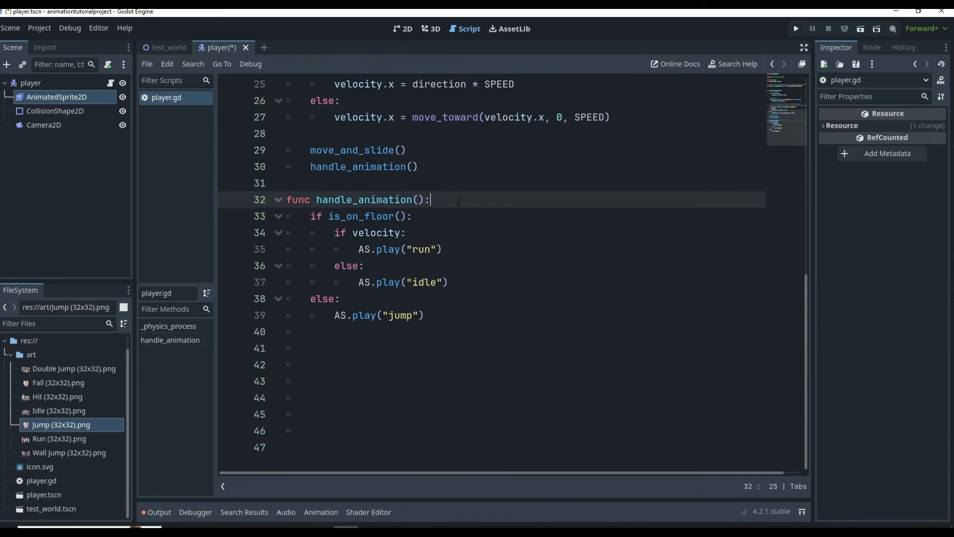
key(Return)
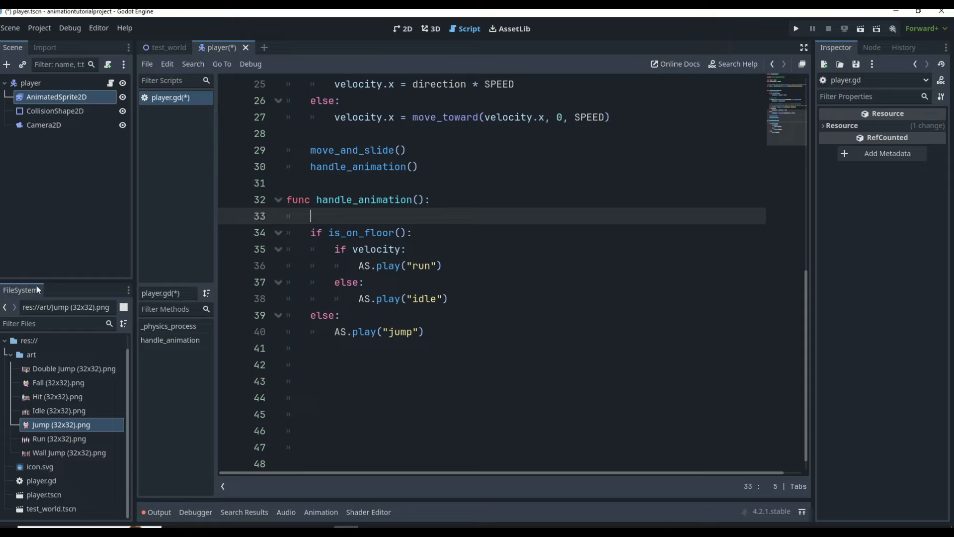
text(handle_sprite_flip)
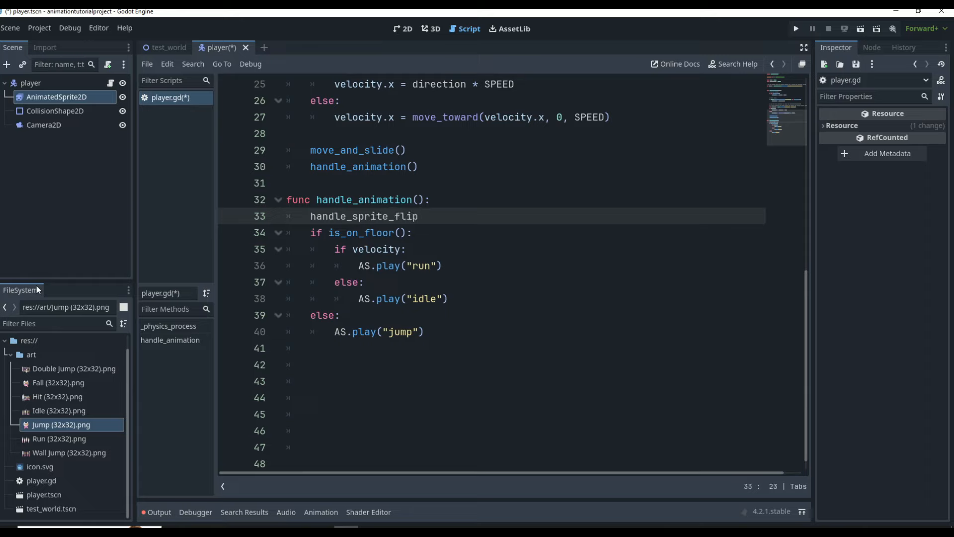
text((dir)
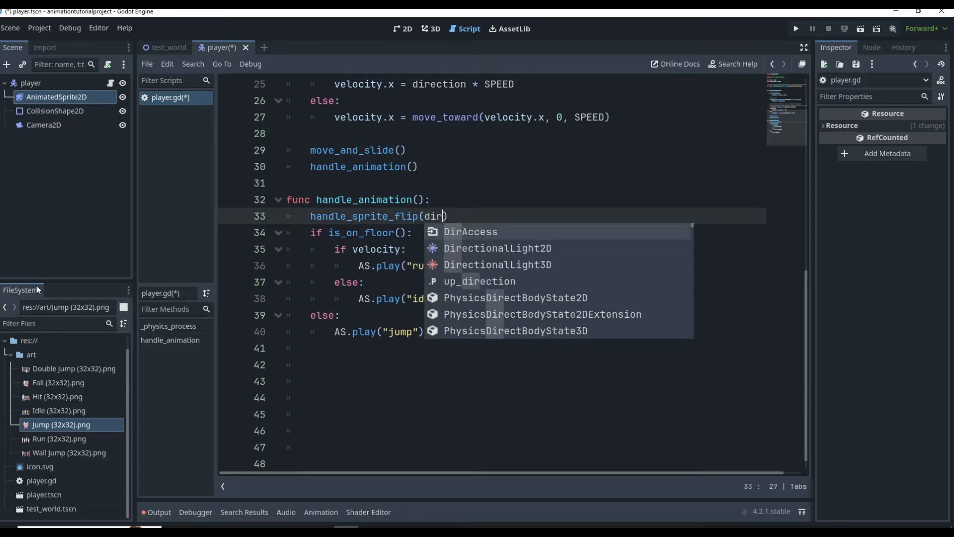
key(ctrl+s)
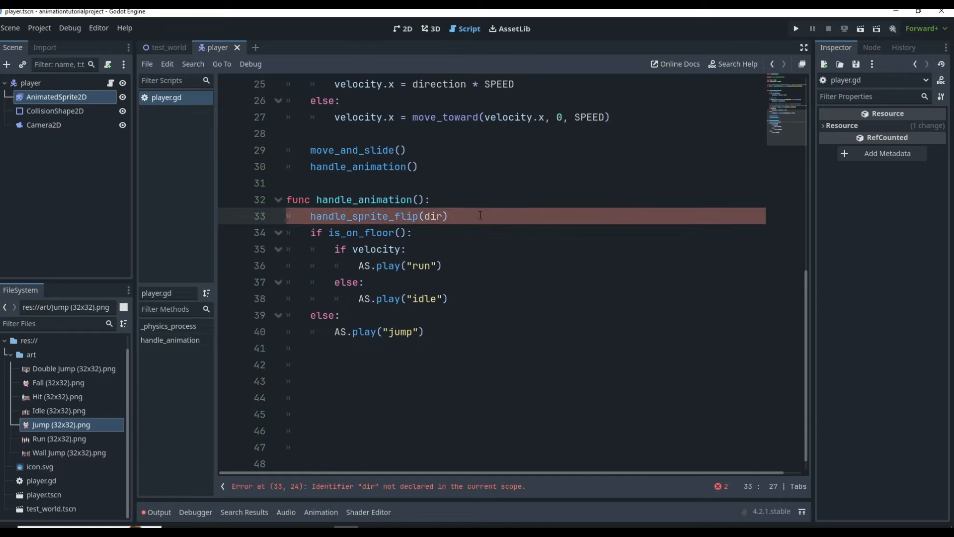
- Define a handle_sprite_flip(dir) function containing pass below handle_animation()
drag(448, 216, 306, 217)
click(348, 361)
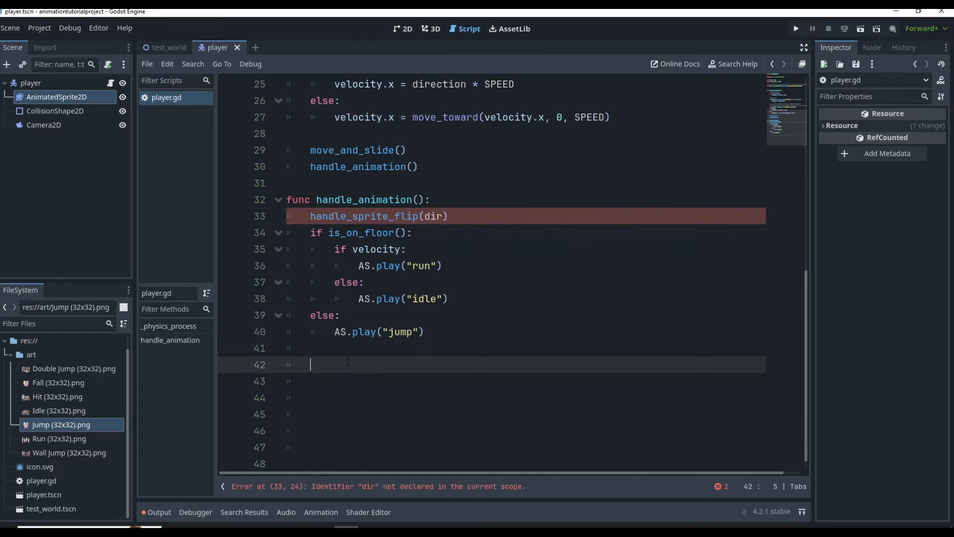
key(BackSpace)
text(func handle_sprite_flip(dir):)
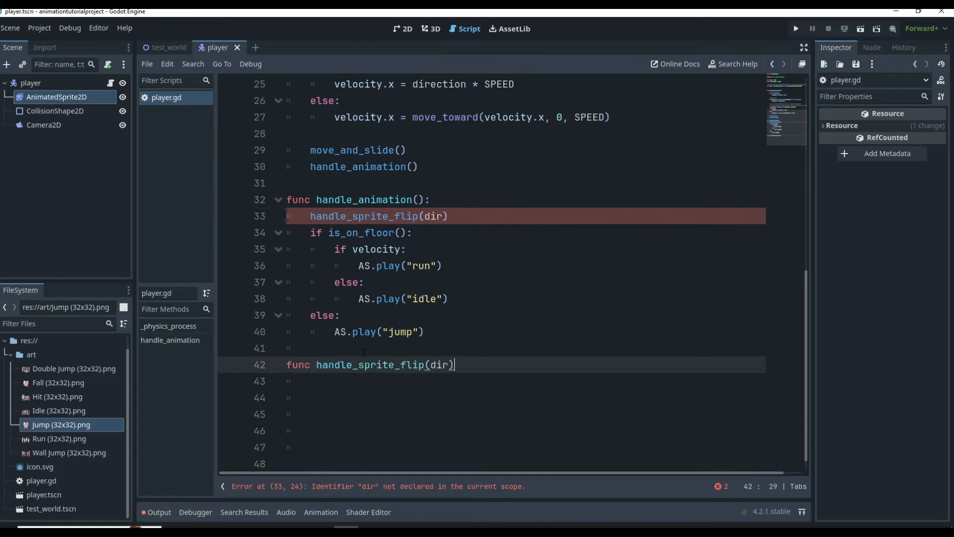
key(Return)
text(pass)
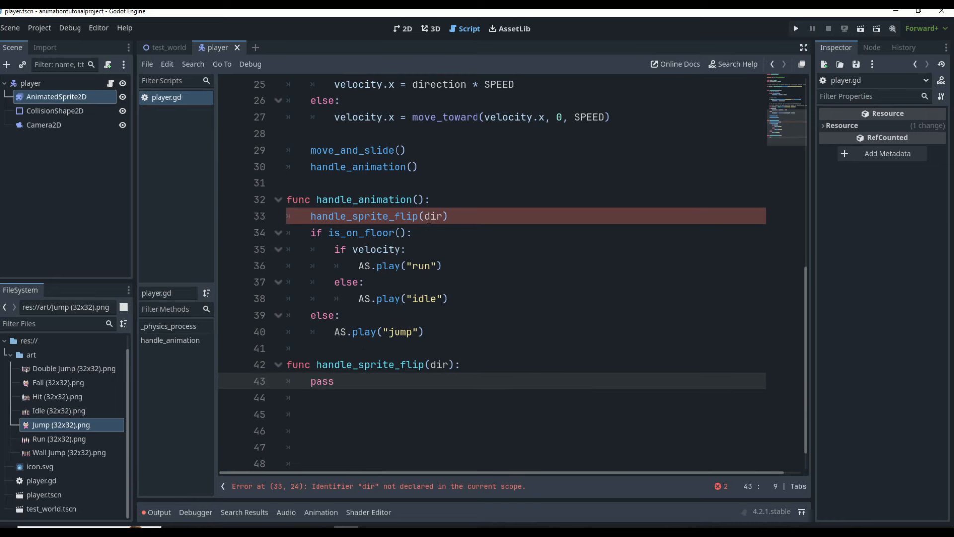
- Pass direction as the argument of the handle_animation() call after move_and_slide()
scroll(428, 219, up, 4)
drag(335, 249, 384, 249)
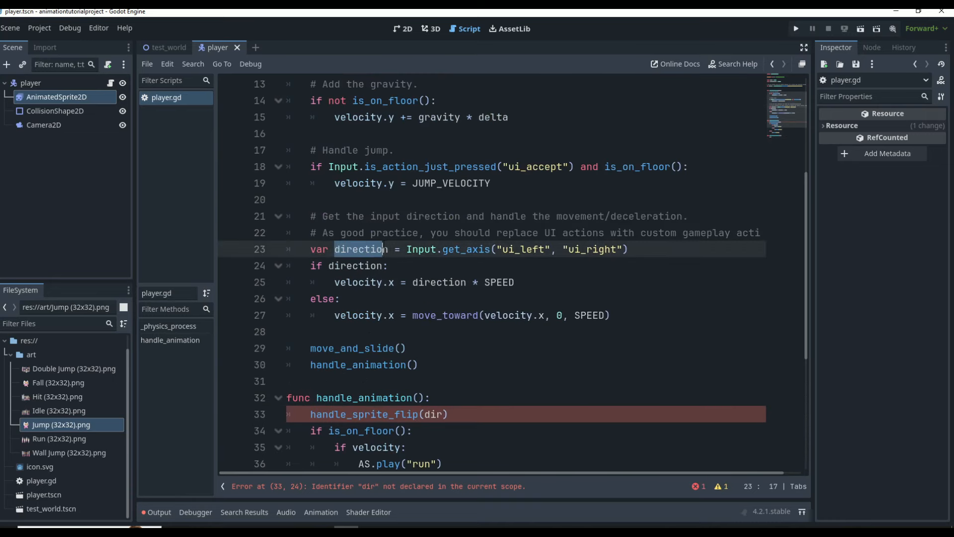
scroll(396, 310, down, 1)
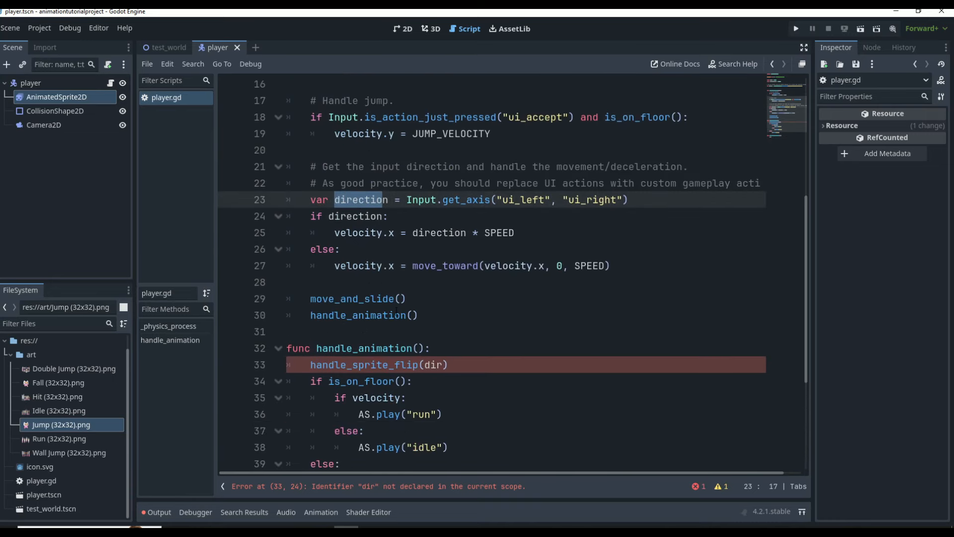
click(412, 315)
text(dir)
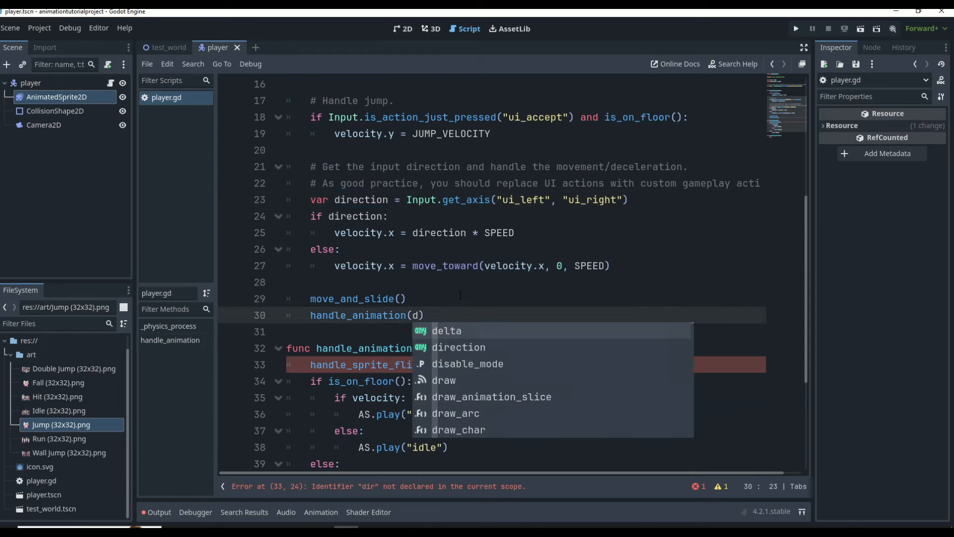
text(ecti)
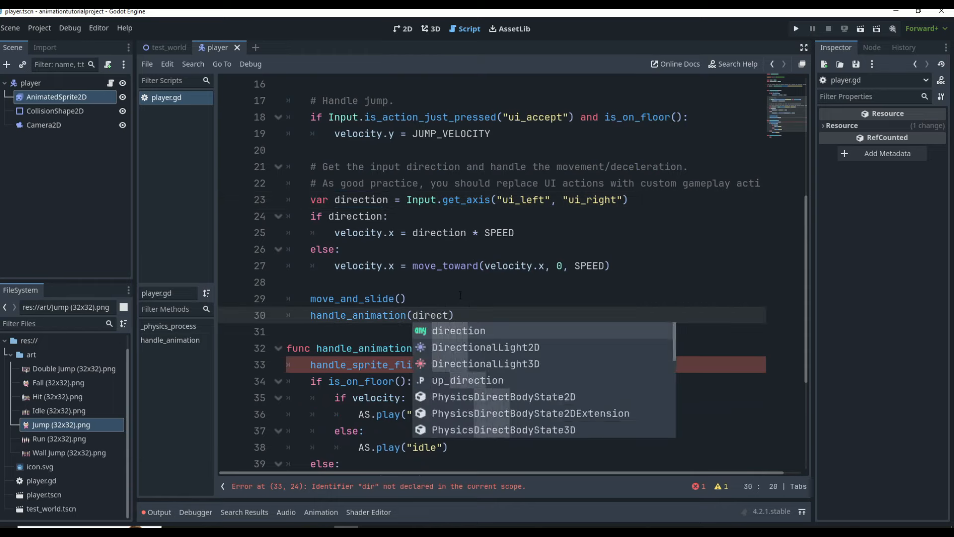
text(o)
key(BackSpace)
text(ion)
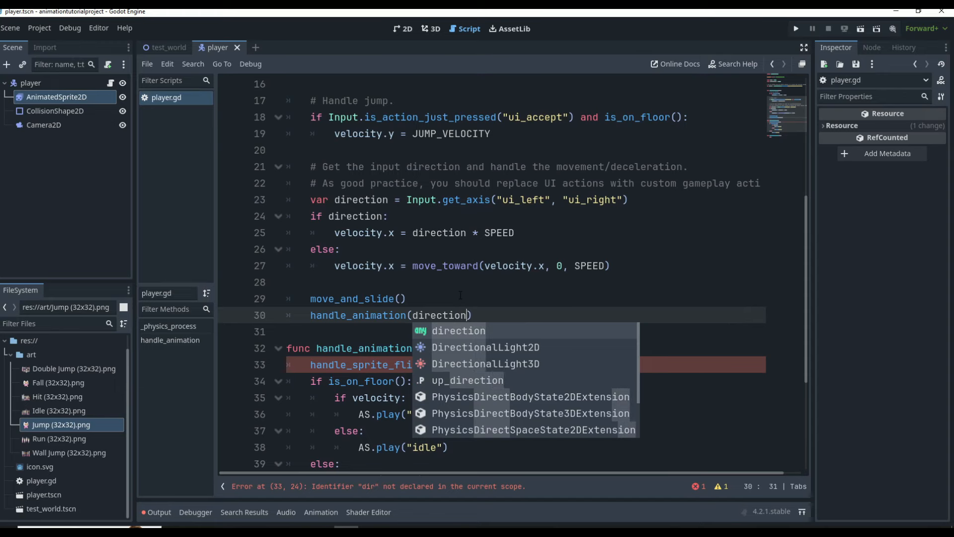
- Add a dir parameter to the handle_animation() function definition
scroll(460, 295, down, 2)
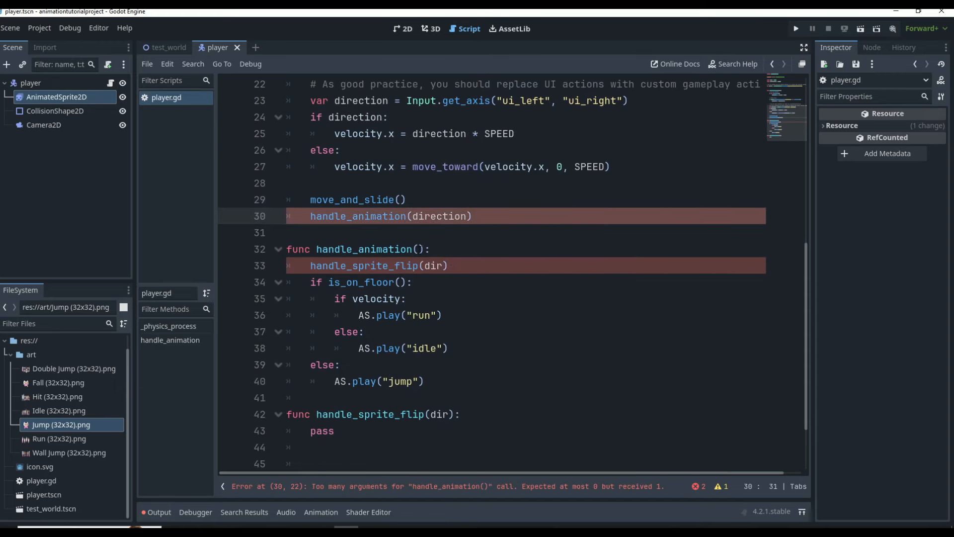
text(dir)
key(BackSpace)
key(BackSpace)
key(BackSpace)
click(418, 249)
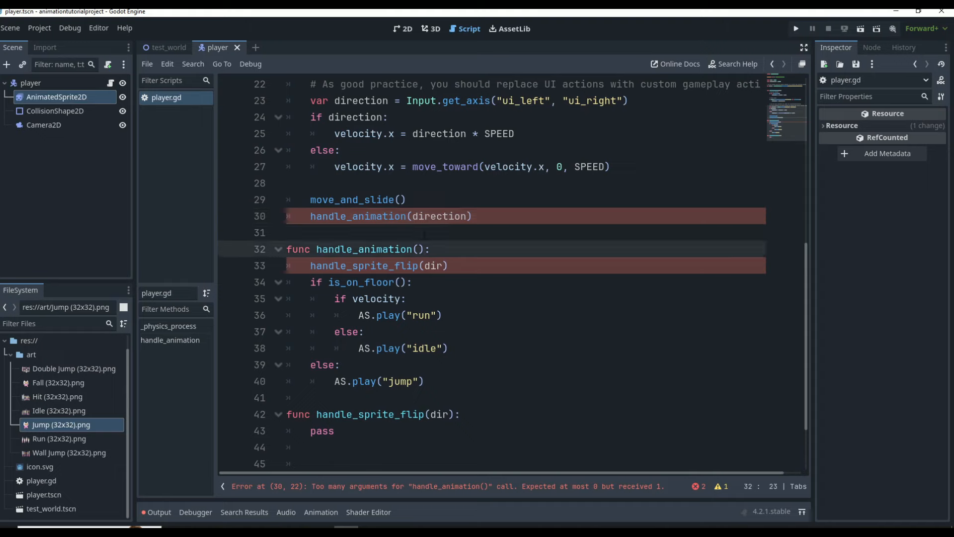
text(dir)
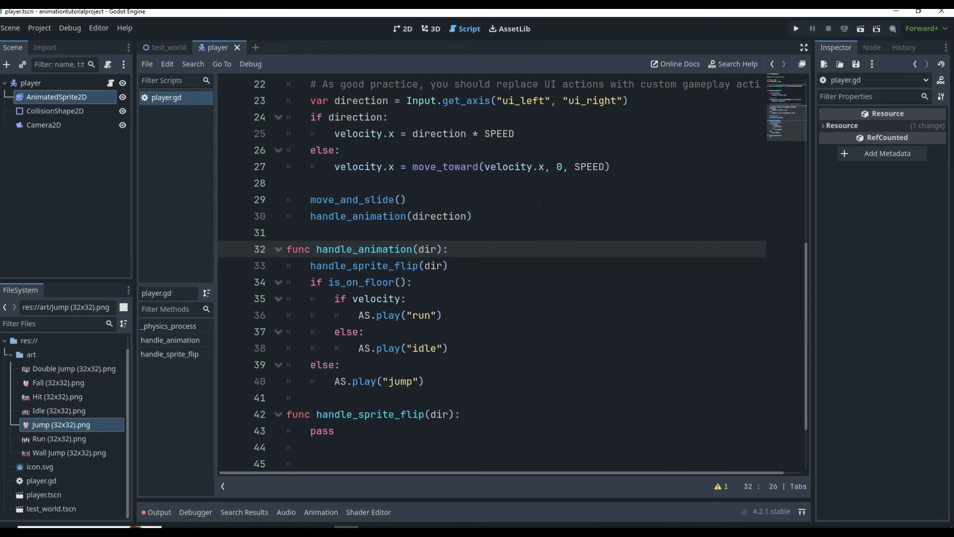
- Replace the pass in handle_sprite_flip() with an if dir == 1: condition that sets AS.flip_h = false
scroll(488, 144, up, 4)
scroll(529, 167, down, 3)
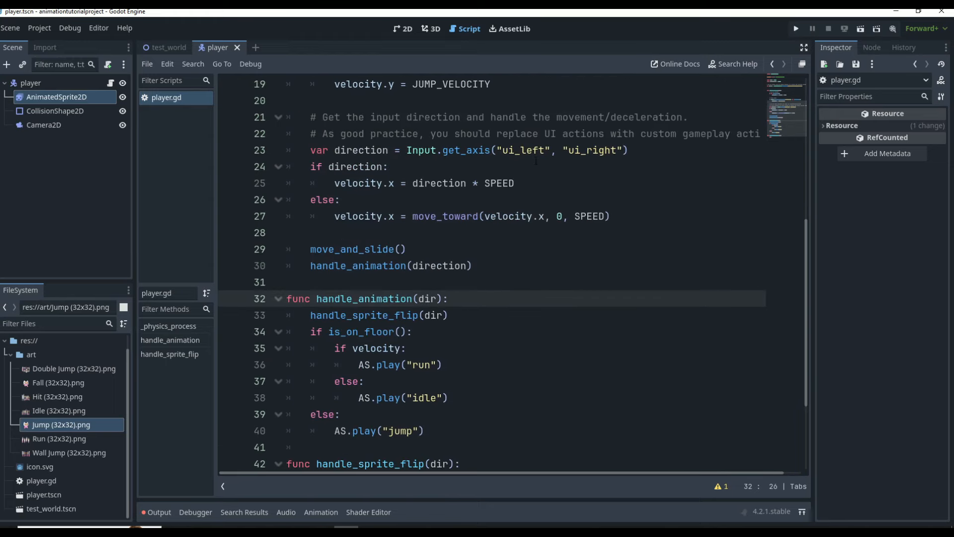
scroll(537, 222, down, 2)
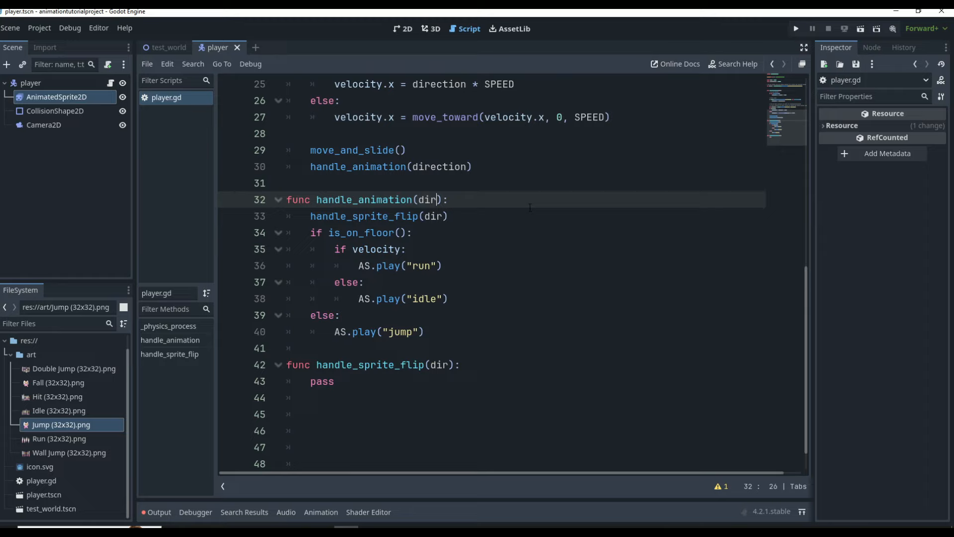
double_click(317, 381)
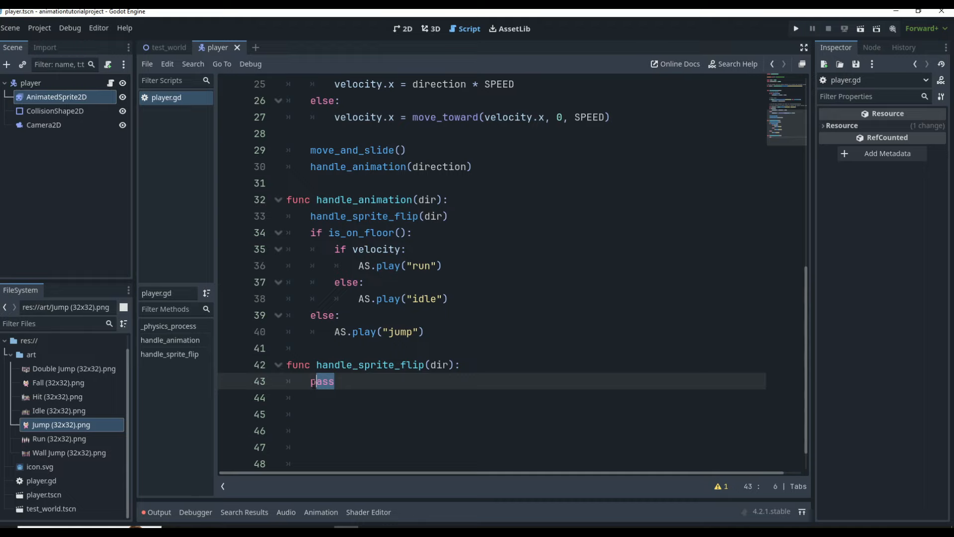
key(BackSpace)
text(if dir == 1:)
key(Return)
text(AS)
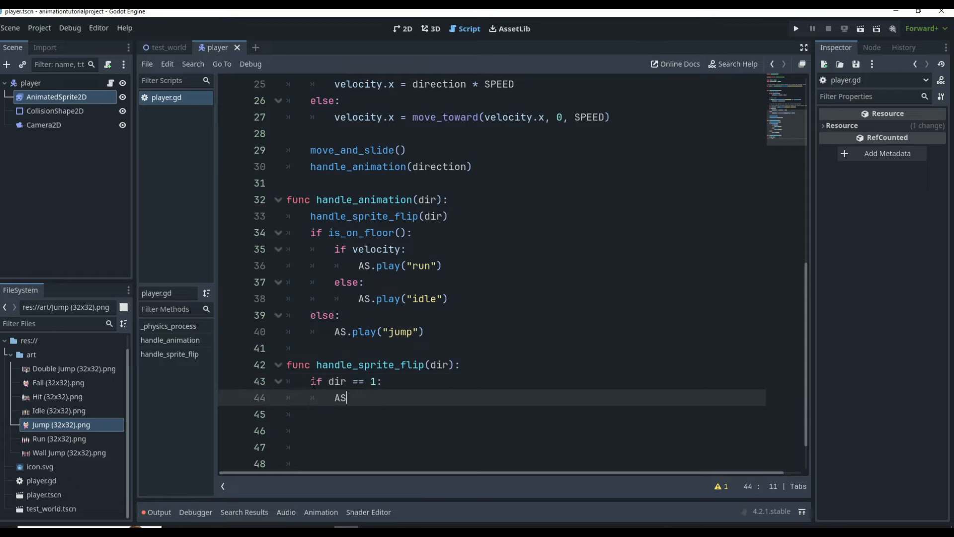
text(.flip_h = false)
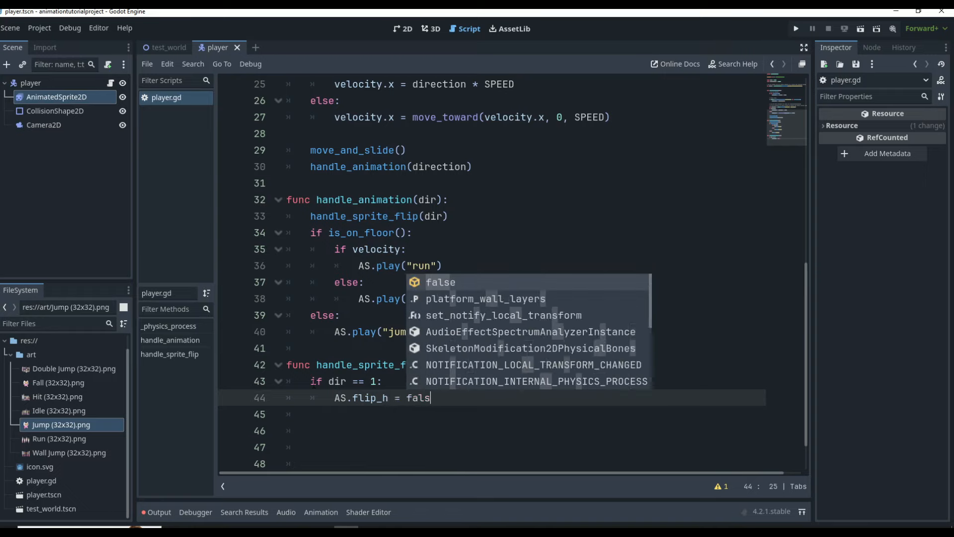
key(Return)
- Add an elif dir == -1: branch to handle_sprite_flip() that sets AS.flip_h = true
key(Return)
key(BackSpace)
text(e)
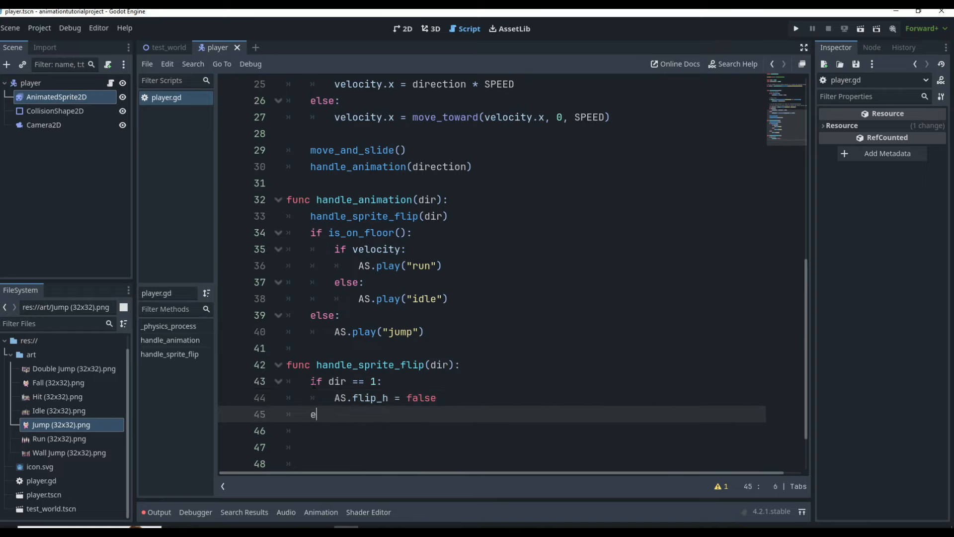
text(lif dir == )
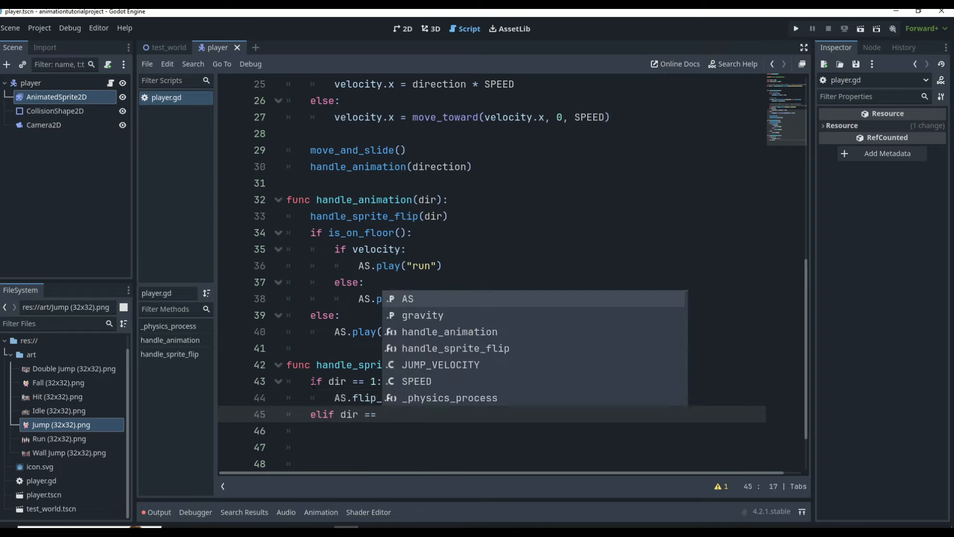
text(-1)
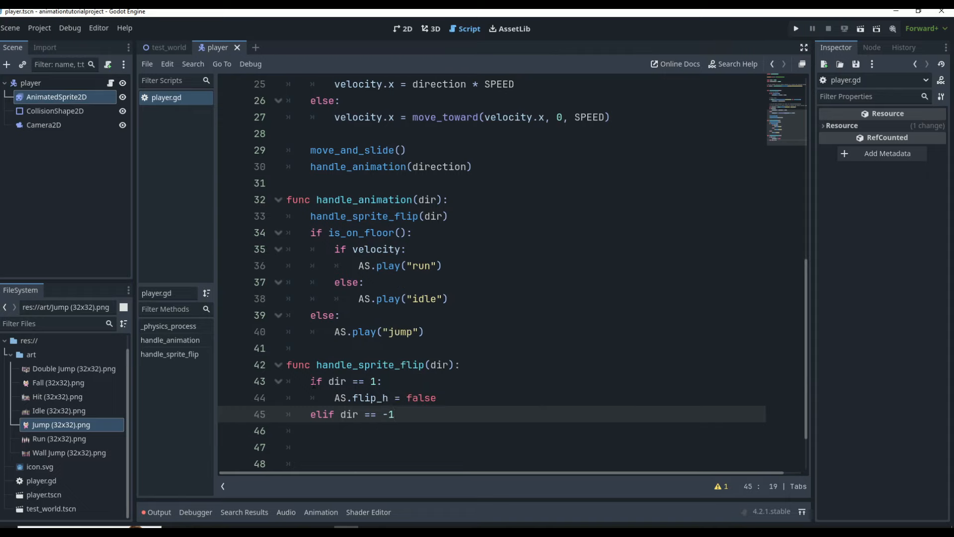
text(:)
key(Return)
text(AS.fl)
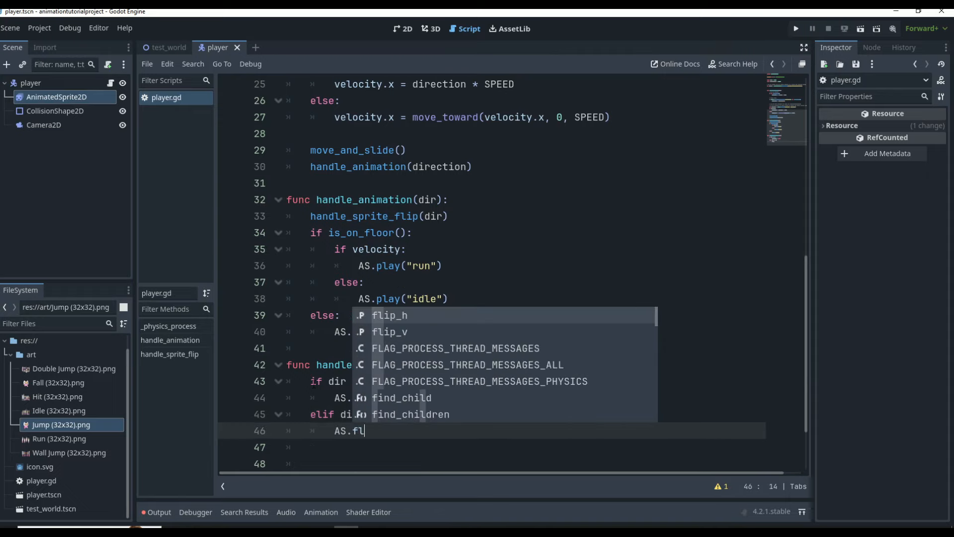
text(ip_h = tr)
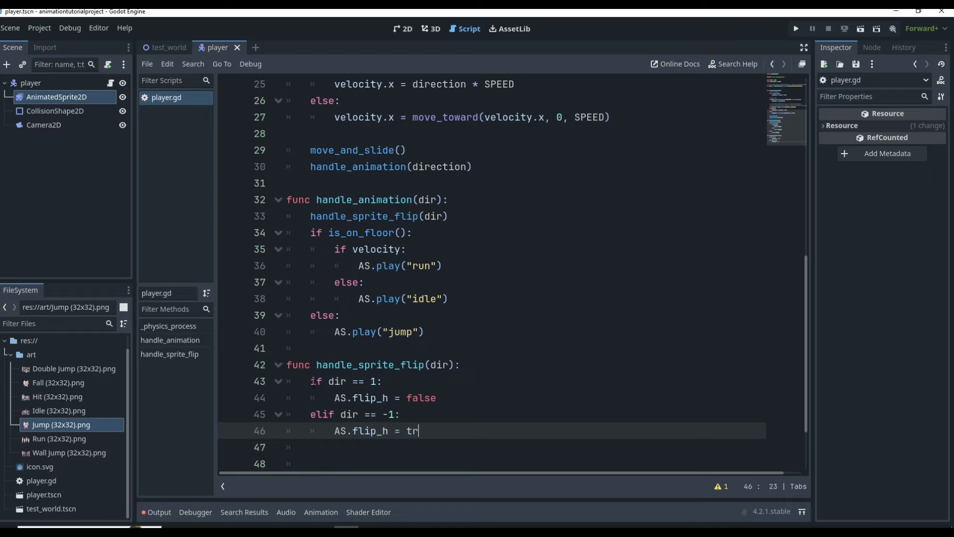
text(ue)
click(399, 386)
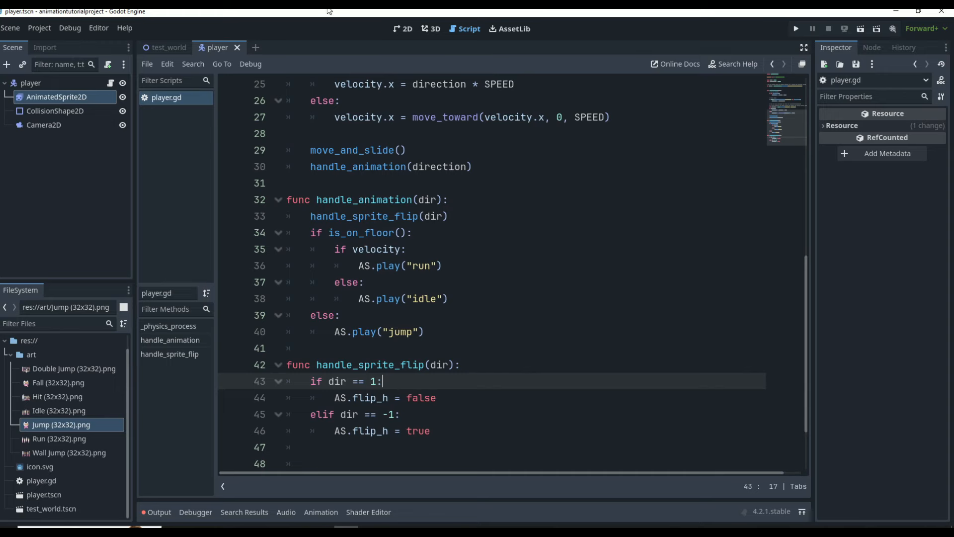
- Run the test_world scene, move the player both ways and jump to check the animations and sprite flipping, and close the game
scroll(400, 386, up, 3)
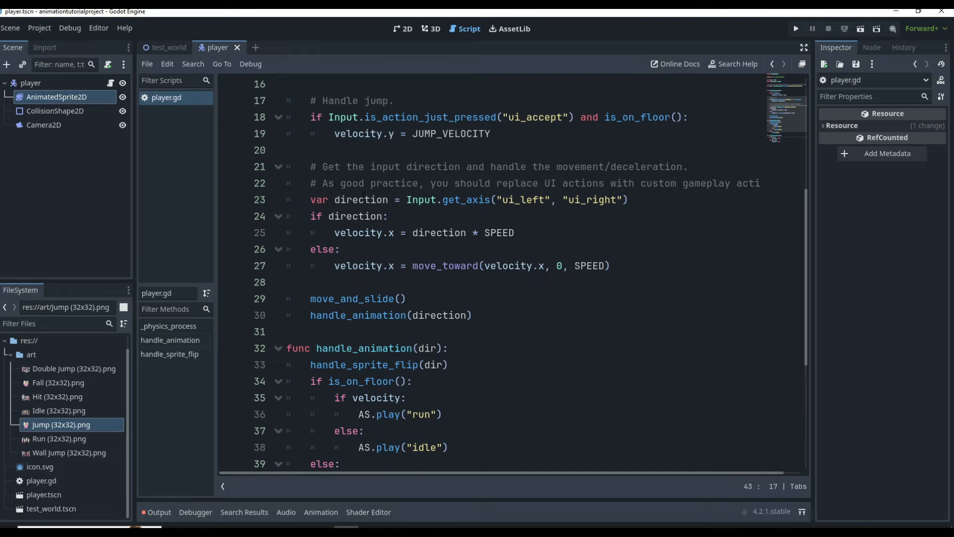
scroll(430, 247, down, 5)
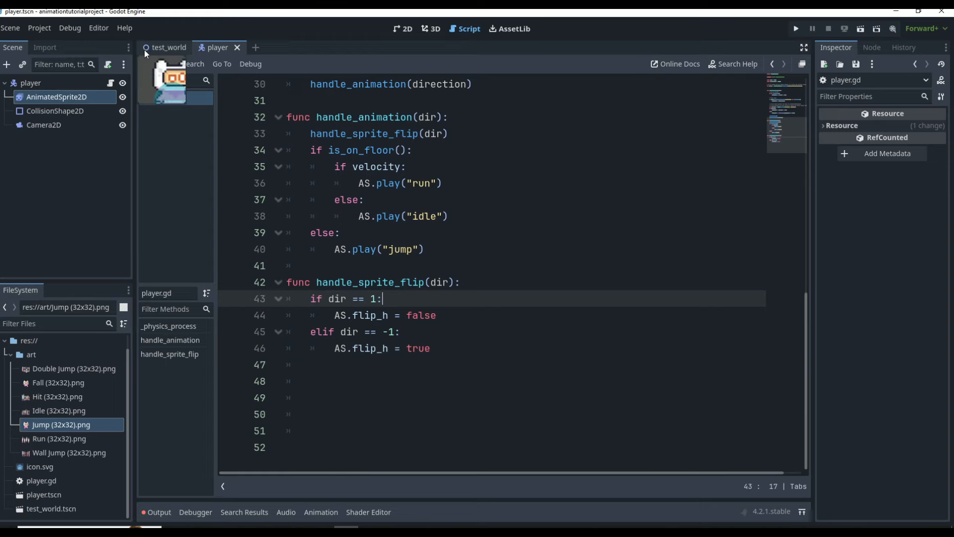
click(176, 47)
key(F6)
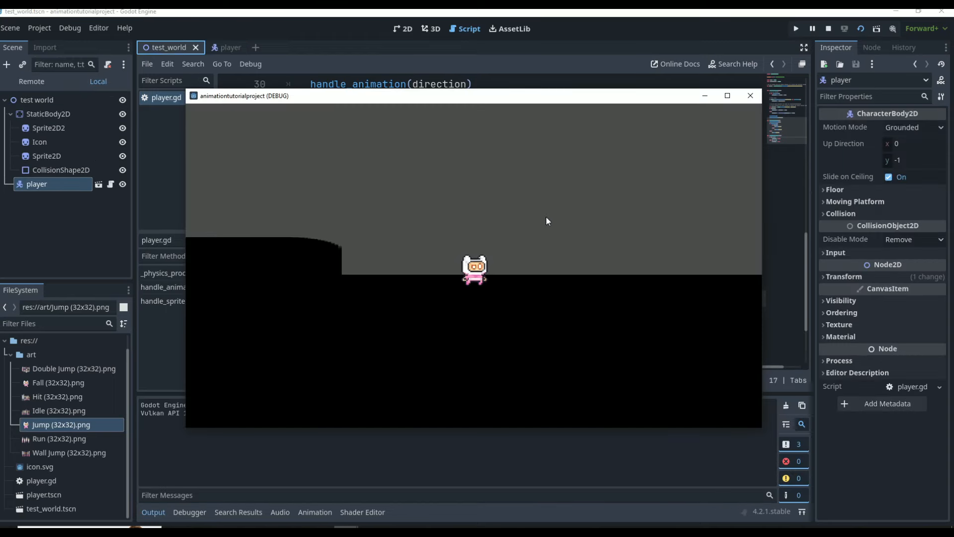
key(Right)
key(Right)
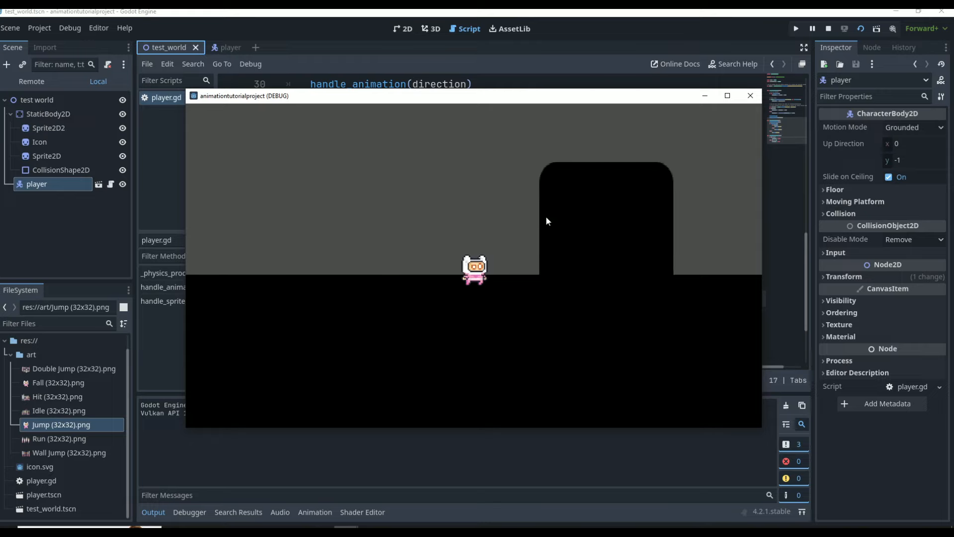
key(space)
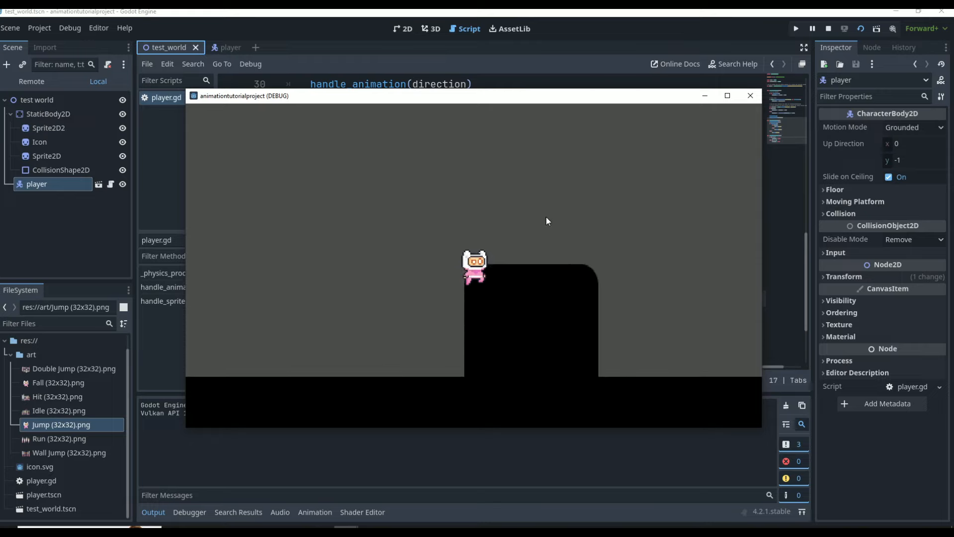
key(Left)
key(Left)
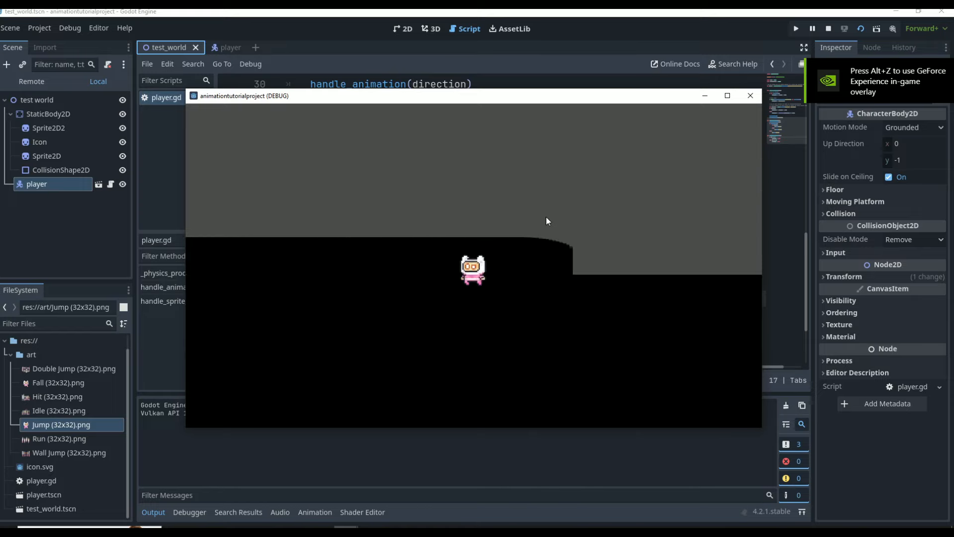
key(space)
key(Right)
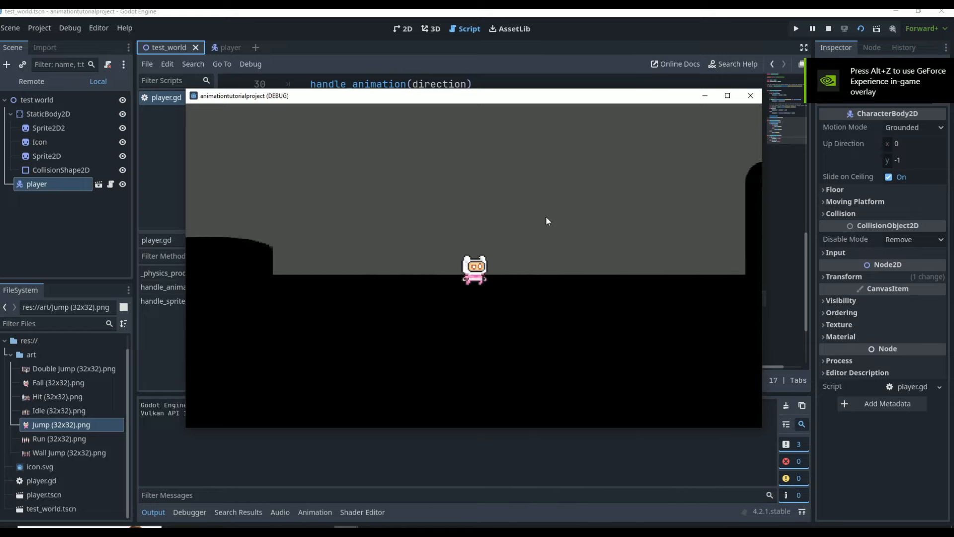
key(Left)
key(Right)
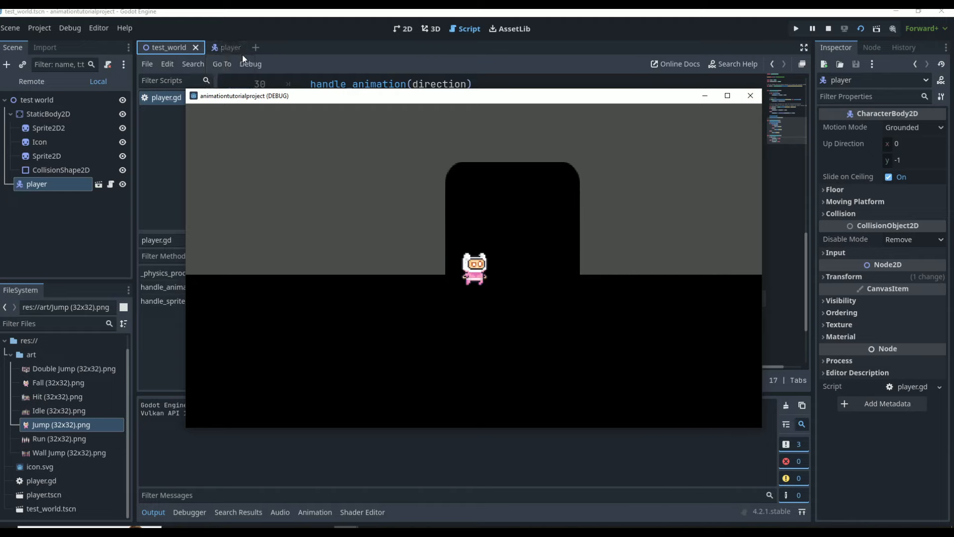
click(751, 95)
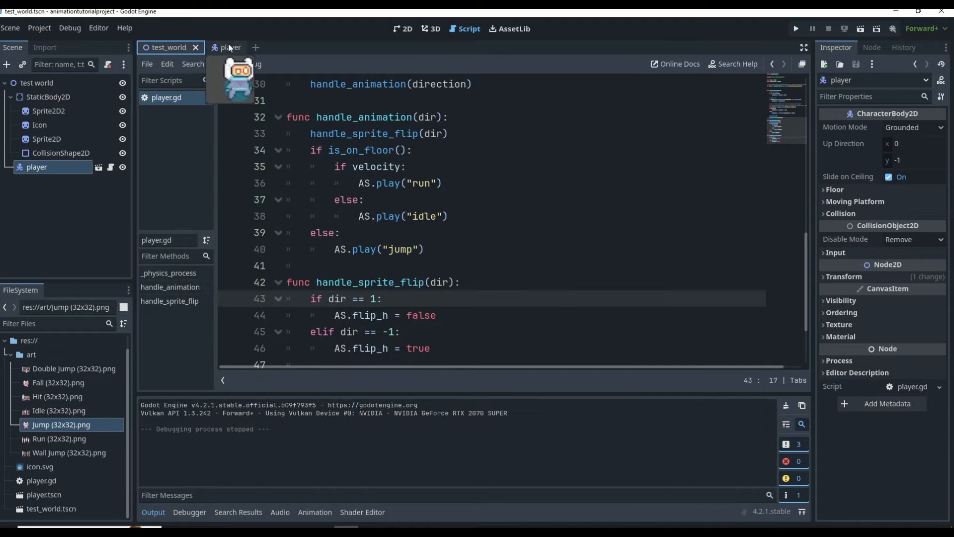
- Set the SPEED constant to 200.0 in the player script
click(226, 47)
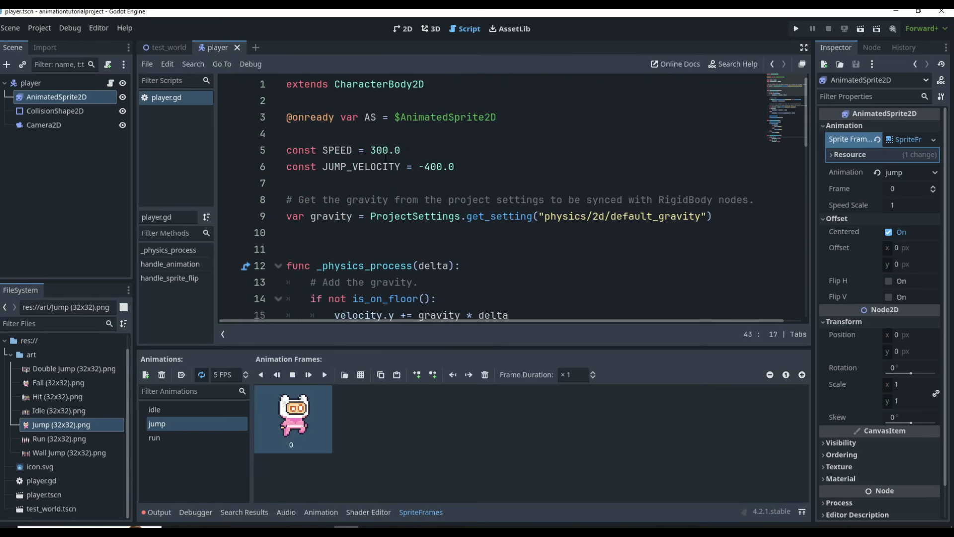
click(378, 150)
key(BackSpace)
text(2)
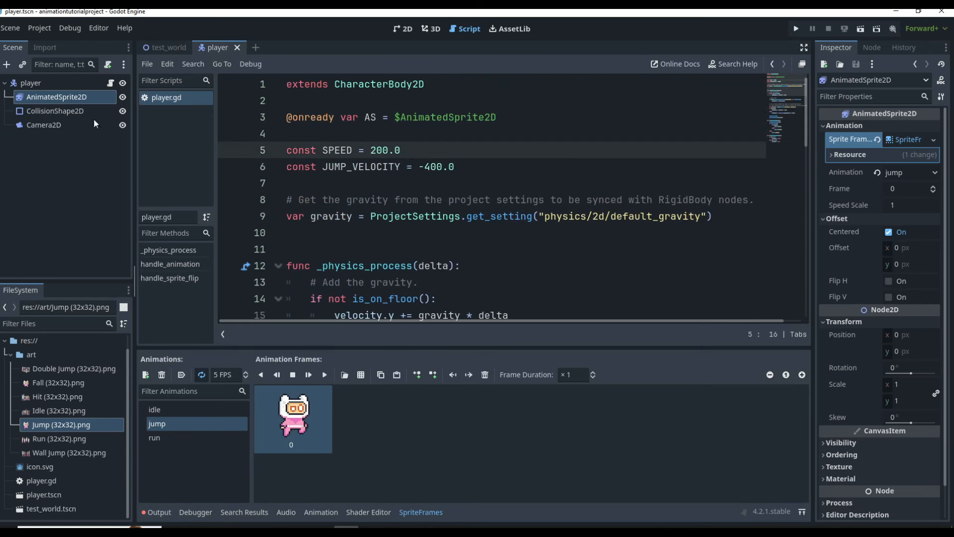
- Run test_world again, moving the player back and forth and jumping to check the new speed with the animations and sprite flipping
click(161, 52)
key(F5)
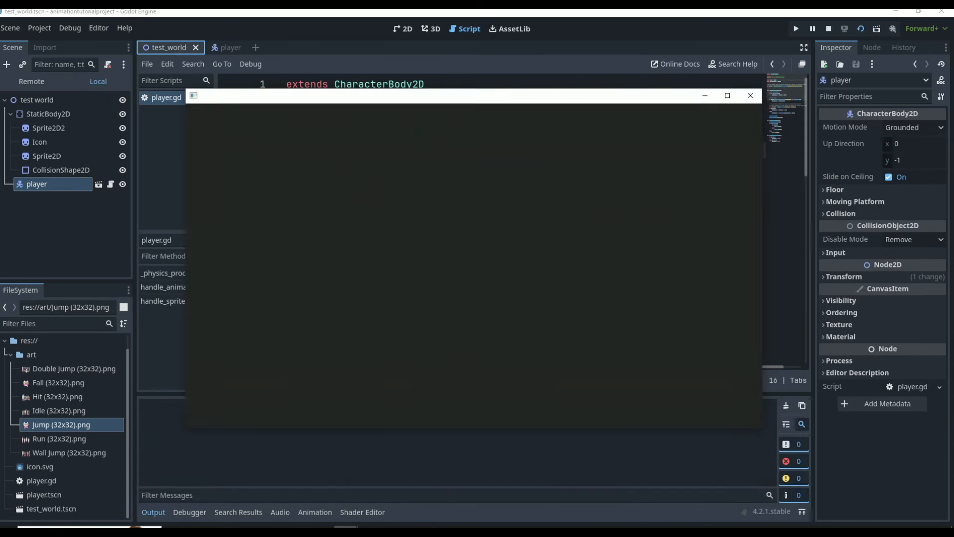
key(Right)
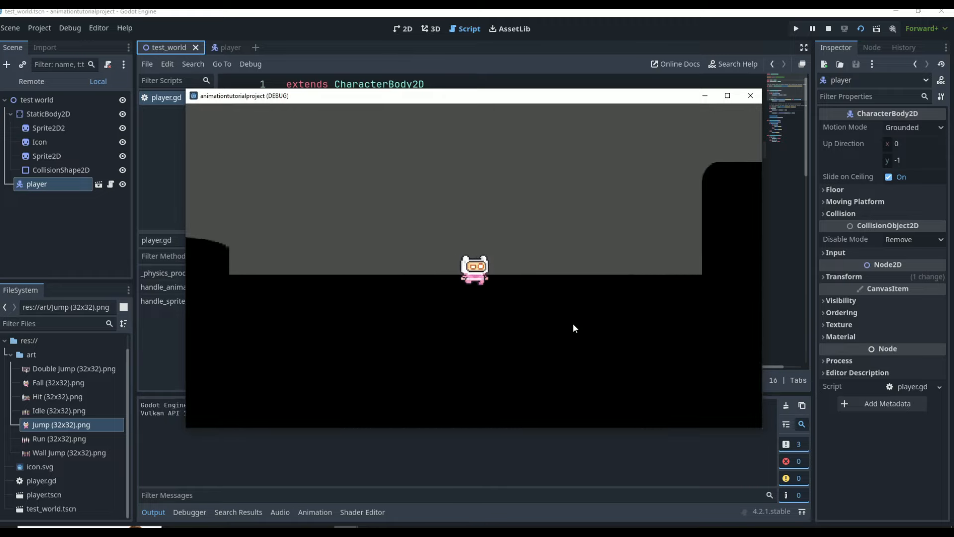
key(Left)
key(Right)
key(space)
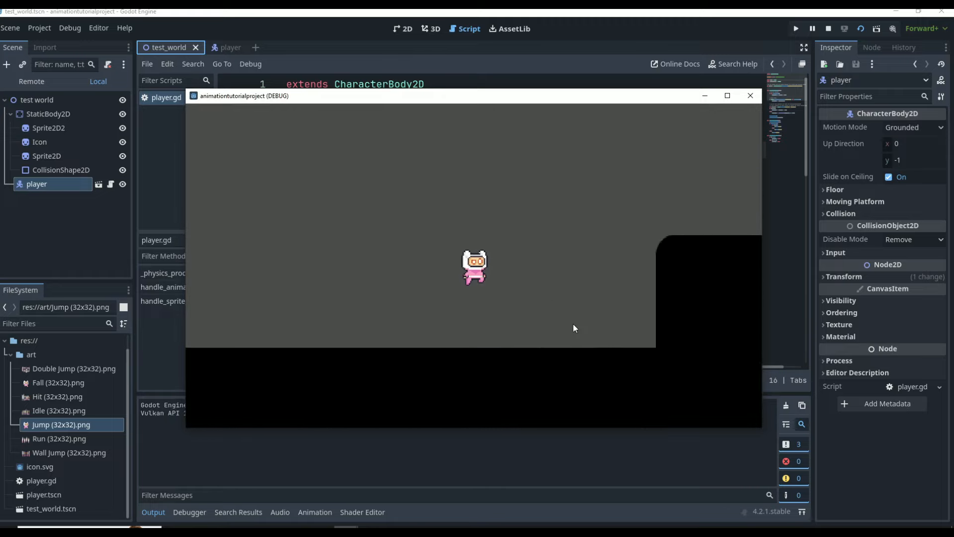
key(Left)
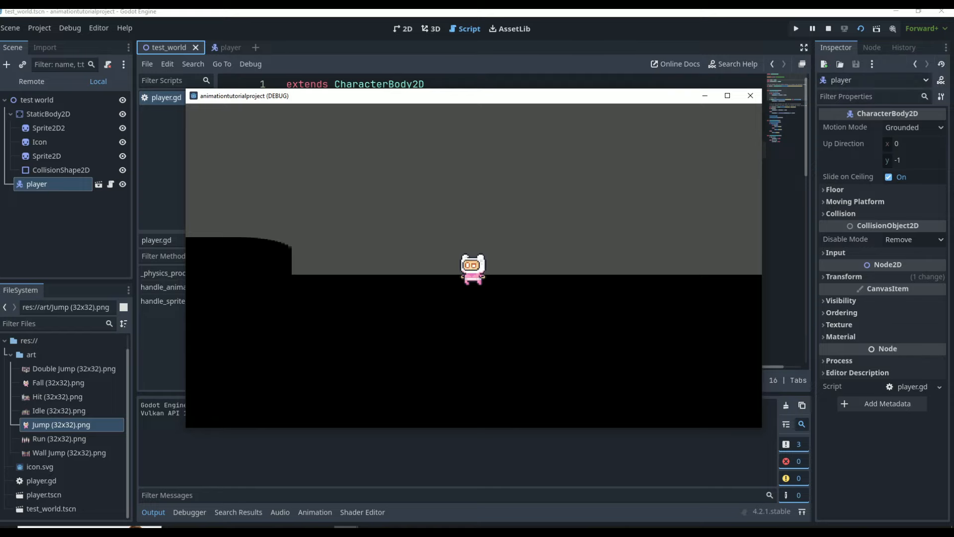
key(Right)
key(Left)
key(Left)
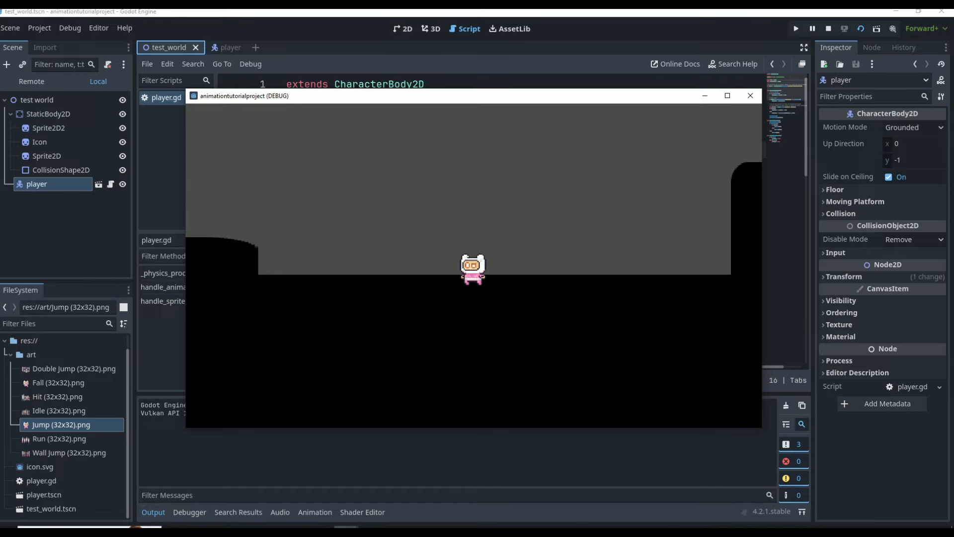
key(Left)
key(Right)
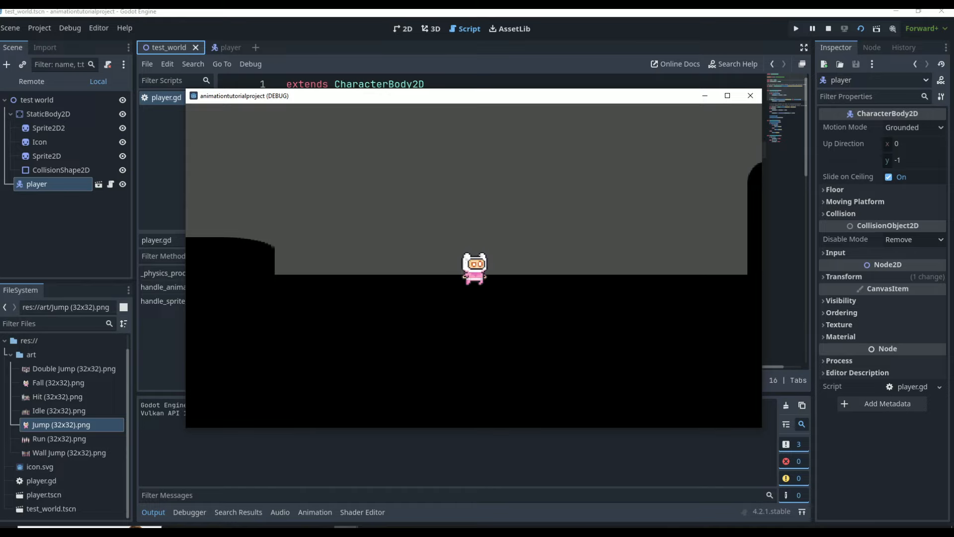
key(Right)
key(Left)
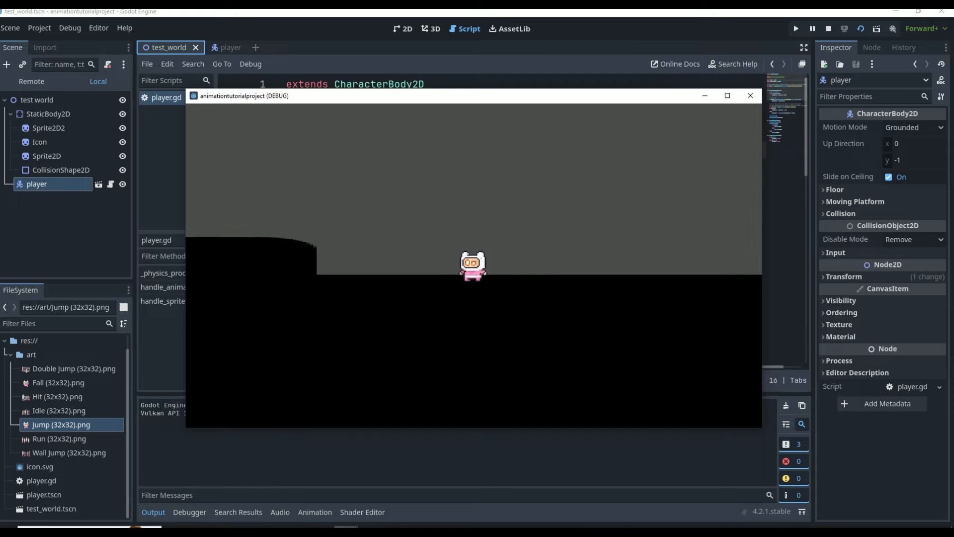
key(Right)
key(Right)
key(Left)
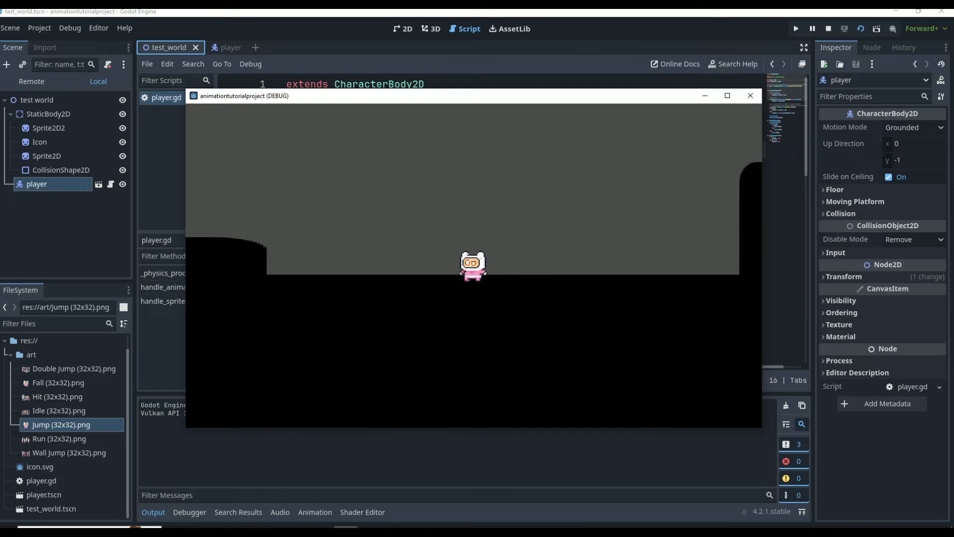
key(Right)
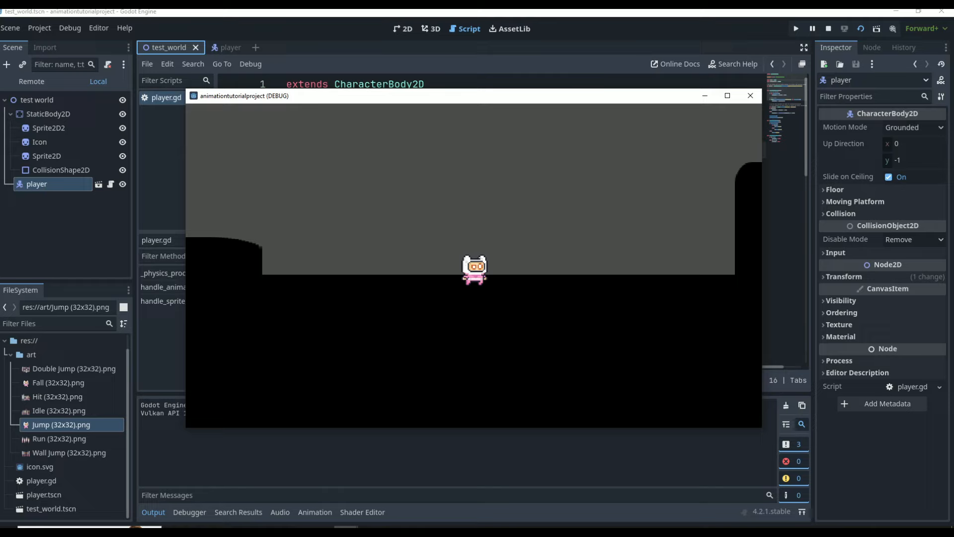
key(Left)
key(Right)
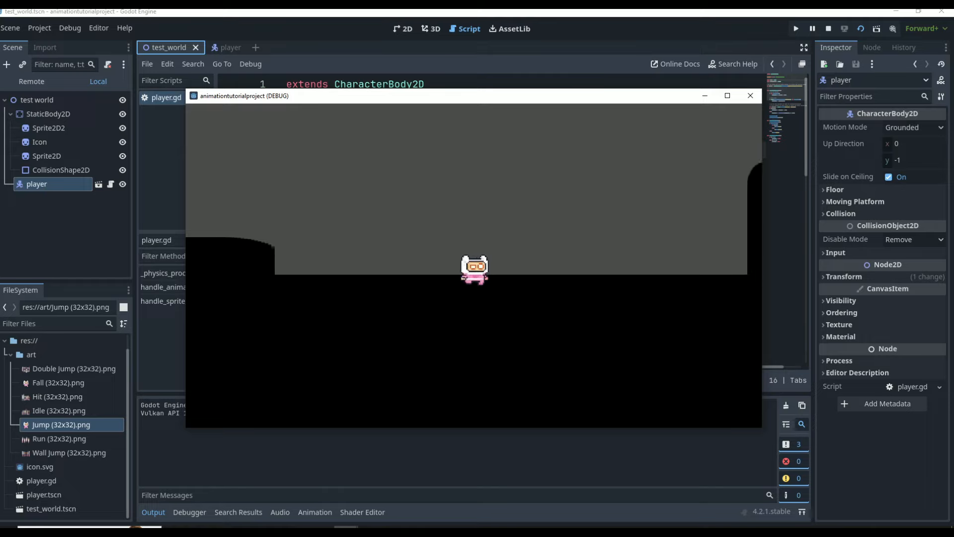
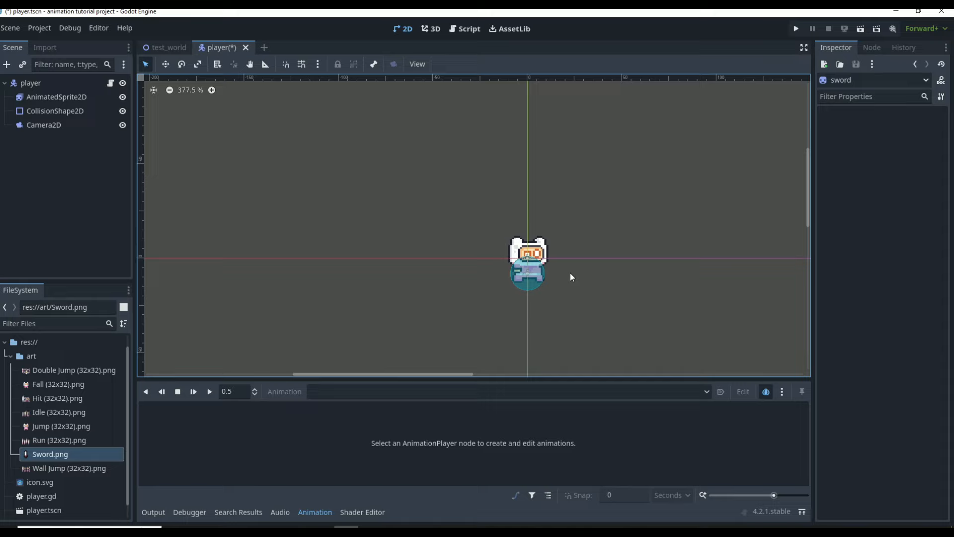
- Add Sword.png to the player scene as a Sprite2D and place it just right of the character
drag(50, 454, 405, 163)
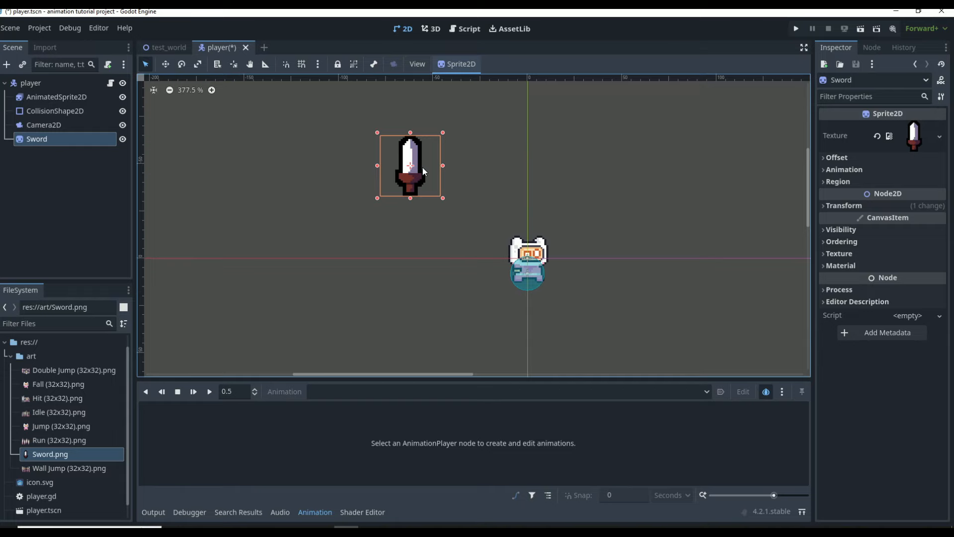
click(449, 208)
click(419, 180)
drag(420, 180, 570, 248)
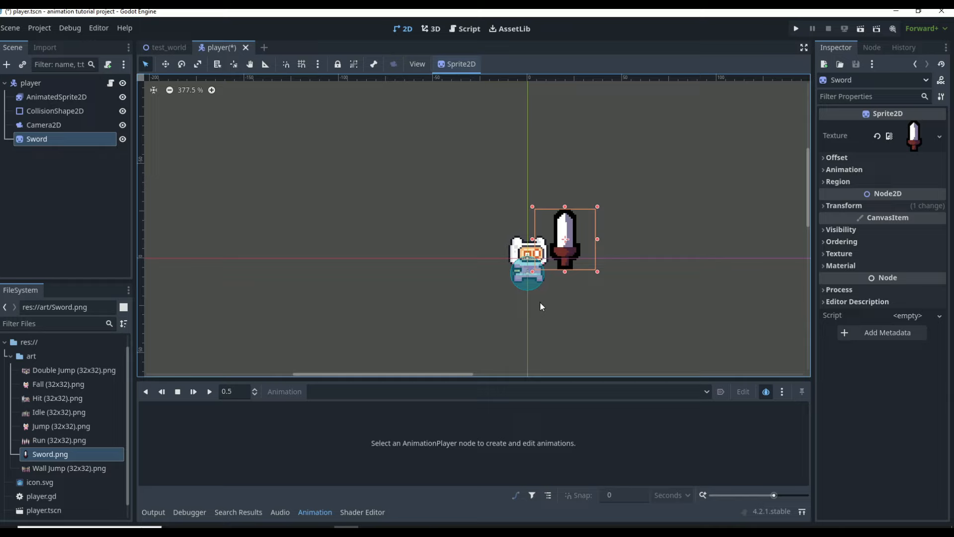
drag(579, 256, 590, 252)
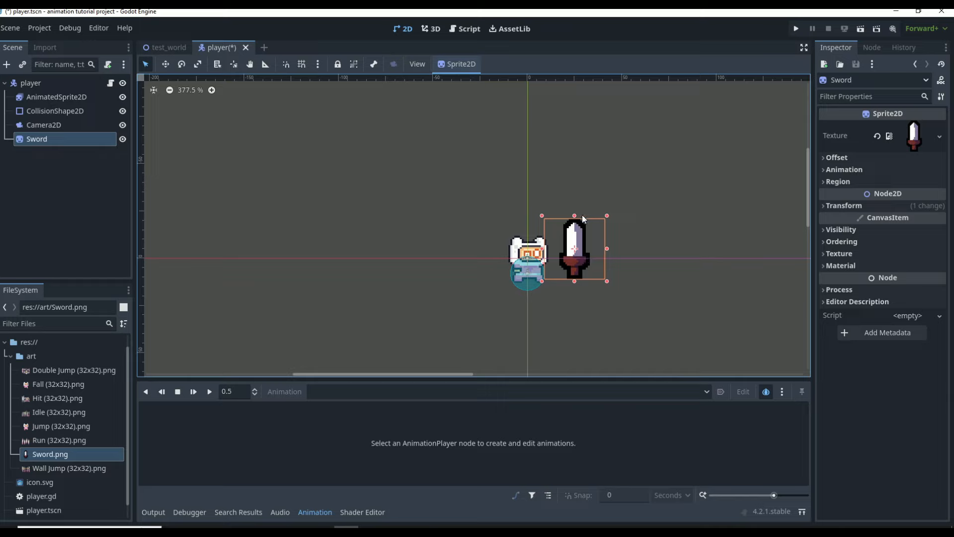
- Scale the sword sprite down proportionally to about two thirds of its size, move it slightly upward beside the character and keep it selected
drag(608, 217, 583, 237)
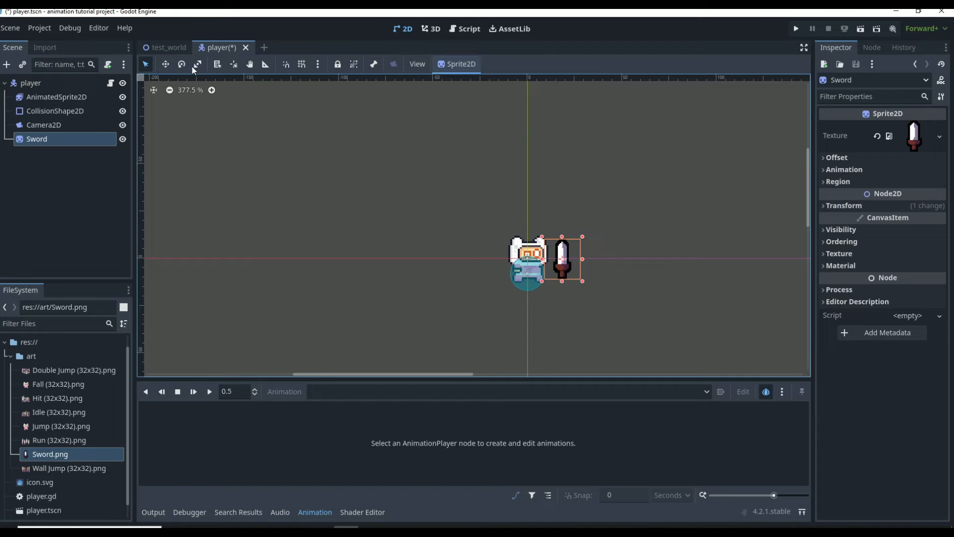
scroll(596, 261, up, 4)
click(502, 262)
click(517, 271)
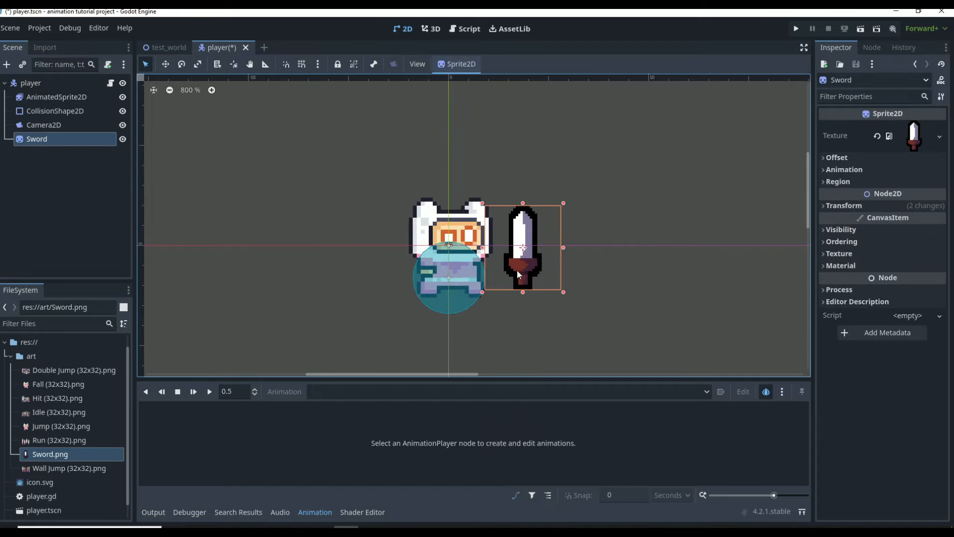
drag(517, 269, 515, 260)
click(553, 206)
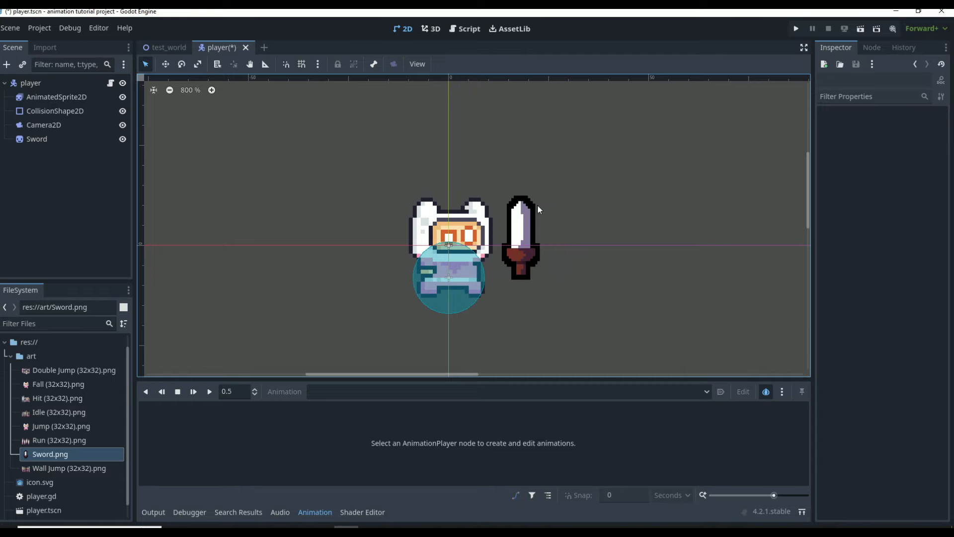
click(538, 206)
click(555, 197)
click(538, 219)
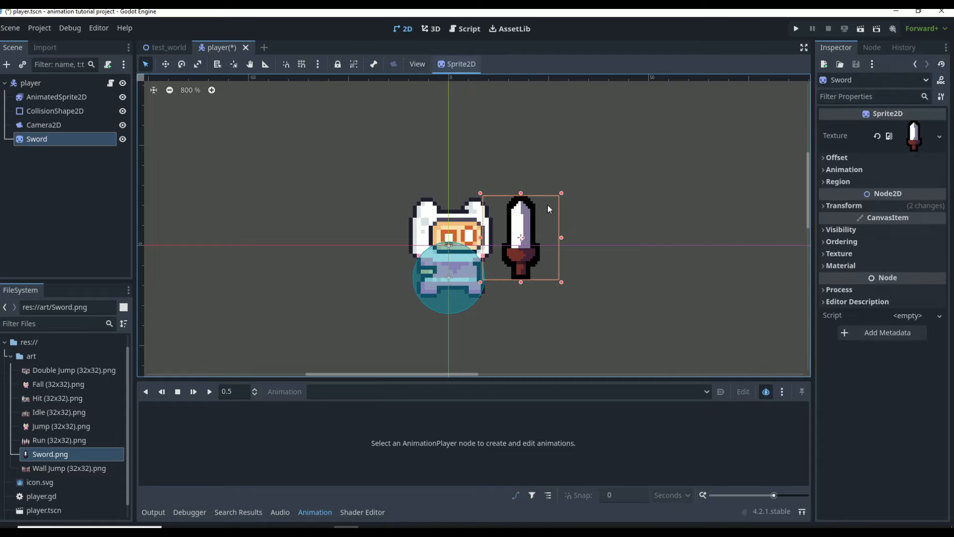
- Scale the sword sprite down further beside the character, to about 0.42 horizontally and 0.52 vertically
drag(562, 193, 540, 211)
click(546, 217)
click(506, 259)
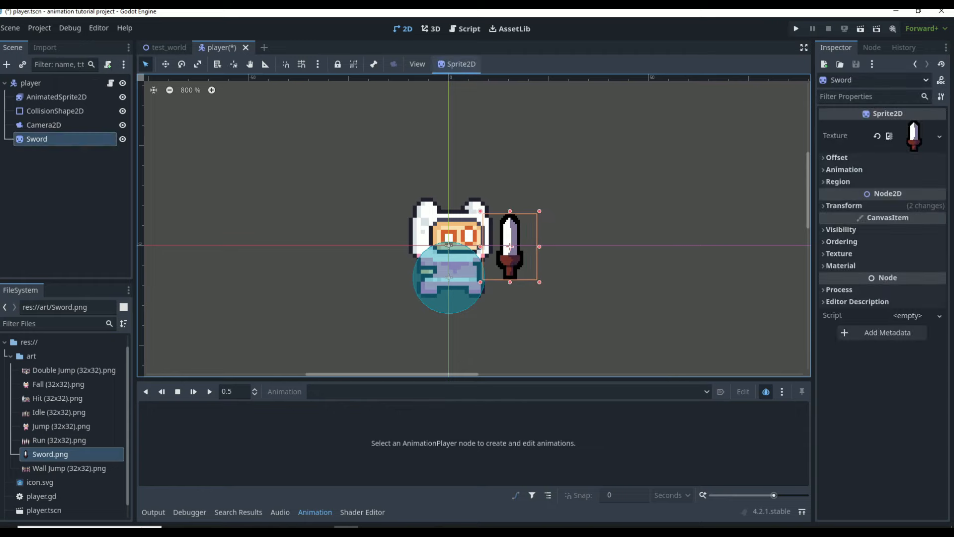
- Rename the Sword node to lowercase sword and clear the selection
click(37, 142)
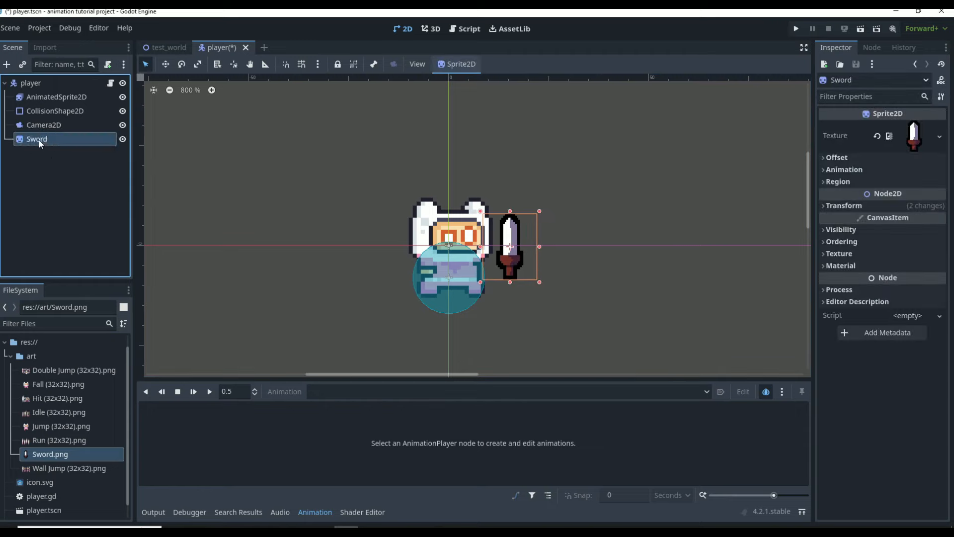
click(38, 141)
text(sword)
key(Return)
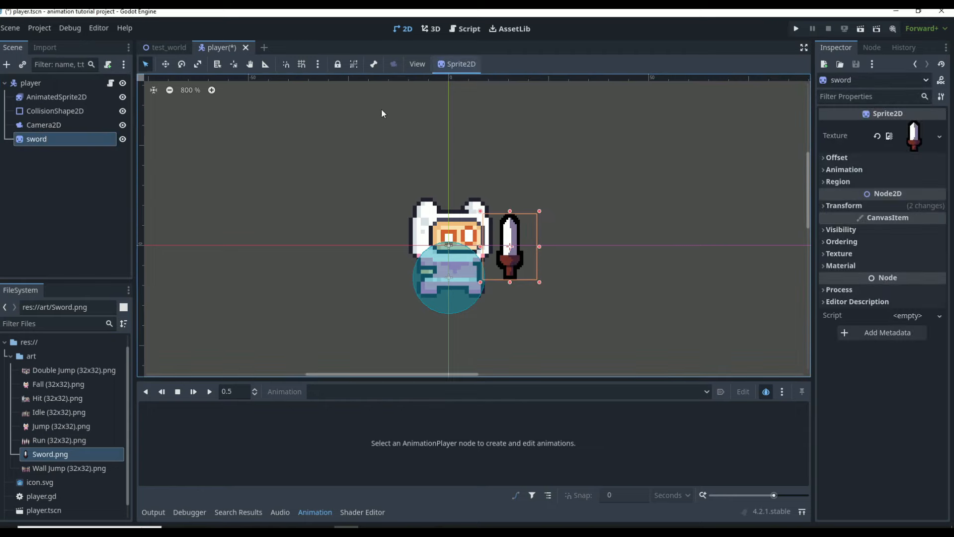
click(743, 175)
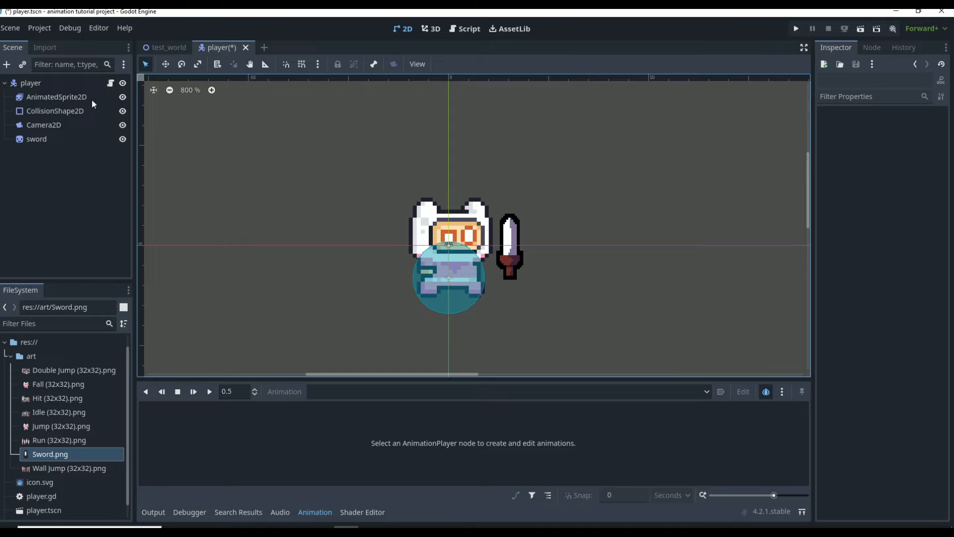
click(32, 82)
click(6, 64)
text(a)
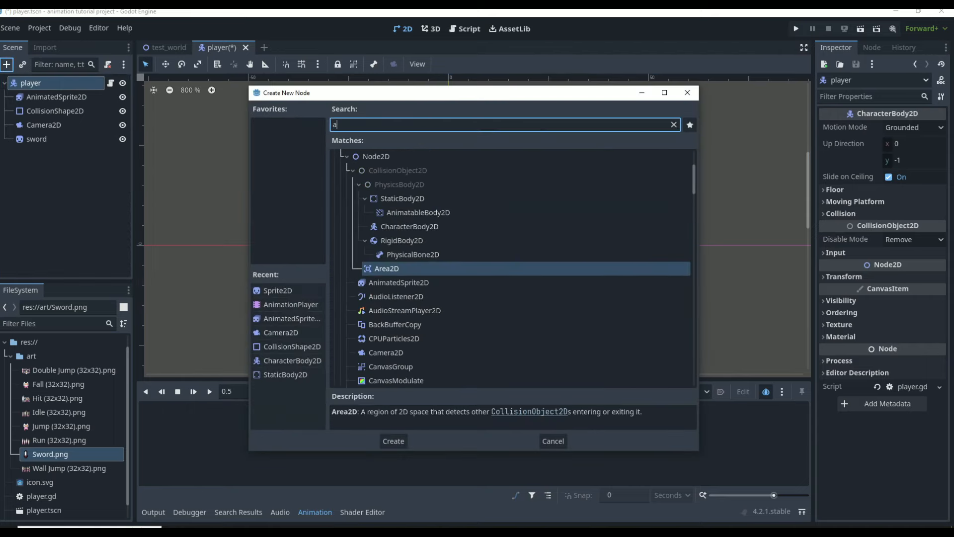
text(nimationtree)
key(Return)
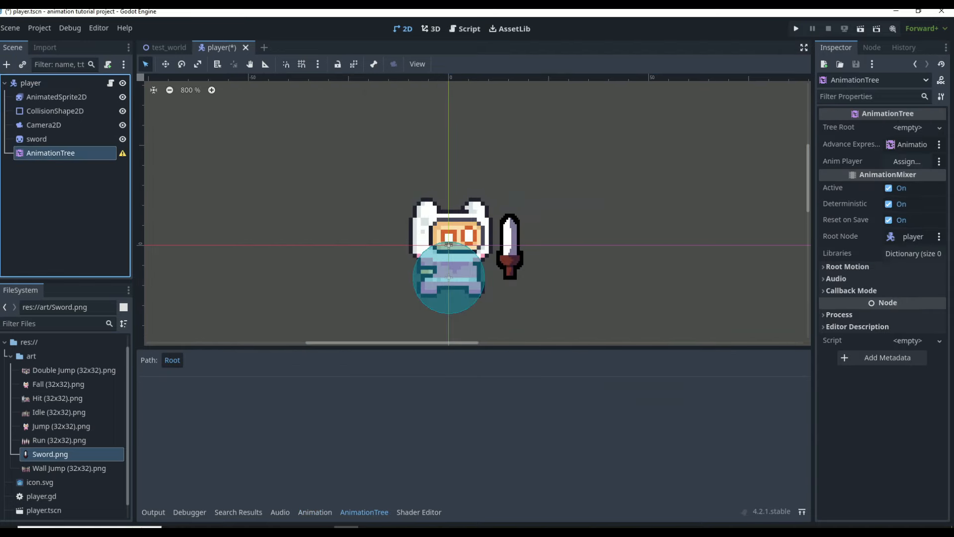
click(88, 165)
click(91, 156)
key(Delete)
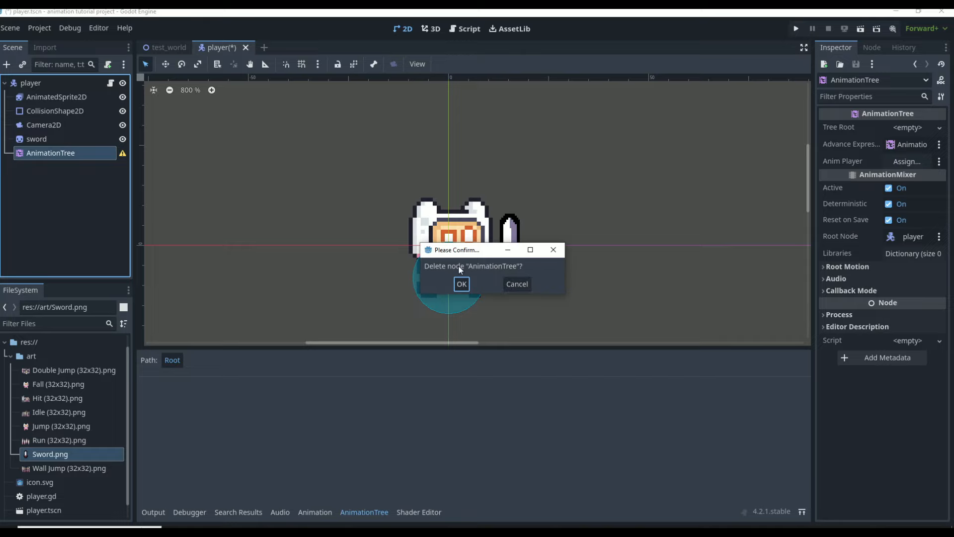
click(462, 284)
- Add an AnimationPlayer node as a child of the player root node
click(31, 82)
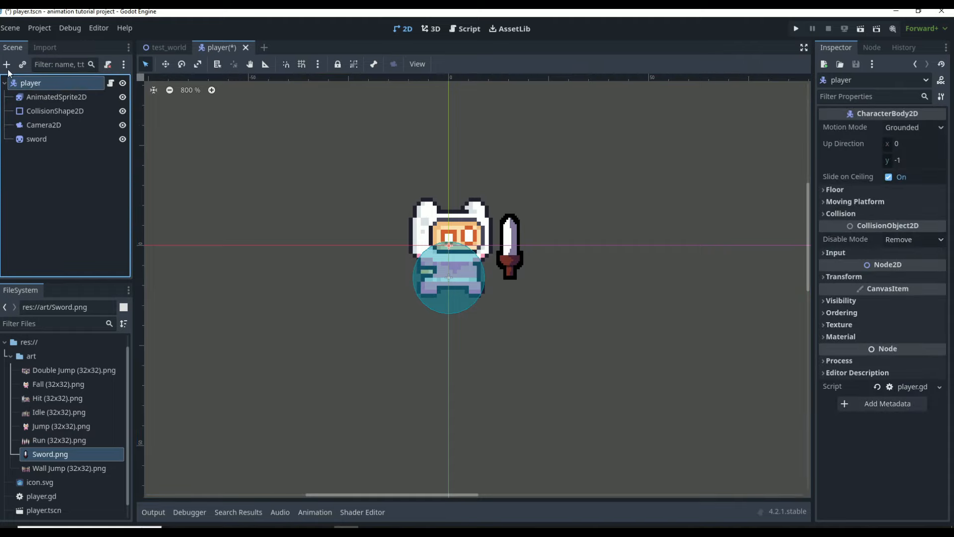
click(6, 65)
key(Up)
key(Return)
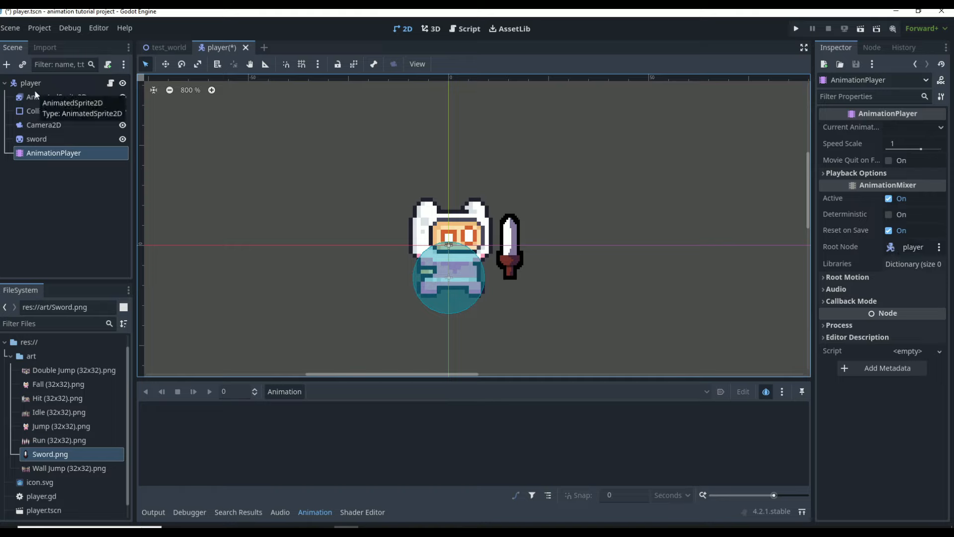
click(907, 247)
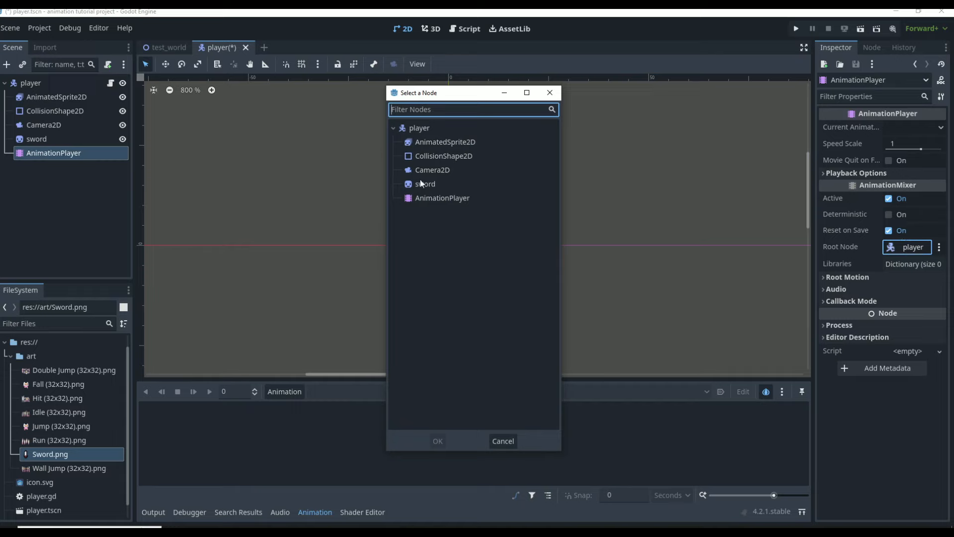
click(550, 93)
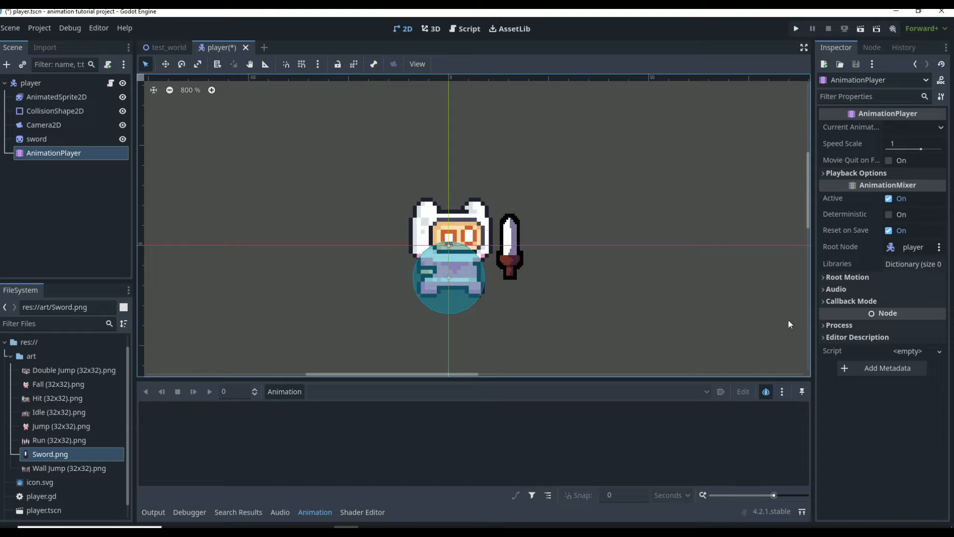
click(865, 173)
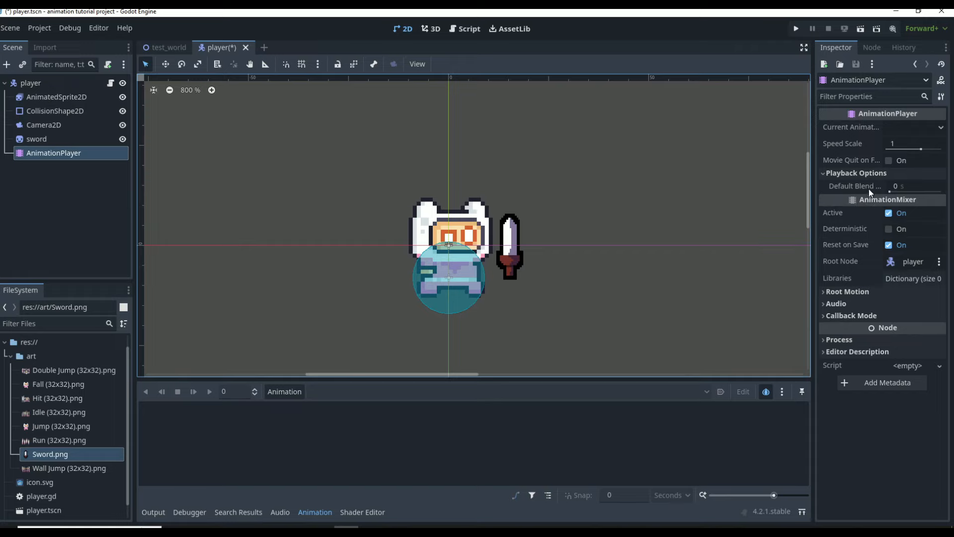
mouse_move(869, 189)
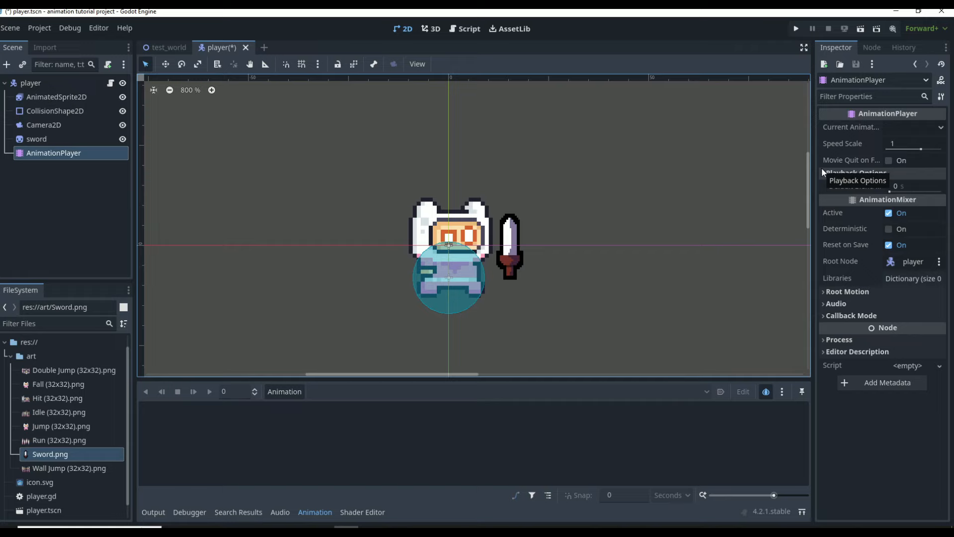
drag(896, 190, 940, 190)
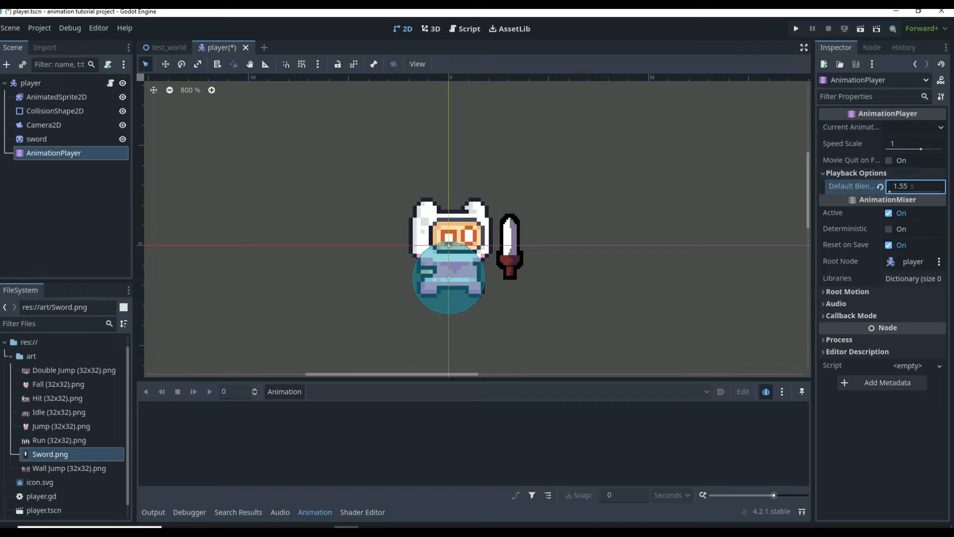
click(881, 186)
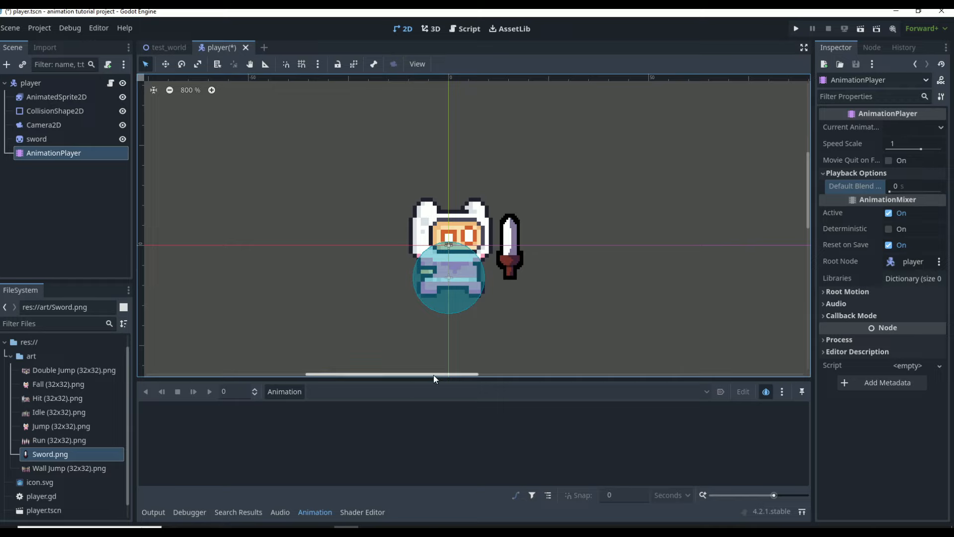
- Enlarge the animation editor area and create a new animation named right_sword_idle in the AnimationPlayer
drag(434, 378, 459, 301)
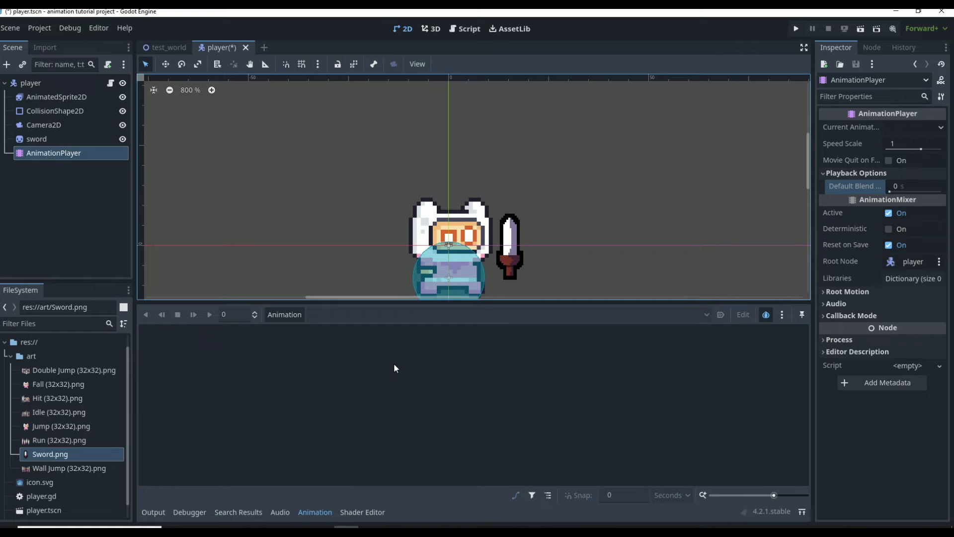
scroll(569, 195, down, 3)
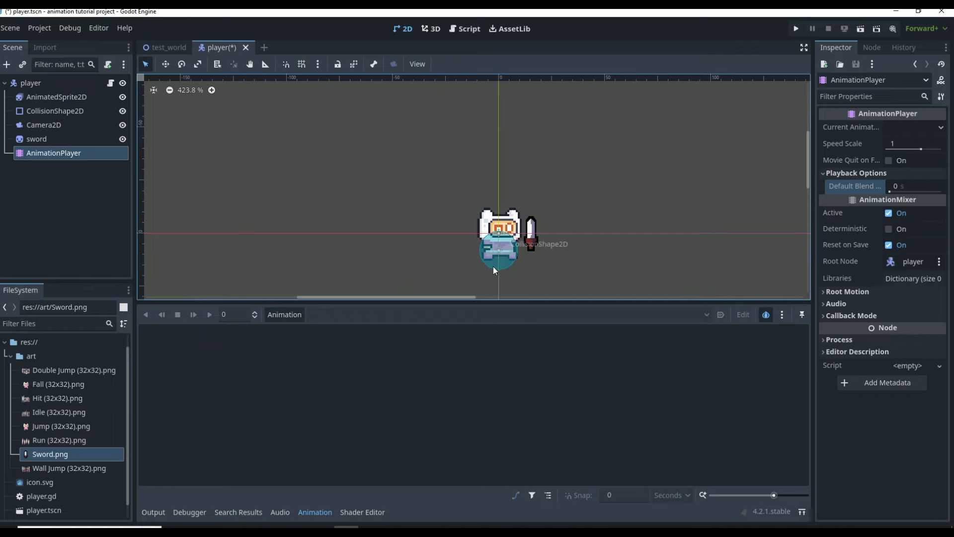
scroll(491, 266, up, 4)
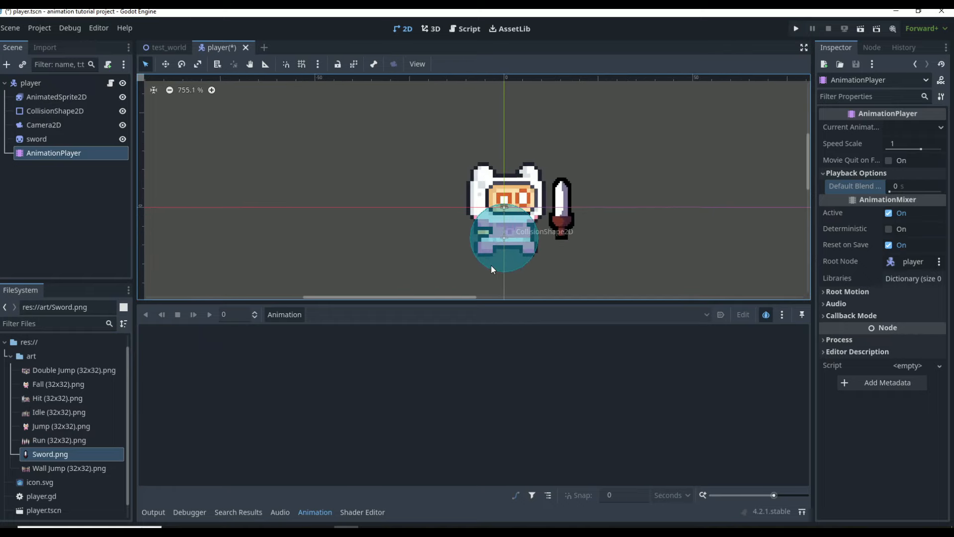
click(285, 315)
click(294, 330)
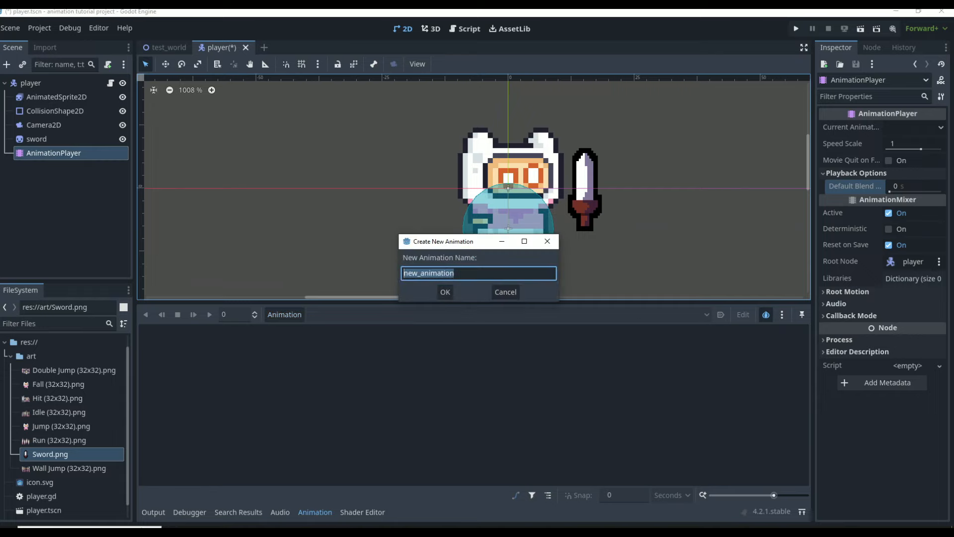
text(sword)
key(BackSpace)
key(BackSpace)
key(BackSpace)
key(BackSpace)
key(BackSpace)
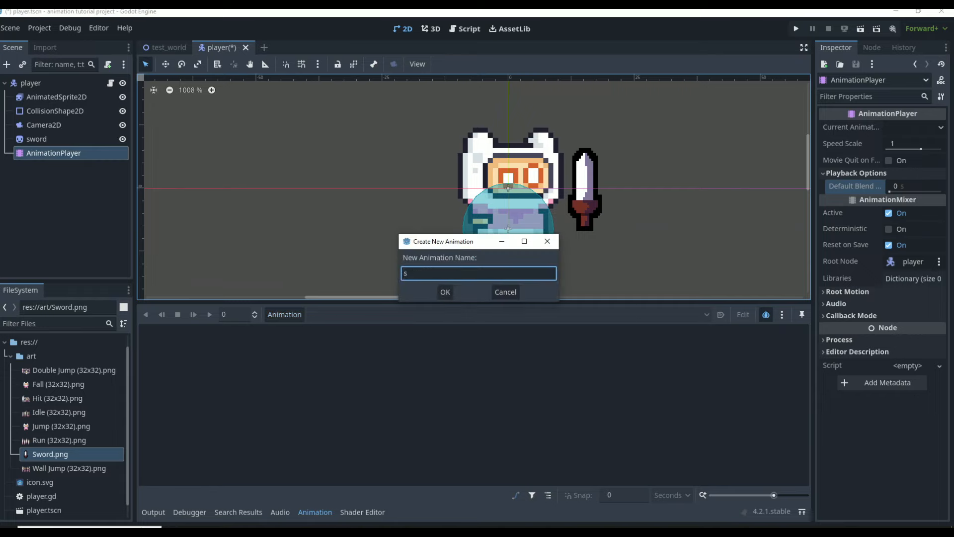
text(right_sword_idle)
key(Return)
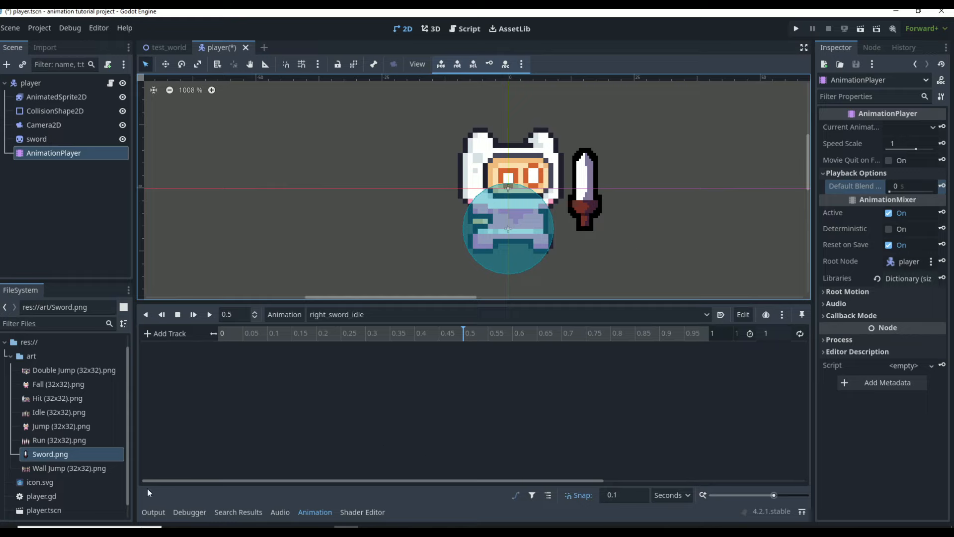
click(767, 314)
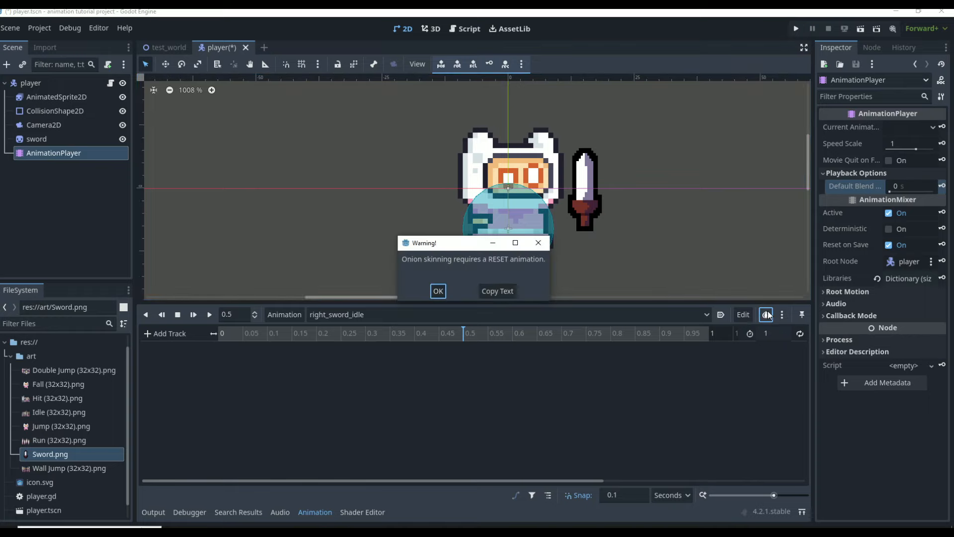
click(541, 242)
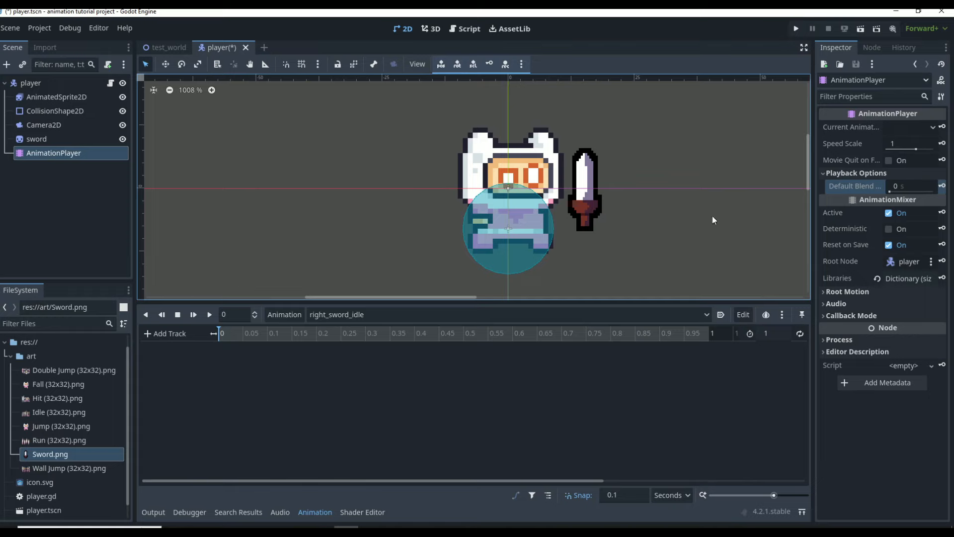
- Rotate the sword sprite to about 72° and move it to the character's hand at about x 14, y 4 px
click(588, 196)
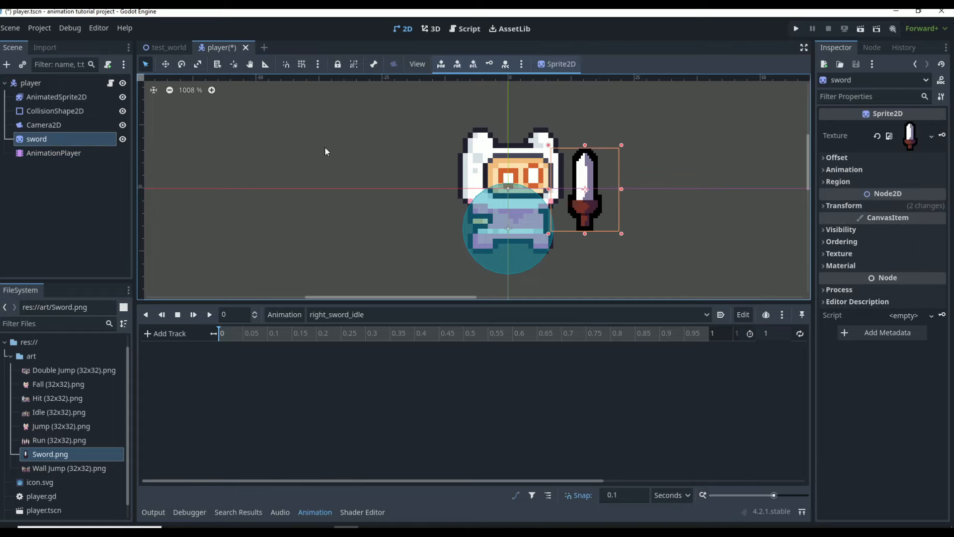
click(182, 64)
drag(584, 222, 546, 204)
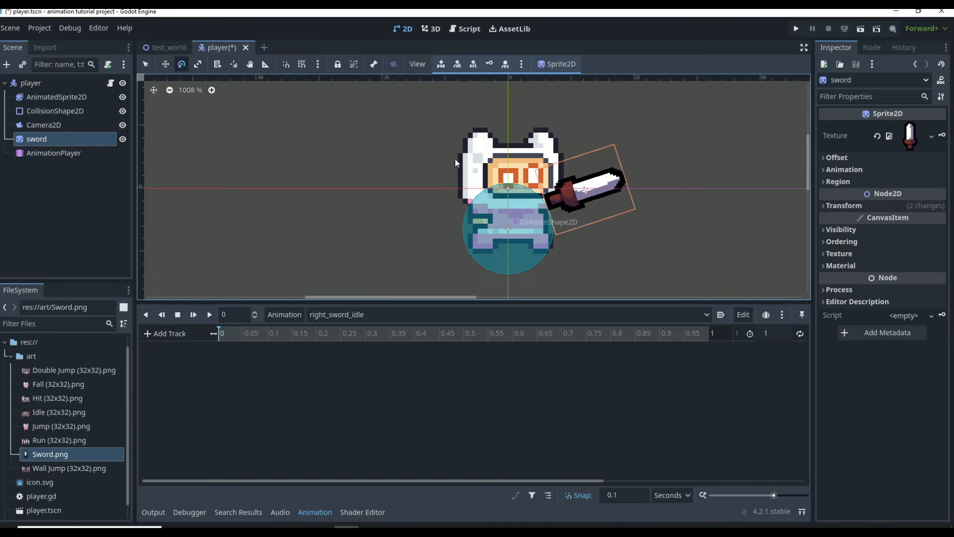
click(144, 64)
drag(600, 186, 589, 203)
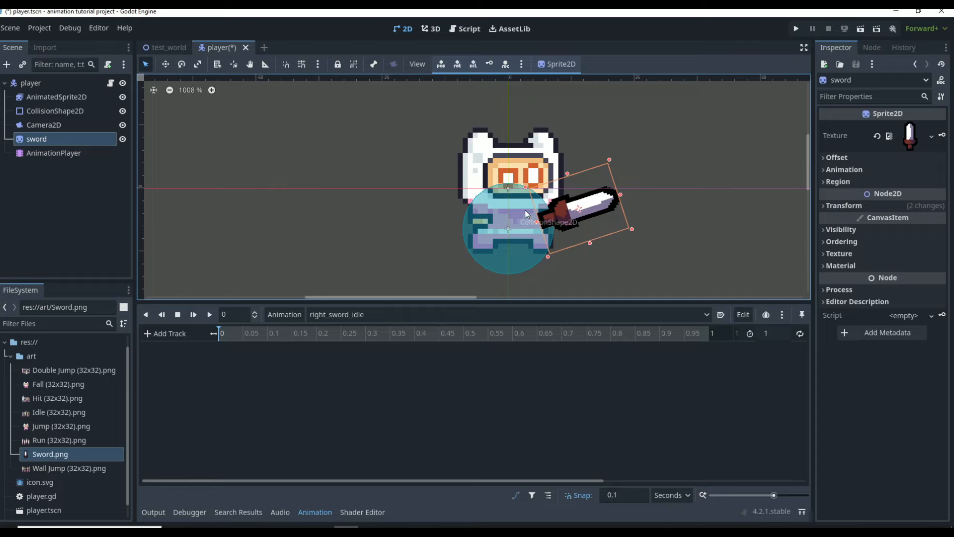
- Set the sword's Z Index to -1 so it is drawn behind the character
click(851, 232)
scroll(881, 329, down, 1)
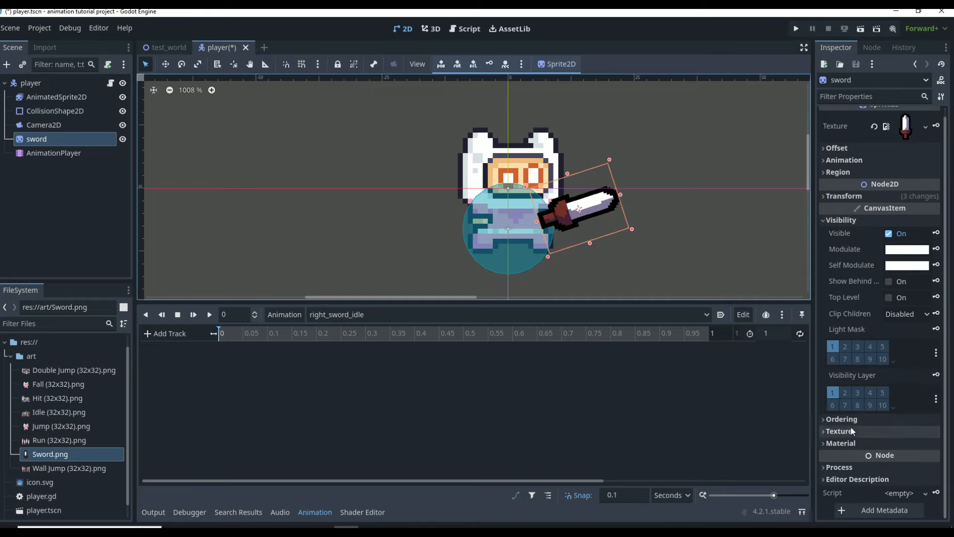
click(863, 420)
scroll(885, 403, down, 4)
click(910, 386)
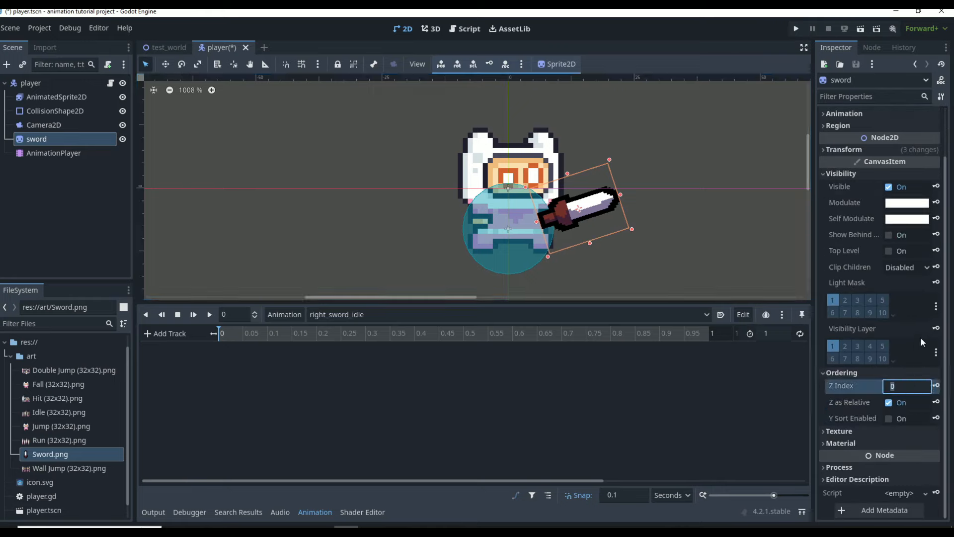
text(-1)
key(Return)
click(635, 173)
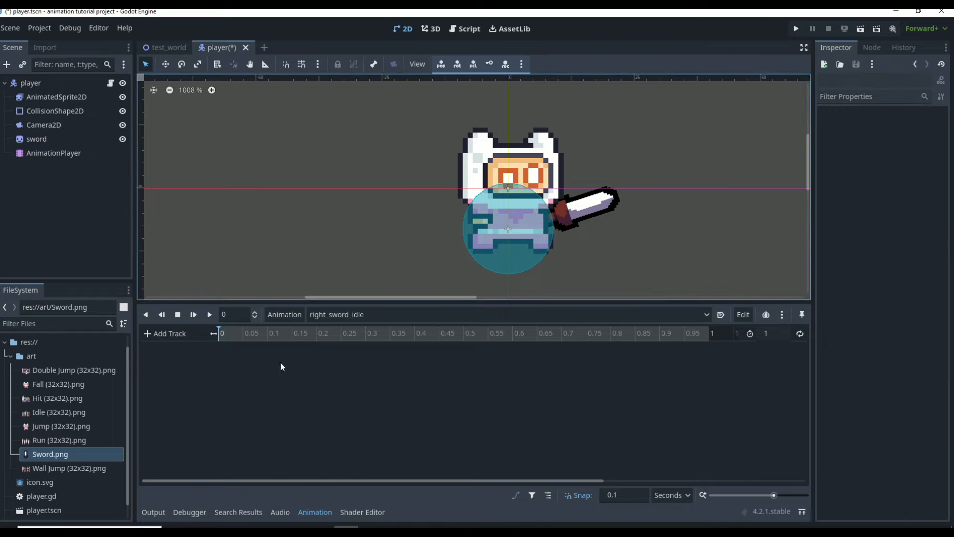
- Key the sword's Z Index at 0 s in right_sword_idle, creating a new track together with its RESET track
click(62, 139)
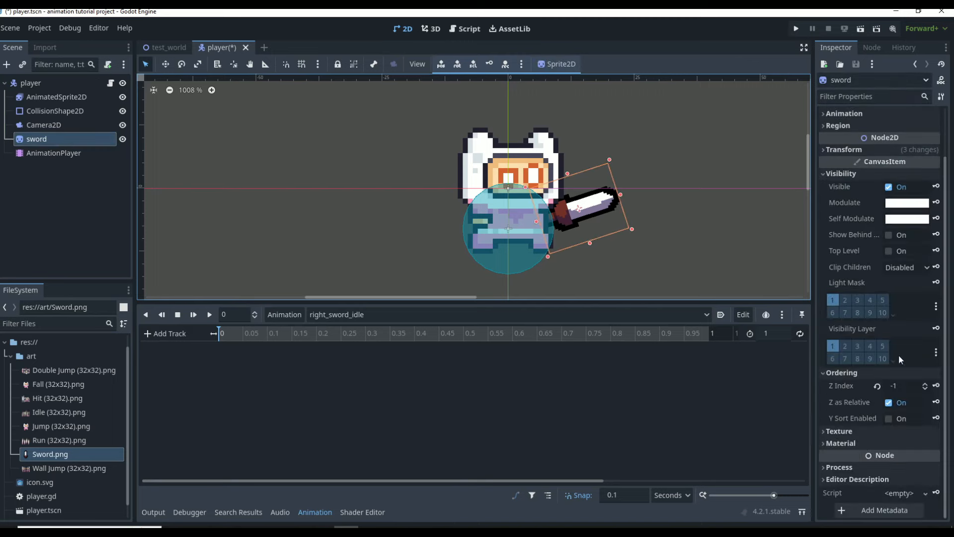
click(937, 386)
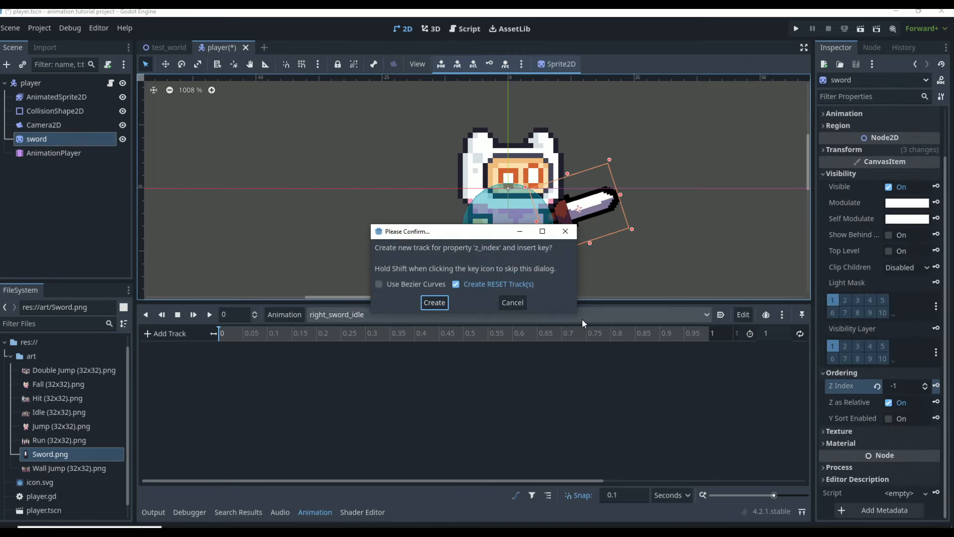
click(436, 304)
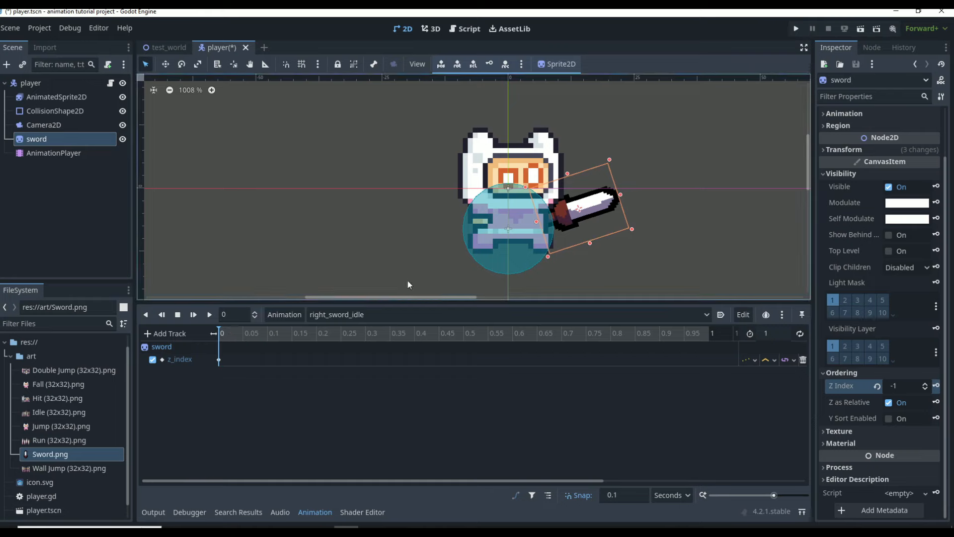
- Key the sword's position and rotation at 0 s in right_sword_idle, creating new tracks together with their RESET tracks
scroll(881, 303, up, 2)
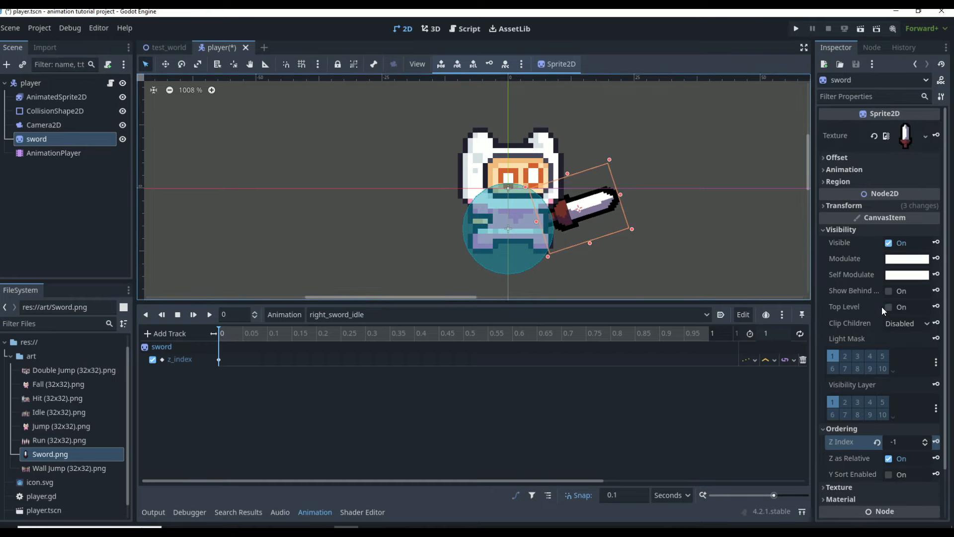
click(878, 207)
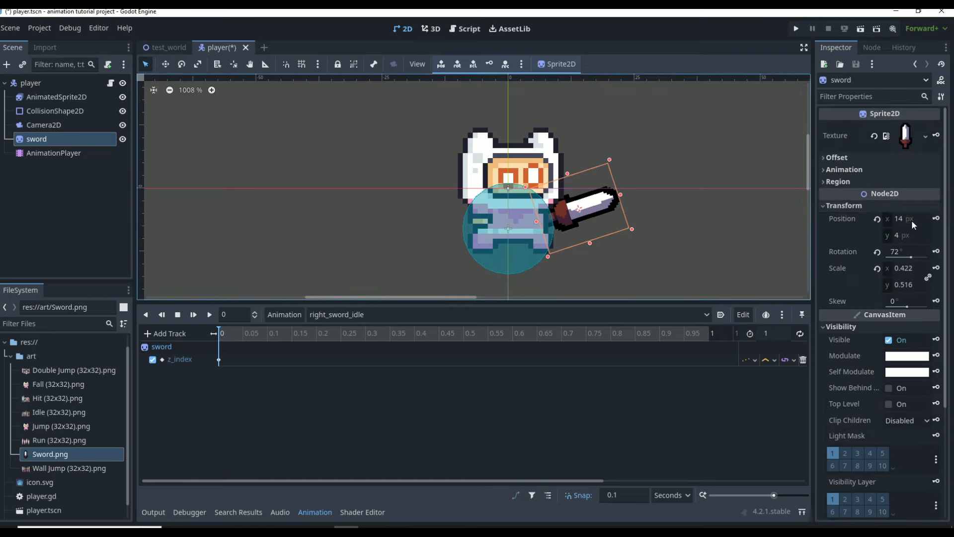
click(937, 219)
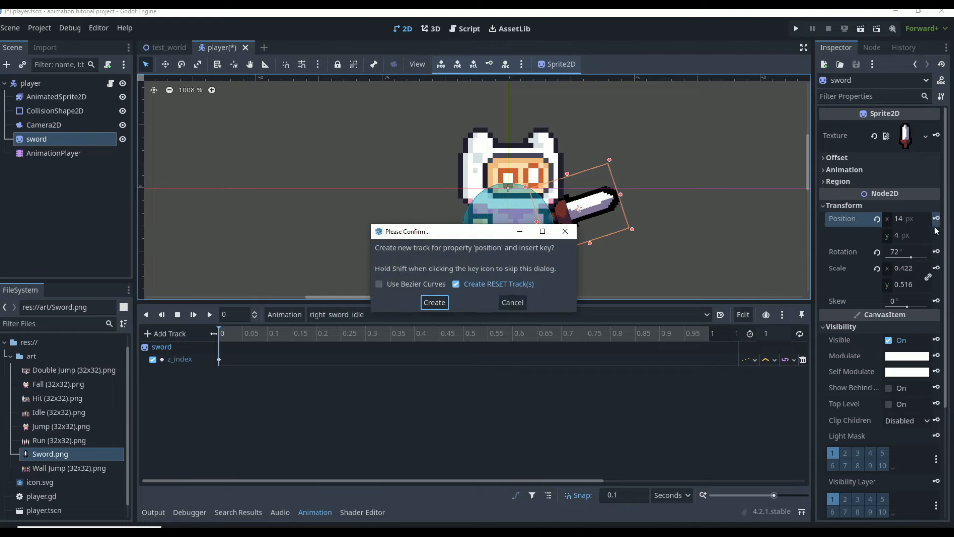
click(428, 305)
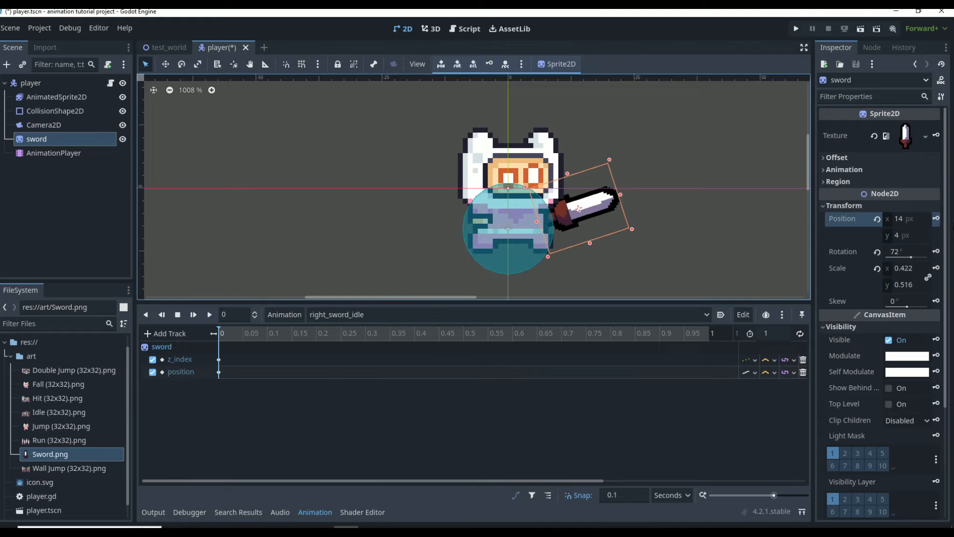
click(937, 251)
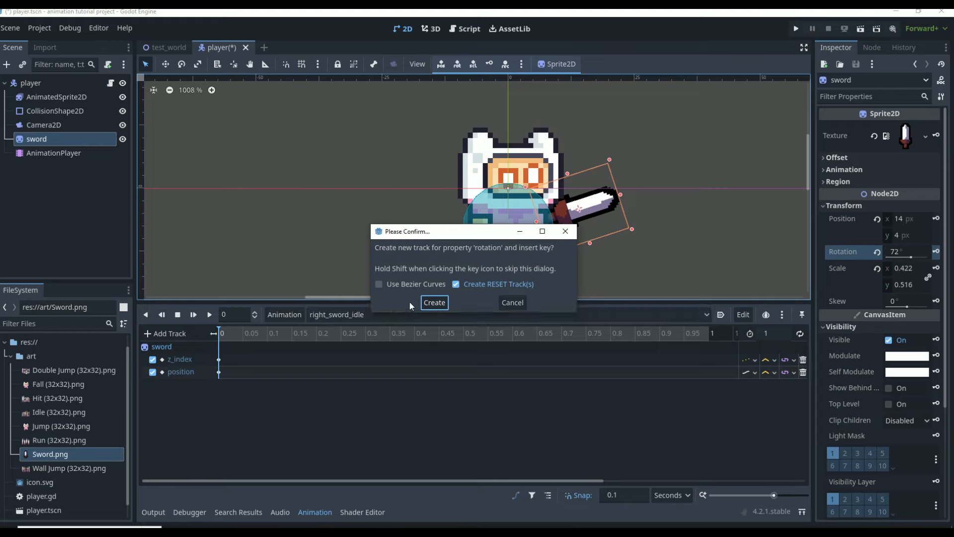
click(433, 300)
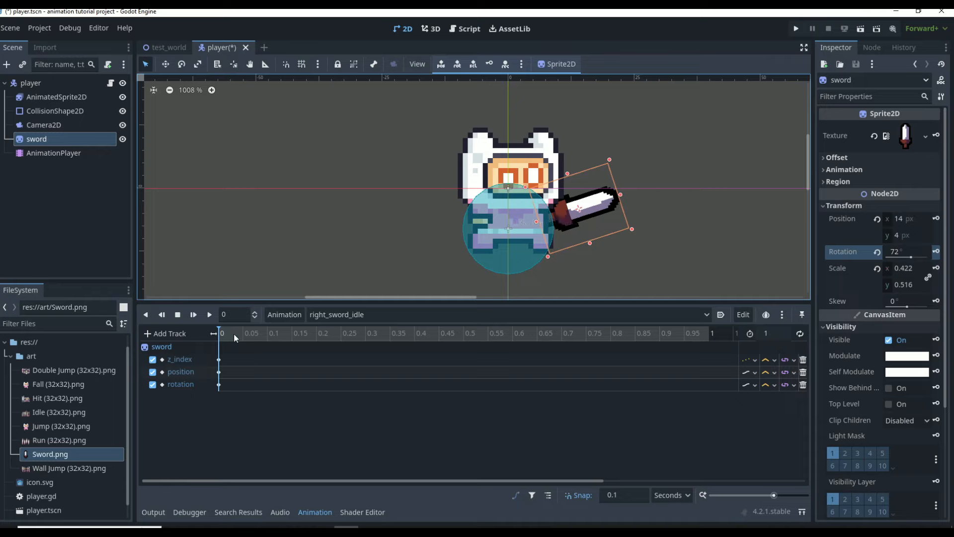
- Move the animation playhead to 0.1 s and enable onion skinning
click(249, 335)
click(801, 334)
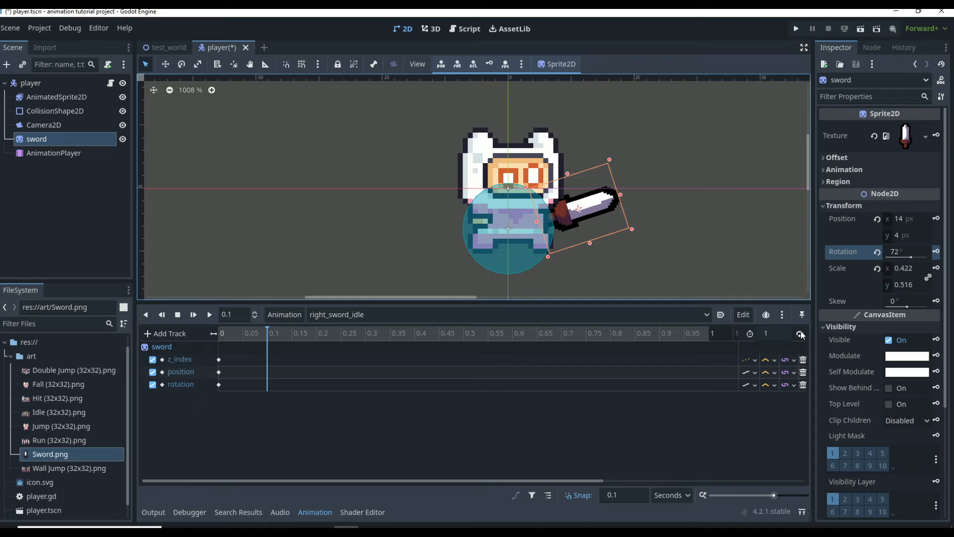
click(767, 315)
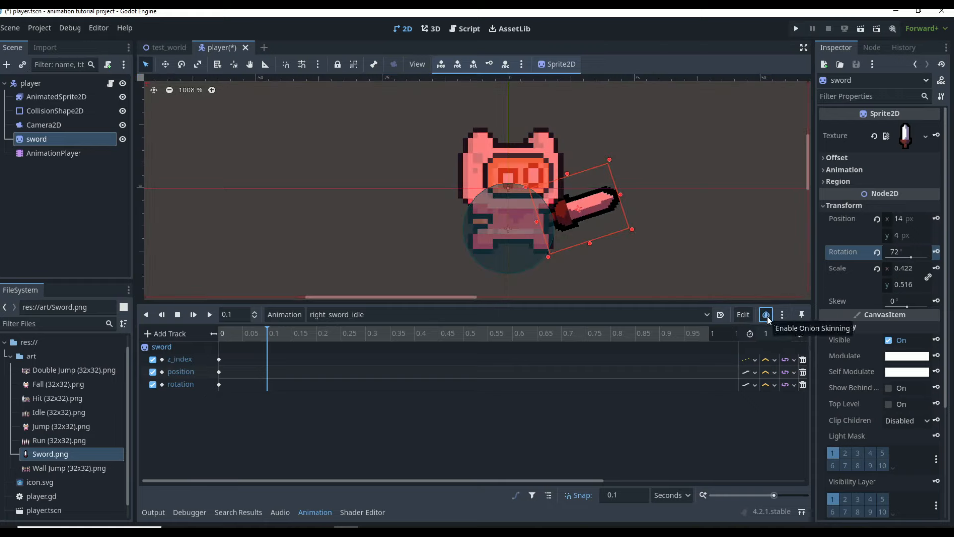
click(767, 315)
click(767, 315)
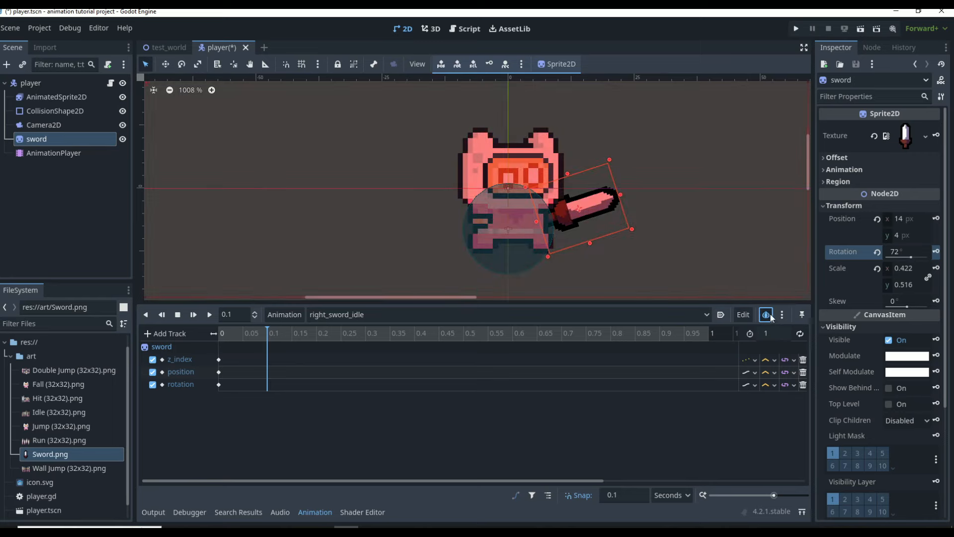
- Try the Future direction in the onion skinning options and return to showing only Past frames
click(783, 315)
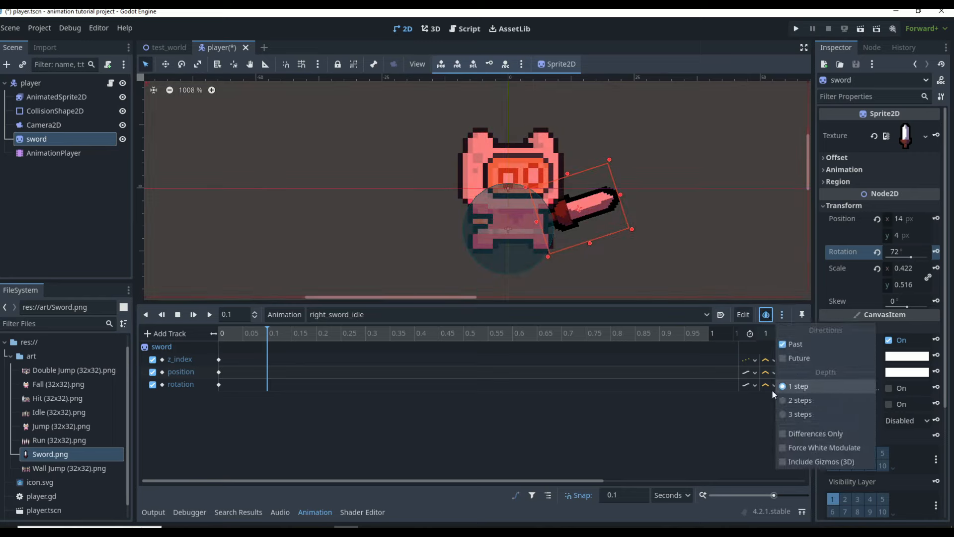
click(782, 358)
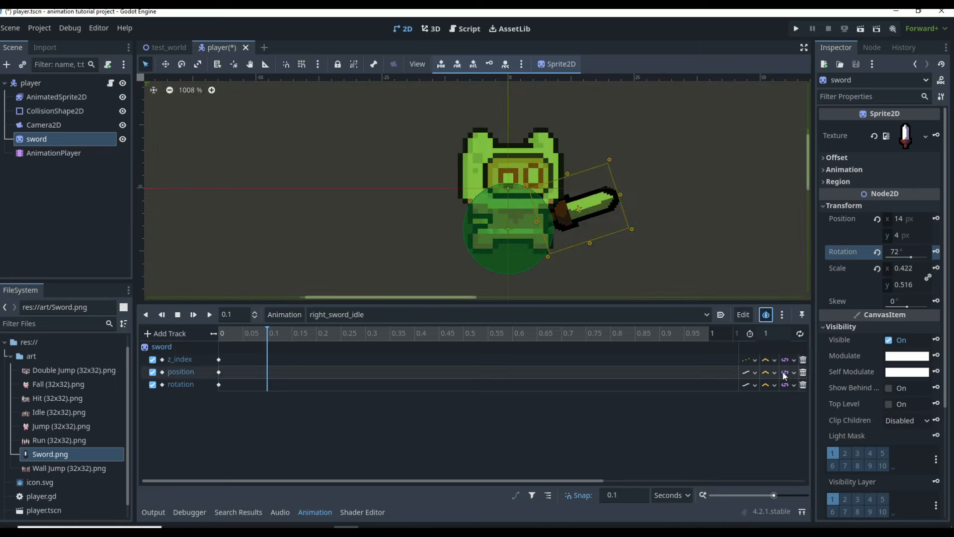
click(782, 314)
click(791, 358)
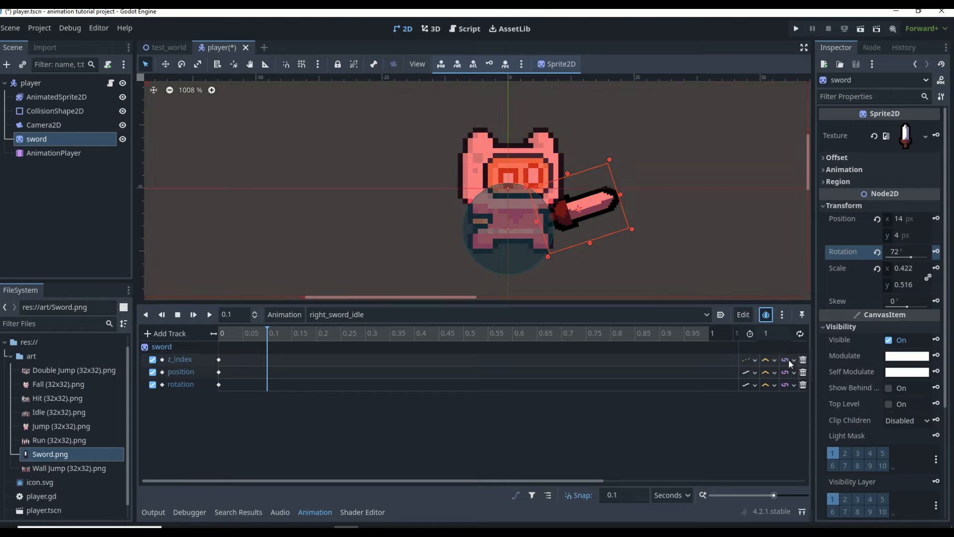
click(783, 316)
click(789, 347)
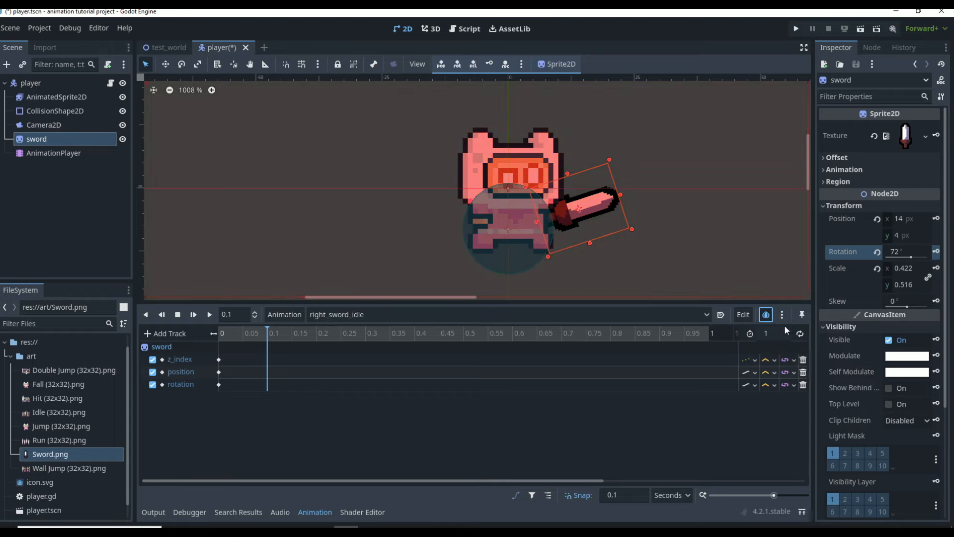
click(782, 315)
click(743, 278)
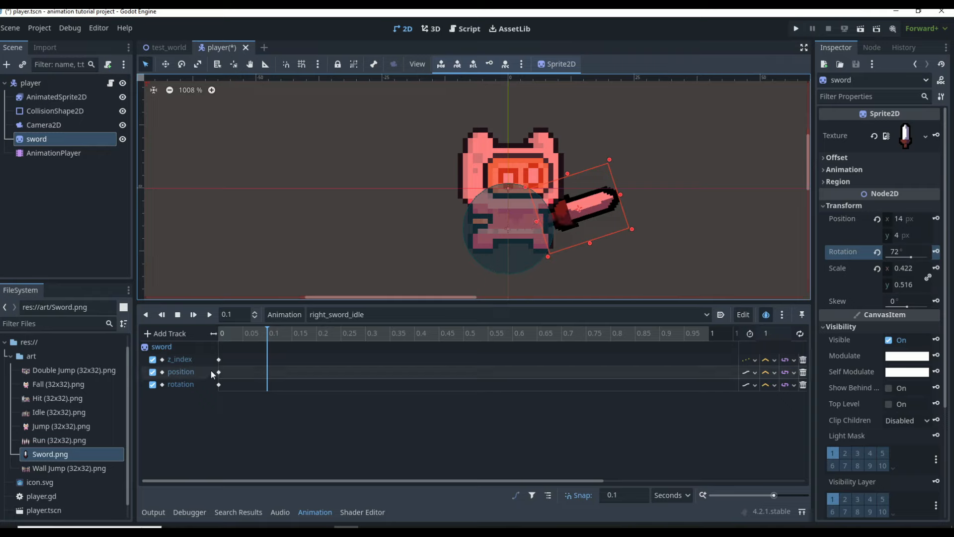
- Raise the sword to about x 18, y -2 px, set its rotation to 100°, and key both properties at 0.1 s
click(181, 64)
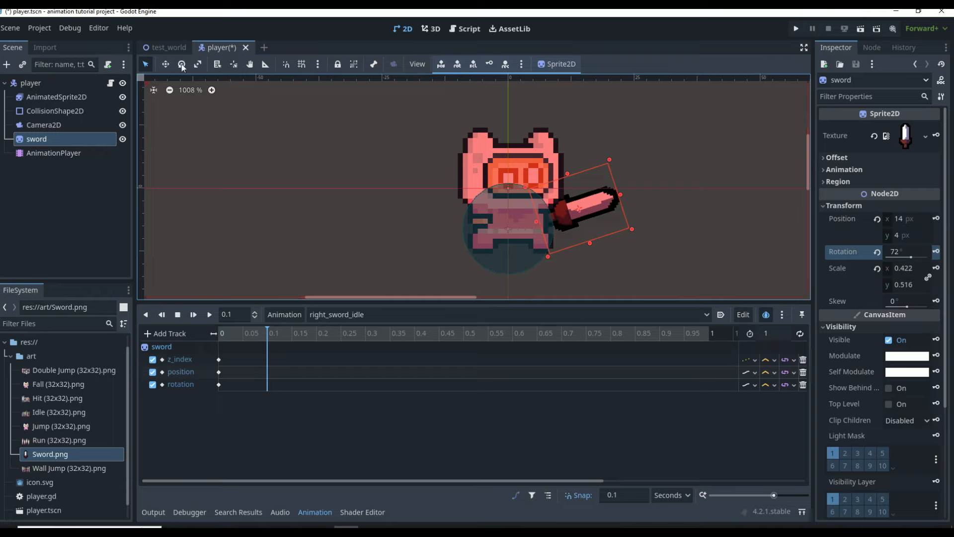
drag(566, 225, 609, 175)
click(146, 64)
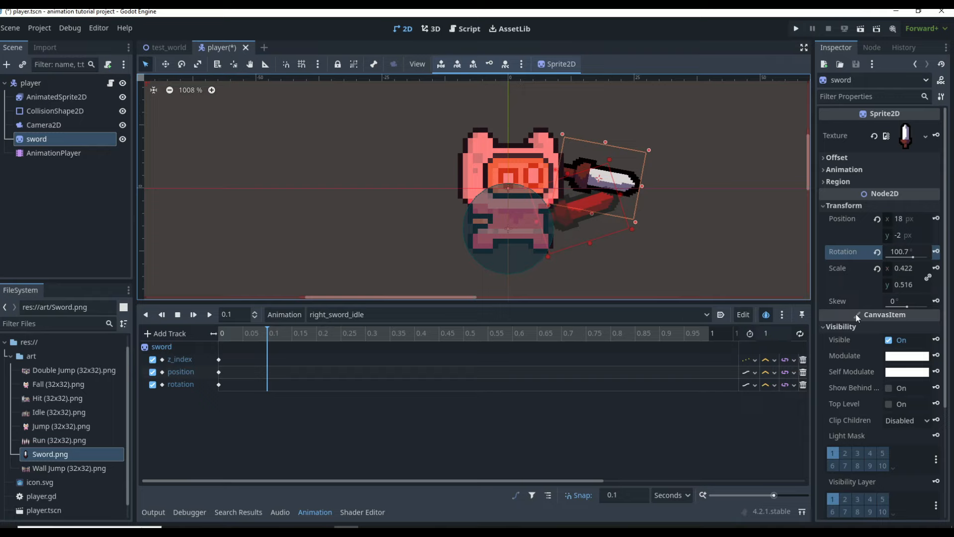
click(917, 252)
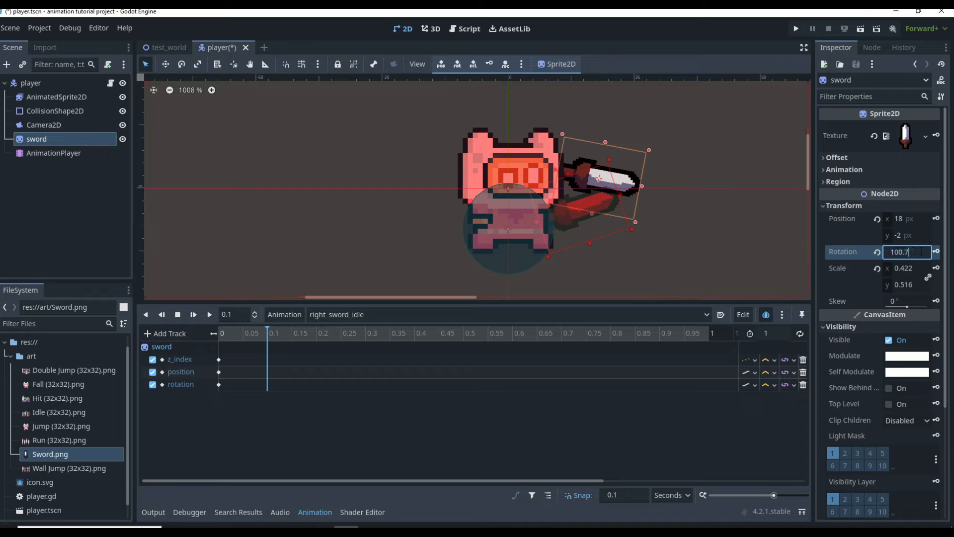
key(Return)
click(936, 252)
click(937, 219)
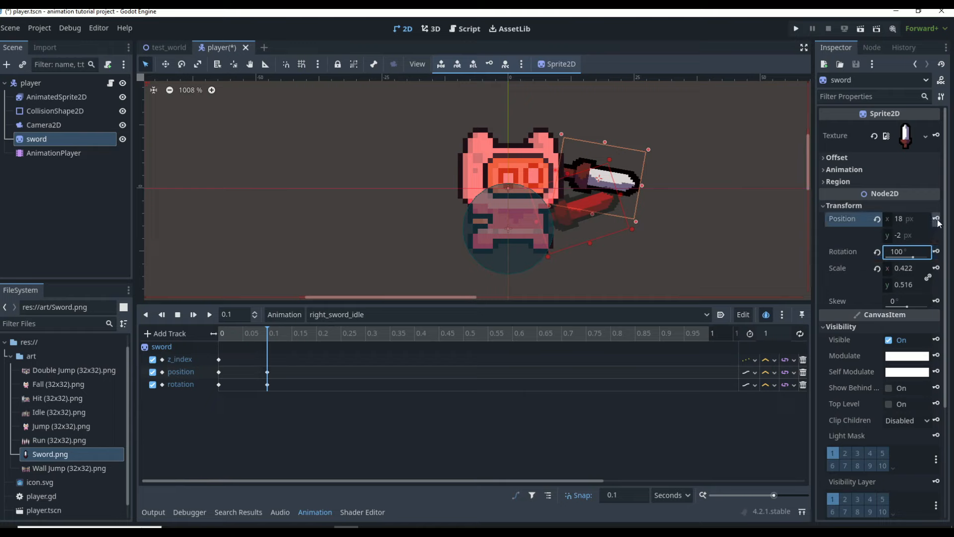
- Play right_sword_idle from the start to check the sword's motion, and return the playhead to 0.1 s
drag(265, 333, 219, 333)
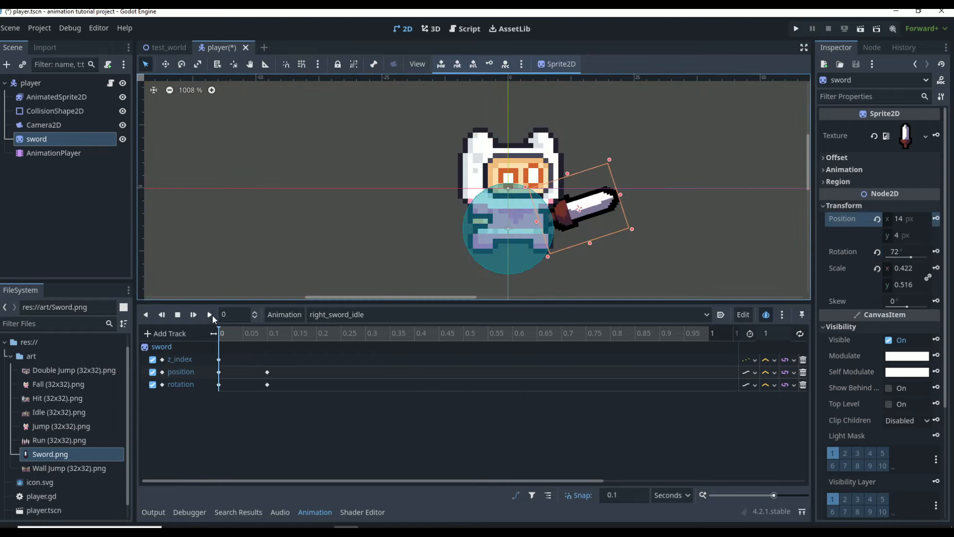
click(211, 314)
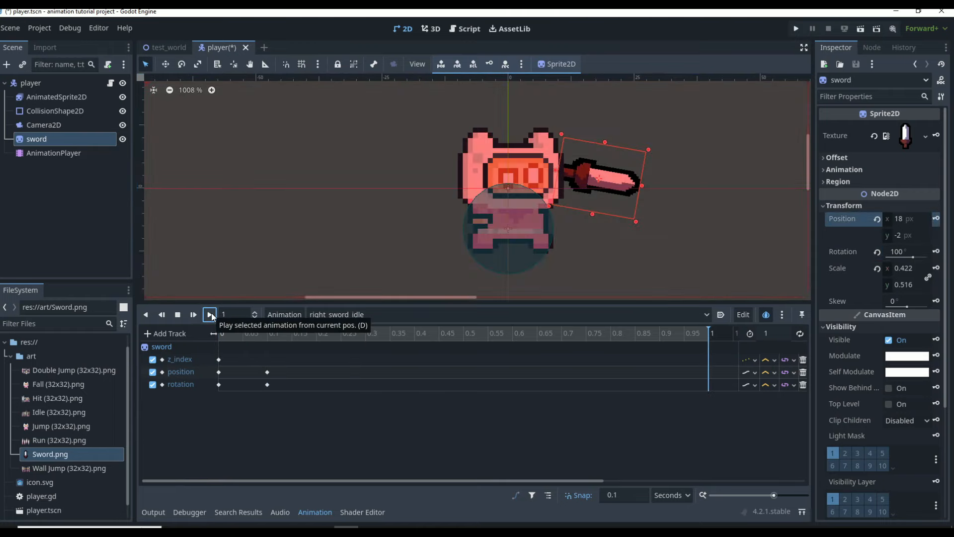
drag(708, 339, 269, 360)
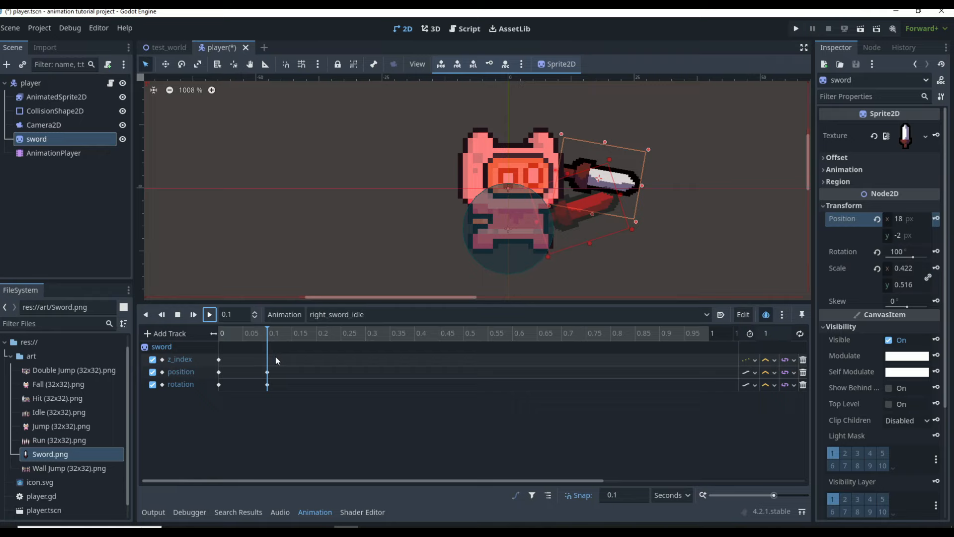
- At 0.2 s, move the sword to about x 25, y -7 px, rotate it to about 119°, and key position and rotation
drag(291, 356, 298, 354)
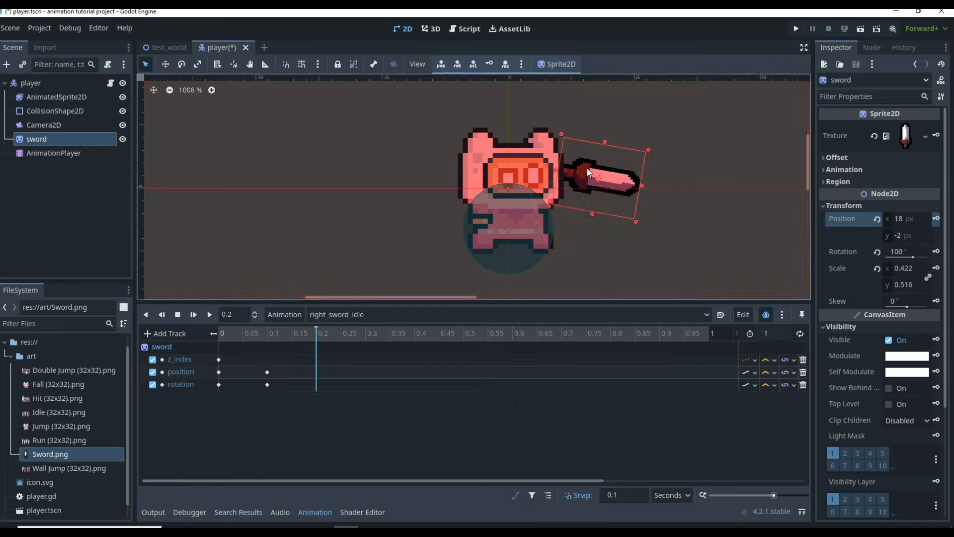
drag(587, 172, 614, 152)
click(182, 65)
click(937, 219)
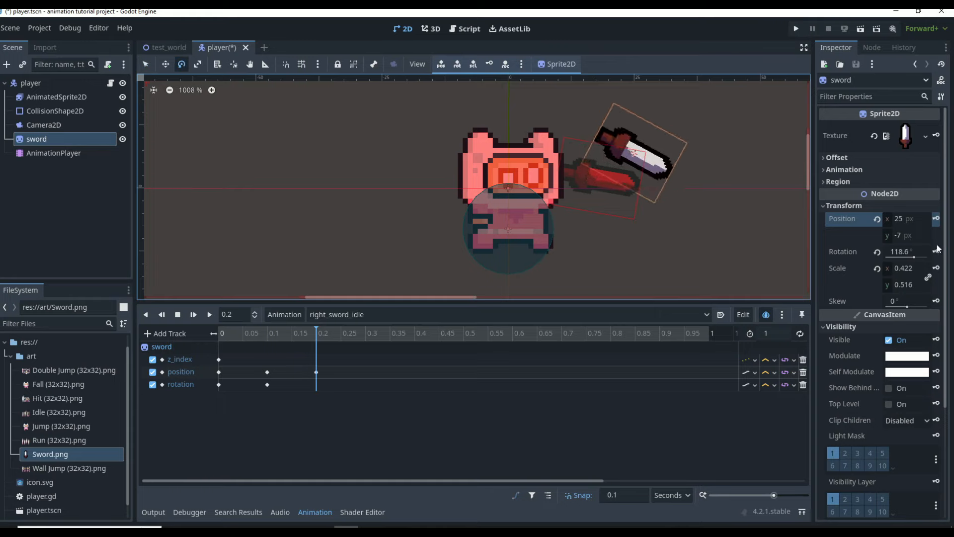
click(936, 252)
- At 0.3 s, set the sword's rotation to 90° and move it to about x 32, y 1 px
drag(318, 338, 347, 339)
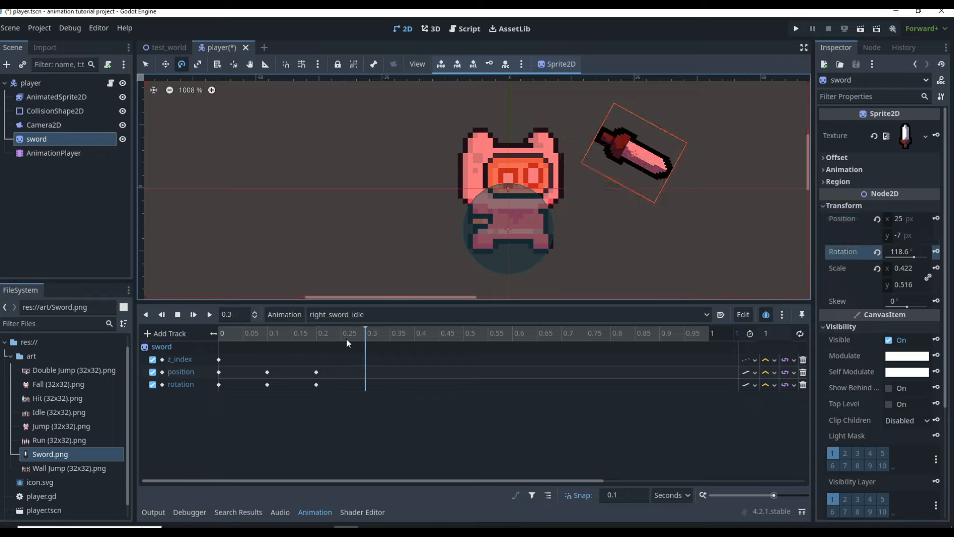
drag(621, 151, 620, 157)
click(903, 251)
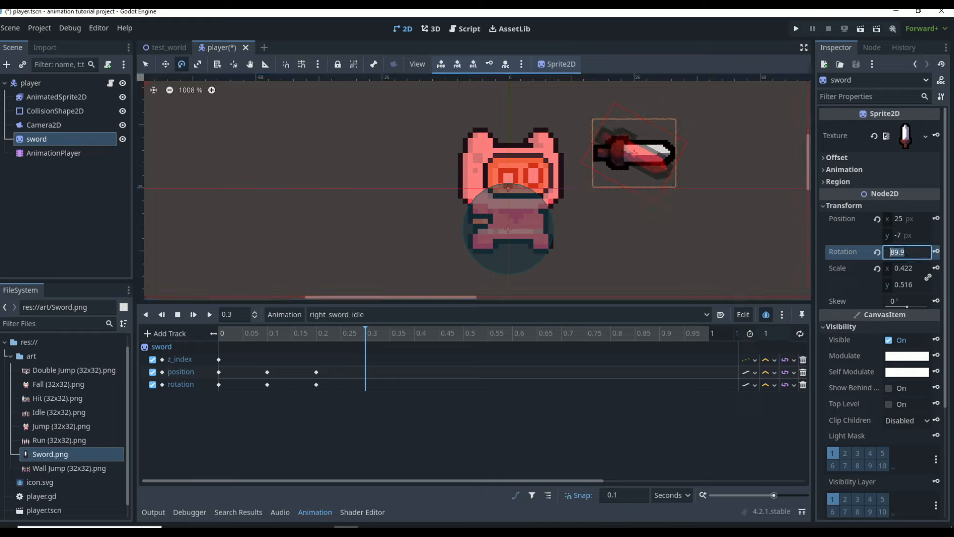
text(90)
key(Return)
click(145, 63)
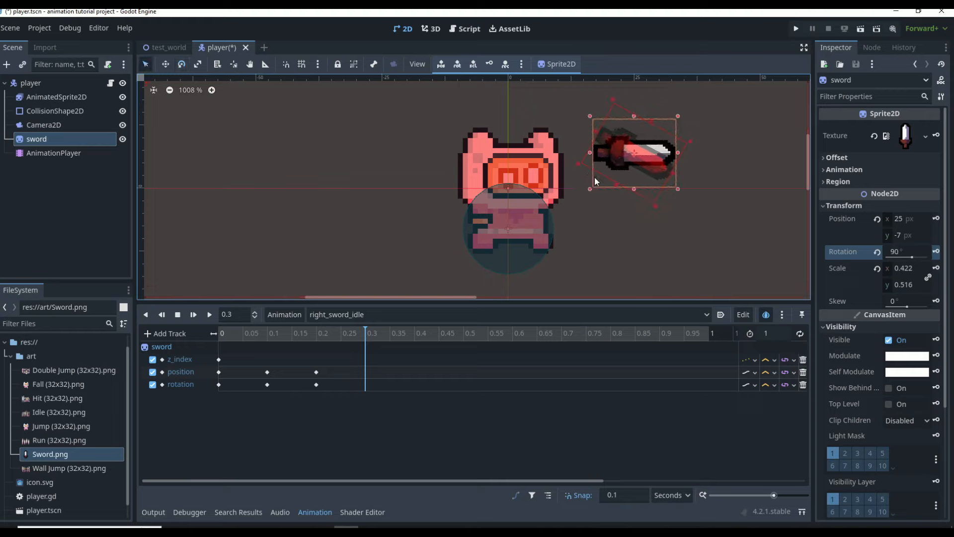
drag(639, 157, 675, 197)
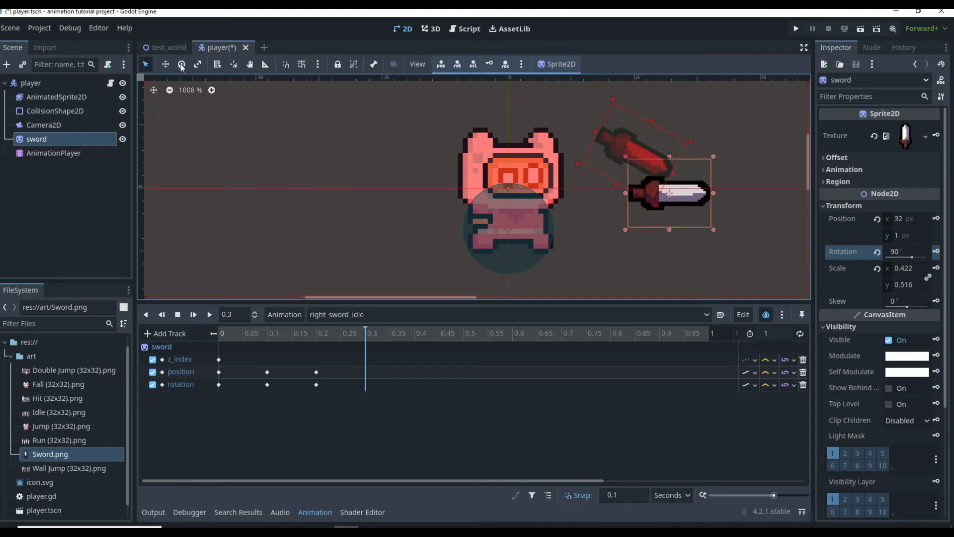
- Rotate the sword to about 106° and key its rotation and position at 0.3 s
key(e)
drag(643, 210, 630, 201)
click(146, 64)
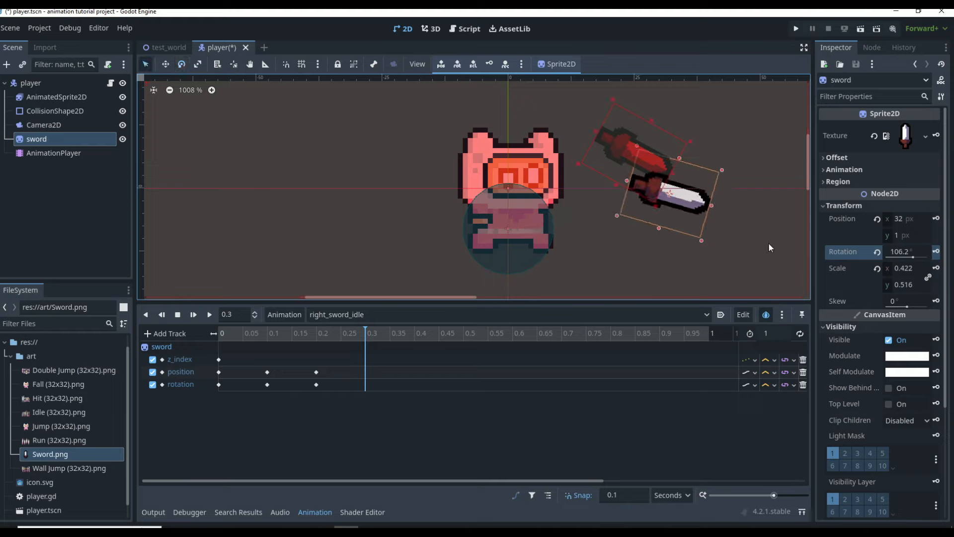
click(936, 252)
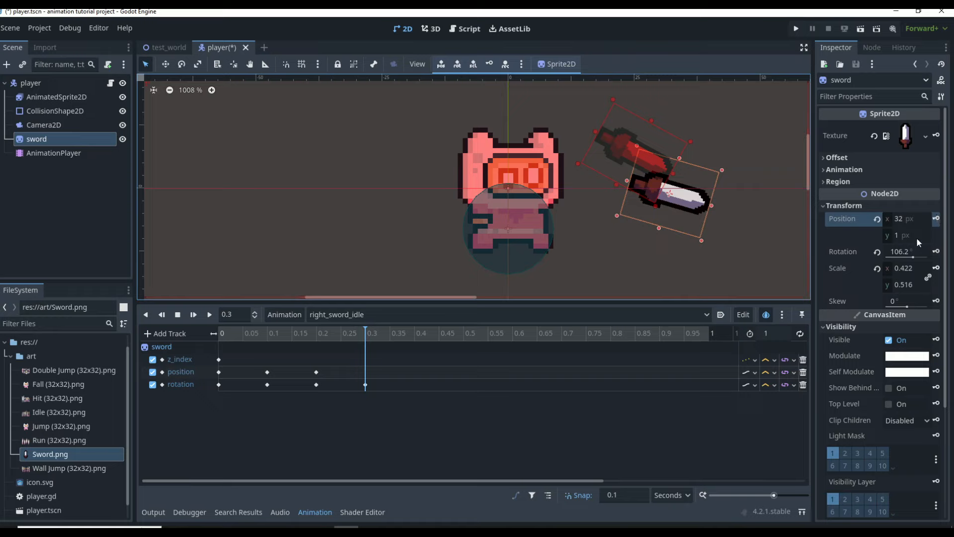
click(937, 219)
- At 0.4 s, set the sword's rotation to 90°, move it to about x 35, y 10 px, and key rotation and position
drag(369, 333, 397, 338)
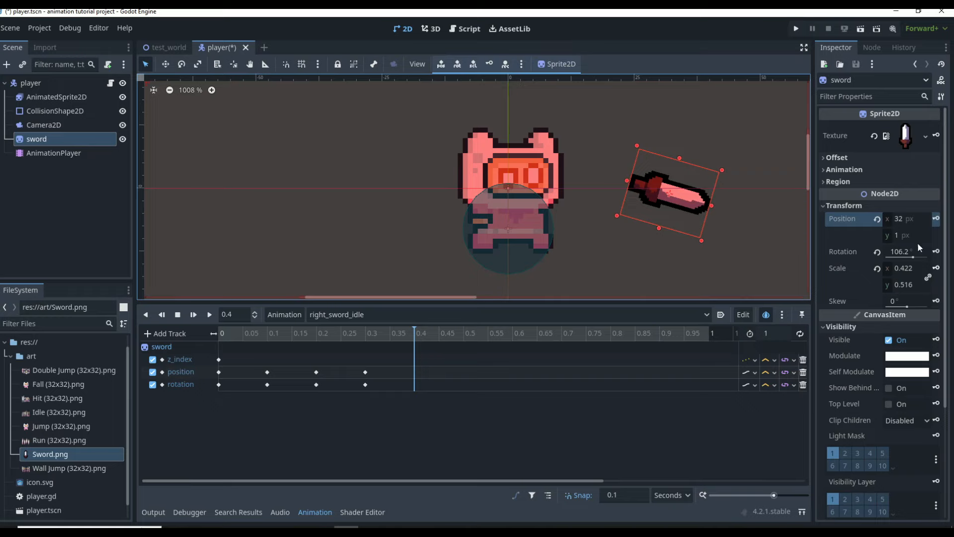
click(906, 253)
text(90)
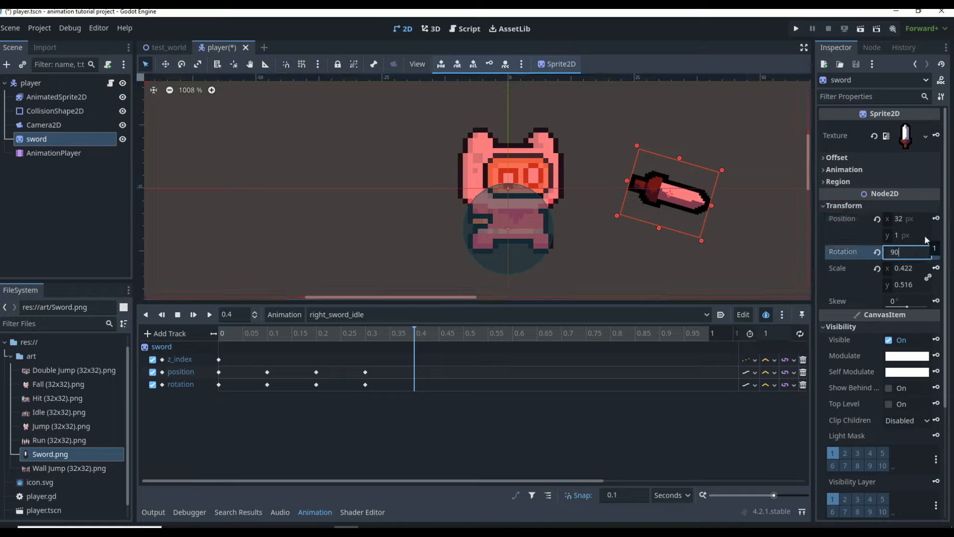
key(Return)
drag(666, 194, 667, 236)
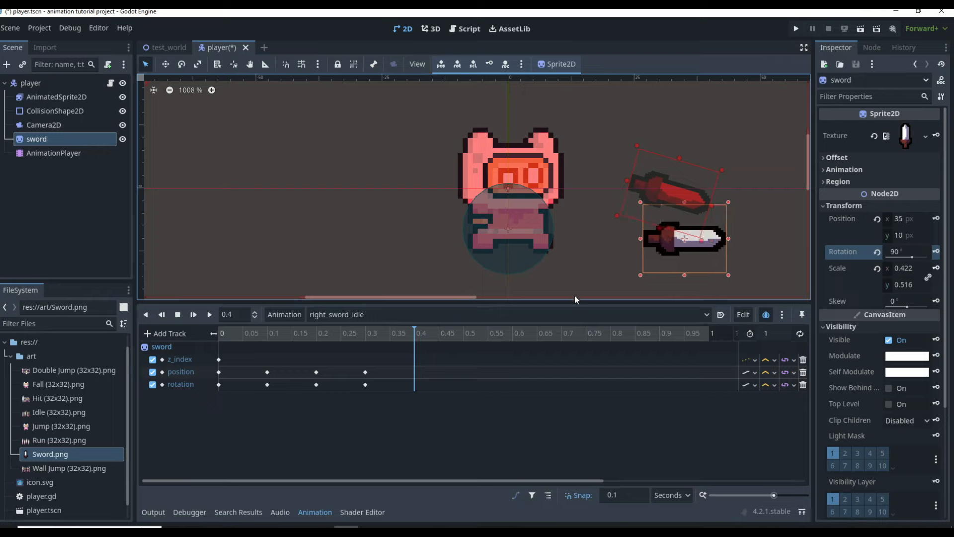
click(936, 252)
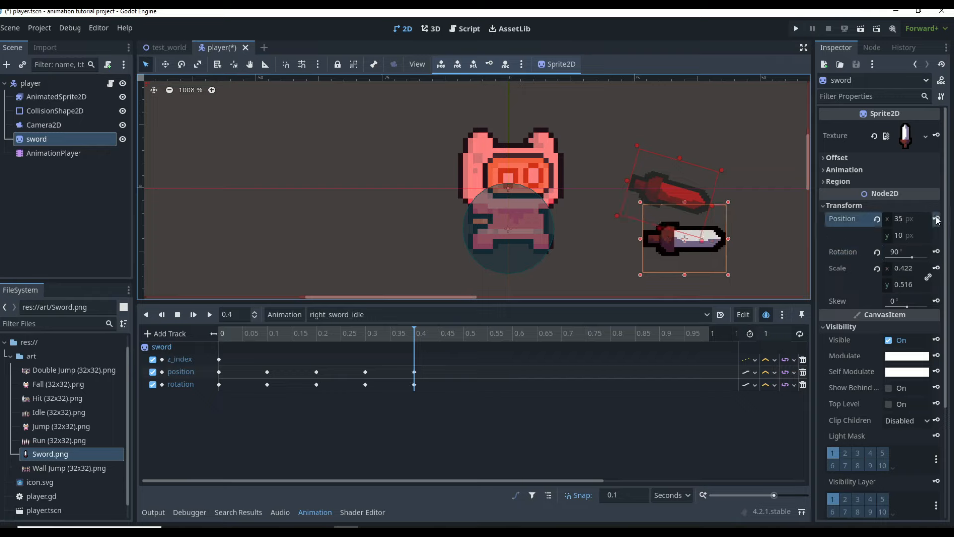
click(936, 219)
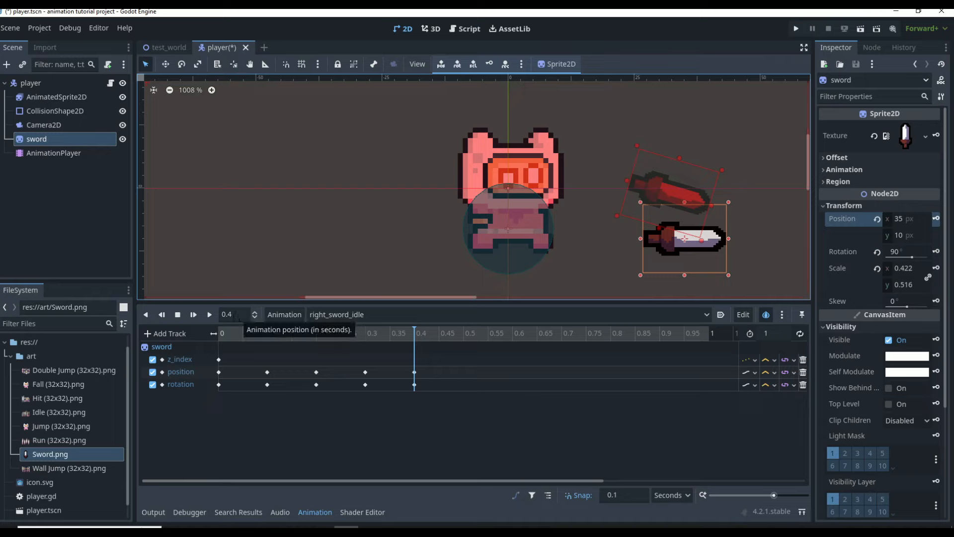
- Set the right_sword_idle animation length to 0.4 s and turn off onion skinning
click(766, 333)
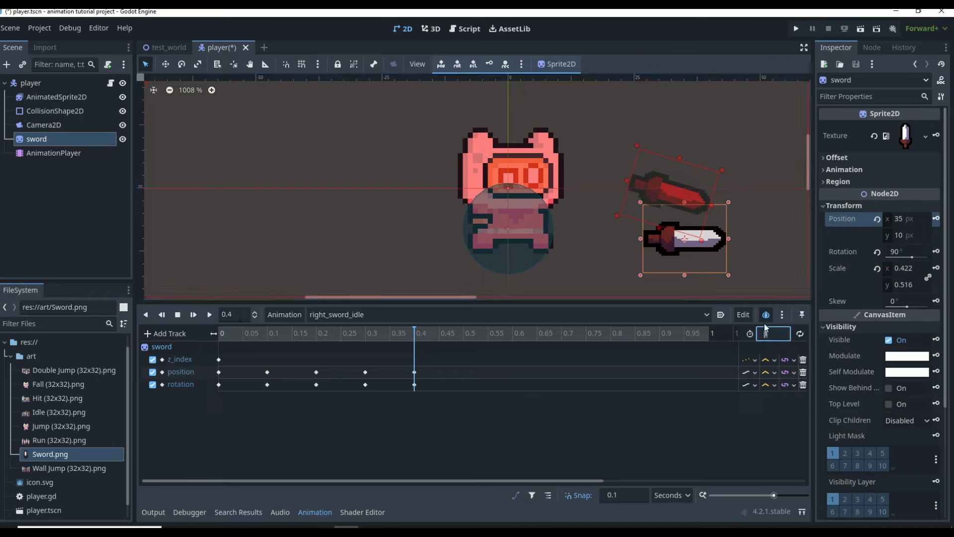
text(0.4)
key(Return)
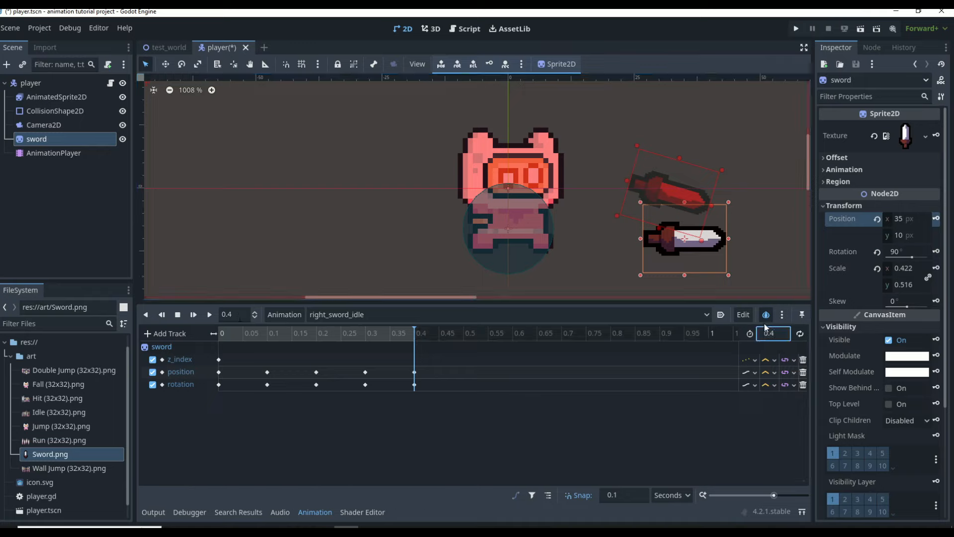
click(766, 314)
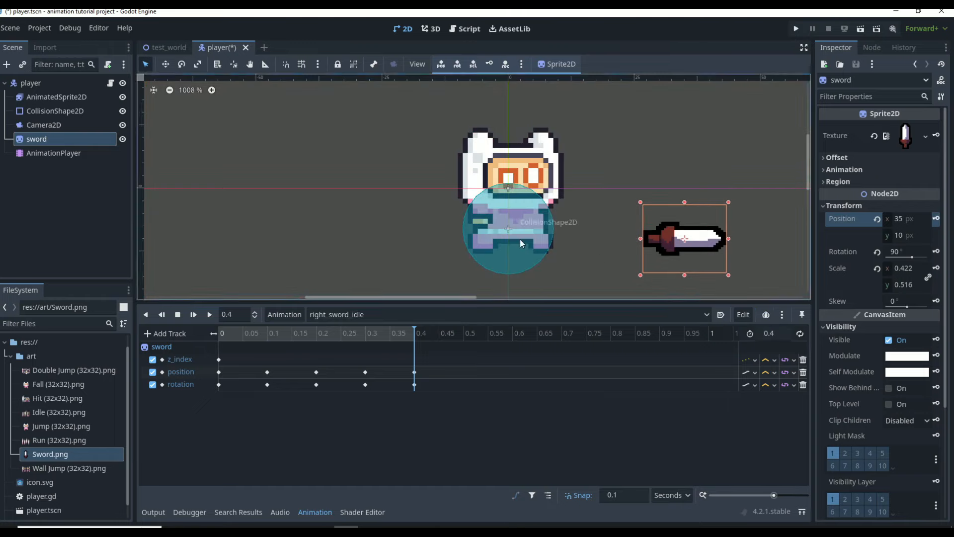
- Play right_sword_idle and scrub back from 0.4 s to 0.2 s to review the sword's motion around the character
click(210, 314)
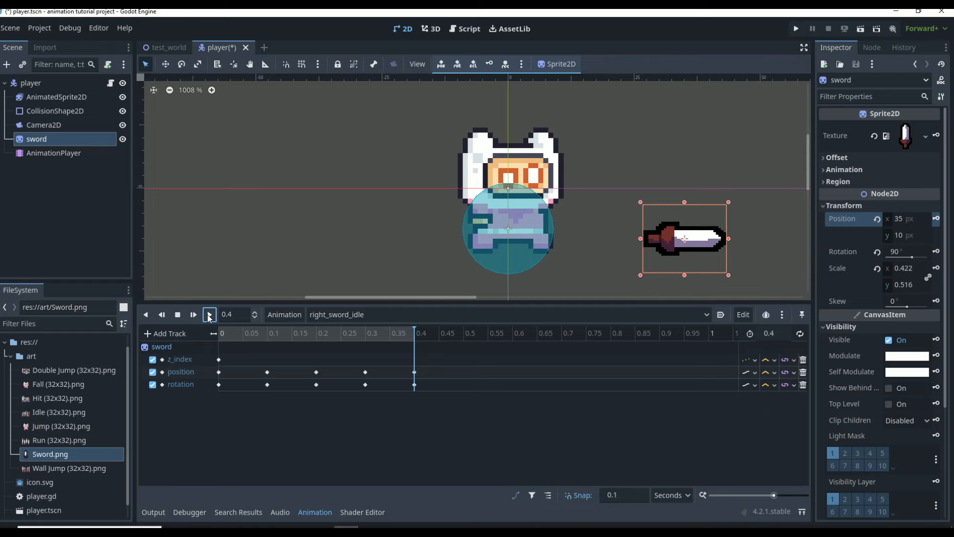
scroll(572, 220, down, 5)
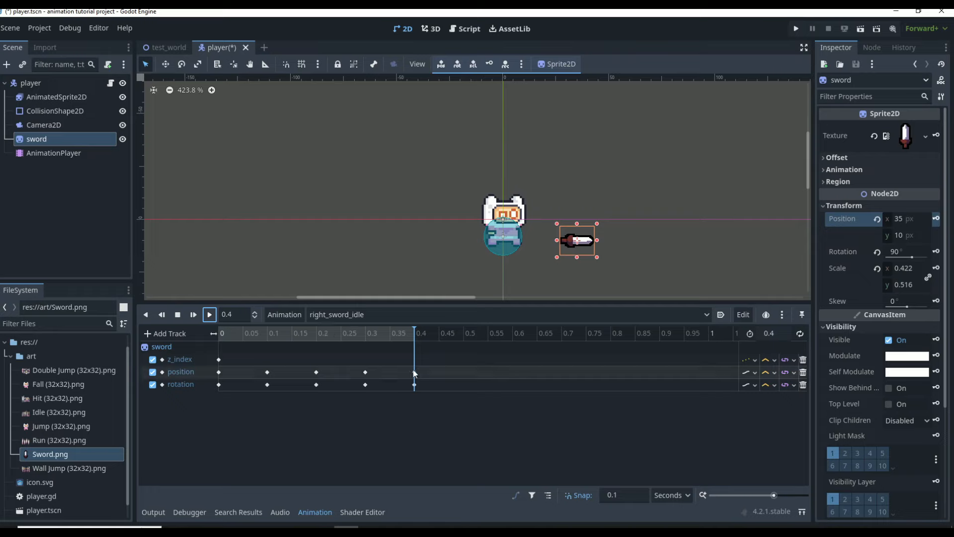
click(365, 371)
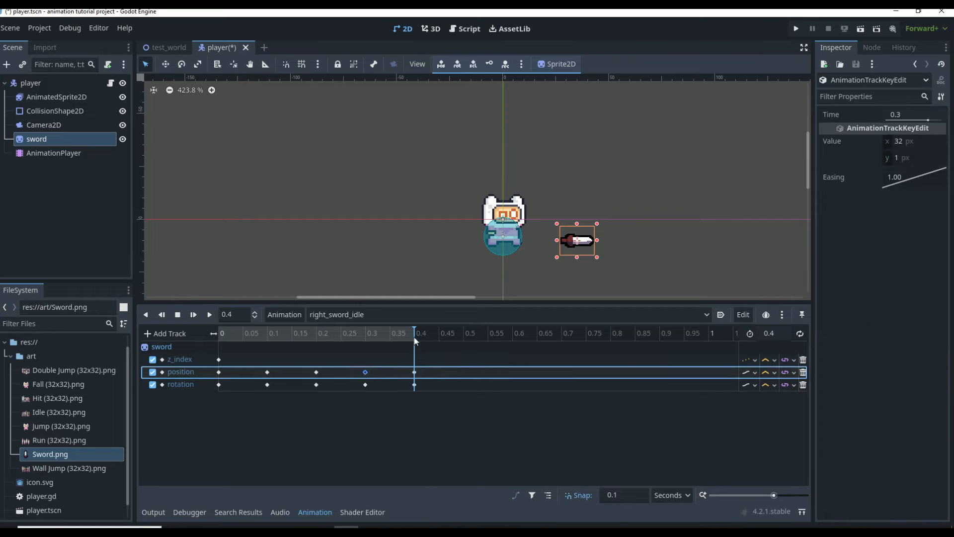
click(366, 340)
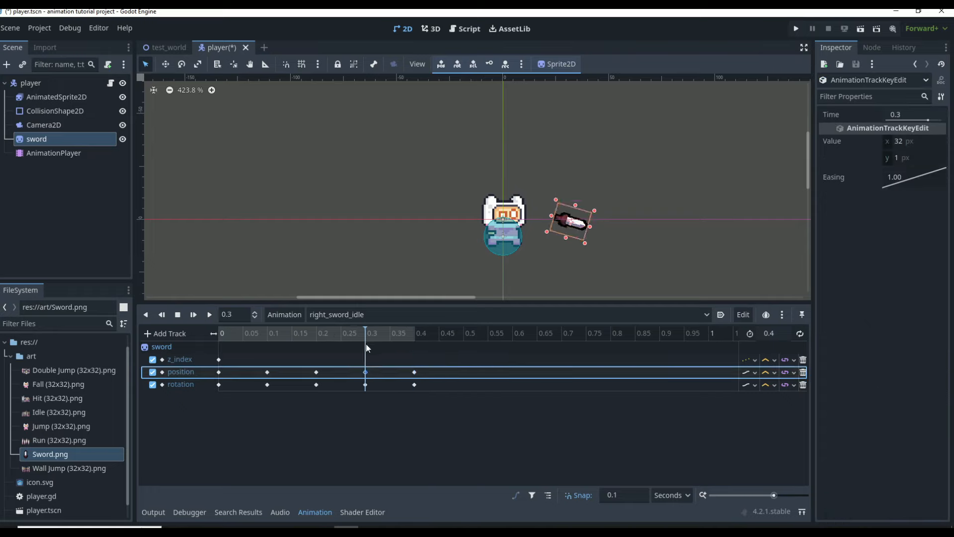
click(365, 343)
drag(364, 342, 306, 339)
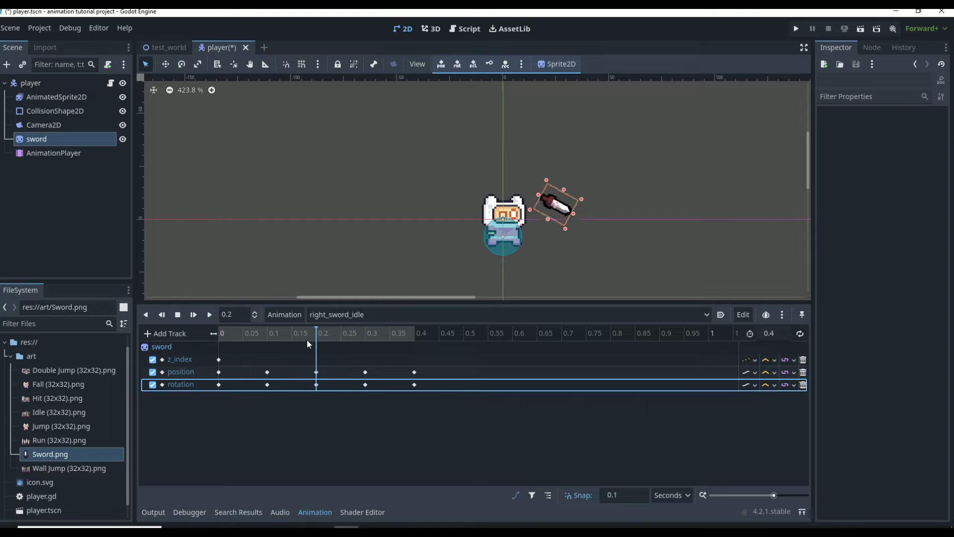
- At 0.3 s, move the sword closer to the character, to about x 26, y 3 px, and key its position and rotation
click(343, 345)
drag(557, 220, 544, 223)
click(85, 140)
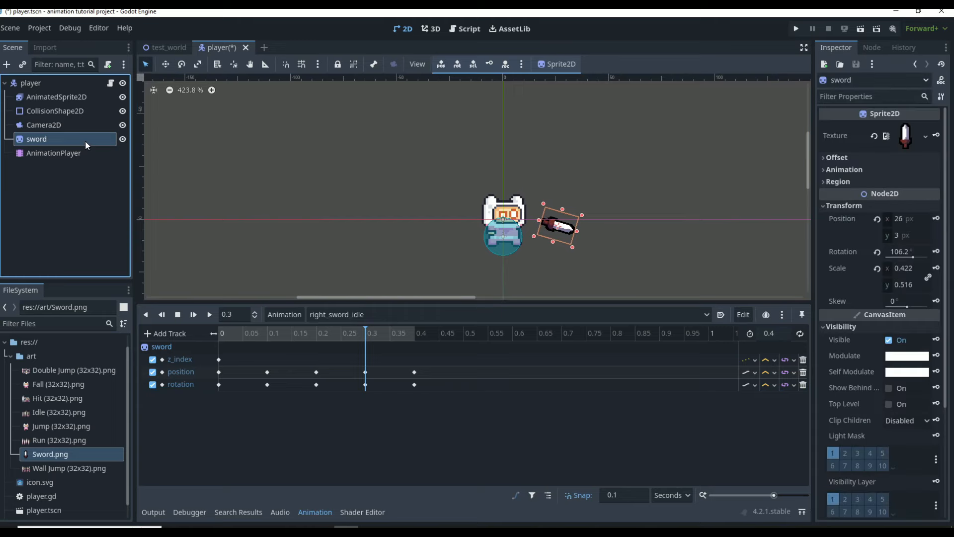
click(936, 219)
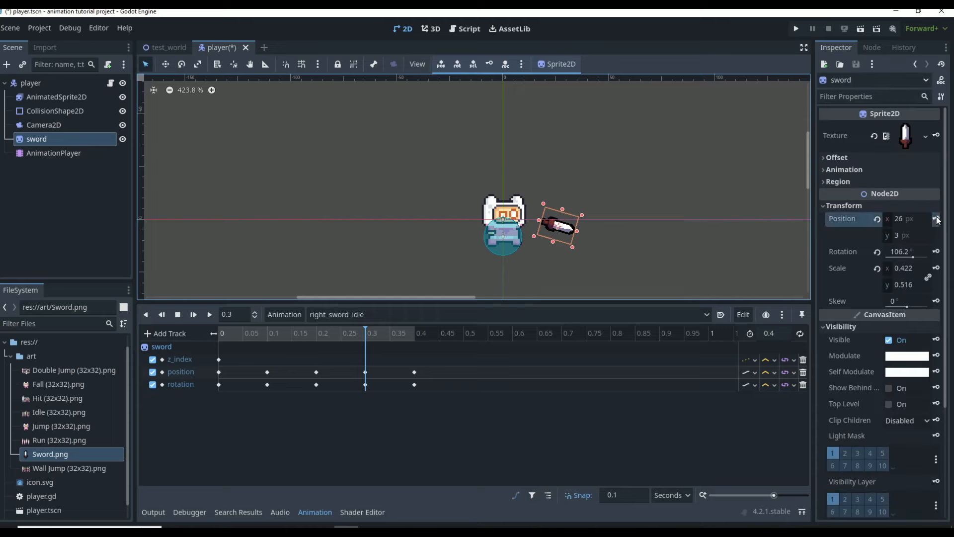
click(936, 252)
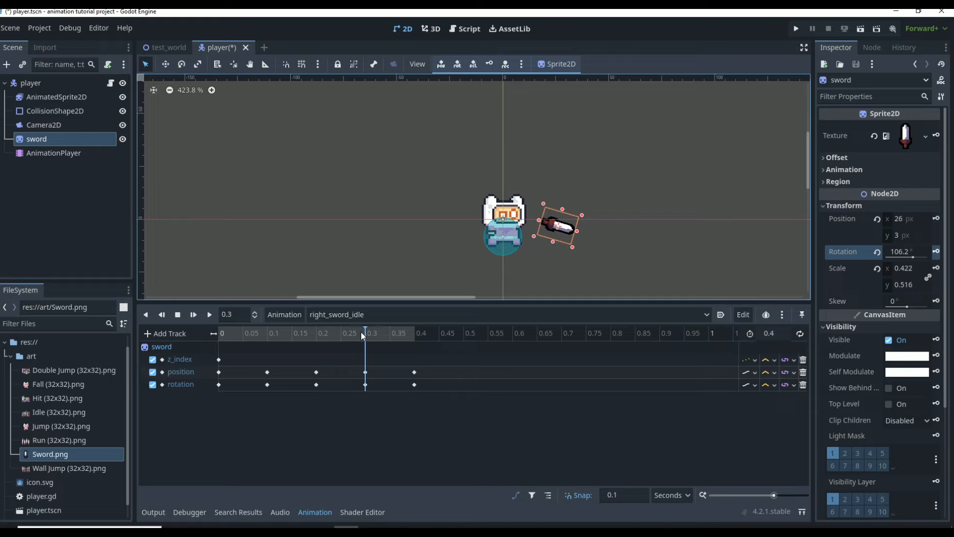
- At 0.4 s, move the sword closer to the character, to about x 26, y 10 px, and select that frame's position key
click(399, 344)
drag(564, 247, 545, 247)
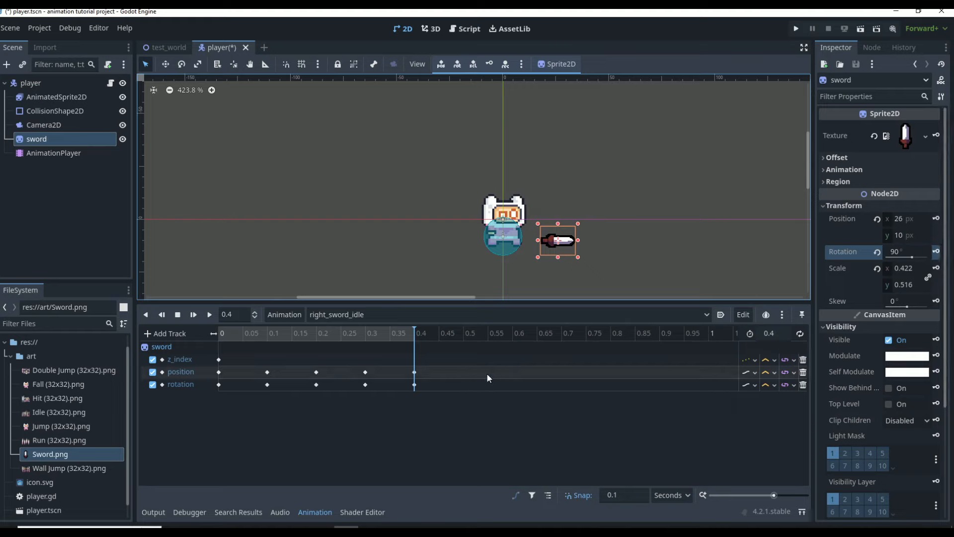
click(415, 372)
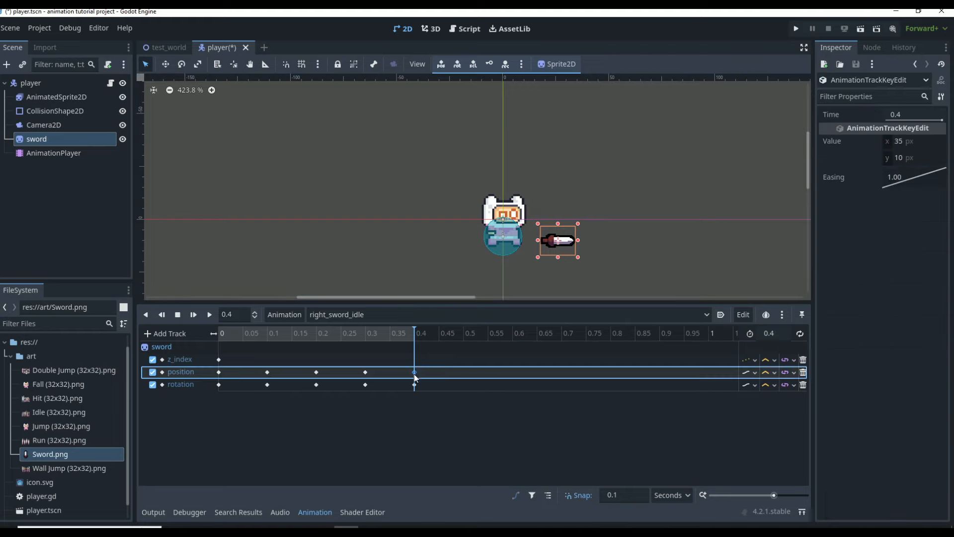
- Replace the sword's position key at 0.4 s with a duplicate of the 0.3 s position key
key(Delete)
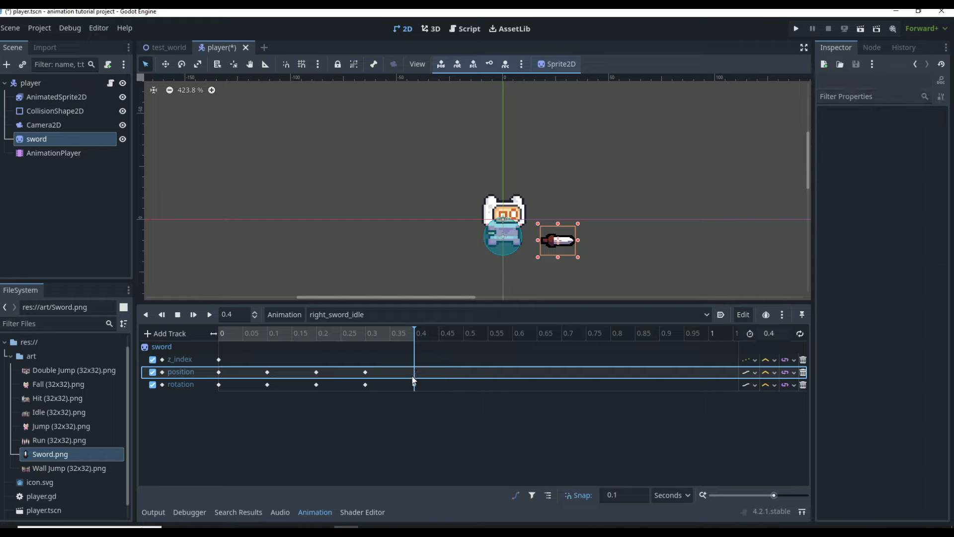
click(366, 372)
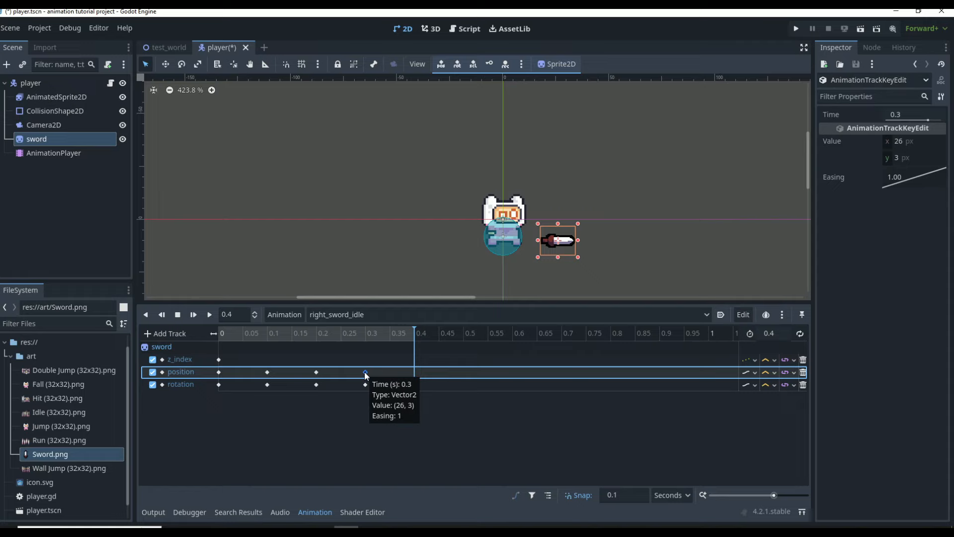
right_click(365, 371)
click(393, 397)
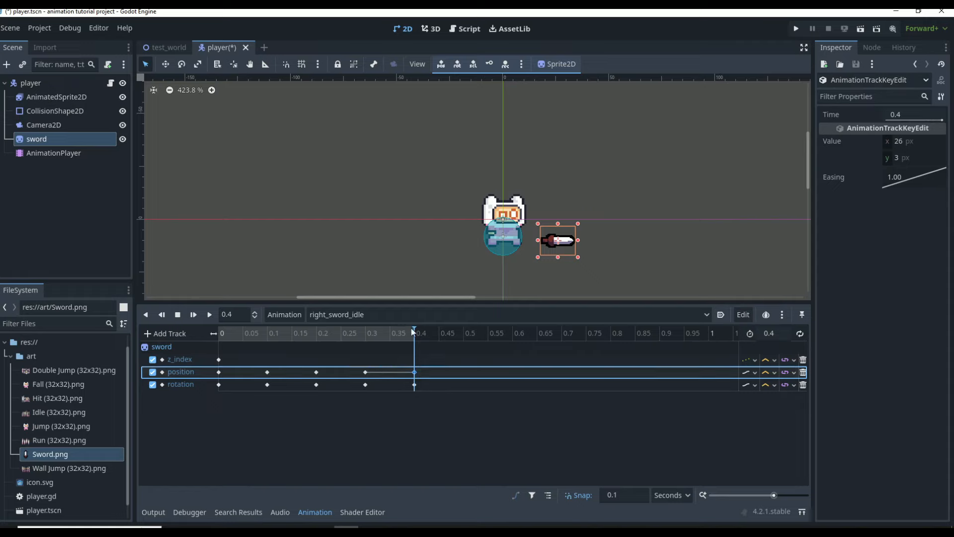
- Try to move the sword down to y 10 px in the viewport and key its position at 0.4 s
mouse_move(413, 332)
mouse_down()
mouse_move(303, 330)
mouse_move(419, 338)
mouse_move(375, 343)
mouse_move(409, 345)
mouse_move(382, 347)
mouse_move(402, 346)
mouse_up()
scroll(544, 233, up, 4)
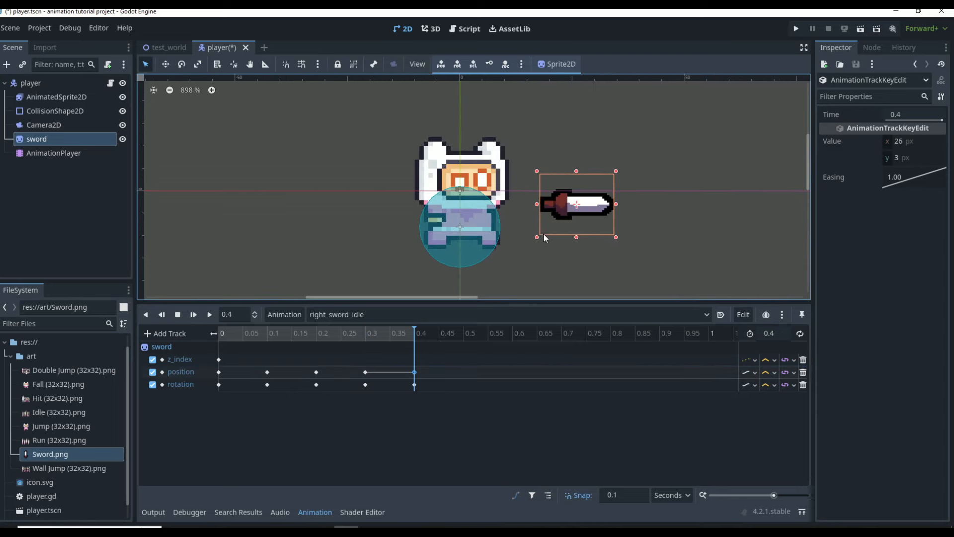
drag(563, 209, 566, 241)
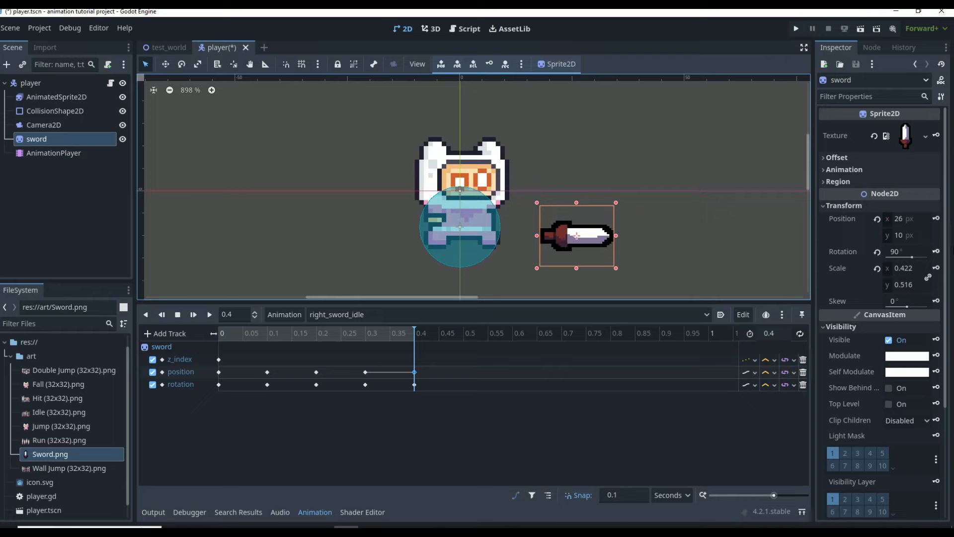
click(938, 219)
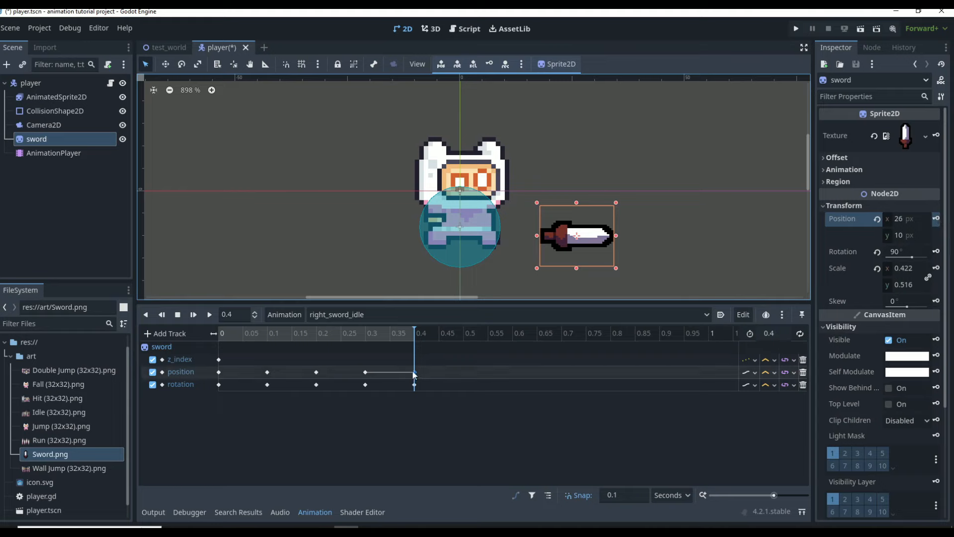
mouse_move(413, 351)
mouse_down()
mouse_move(398, 352)
mouse_move(410, 331)
mouse_move(381, 330)
mouse_move(403, 338)
mouse_move(380, 338)
mouse_move(414, 337)
mouse_up()
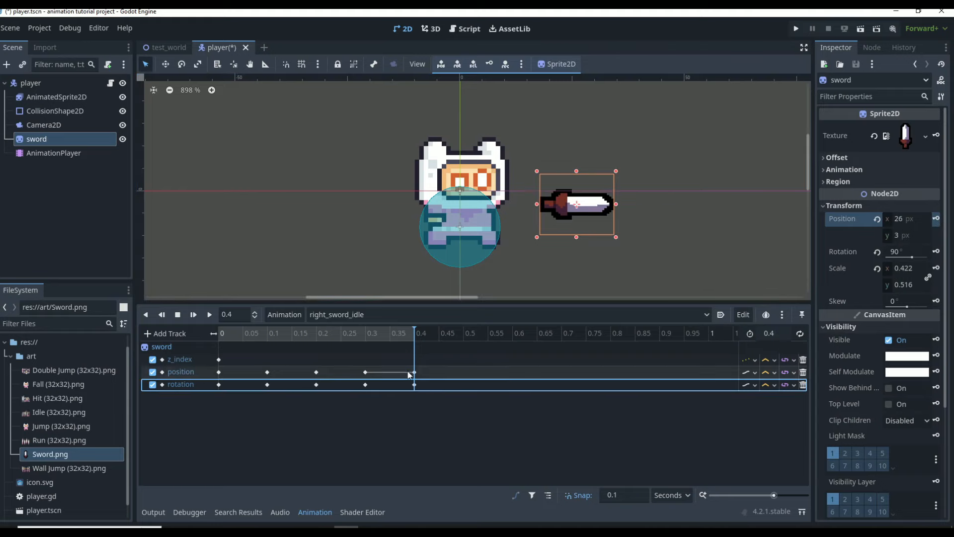
- Set the y value of the 0.4 s position key to 10 px
click(415, 372)
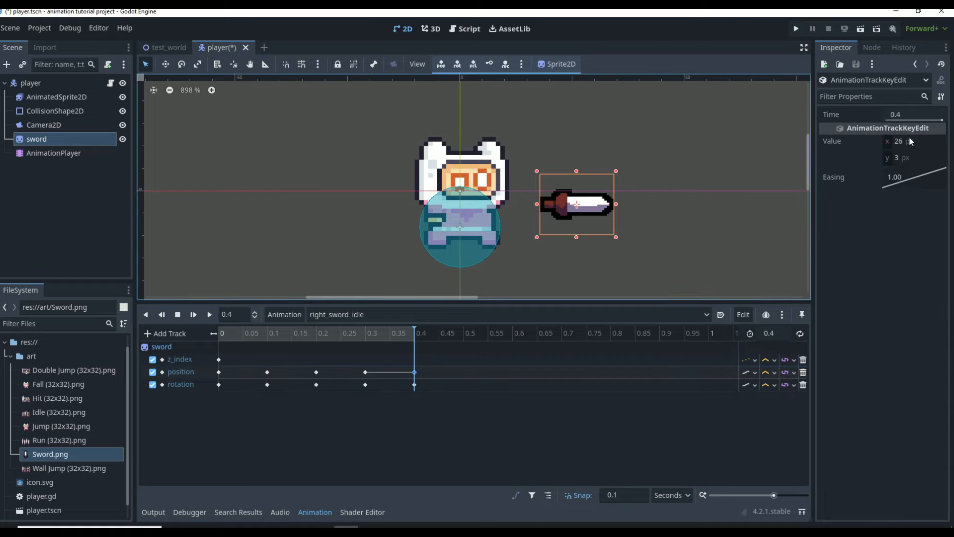
click(909, 158)
text(10)
key(Return)
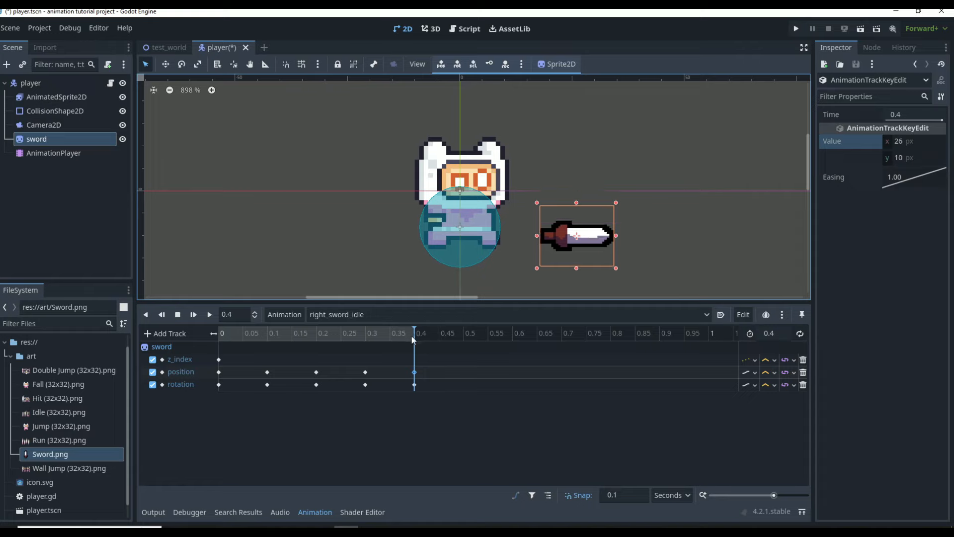
- Play the right_sword_idle animation several times to check the sword's swing
click(209, 314)
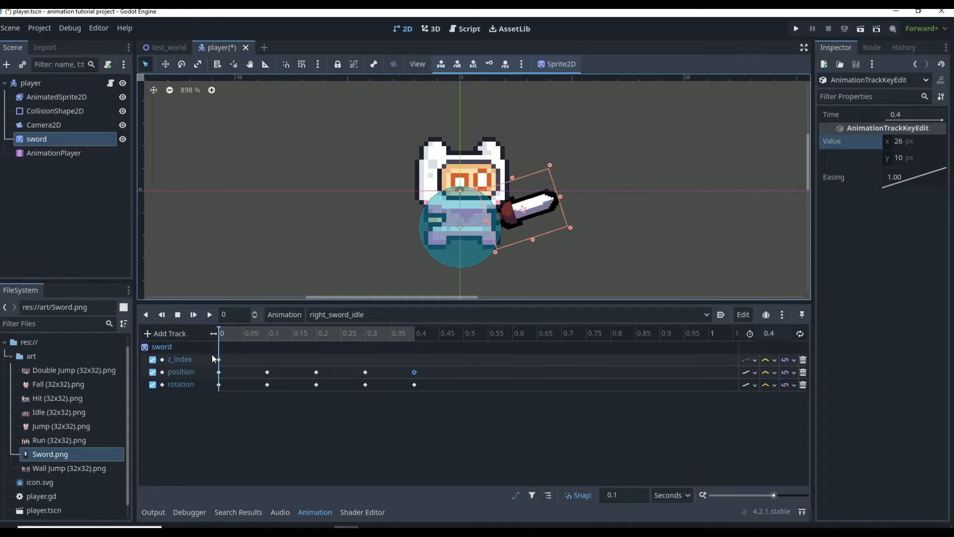
scroll(432, 182, down, 5)
click(211, 314)
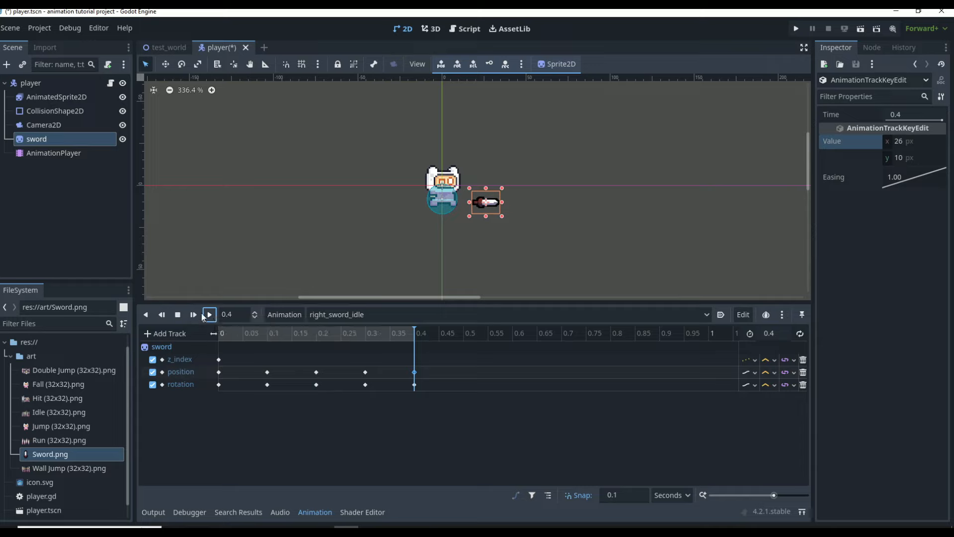
click(206, 314)
click(208, 315)
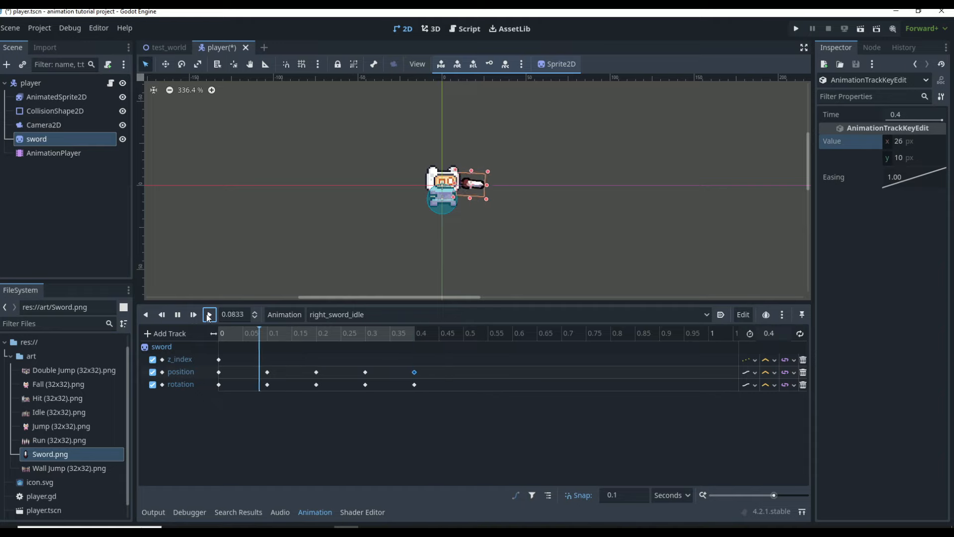
click(209, 315)
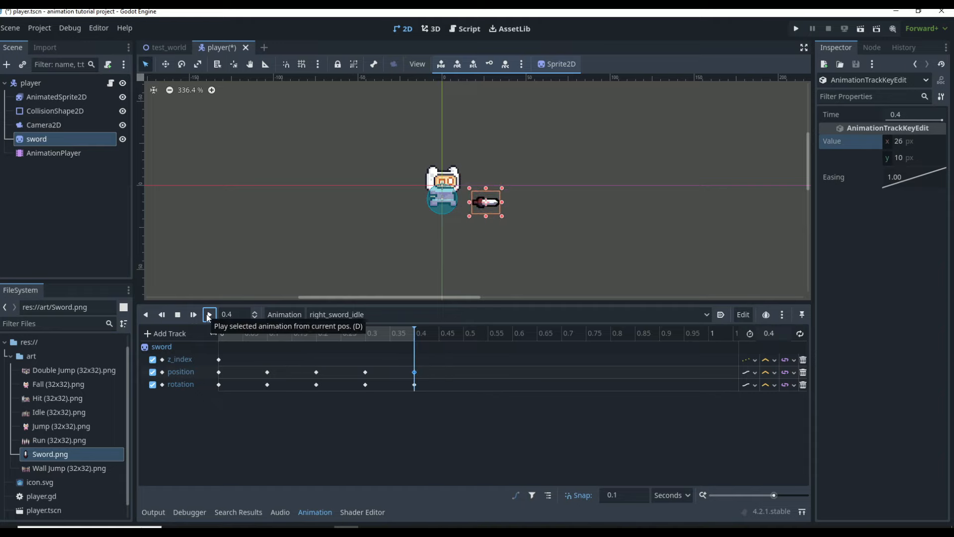
click(209, 315)
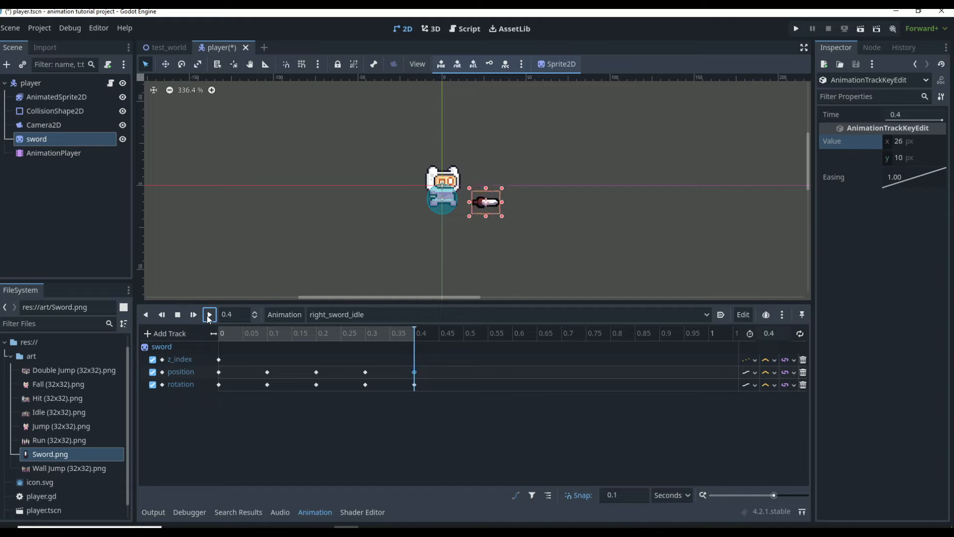
- Step through the sword's poses from 0 to 0.3 s, then replay the animation from the start
click(267, 372)
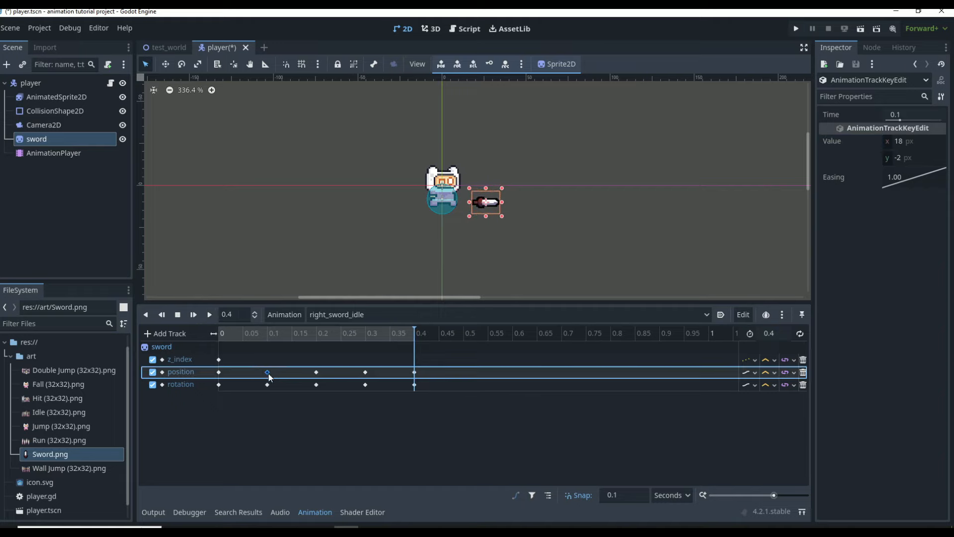
drag(413, 333, 223, 345)
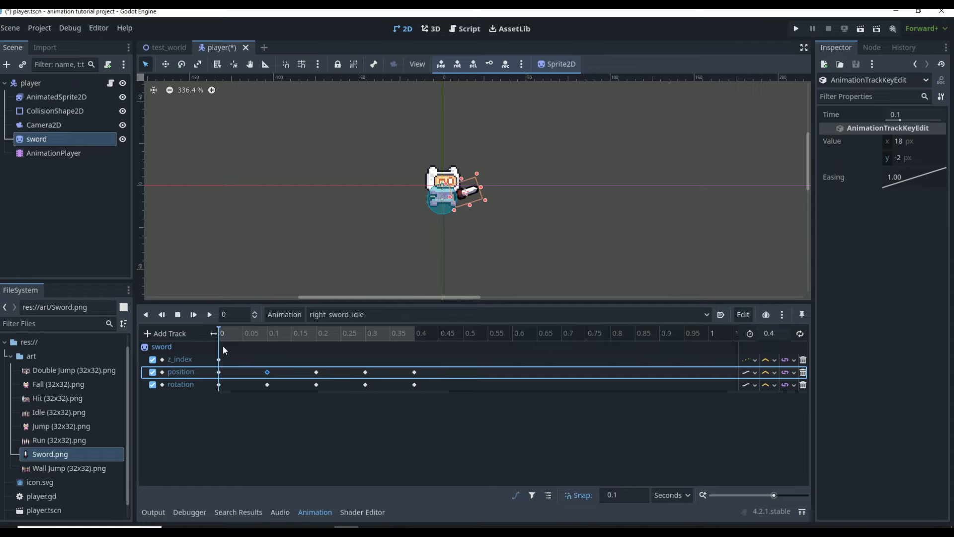
click(268, 349)
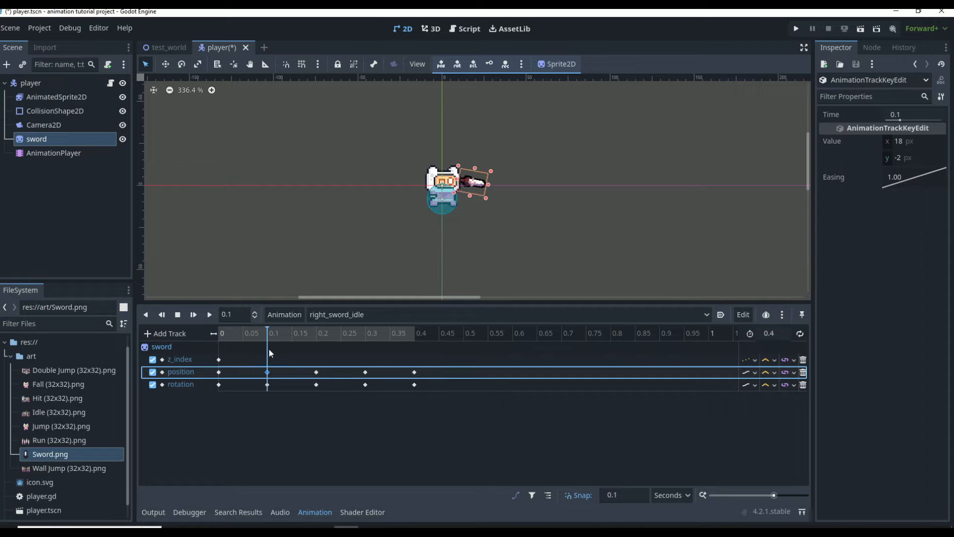
click(306, 346)
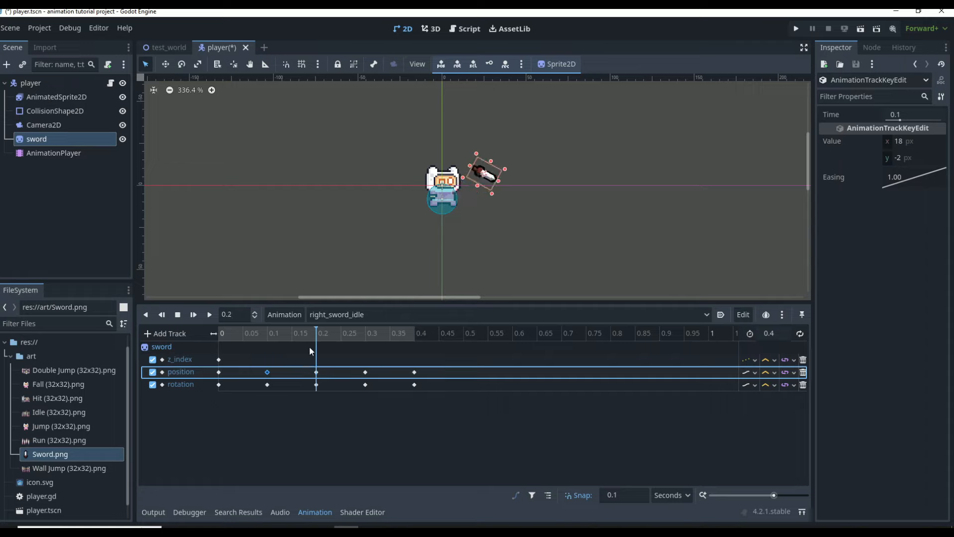
click(347, 347)
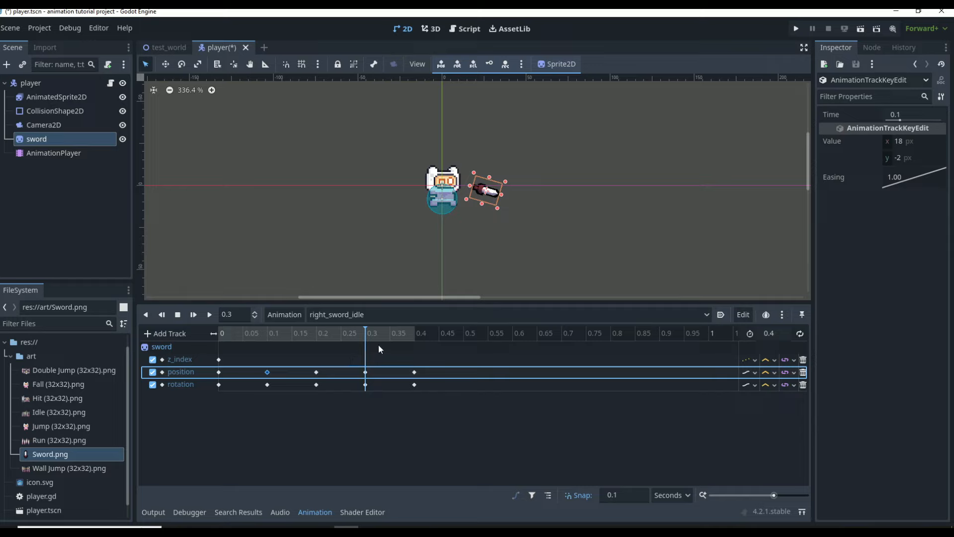
drag(379, 345, 199, 344)
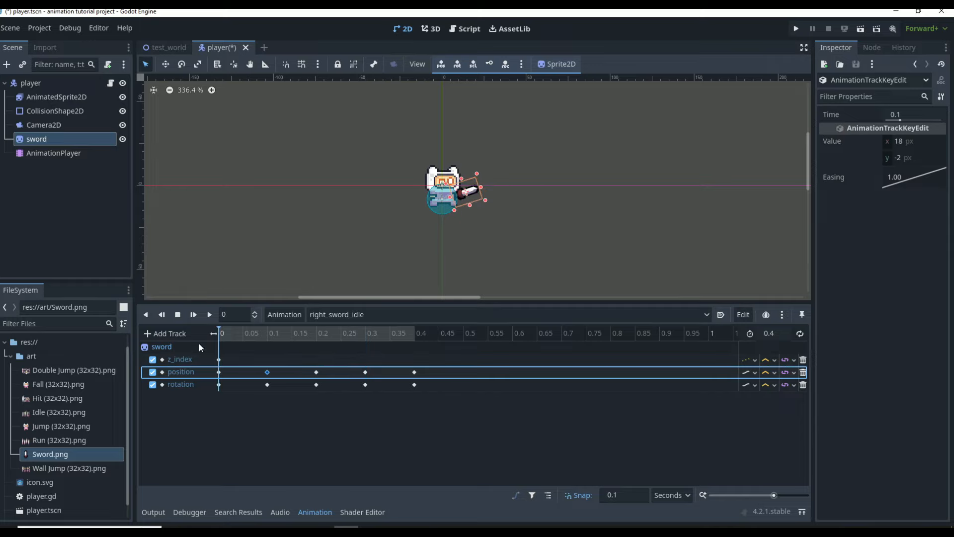
click(210, 315)
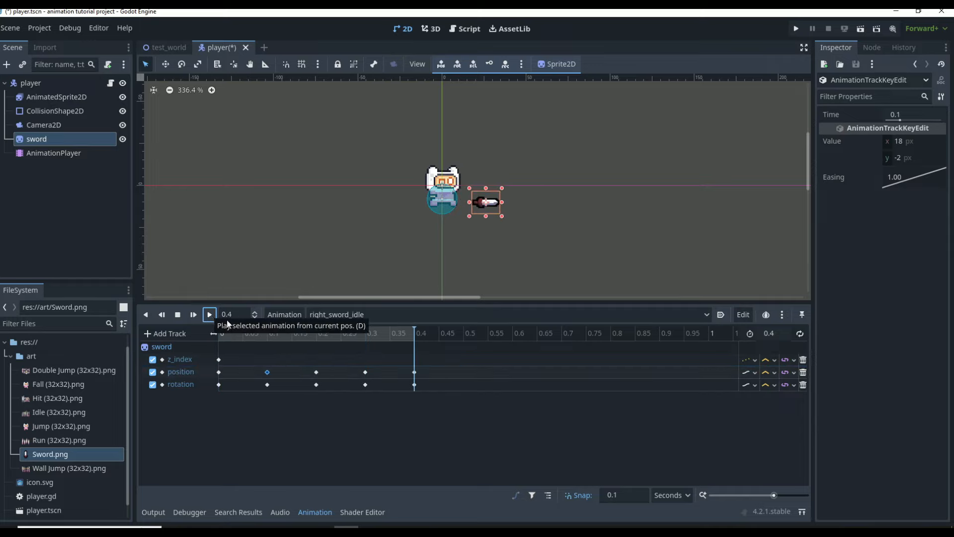
- Set the animation length to 0.8 seconds
click(772, 333)
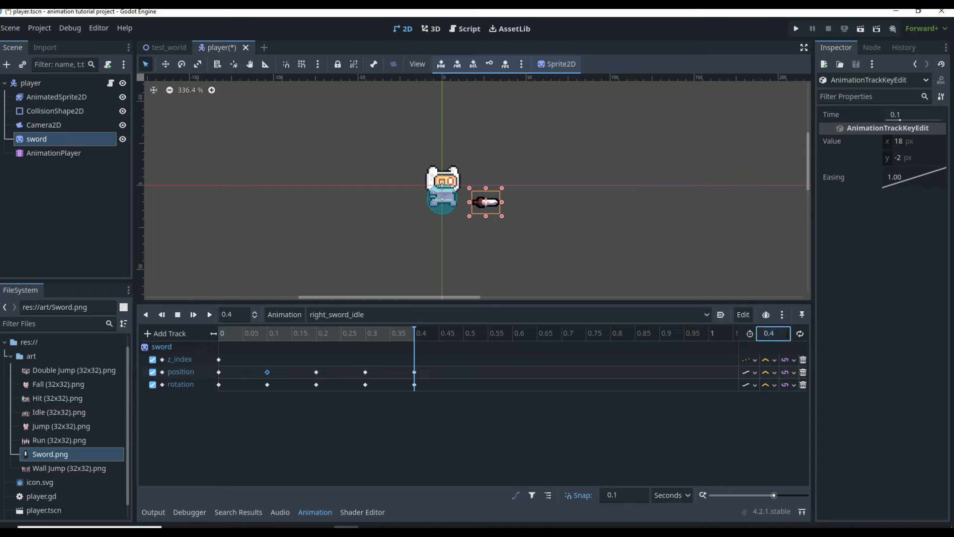
key(BackSpace)
text(8)
key(Return)
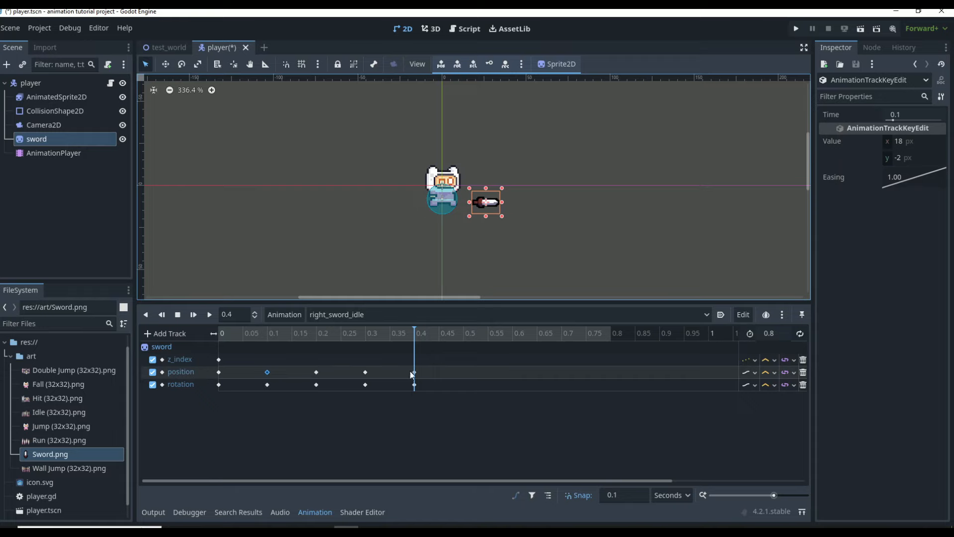
- Move the last position and rotation keys to 0.8 s and the 0.3 s keys to 0.6 s
drag(413, 372, 490, 372)
drag(414, 384, 610, 385)
drag(364, 371, 517, 377)
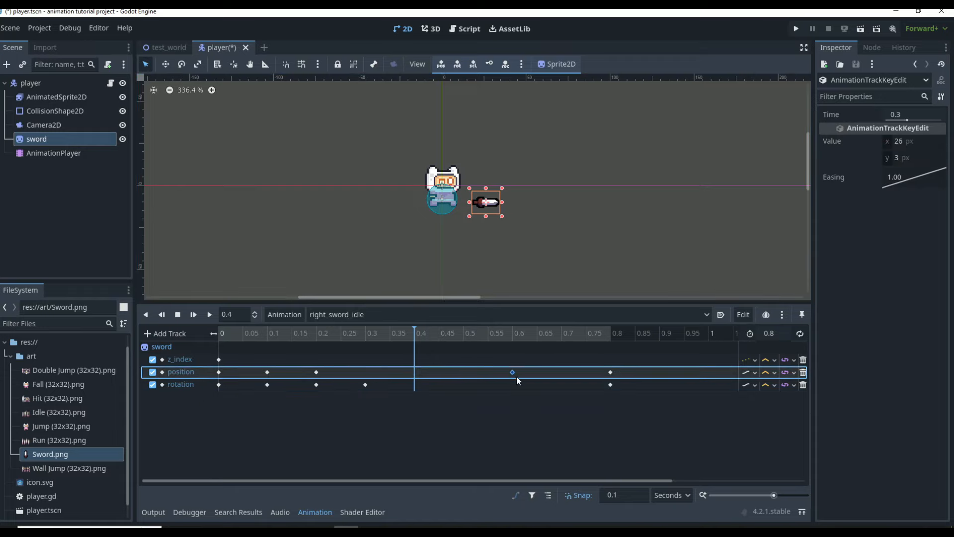
drag(366, 386, 505, 396)
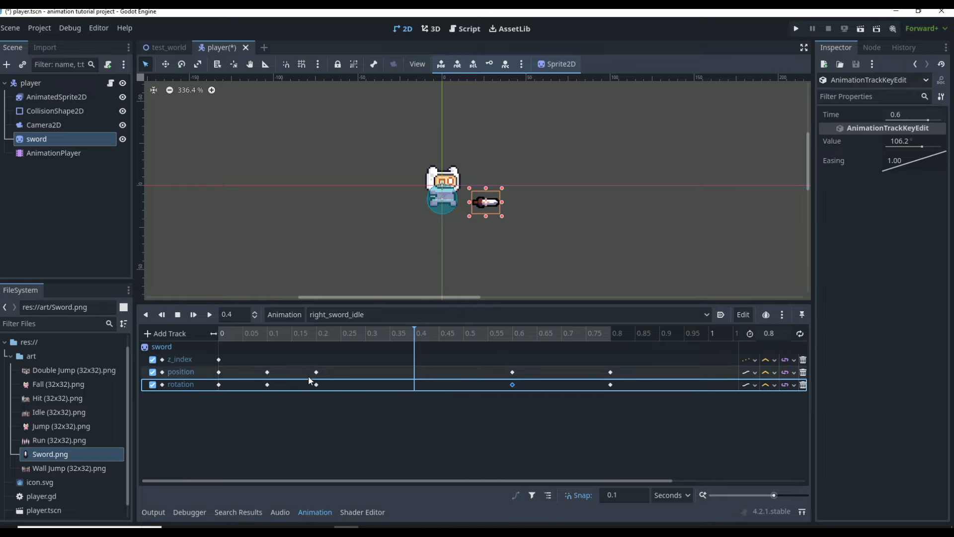
- Move the 0.2 s position and rotation keys to 0.4 s and the 0.1 s keys to 0.2 s, and play the animation
drag(316, 373, 396, 385)
drag(316, 384, 416, 391)
drag(268, 372, 316, 386)
drag(414, 332, 230, 338)
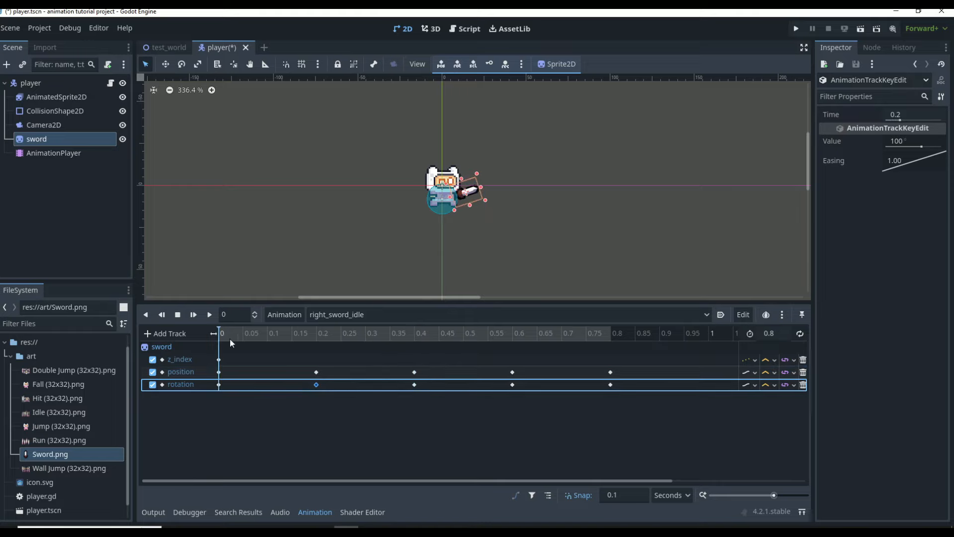
click(210, 314)
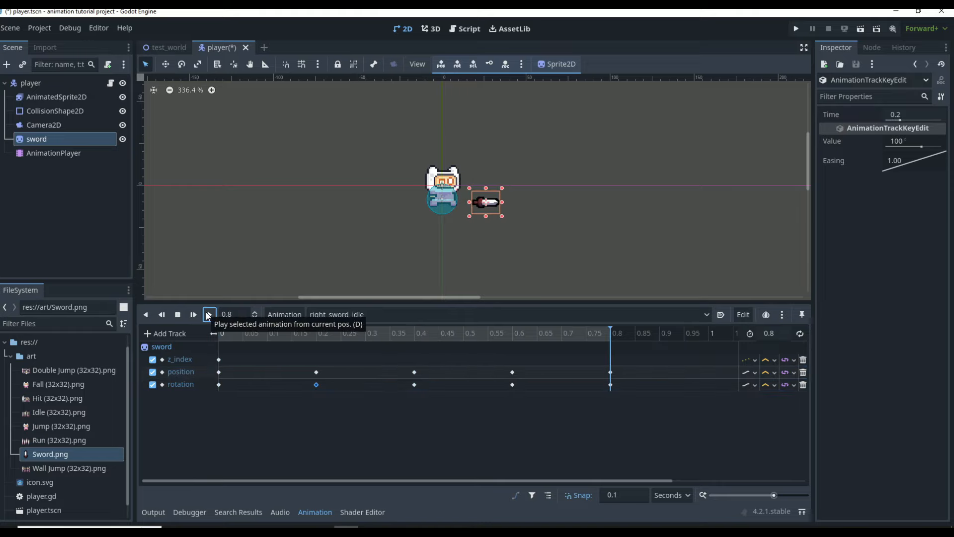
- Move the 0.2 s position and rotation keys to 0.1 s and replay the animation from the start
drag(316, 373, 281, 385)
drag(605, 335, 410, 373)
click(412, 350)
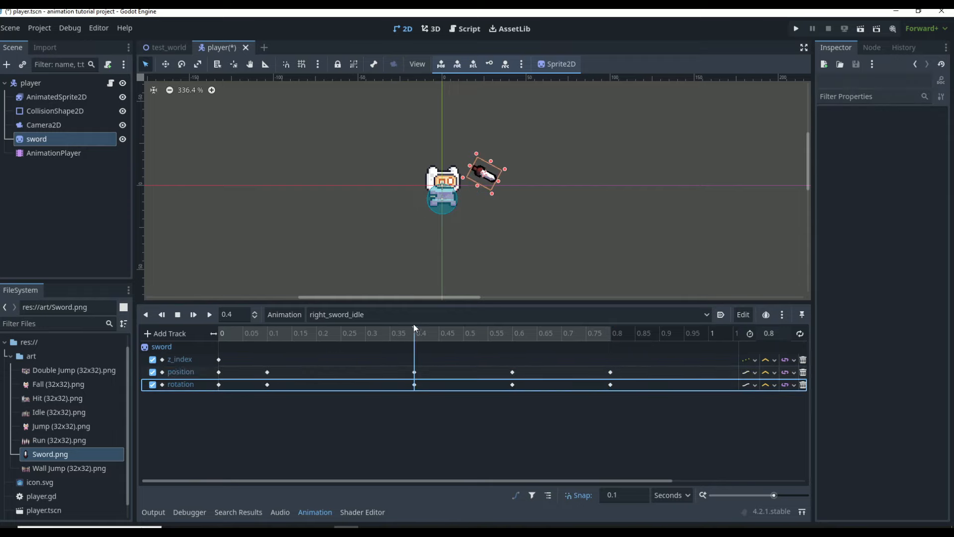
drag(415, 327, 226, 340)
click(210, 314)
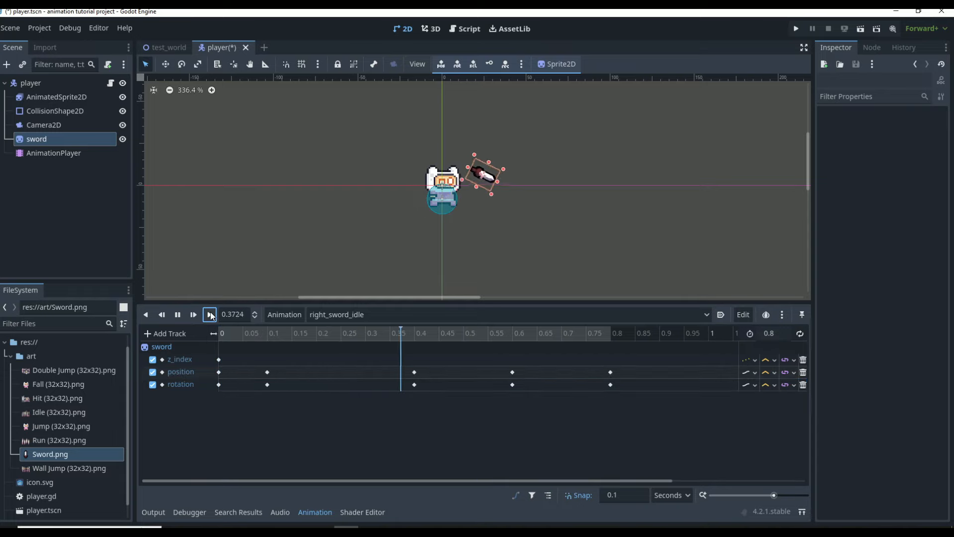
- Move the 0.4 s position and rotation keys to 0.3 s and replay the animation from the start
drag(416, 373, 359, 385)
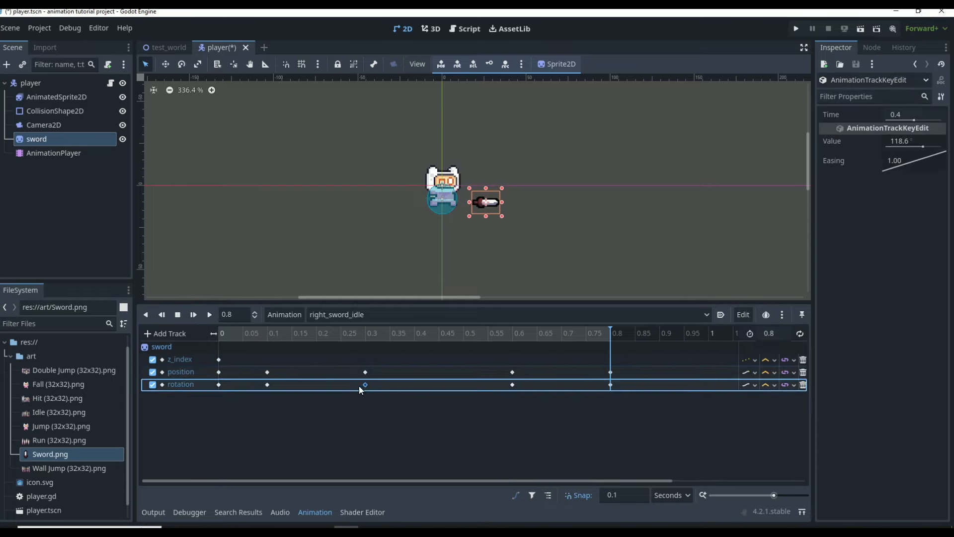
drag(598, 334, 217, 317)
click(211, 313)
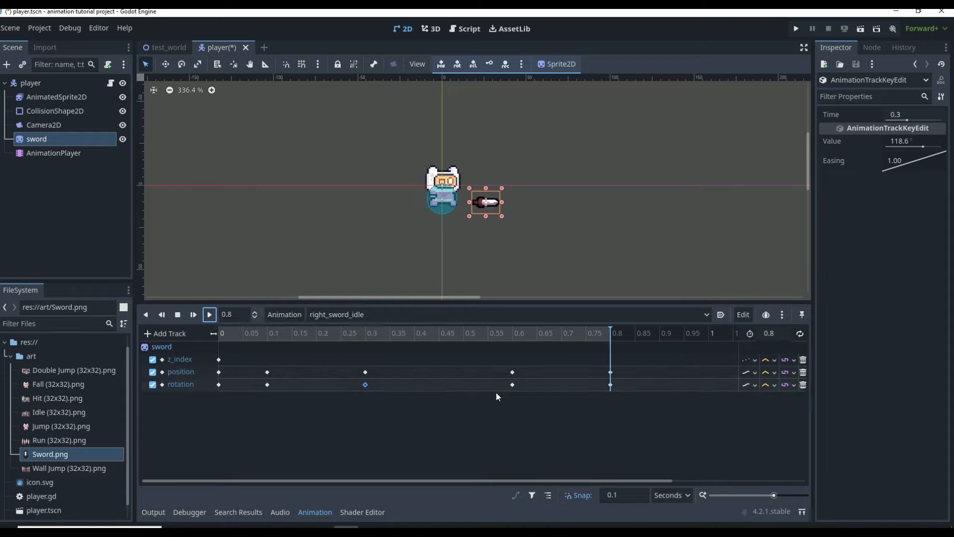
- Move the 0.6 s position and rotation keys to 0.5 s and the 0.8 s keys to 0.7 s, and rewind to the start
drag(508, 371, 463, 386)
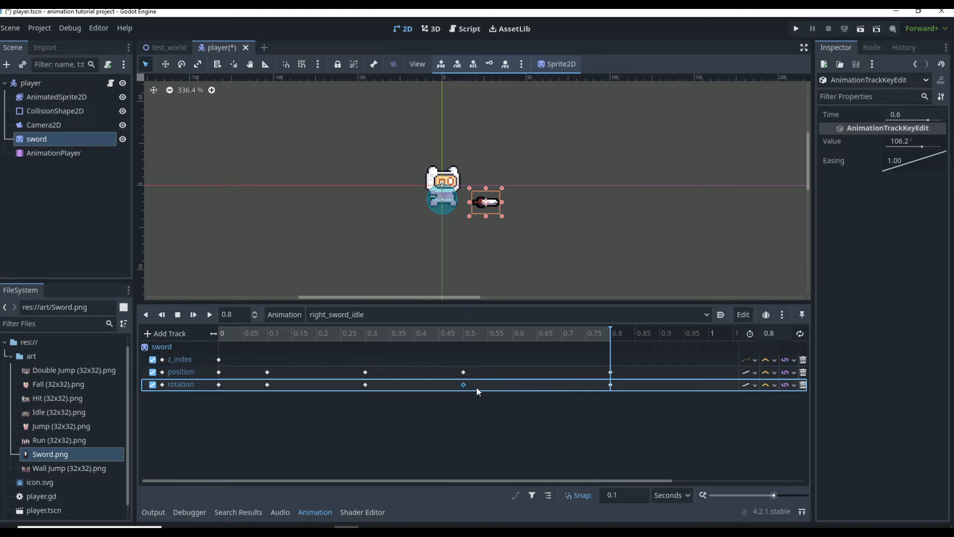
drag(611, 372, 562, 386)
click(610, 343)
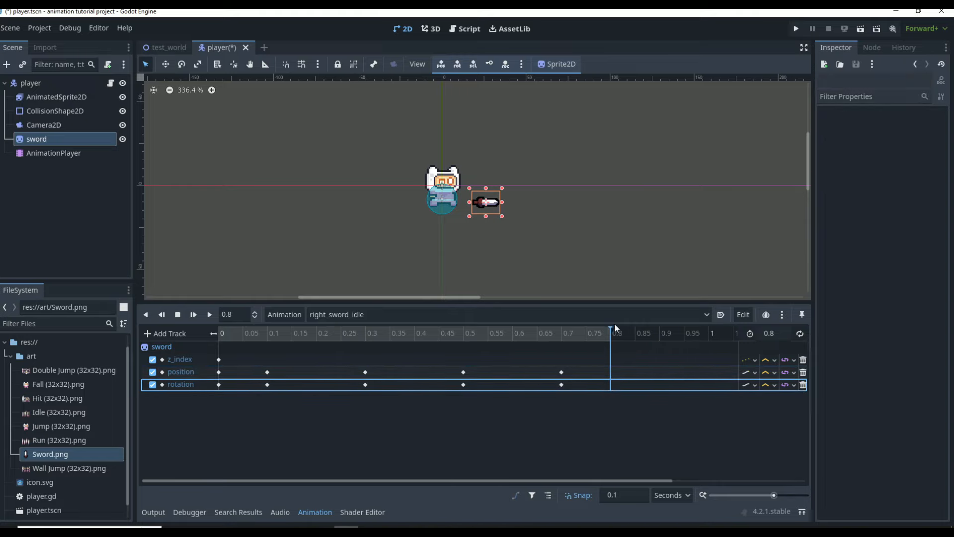
click(562, 333)
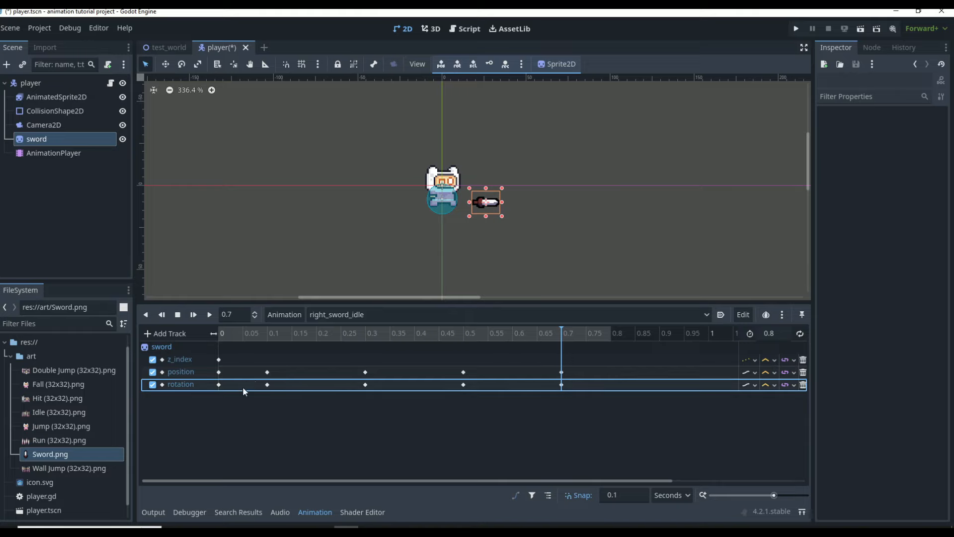
drag(560, 329, 189, 335)
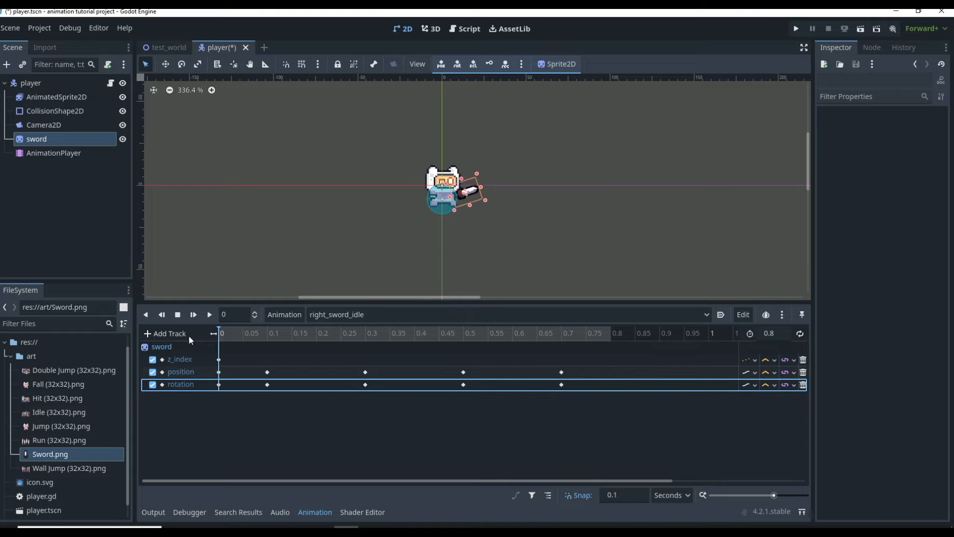
- Move the 0.7 s position and rotation keys to 0.6 s and replay the animation from the start
click(209, 315)
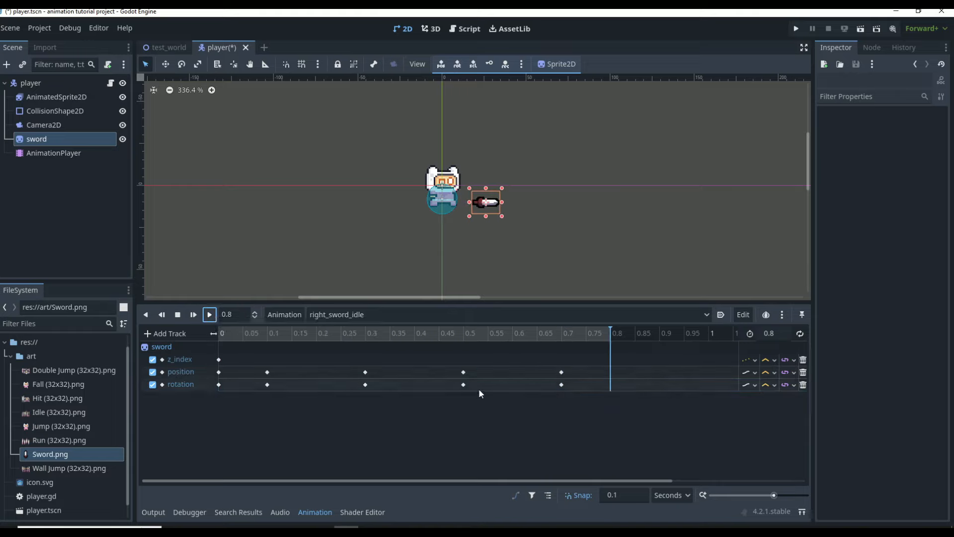
click(561, 372)
drag(541, 374, 521, 386)
drag(613, 337, 214, 336)
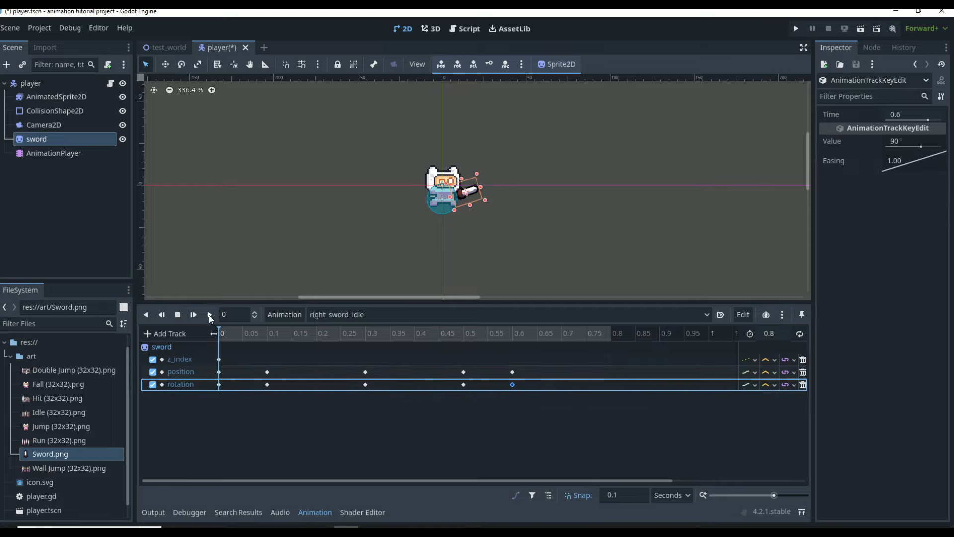
click(209, 314)
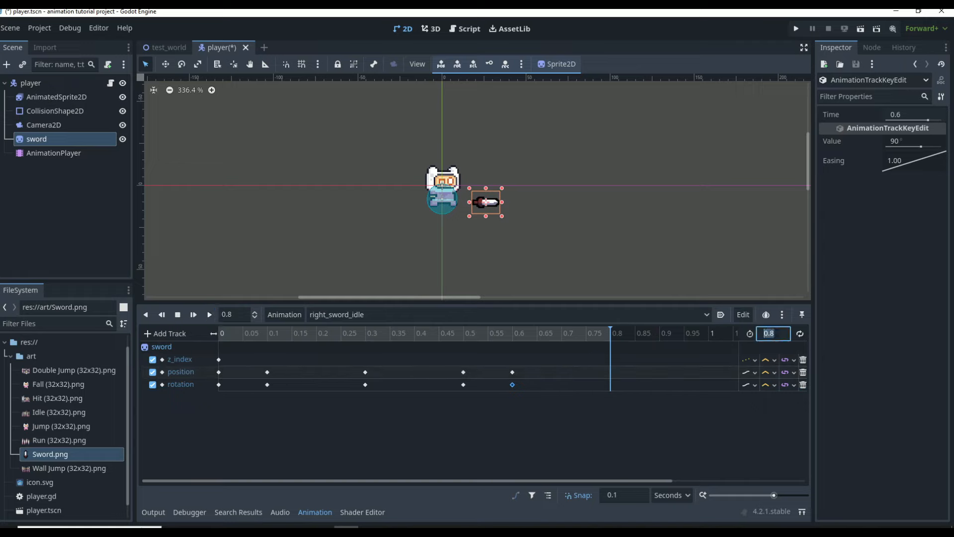
- Set the right_sword_idle animation length to 0.6 seconds and play it from the start
click(768, 334)
key(BackSpace)
text(6)
key(Return)
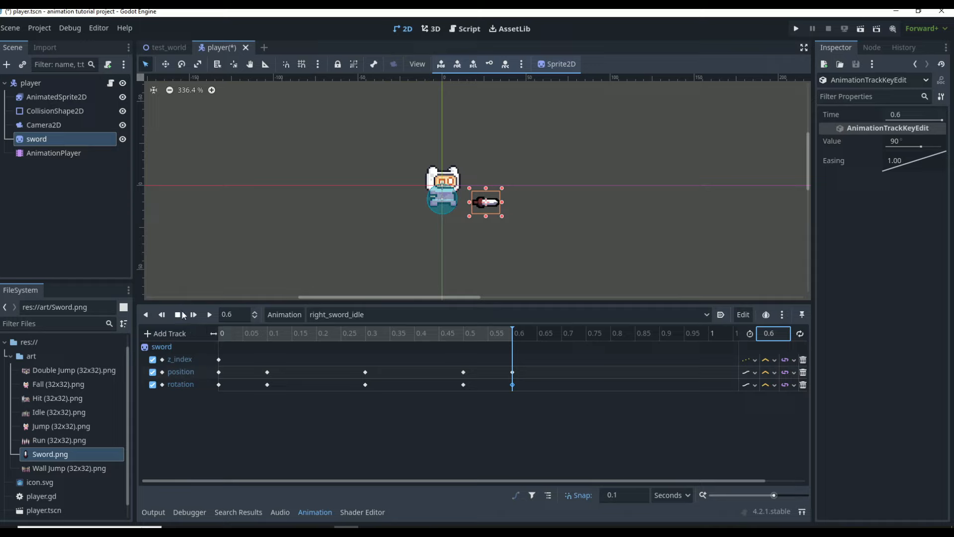
click(144, 314)
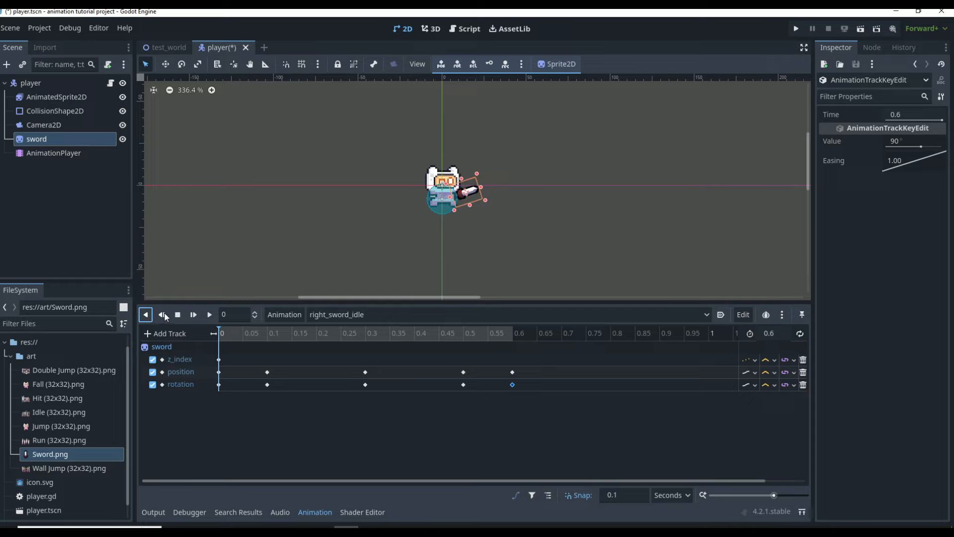
click(164, 315)
click(194, 315)
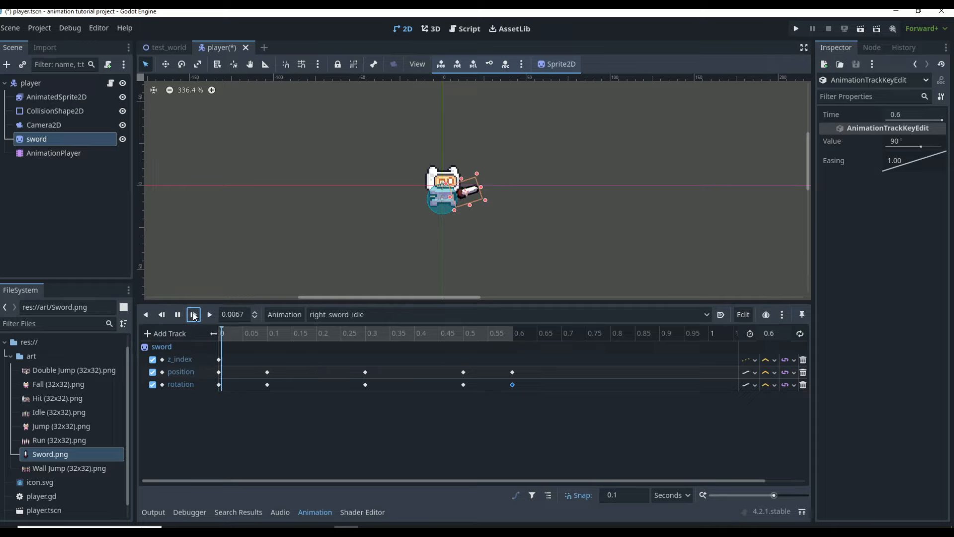
click(210, 315)
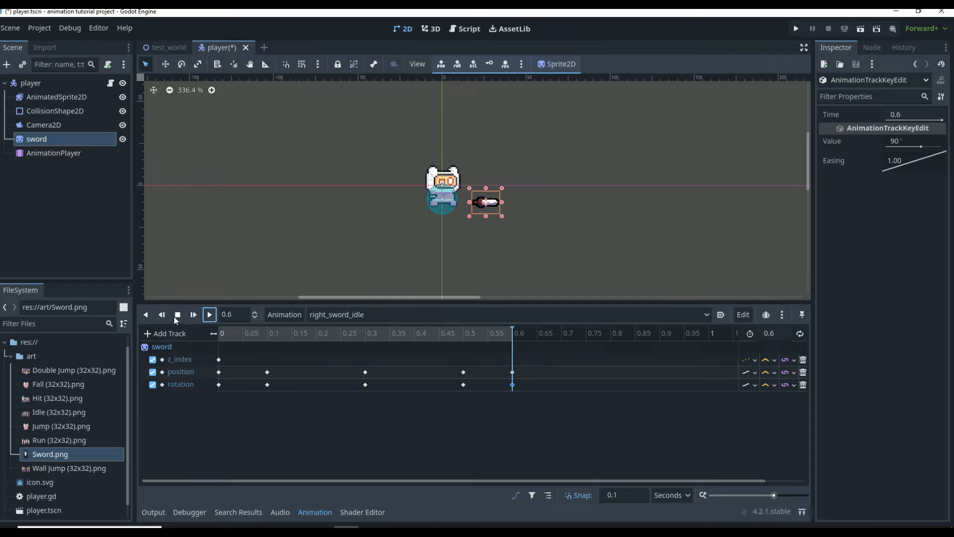
- Replay the shortened sword animation from the start and save the player scene
click(177, 316)
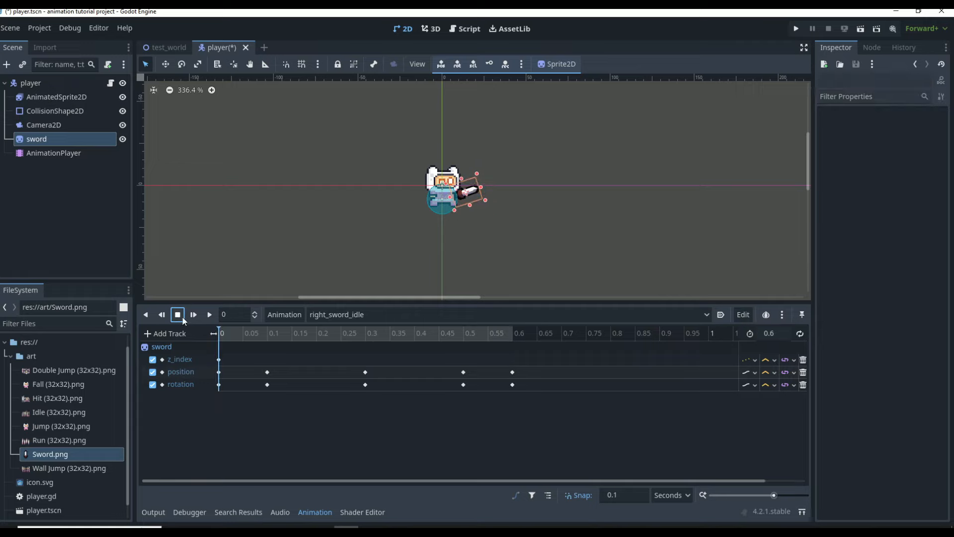
click(211, 315)
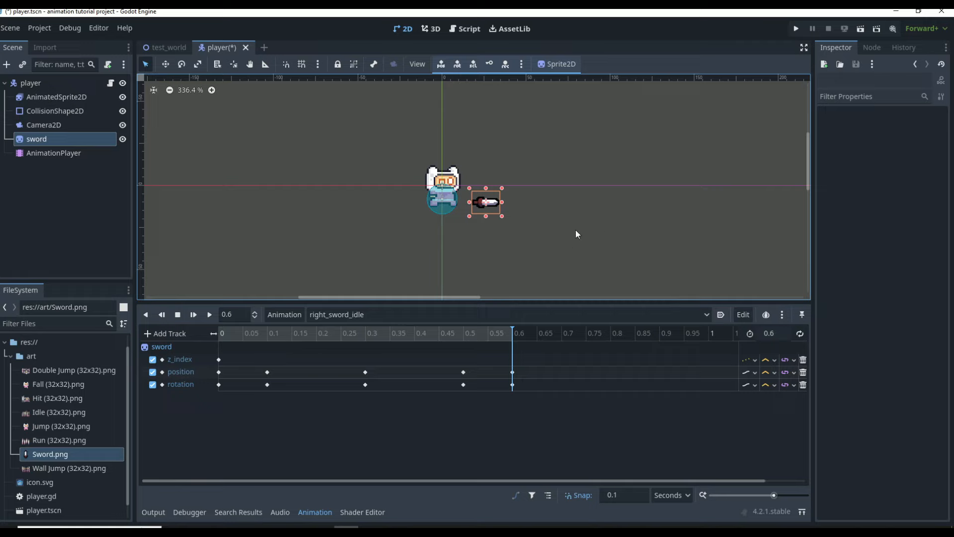
key(ctrl+s)
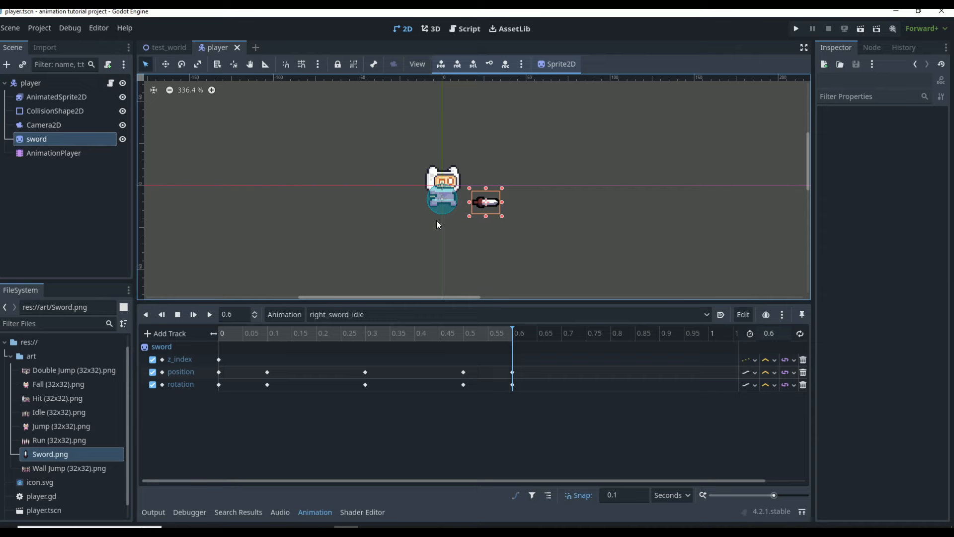
- Open the player.gd script with a larger code area and text, and examine the node references and current_state variable at its beginning
key(ctrl+F3)
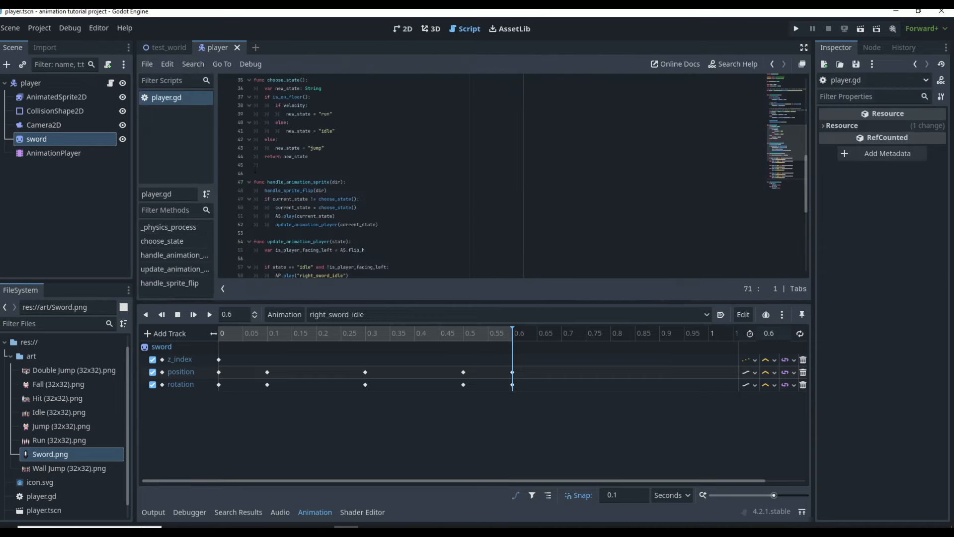
scroll(268, 168, up, 10)
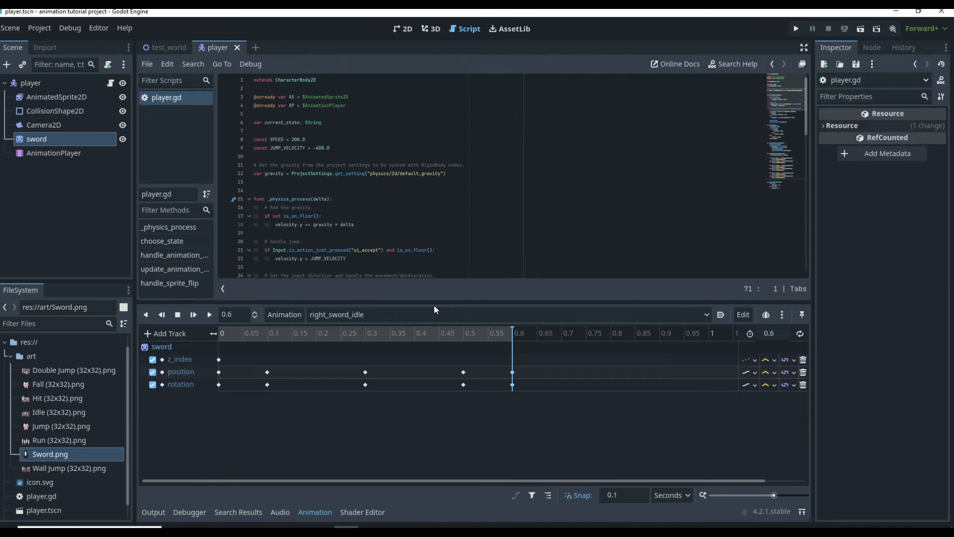
drag(438, 301, 438, 384)
ctrl+scroll(530, 131, up, 3)
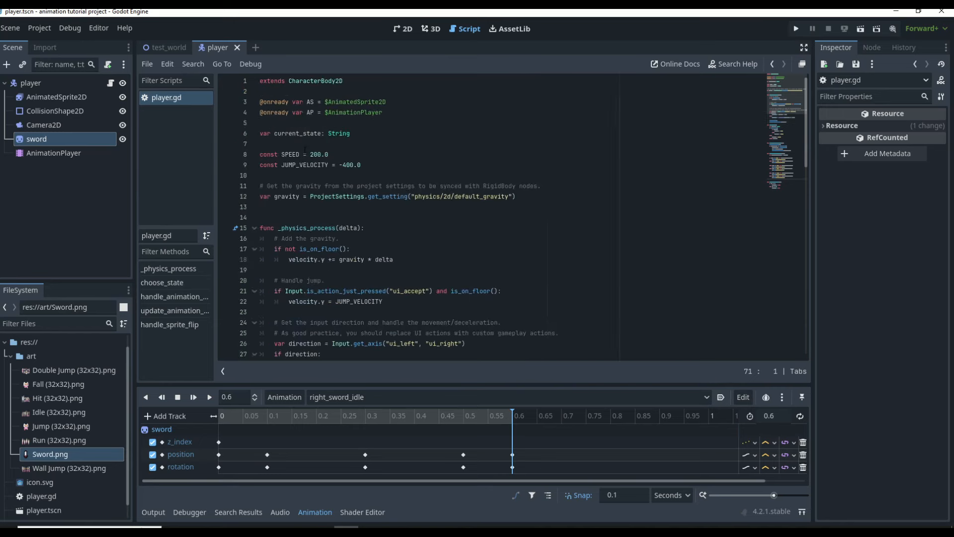
click(456, 121)
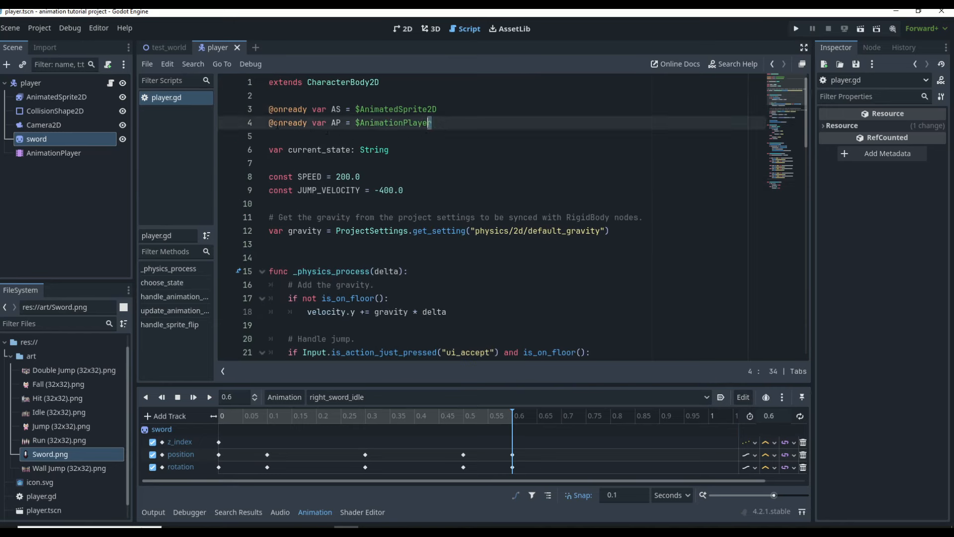
click(476, 112)
click(458, 149)
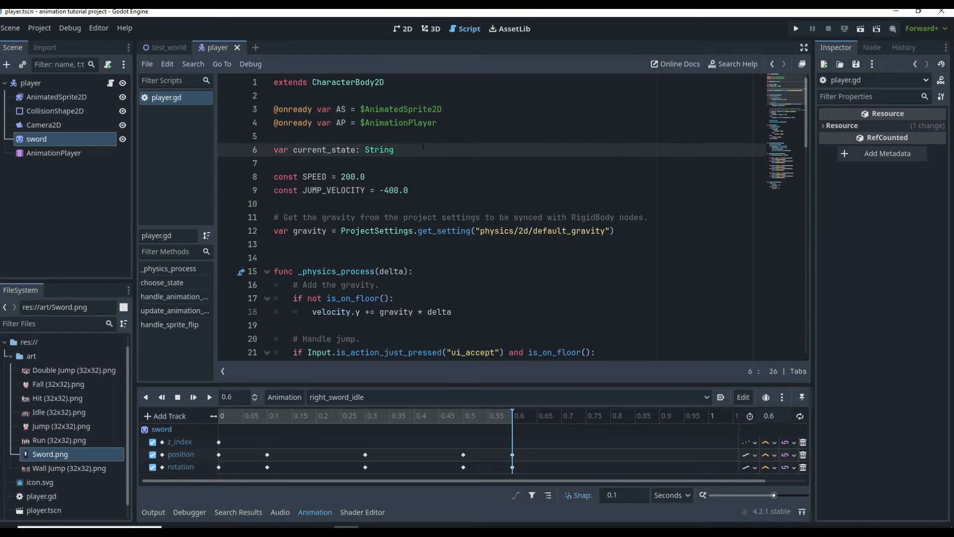
- Trace the handle_animation_sprite call in _physics_process and its use of the handle_sprite_flip function
scroll(457, 169, down, 10)
scroll(458, 175, down, 2)
scroll(457, 175, up, 6)
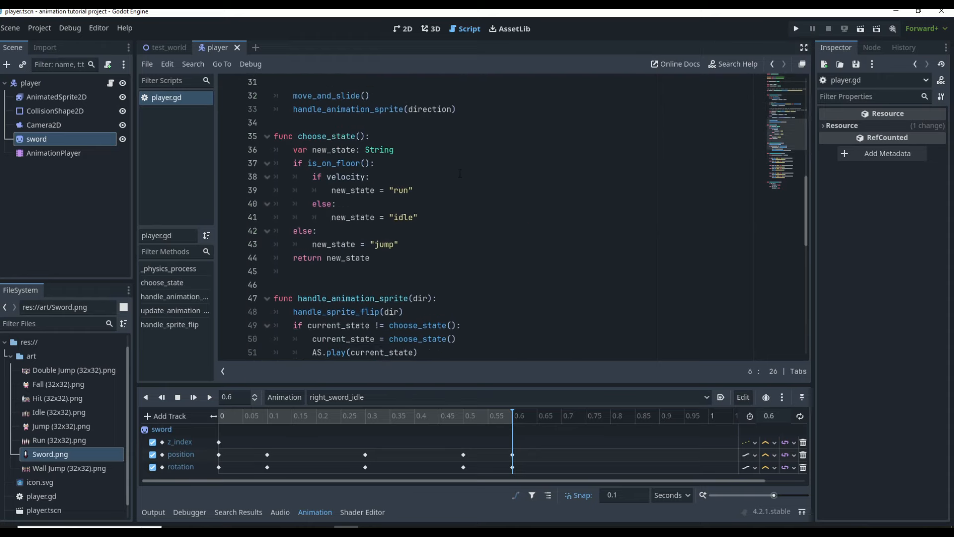
click(487, 233)
drag(488, 233, 462, 231)
scroll(442, 226, down, 7)
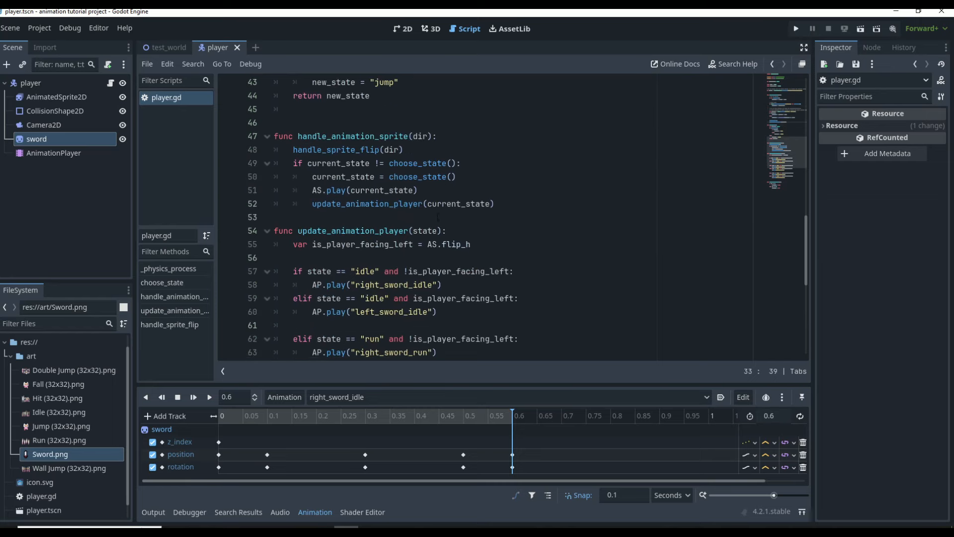
drag(399, 151, 293, 151)
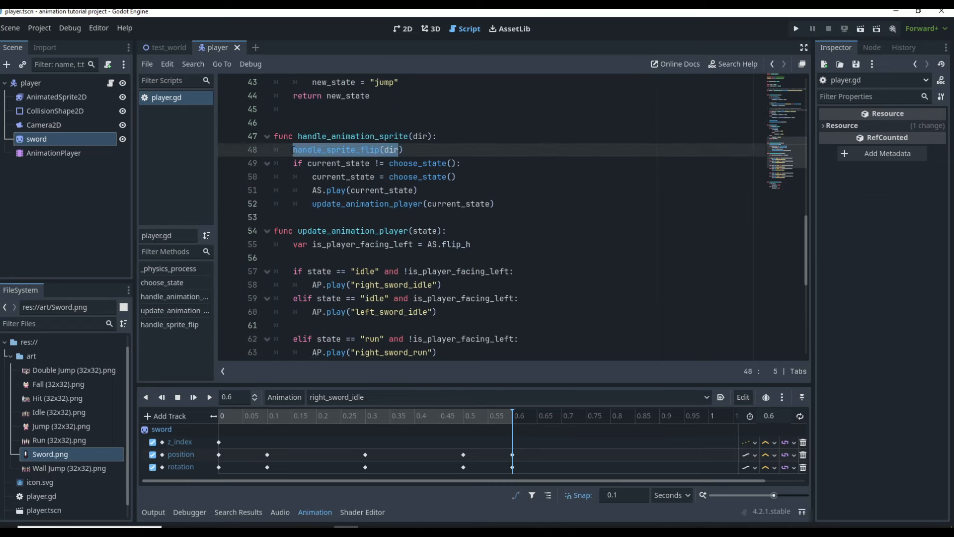
scroll(421, 209, down, 7)
drag(316, 244, 298, 217)
scroll(467, 227, up, 9)
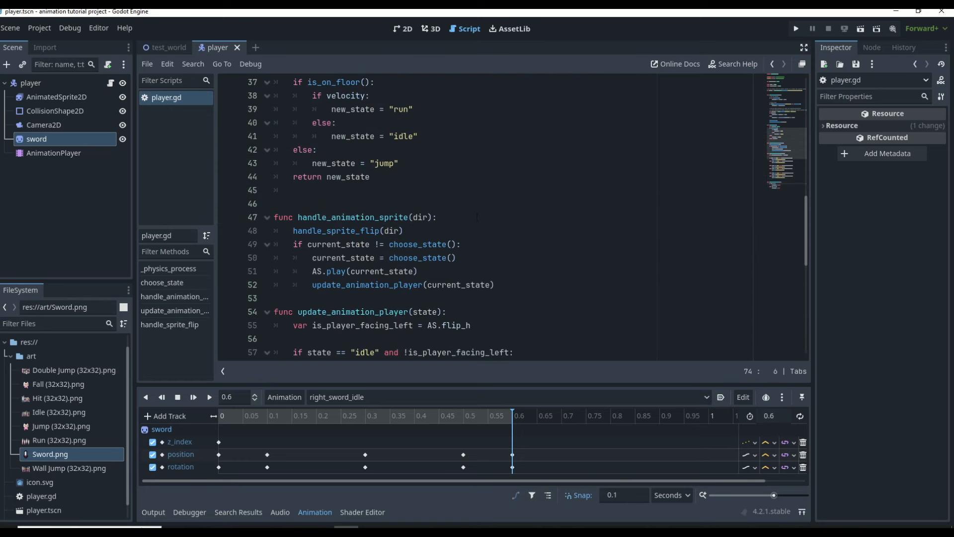
- Examine how handle_animation_sprite compares current_state with choose_state and plays the run, idle or jump sprite animation
click(489, 244)
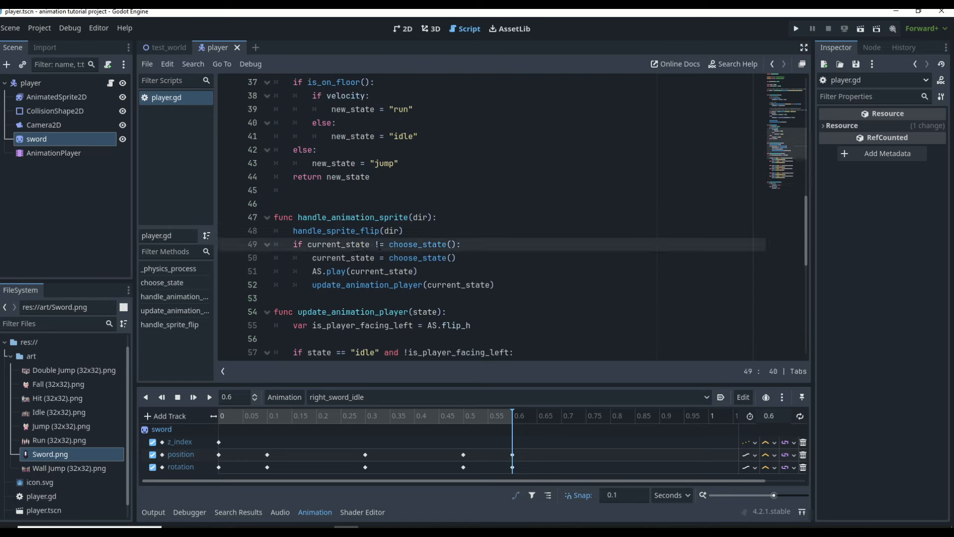
scroll(350, 233, up, 3)
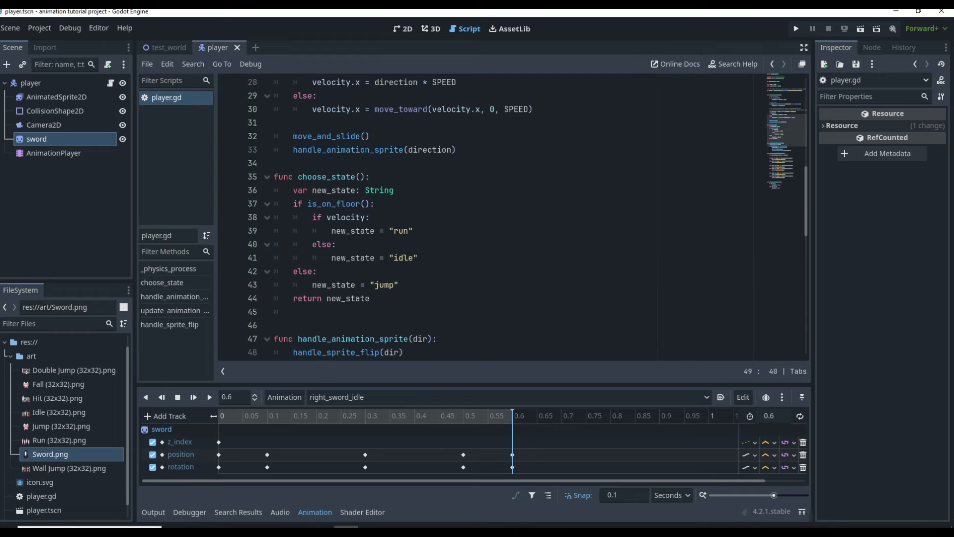
scroll(358, 231, down, 2)
scroll(371, 231, up, 1)
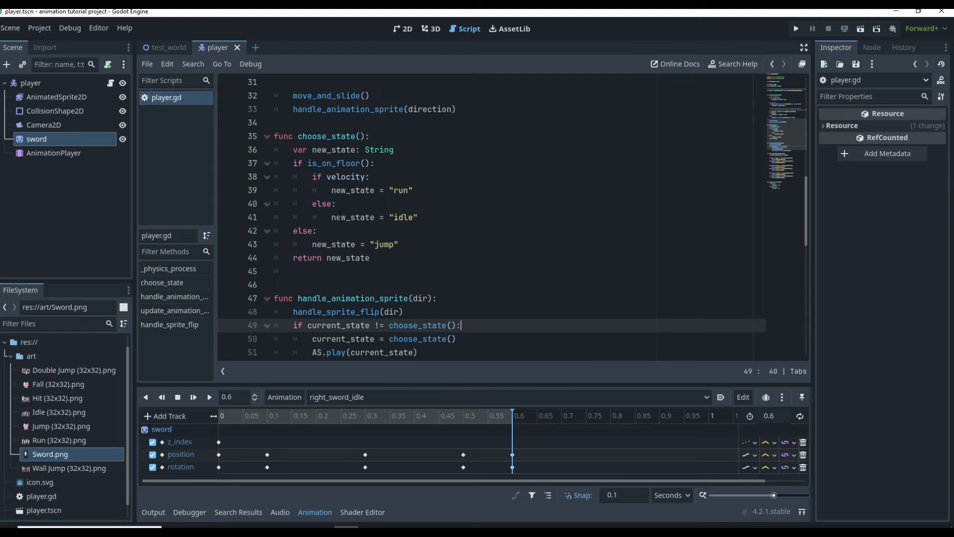
scroll(340, 215, down, 3)
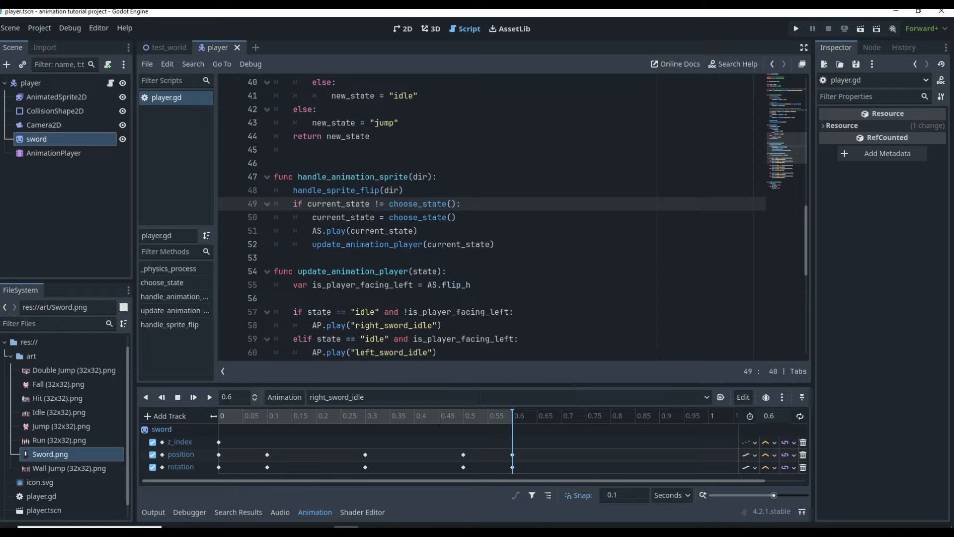
click(316, 231)
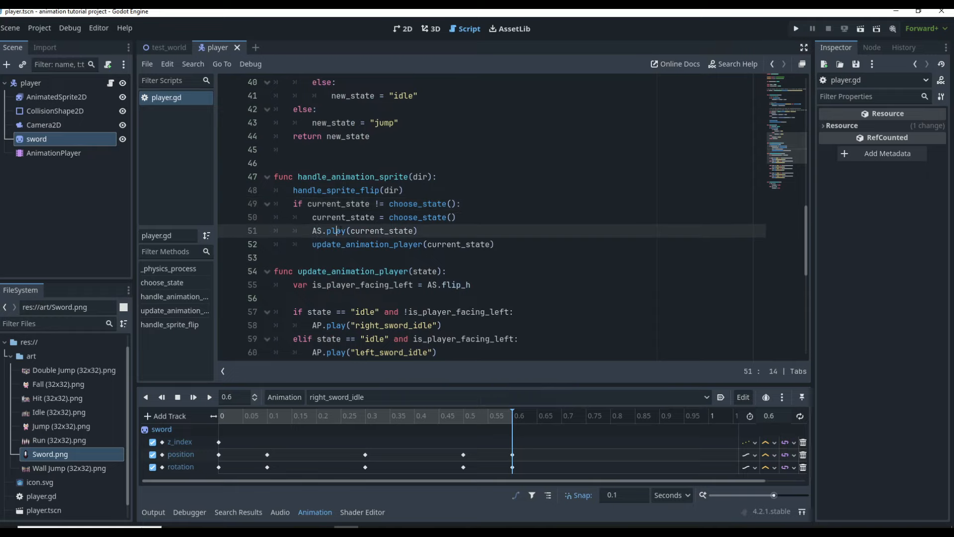
drag(350, 231, 398, 218)
scroll(403, 230, up, 3)
double_click(402, 190)
click(386, 245)
scroll(407, 251, down, 5)
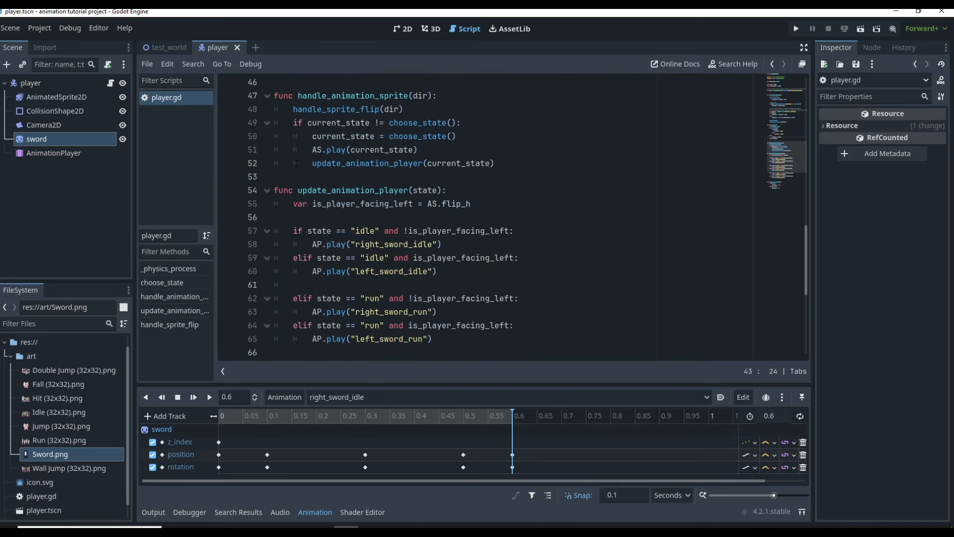
- Examine how update_animation_player uses the state and is_player_facing_left to pick the right or left sword animation
drag(440, 163, 473, 163)
click(447, 176)
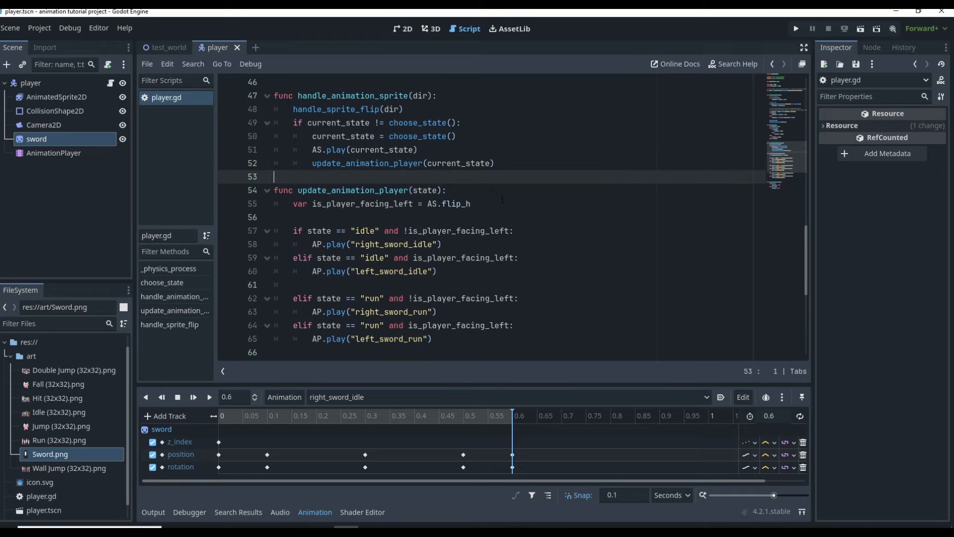
drag(470, 203, 446, 203)
scroll(381, 160, down, 2)
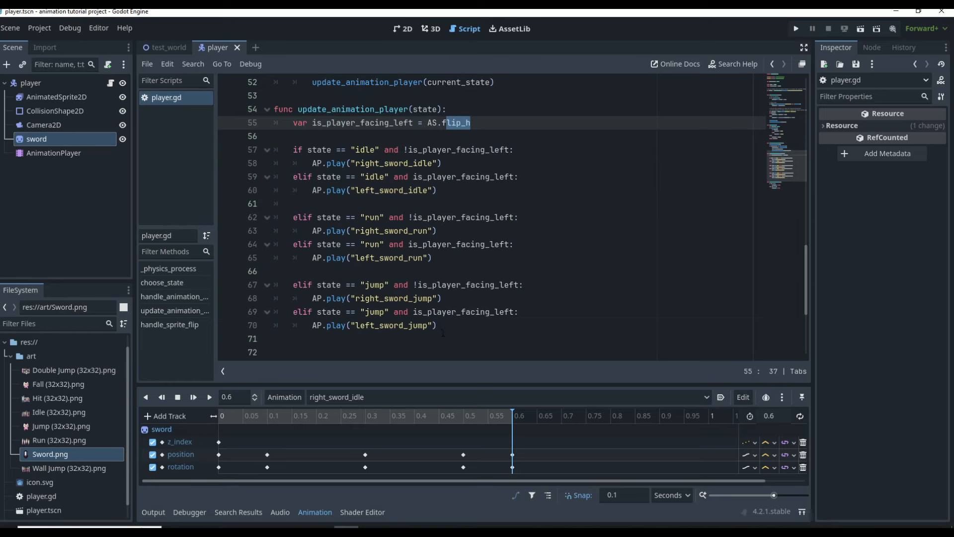
drag(438, 325, 274, 136)
click(446, 338)
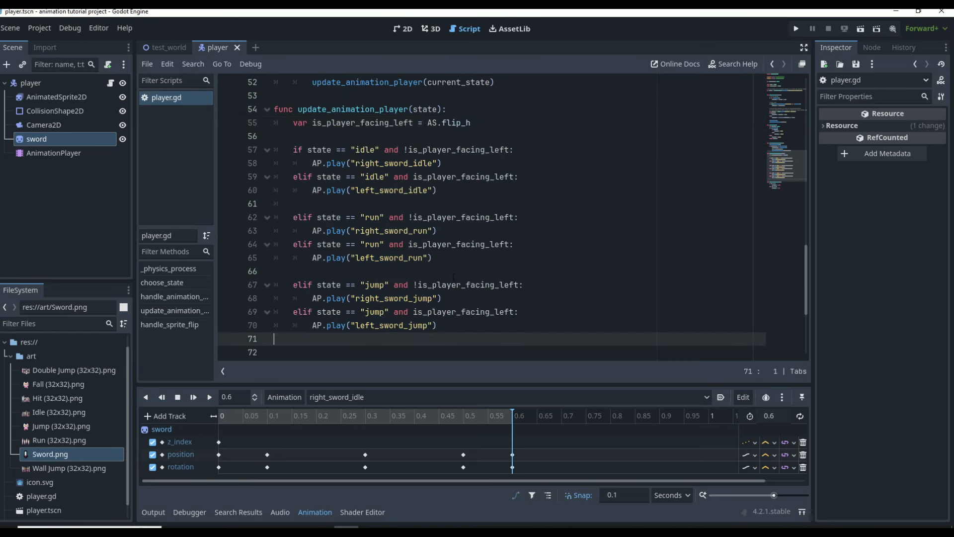
drag(442, 163, 349, 165)
drag(438, 190, 348, 191)
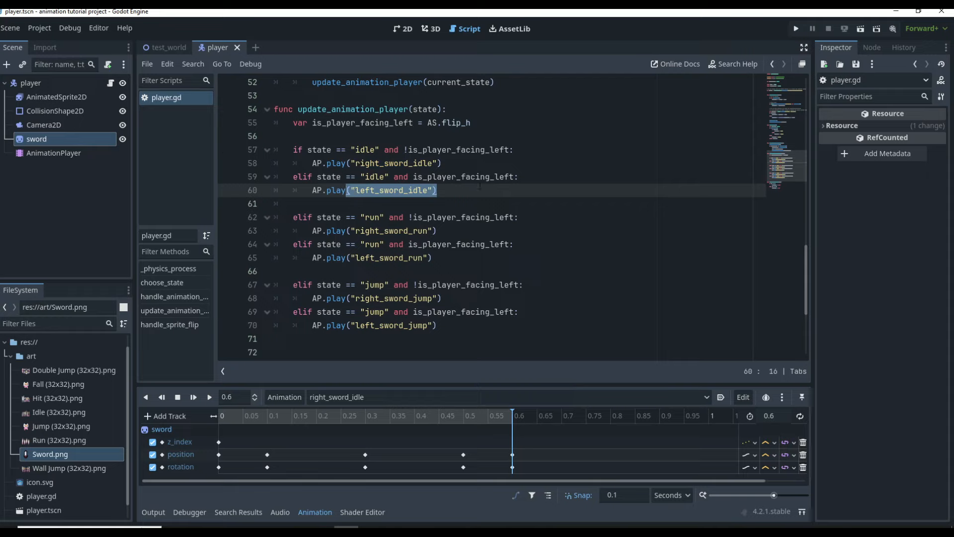
key(End)
drag(409, 149, 430, 177)
drag(471, 123, 428, 123)
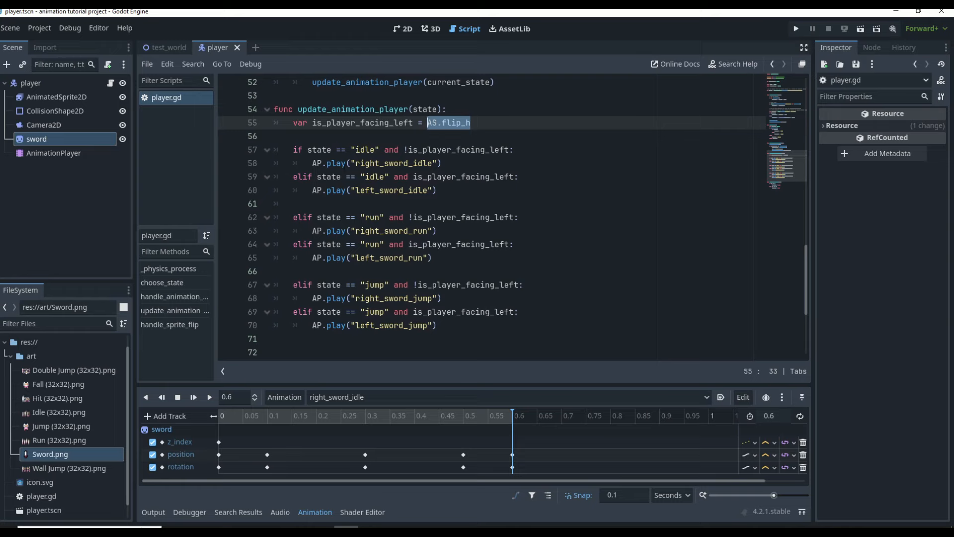
- Review the state selection, sword animation and sprite-flip functions as a whole, and save the scene
scroll(361, 150, down, 1)
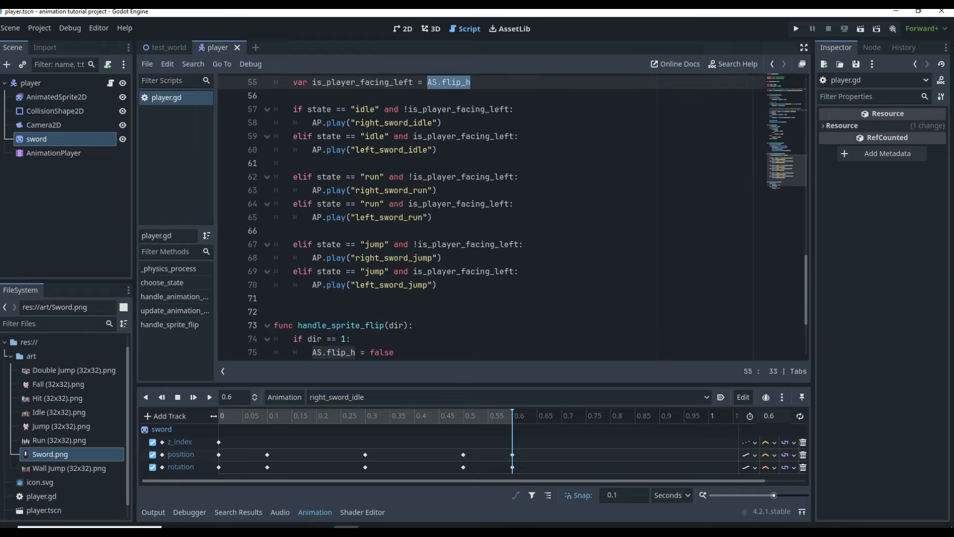
scroll(466, 275, up, 1)
scroll(468, 293, down, 1)
ctrl+scroll(458, 267, down, 4)
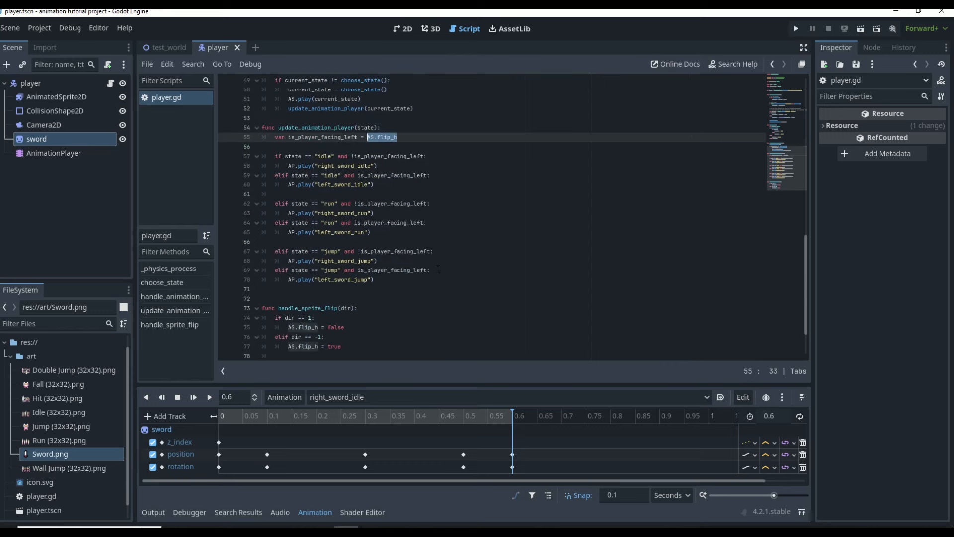
scroll(439, 269, up, 3)
scroll(379, 208, up, 3)
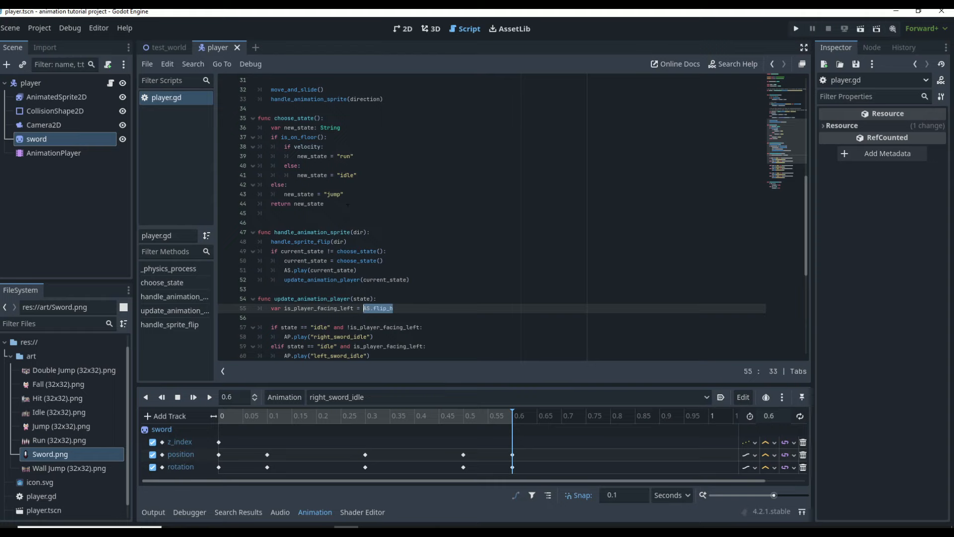
scroll(388, 251, down, 2)
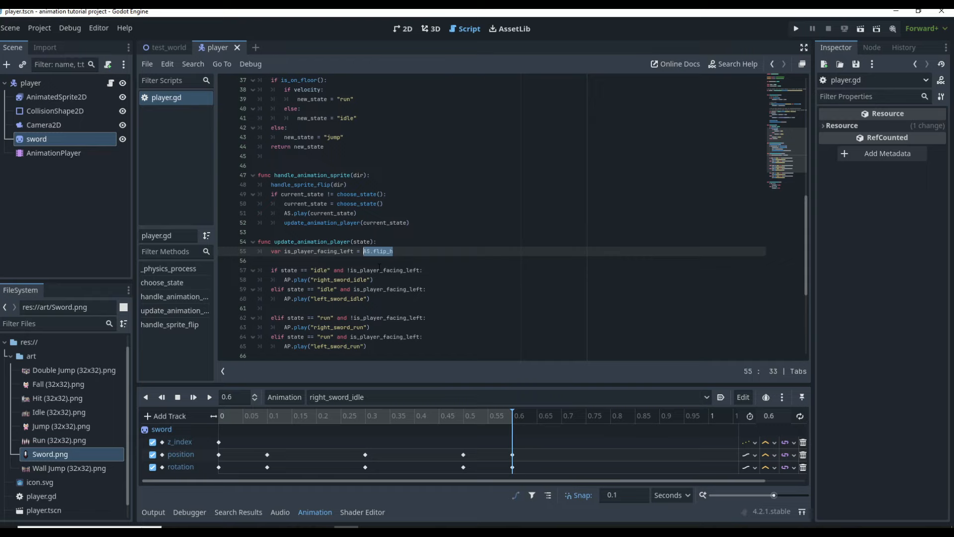
key(ctrl+s)
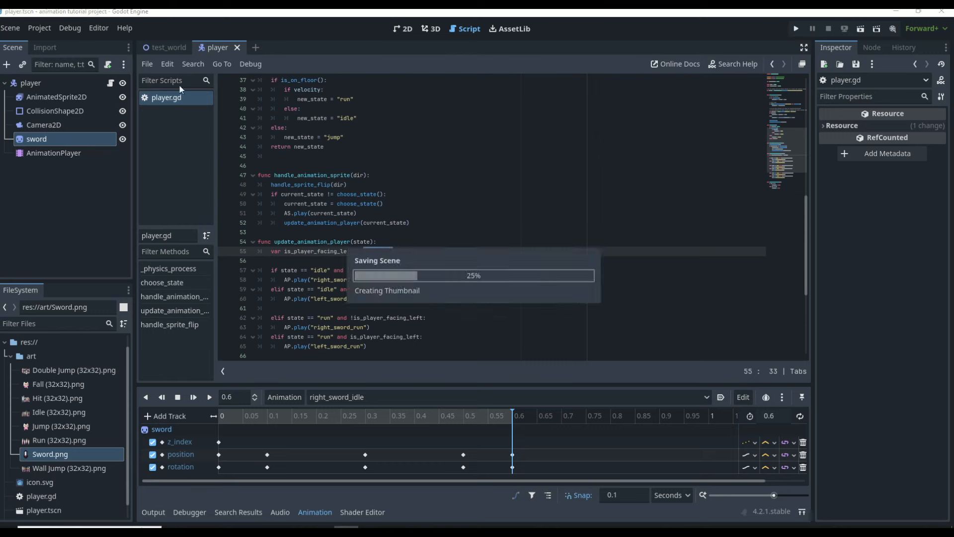
- Run the test_world scene, move the player right and left to check the sword's idle and run animations, and close the game
click(151, 45)
key(F6)
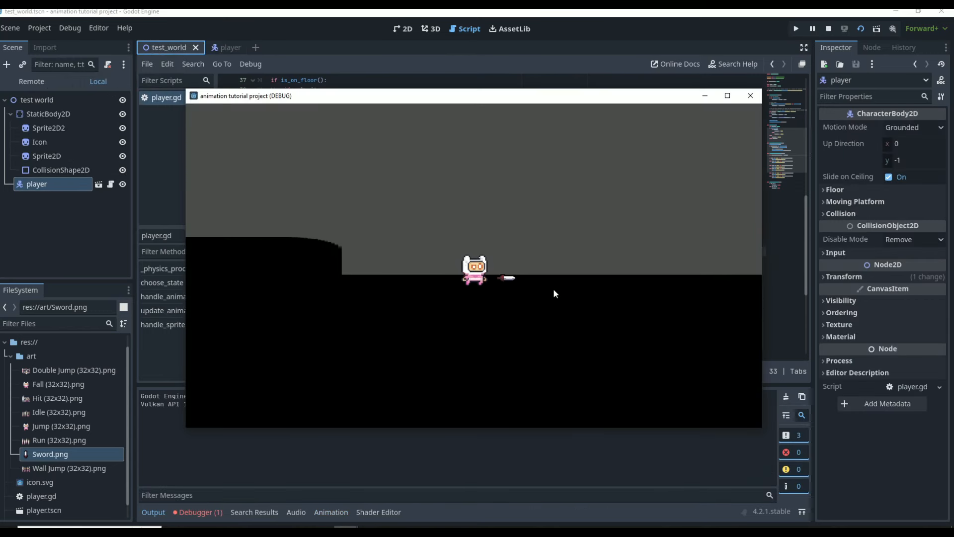
key(Right)
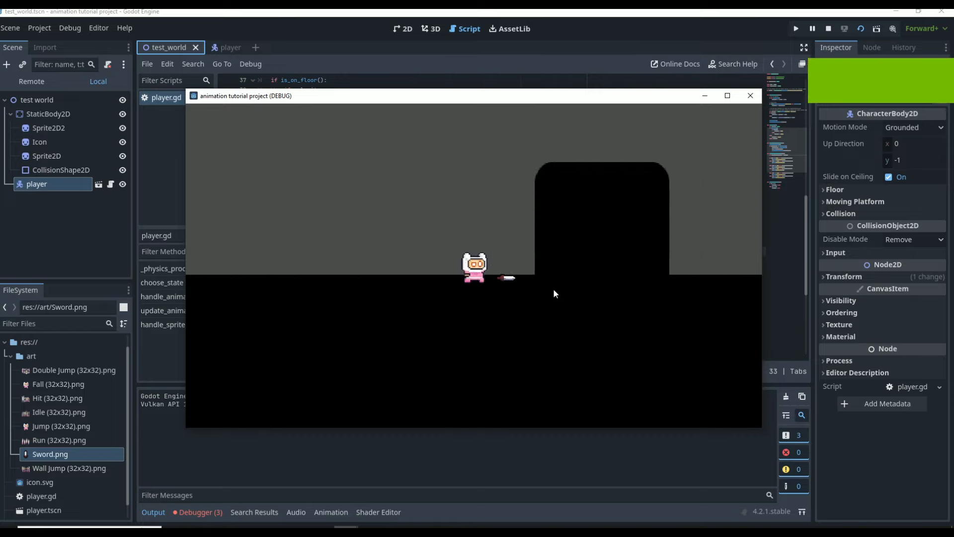
key(Right)
key(Right)
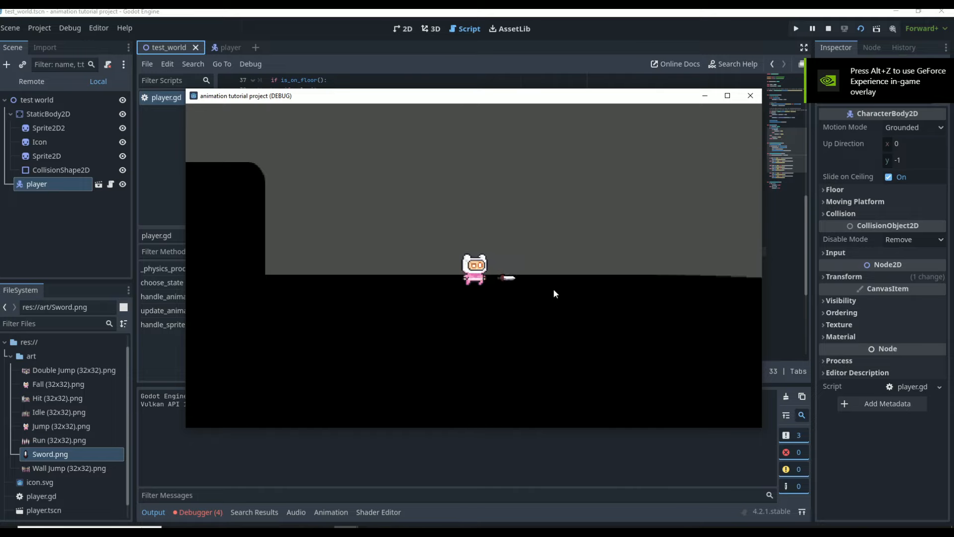
key(Left)
key(Right)
key(Right)
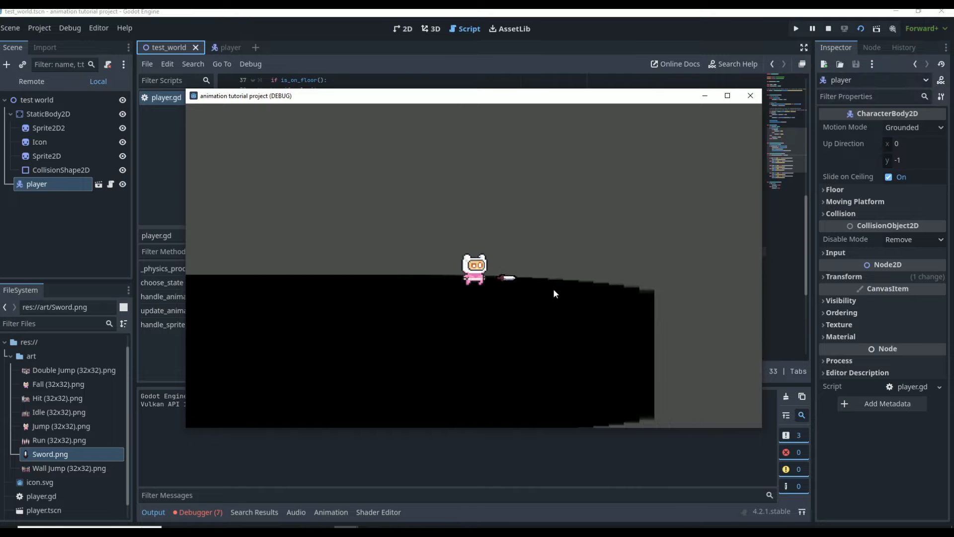
key(Left)
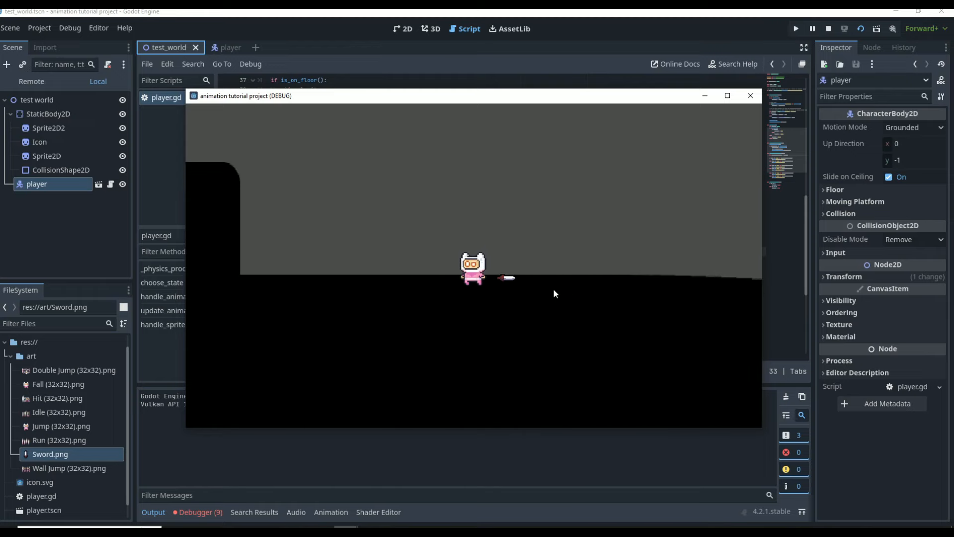
click(755, 88)
click(745, 103)
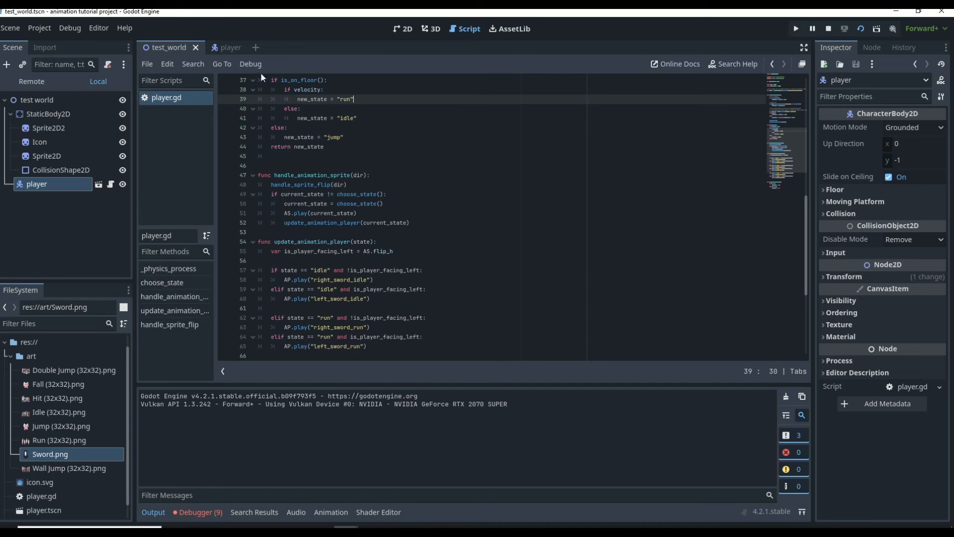
- Set the y value of right_sword_idle's position key at 0.6 s to 12 and preview the sword's motion in the 2D view
click(219, 47)
click(53, 169)
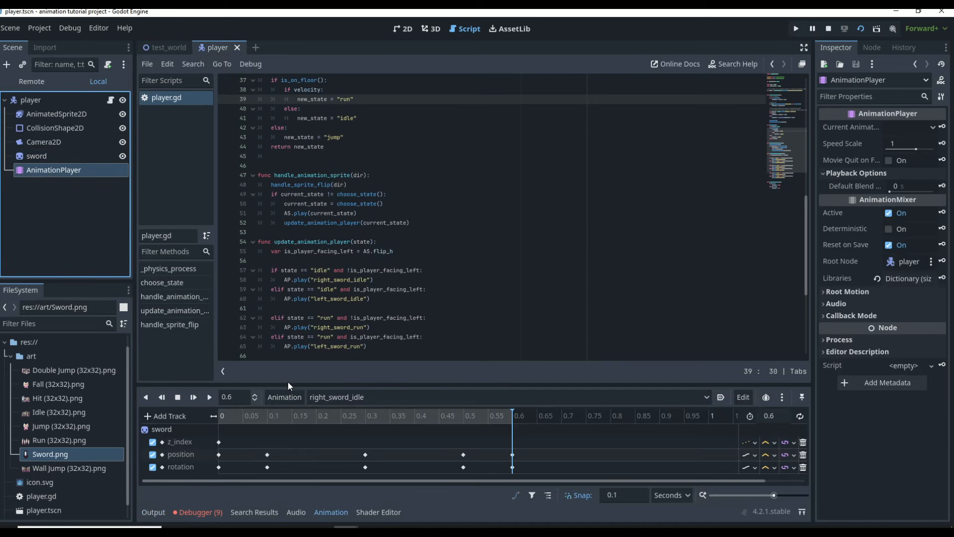
click(479, 455)
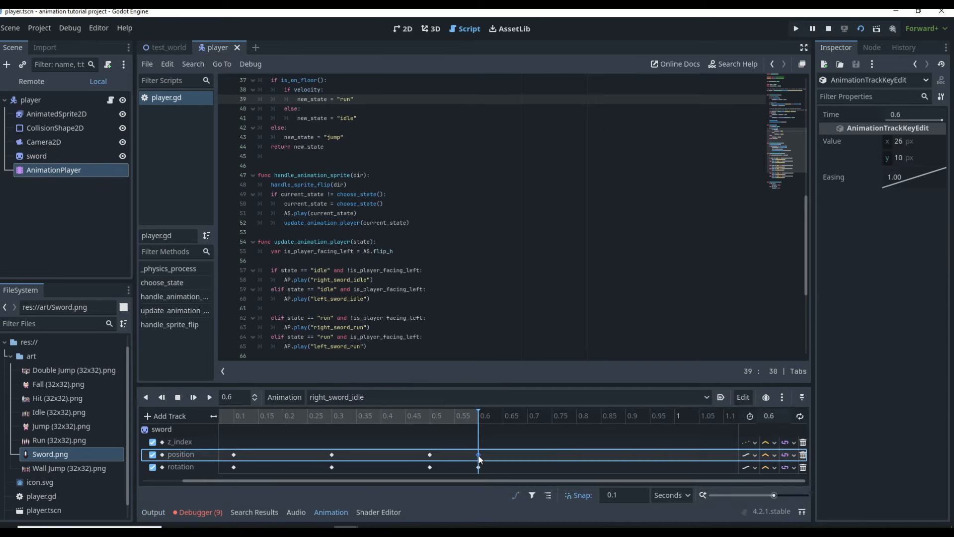
click(924, 156)
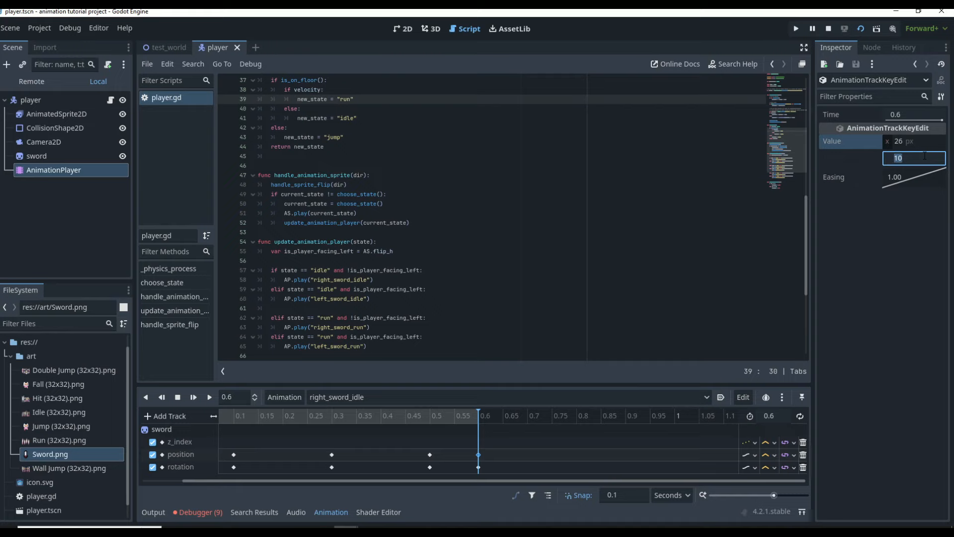
text(12)
key(Return)
click(403, 29)
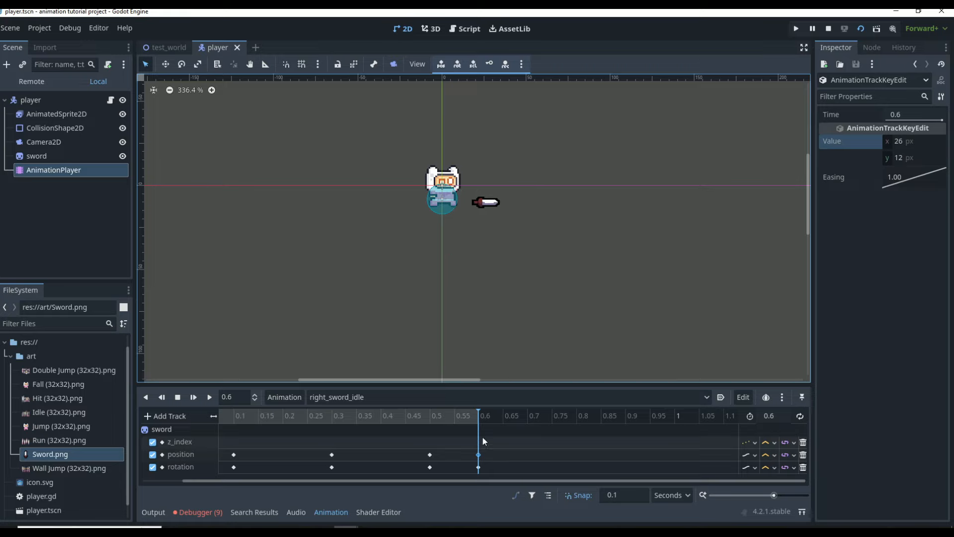
drag(477, 385, 481, 254)
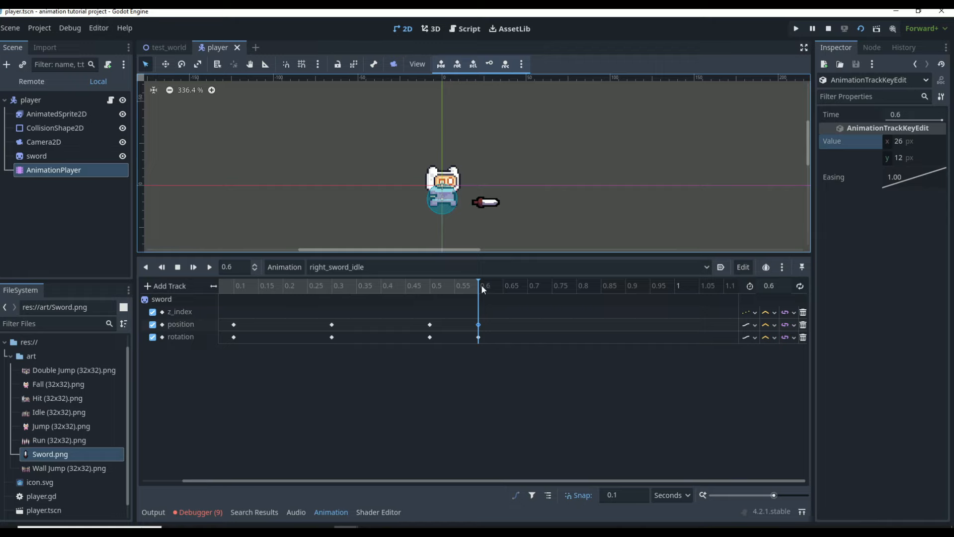
drag(480, 284, 316, 282)
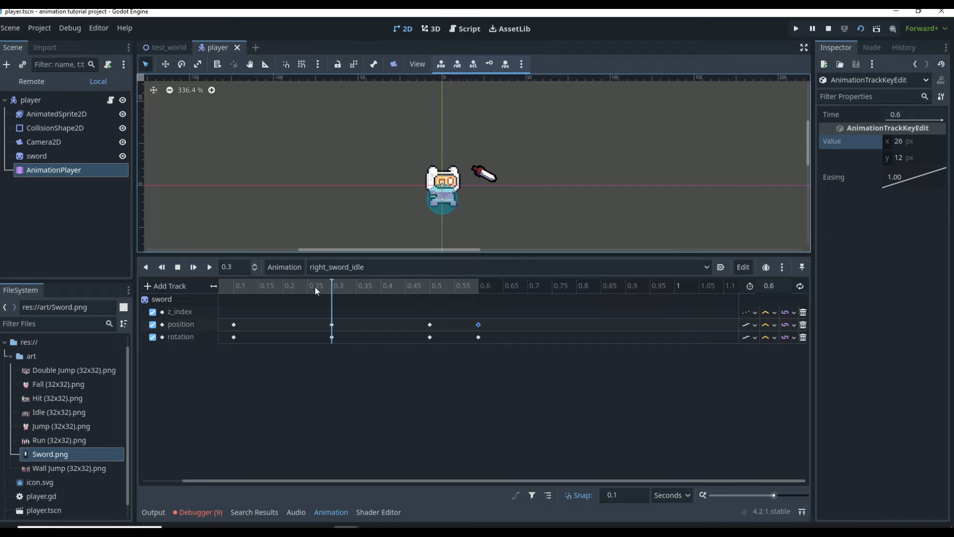
- Duplicate the right_sword_idle animation under the name left_sword_idle
click(284, 268)
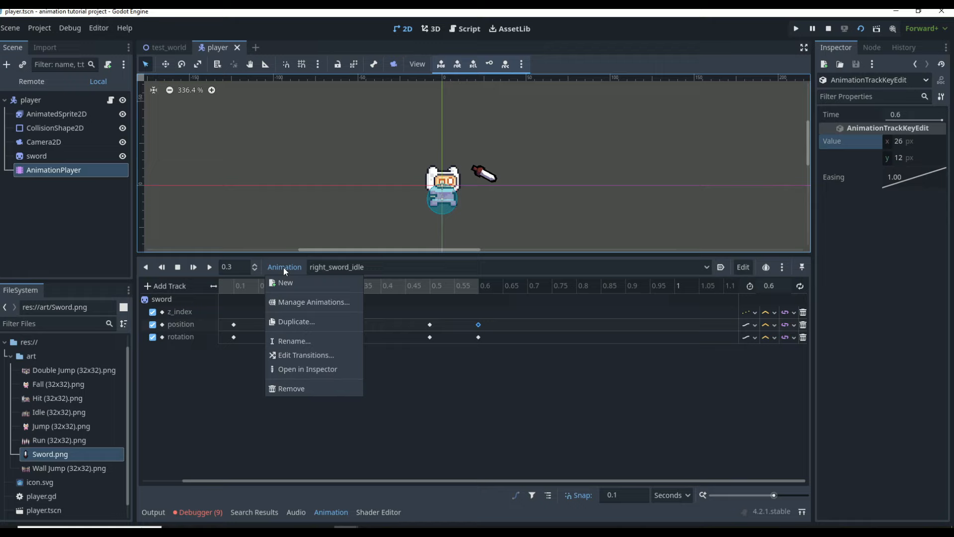
click(291, 321)
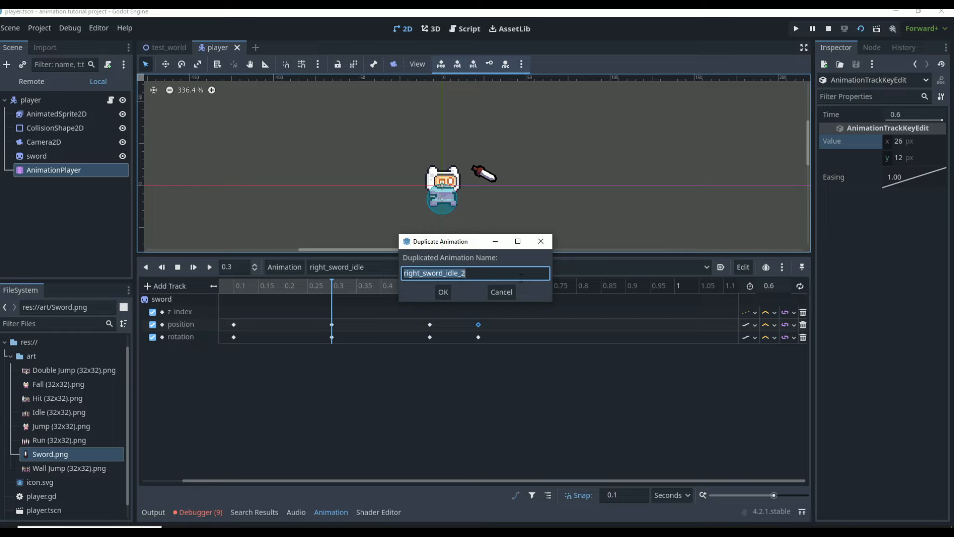
key(End)
key(BackSpace)
key(BackSpace)
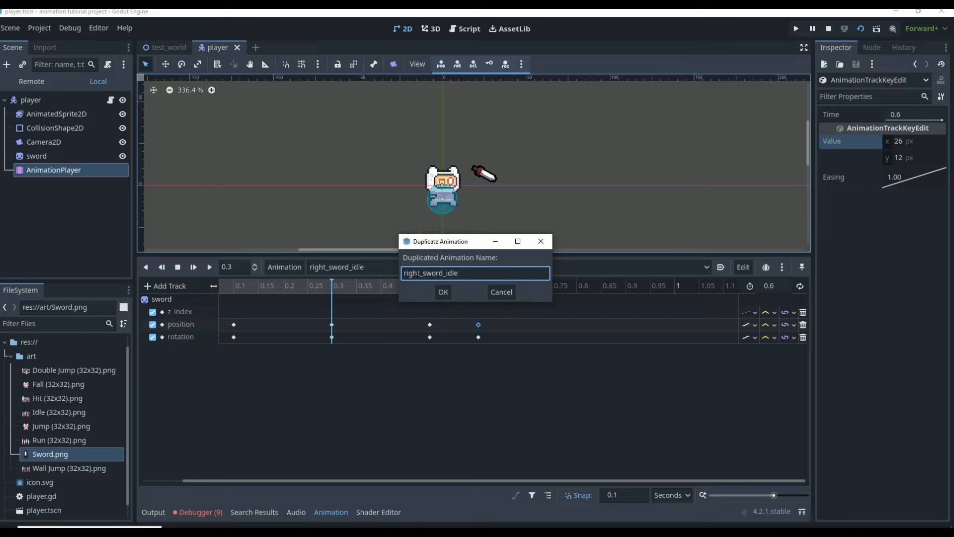
drag(421, 273, 400, 274)
text(left)
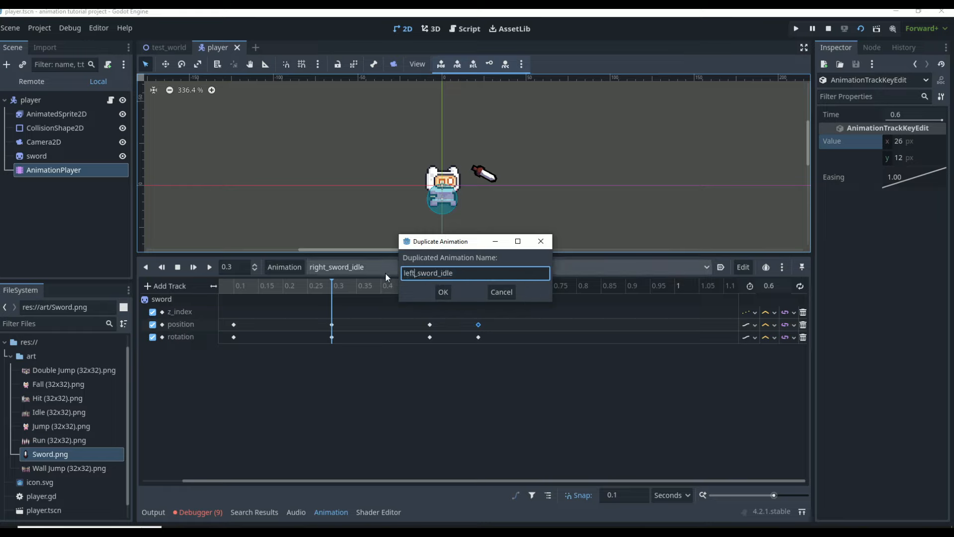
key(Return)
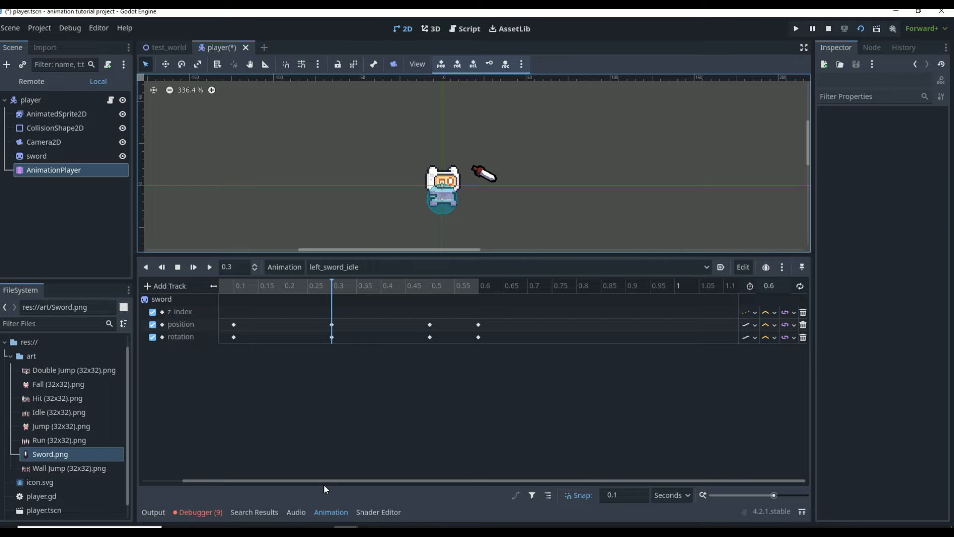
- Set the x values of left_sword_idle's position keys at 0 s and 0.1 s to -14 and -18
drag(323, 481, 214, 496)
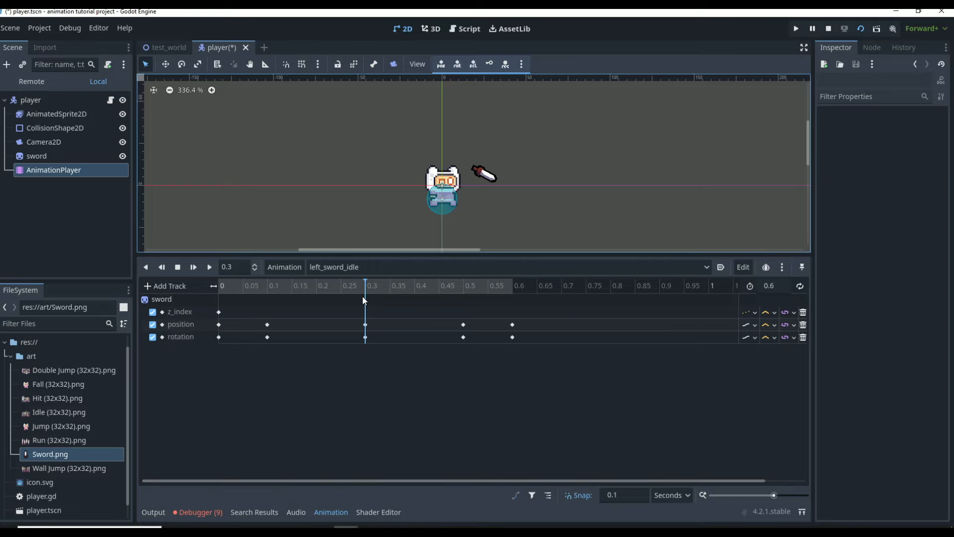
click(318, 337)
click(325, 289)
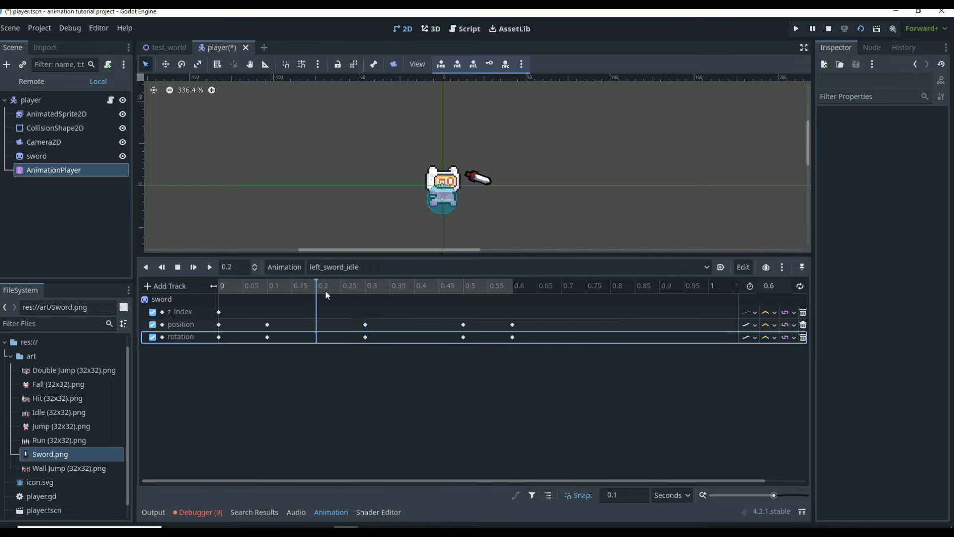
click(228, 291)
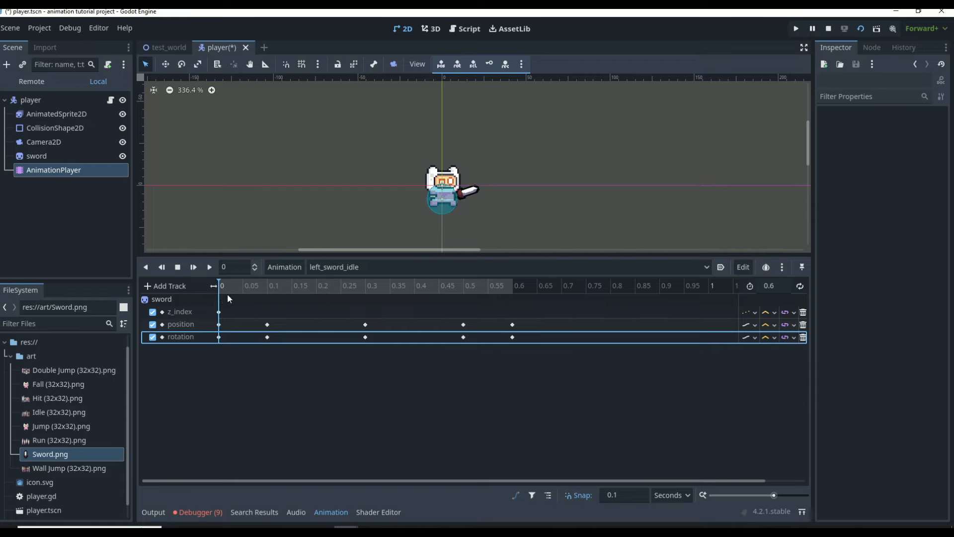
click(219, 325)
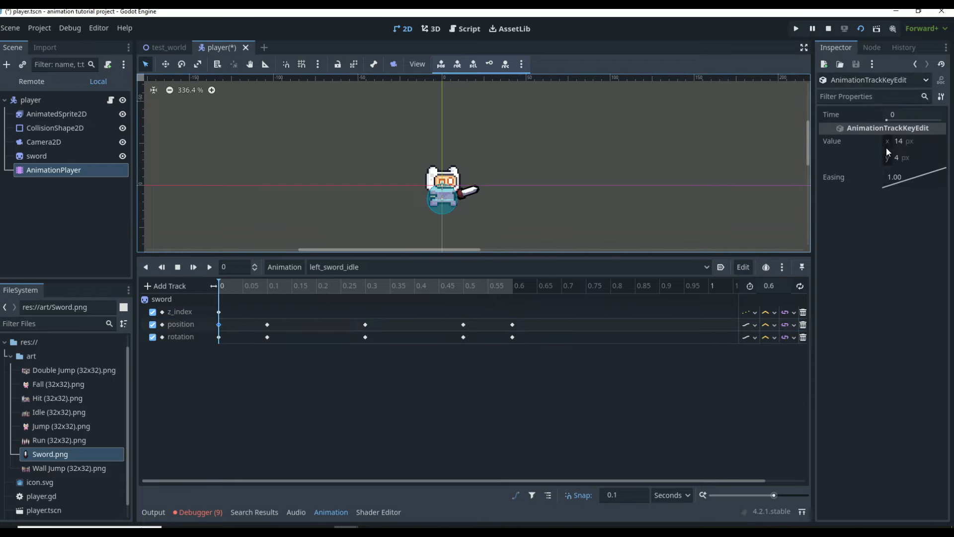
click(899, 142)
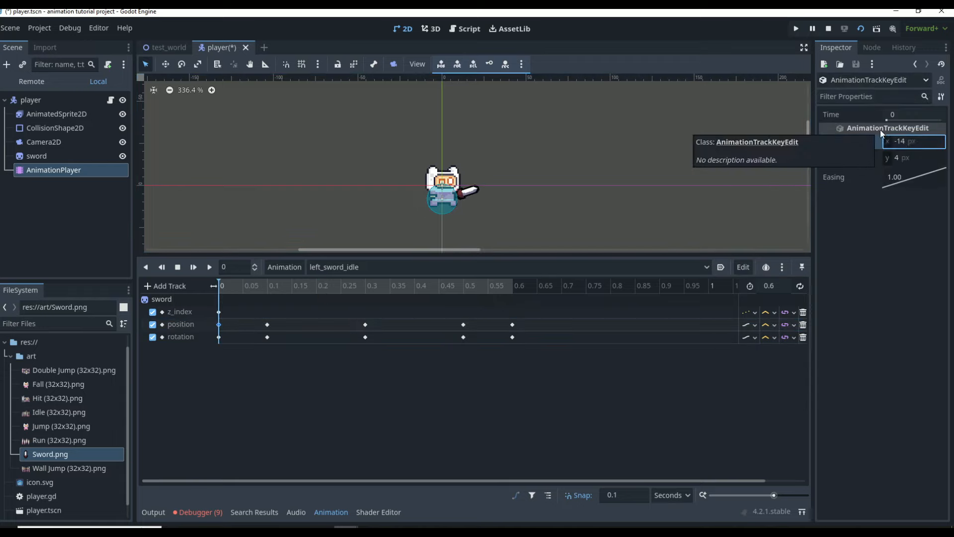
click(267, 325)
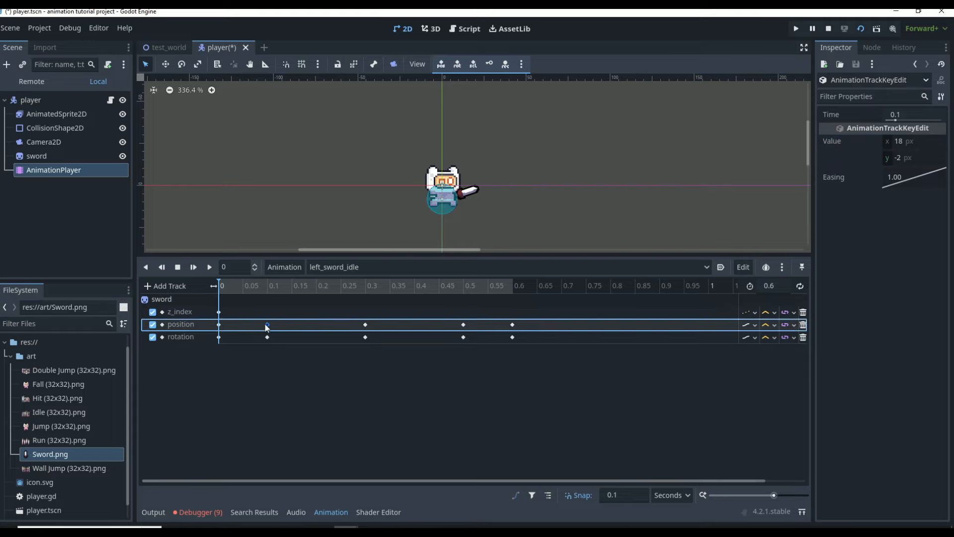
click(934, 138)
text(-1)
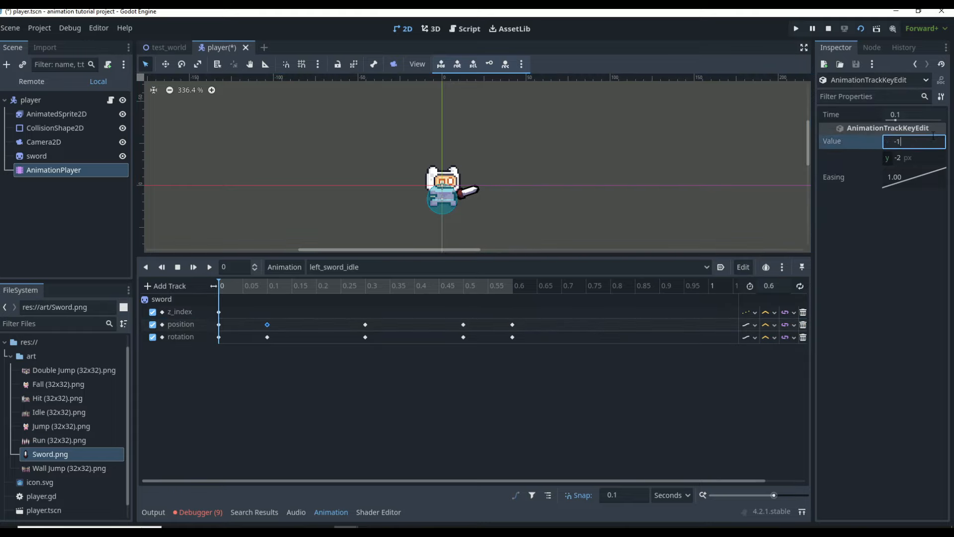
text(8)
key(Return)
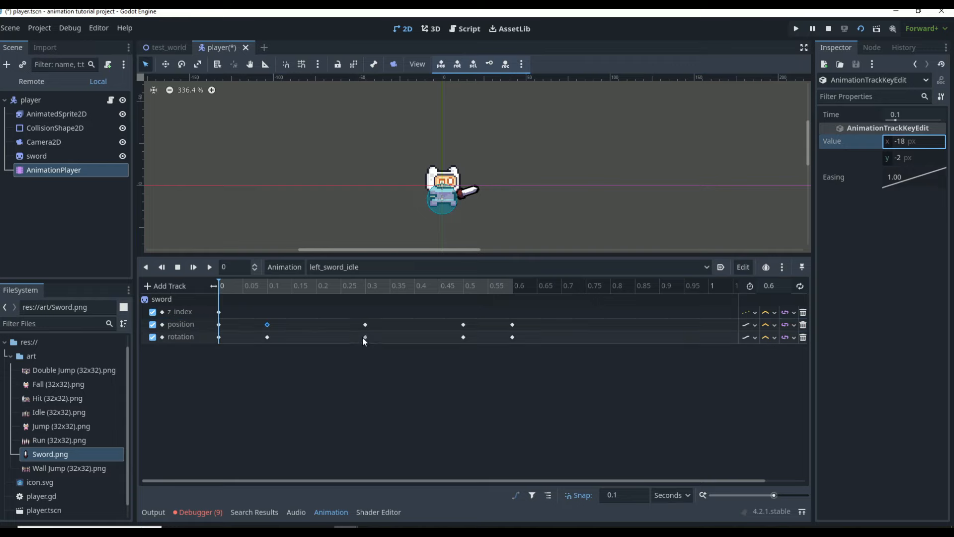
- Set the x values of left_sword_idle's position keys at 0.3, 0.5 and 0.6 s to -25, -26 and -26
click(366, 325)
click(902, 142)
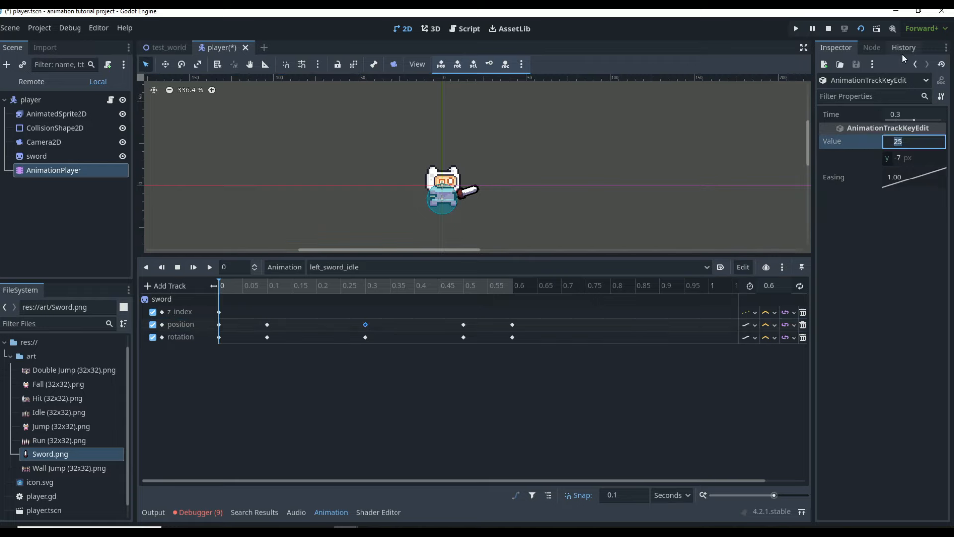
text(-25)
key(Return)
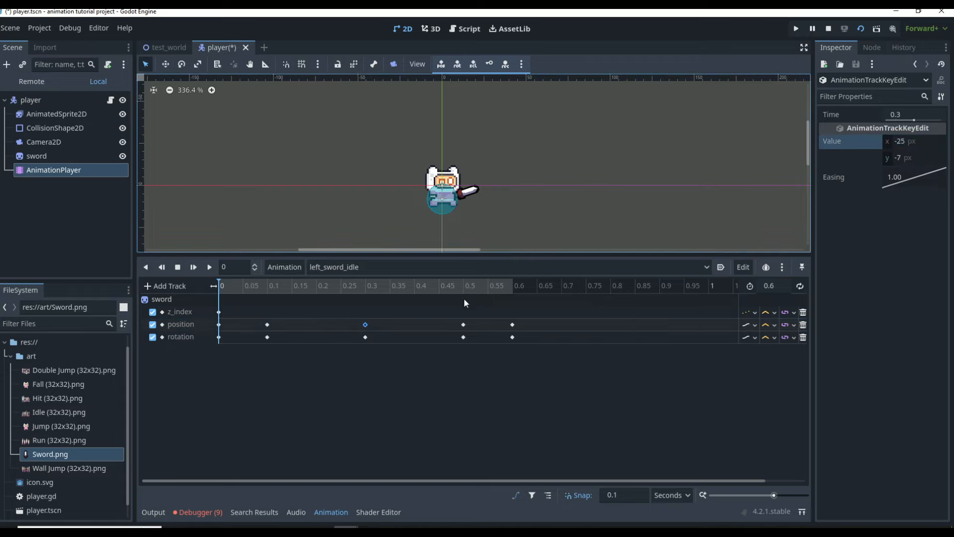
click(464, 324)
click(901, 141)
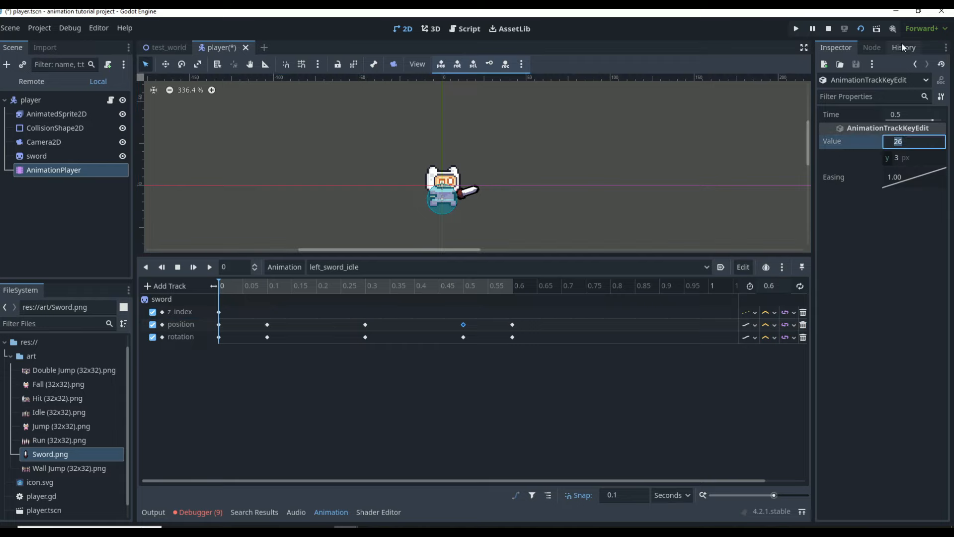
text(-2)
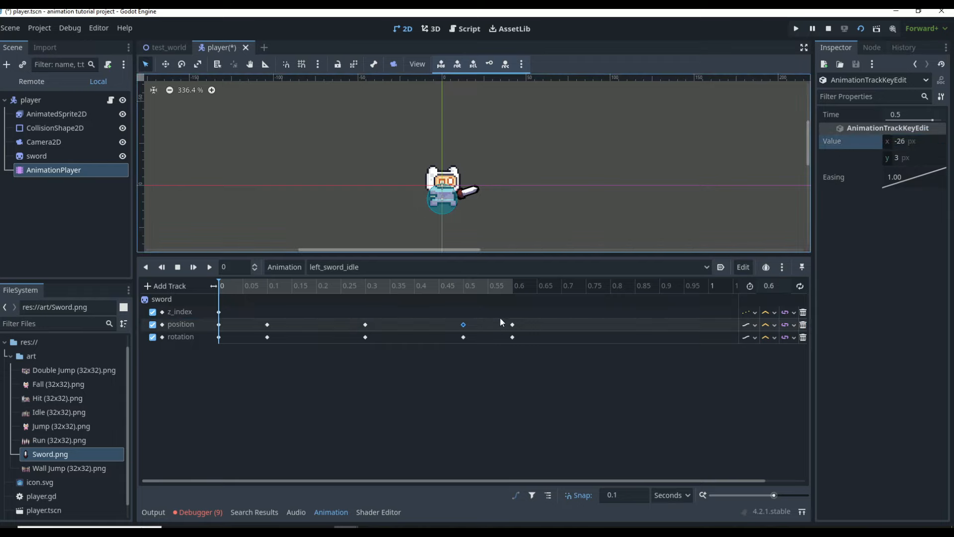
click(512, 325)
click(926, 142)
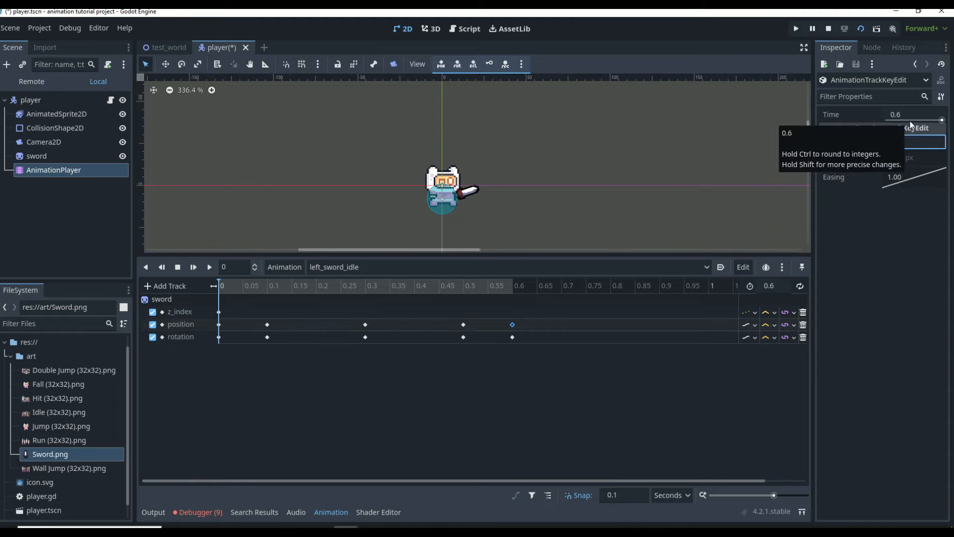
text(-26)
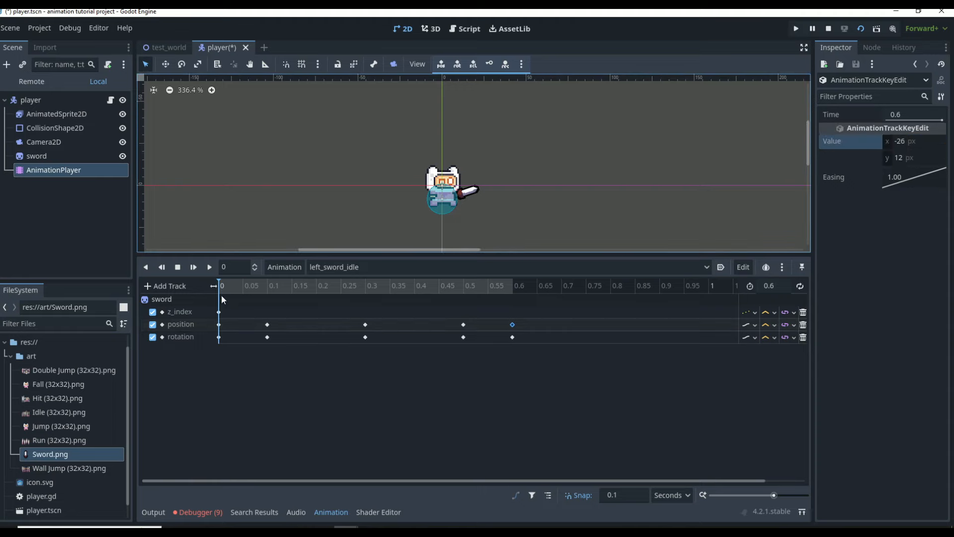
- Set the values of left_sword_idle's rotation keys at 0 s and 0.1 s to -72 and -100 degrees
click(219, 337)
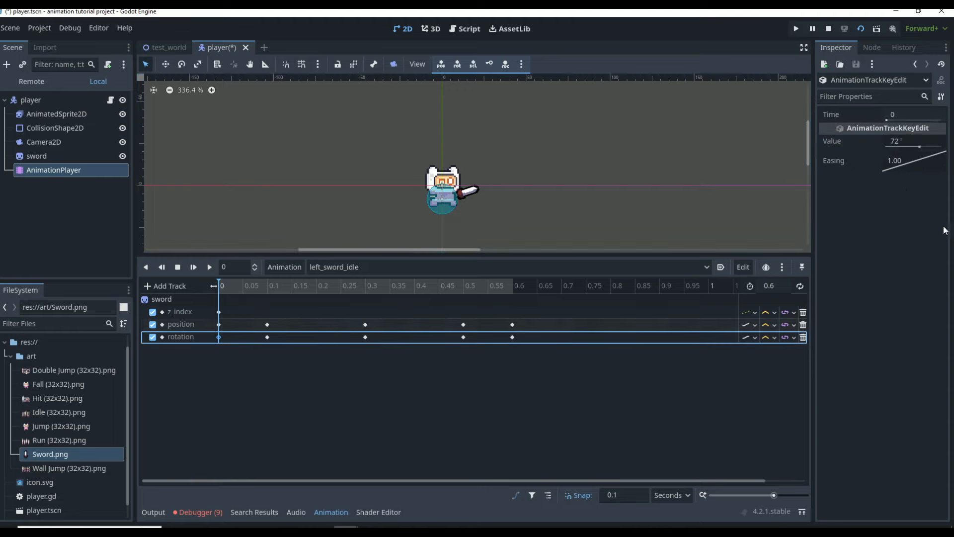
click(909, 141)
text(-72)
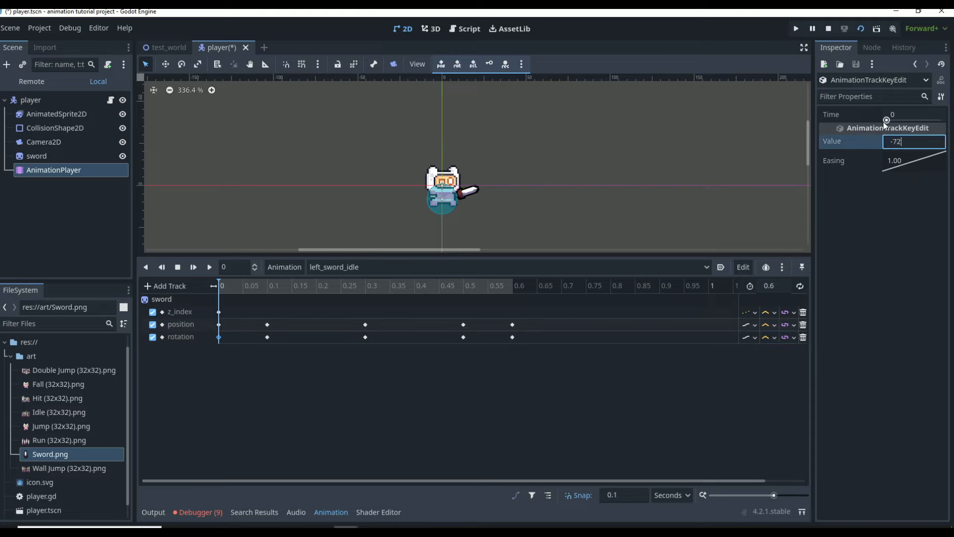
key(Return)
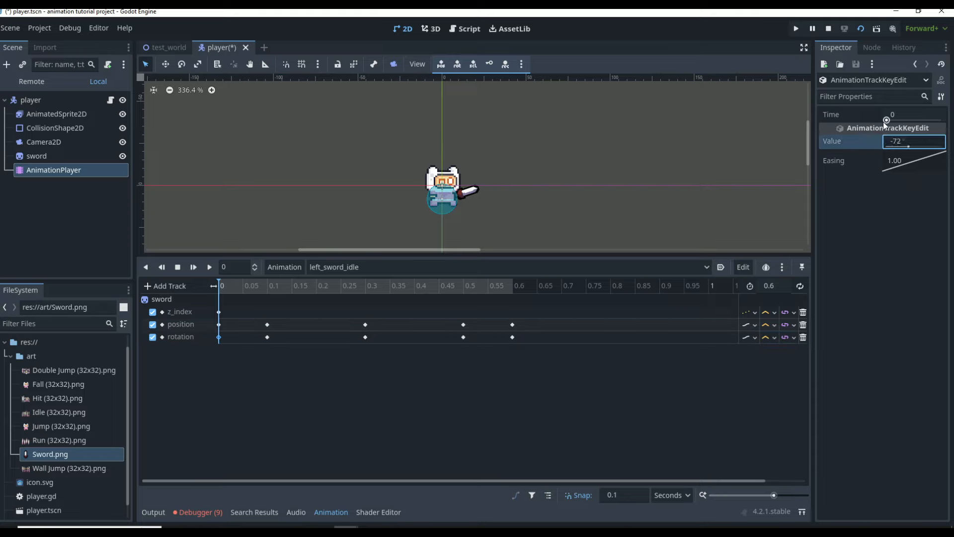
click(267, 337)
click(910, 142)
text(-100)
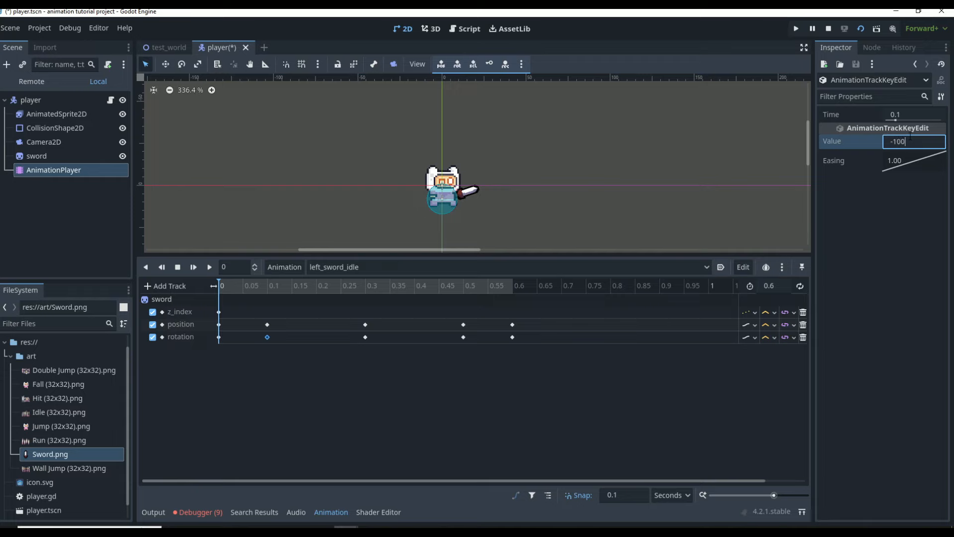
- Set the values of left_sword_idle's rotation keys at 0.3 s and 0.5 s to -118.6 and -106.2 degrees
click(365, 337)
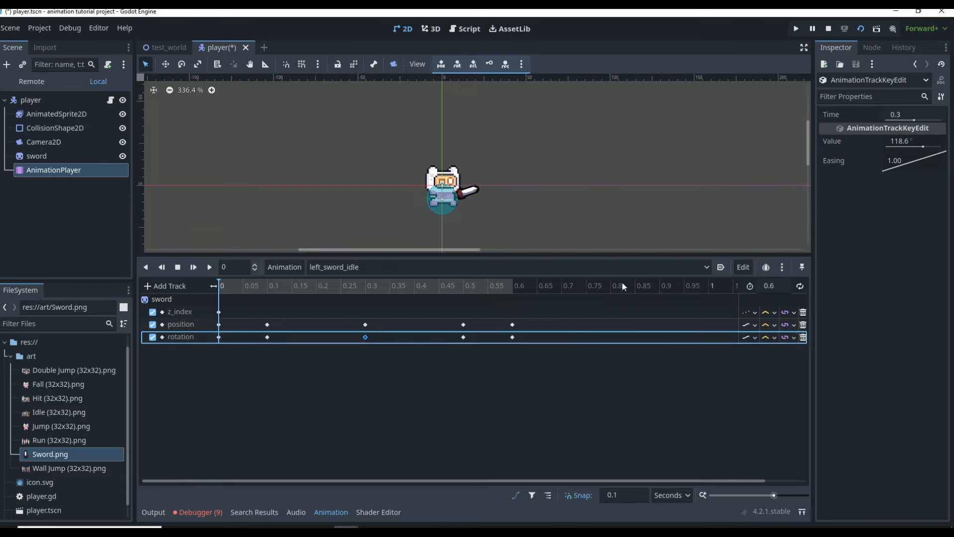
click(910, 141)
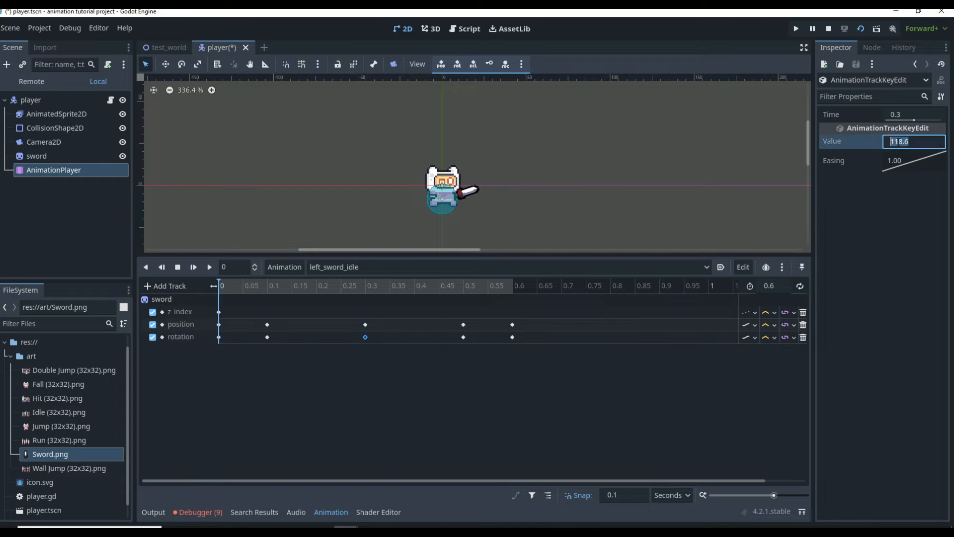
text(-118.6)
key(Return)
click(463, 337)
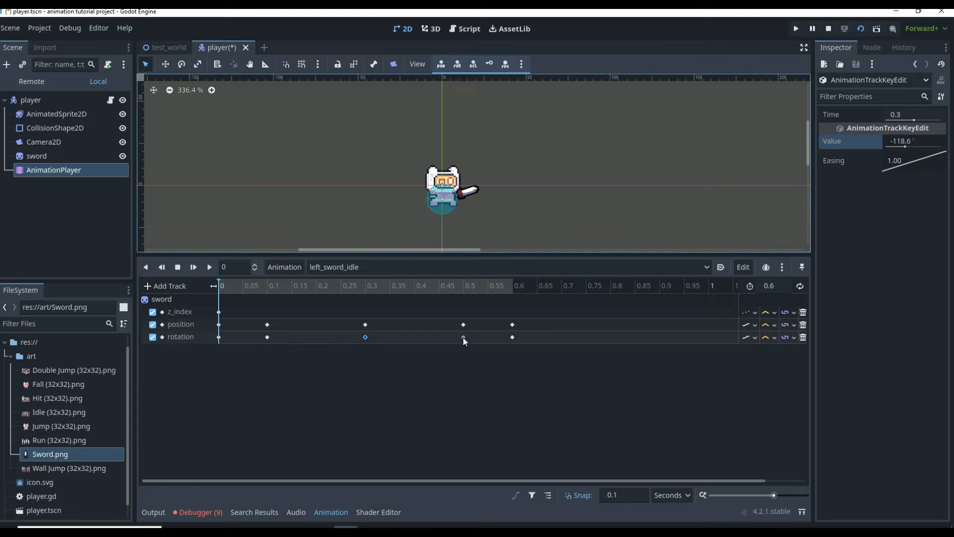
click(895, 143)
key(Home)
text(-)
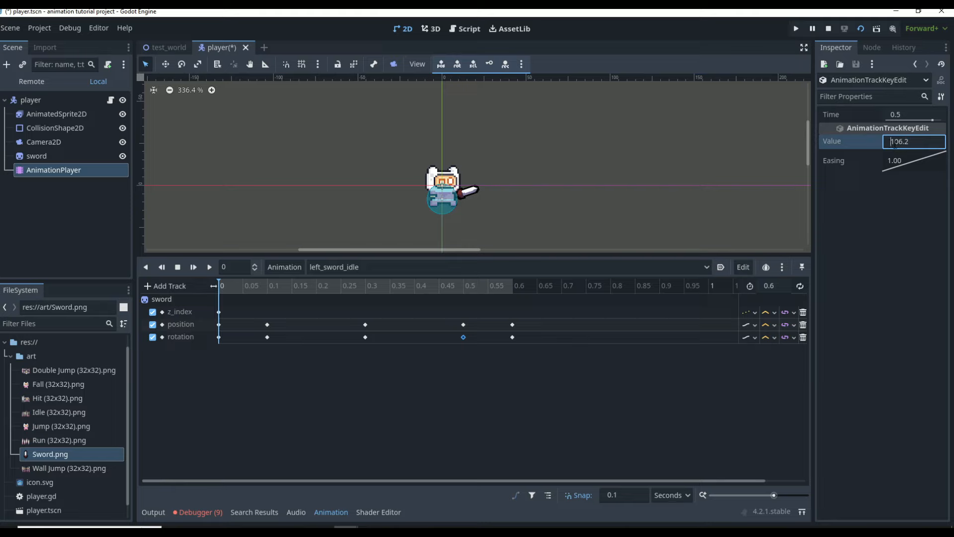
key(Return)
- Set left_sword_idle's rotation key at 0.6 s to -90 degrees and play the animation in the 2D view
click(513, 337)
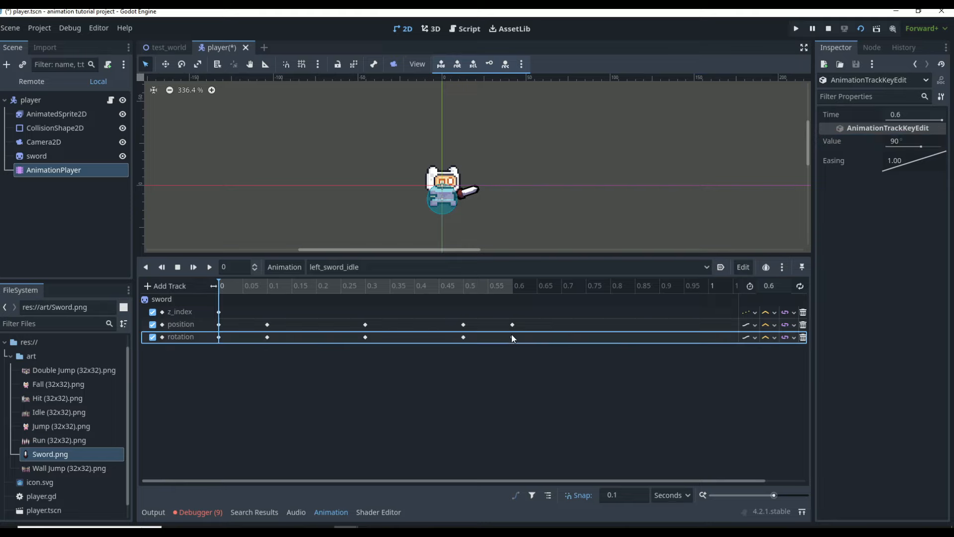
click(892, 144)
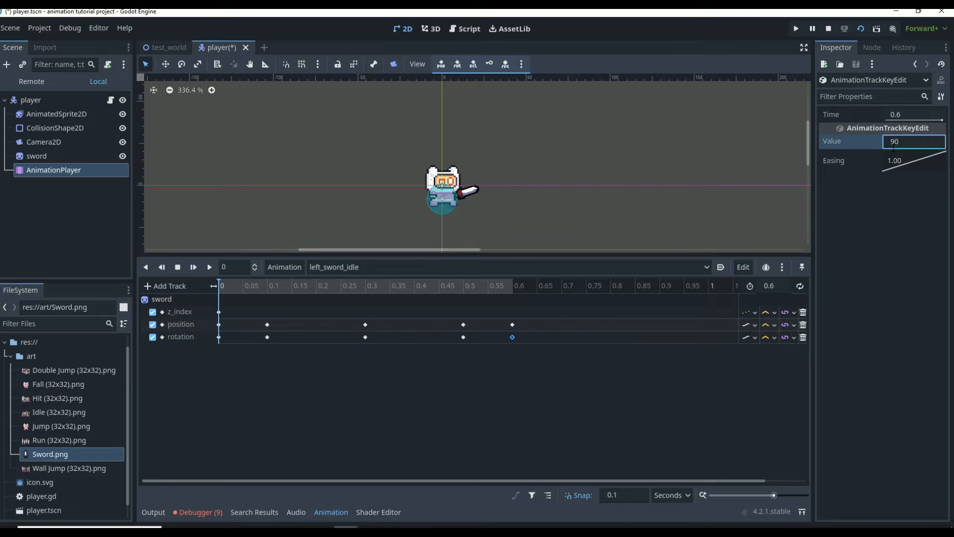
key(Home)
text(-)
key(Return)
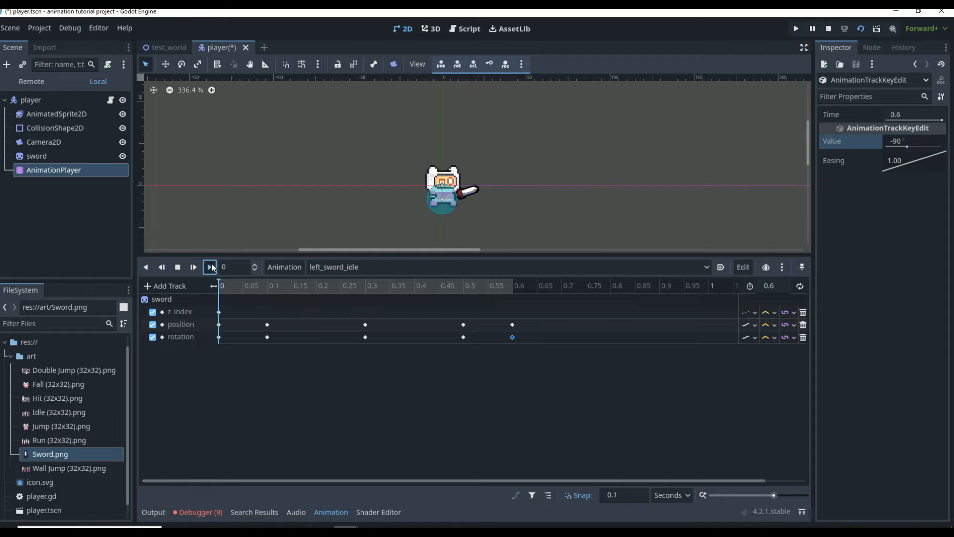
click(210, 266)
scroll(359, 226, up, 2)
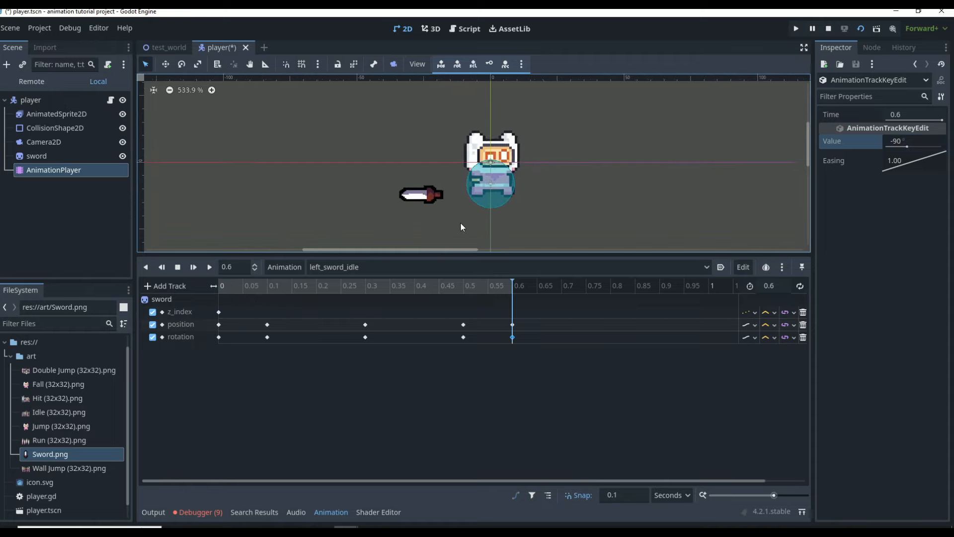
scroll(460, 226, up, 1)
click(211, 268)
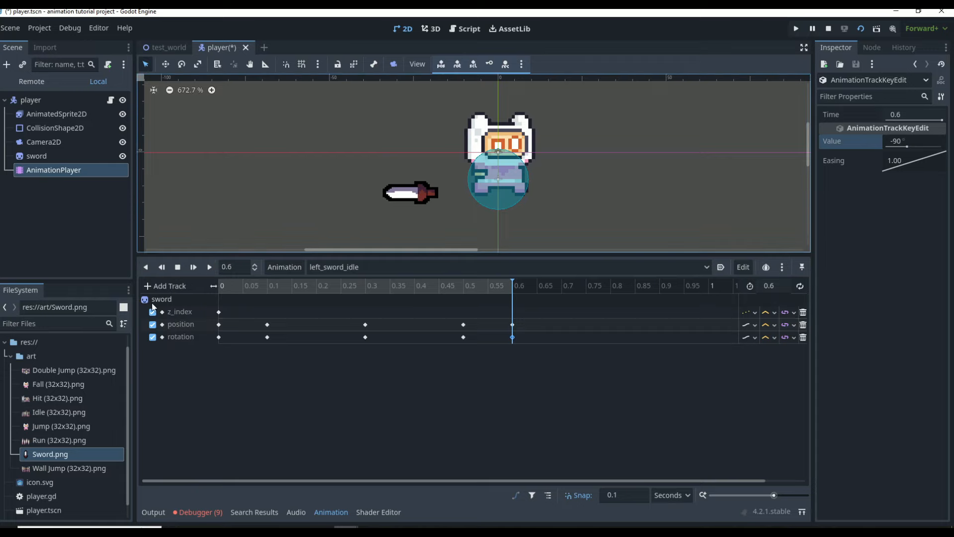
- Add a property track for the sword's flip_h to the left_sword_idle animation
click(166, 285)
click(171, 300)
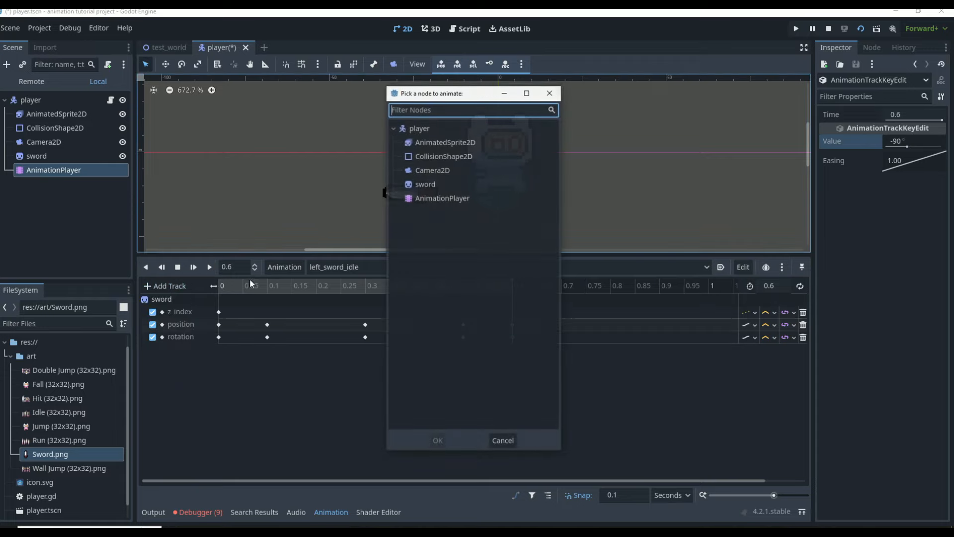
double_click(419, 184)
double_click(220, 227)
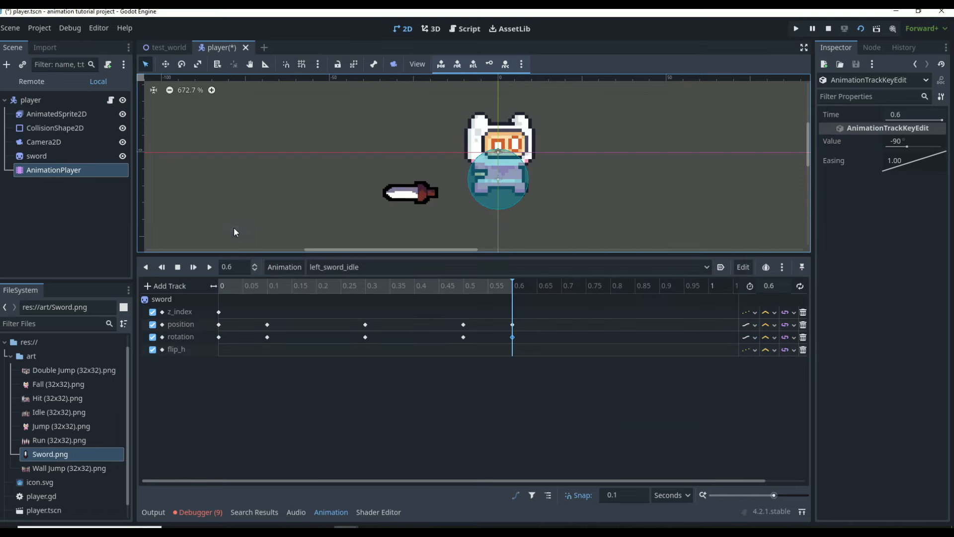
- Insert a flip_h key at 0 s in left_sword_idle with its value on, scrub back to 0.5 s, and save the scene
click(227, 349)
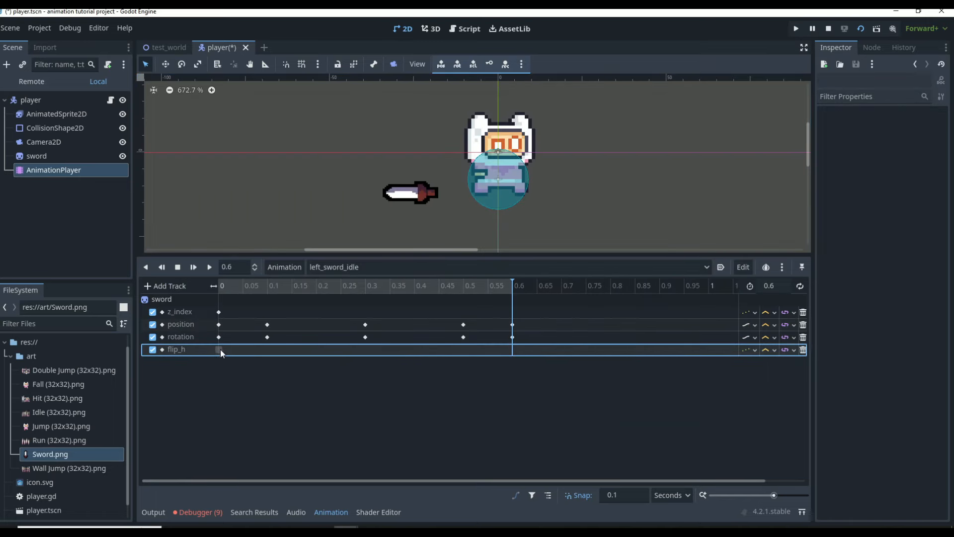
click(219, 349)
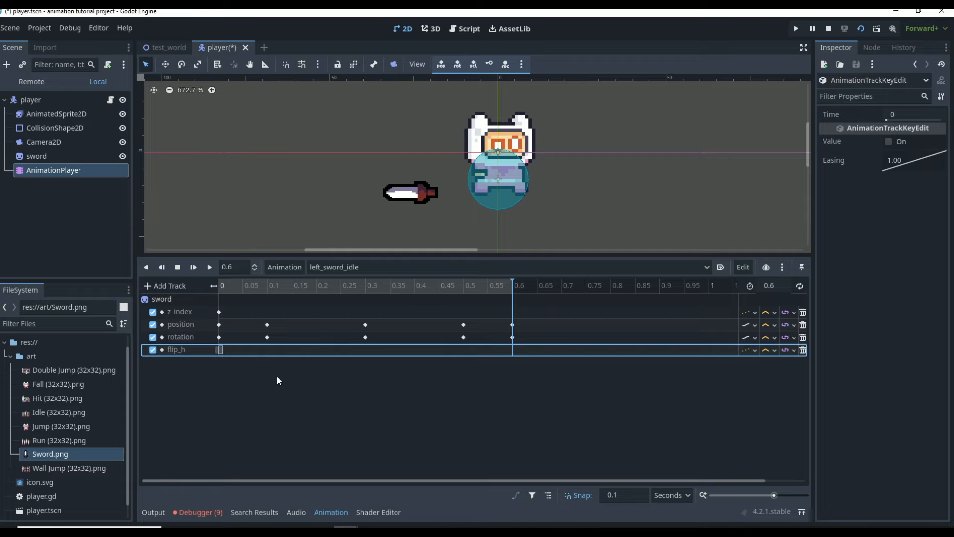
click(889, 142)
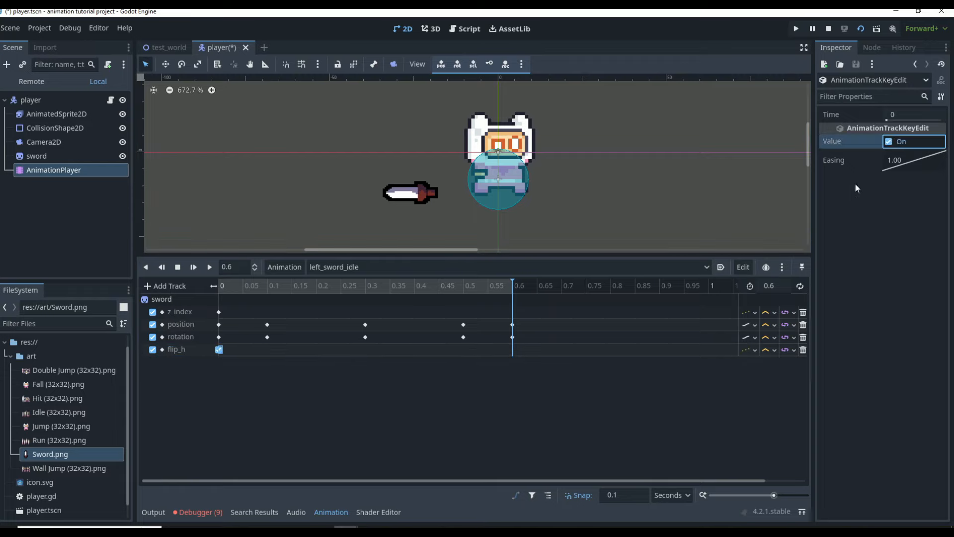
drag(504, 287, 445, 321)
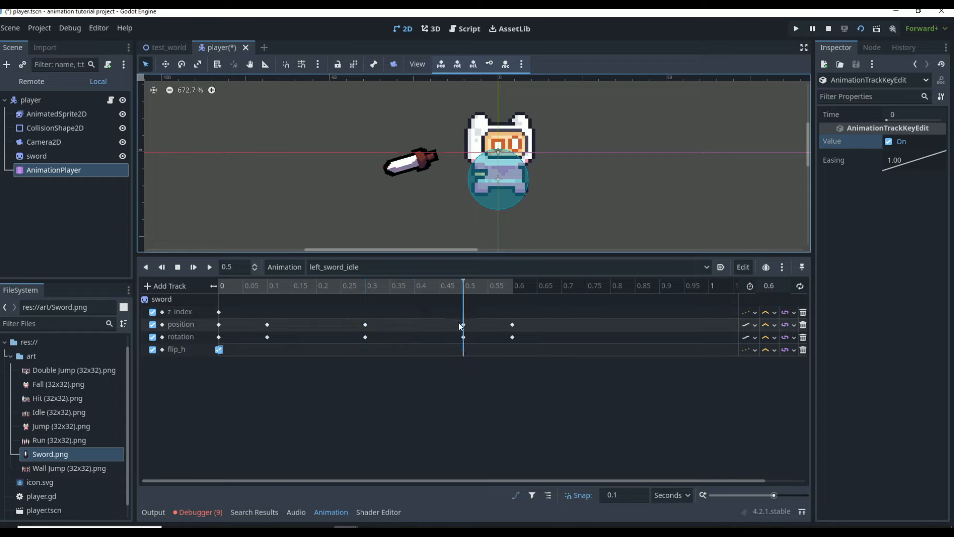
key(ctrl+s)
- Switch to the right_sword_idle animation and add a property track for the sword's flip_h
click(445, 267)
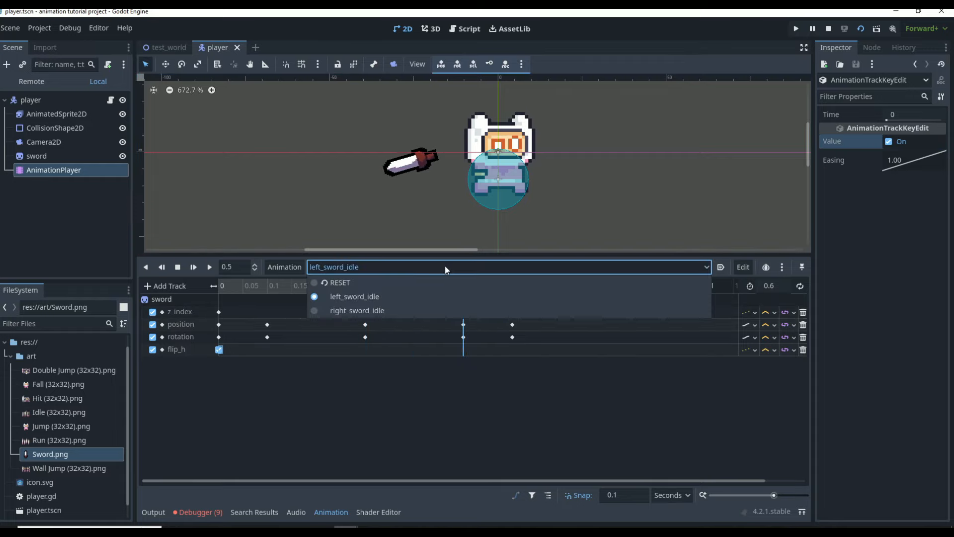
click(373, 308)
click(168, 286)
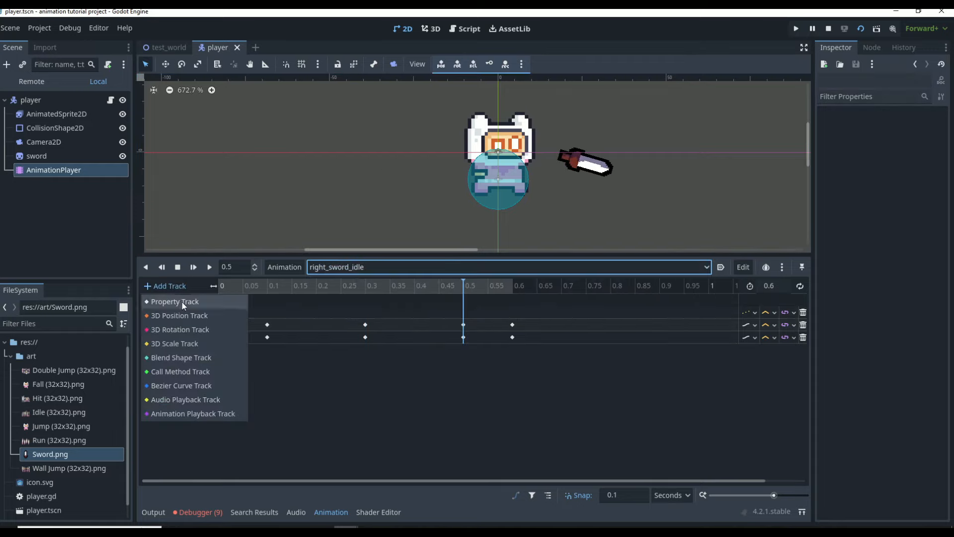
click(182, 301)
double_click(434, 184)
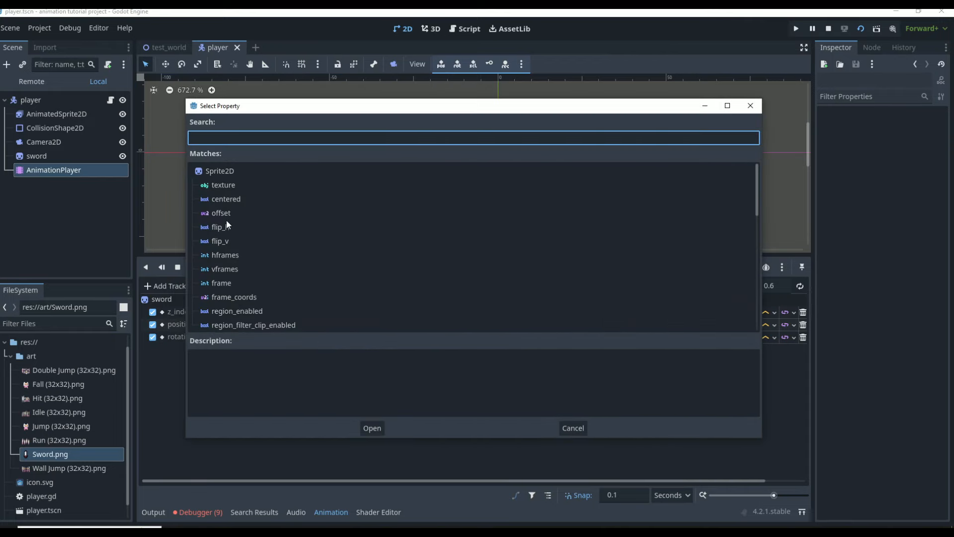
double_click(226, 224)
- Insert a flip_h key at 0 s in right_sword_idle with its value off, scrub to the start, and save the scene
right_click(225, 350)
click(226, 351)
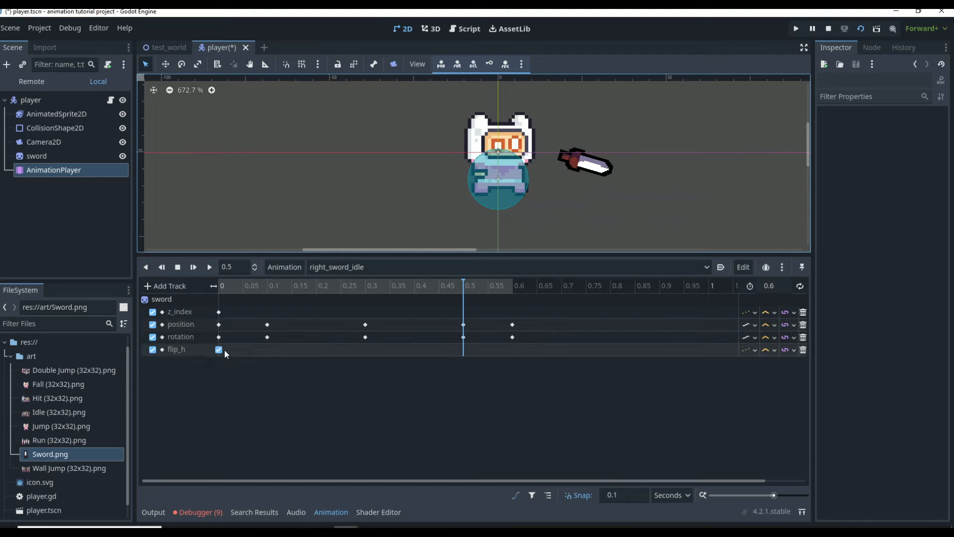
click(220, 350)
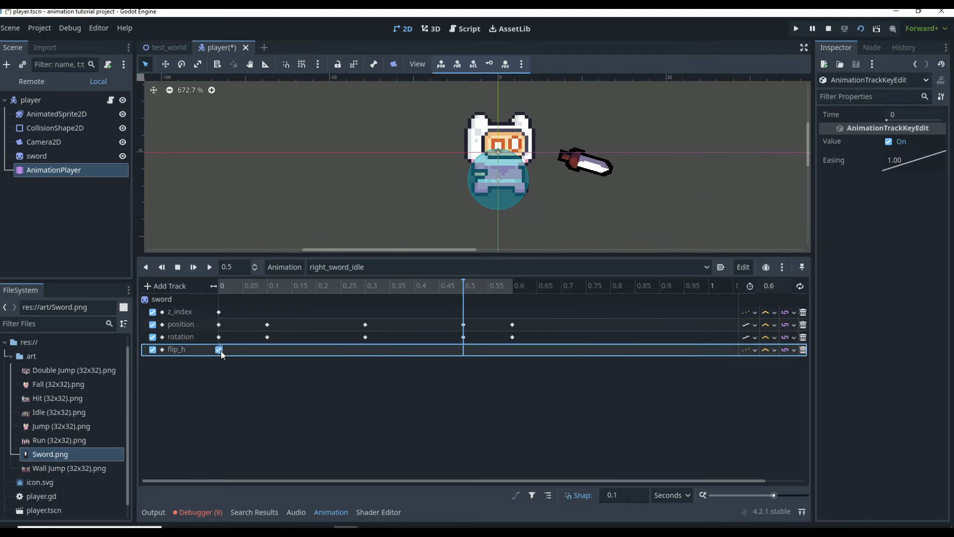
click(890, 142)
drag(459, 288, 222, 312)
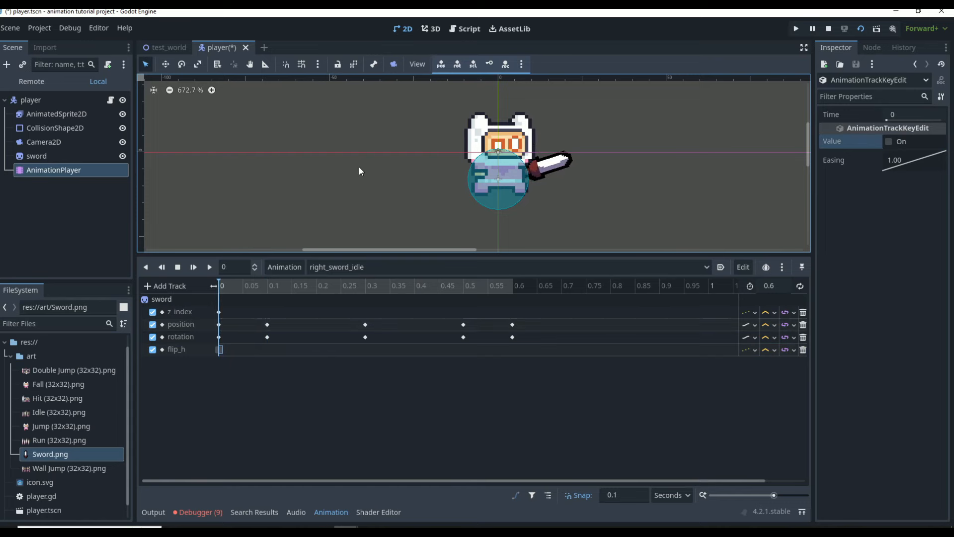
key(ctrl+s)
- Run the project from the test_world scene, turn the player left and right to check both sword idles, and close the game
click(168, 48)
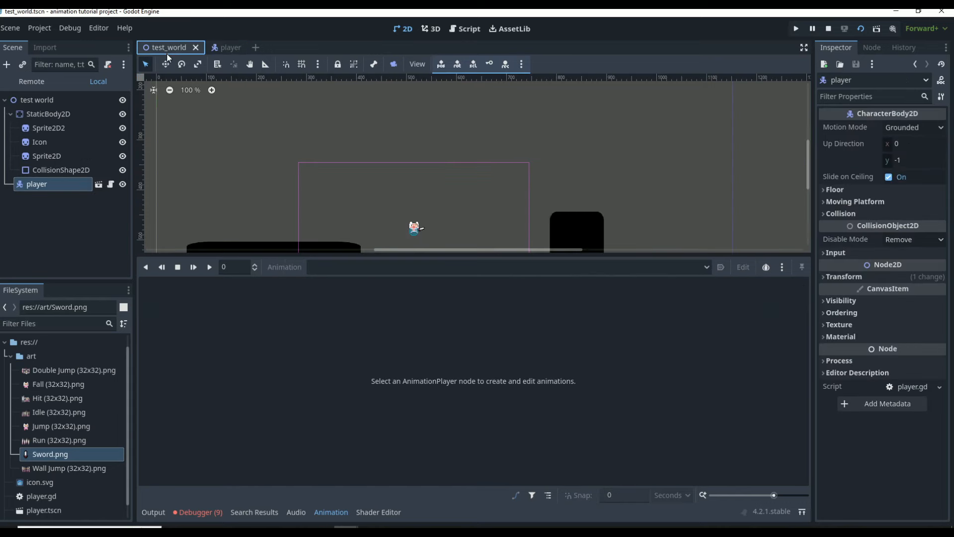
key(F5)
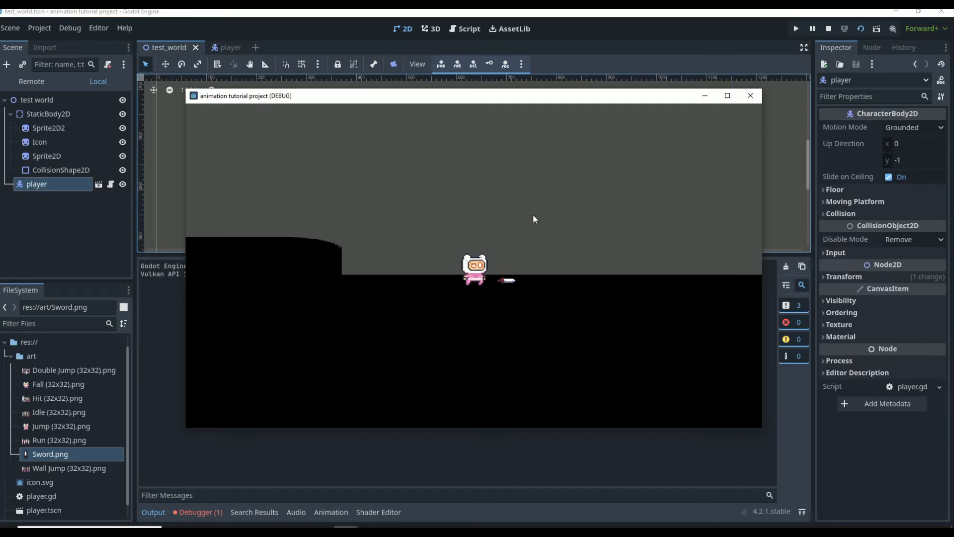
key(Left)
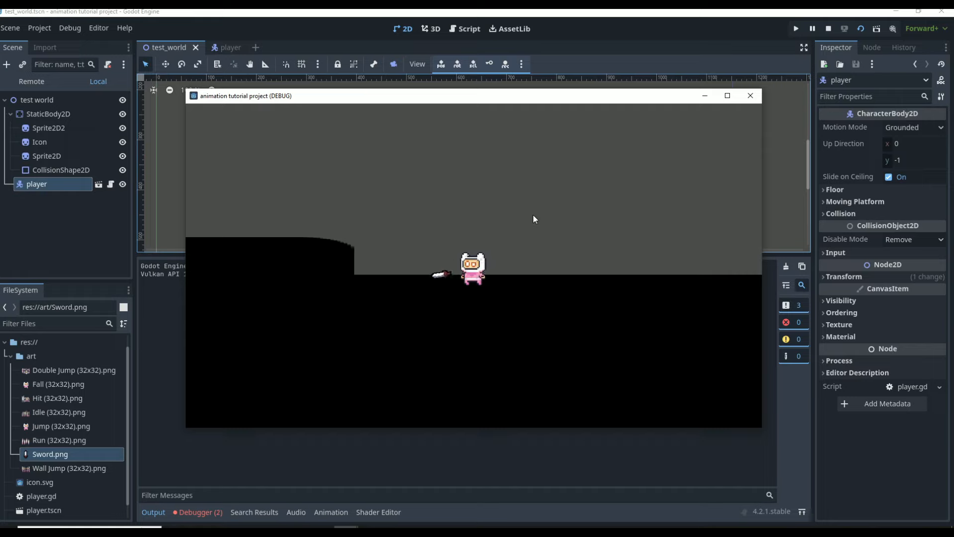
key(Right)
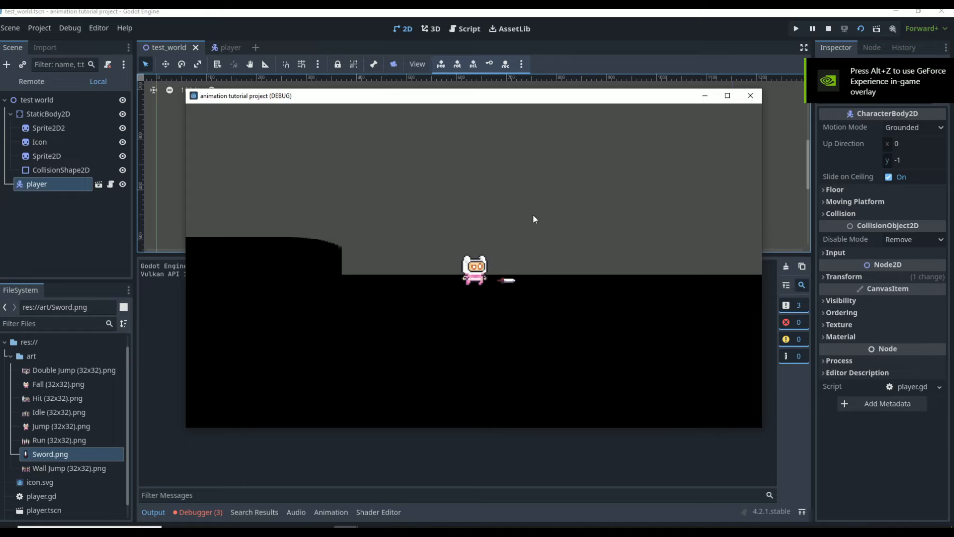
click(745, 98)
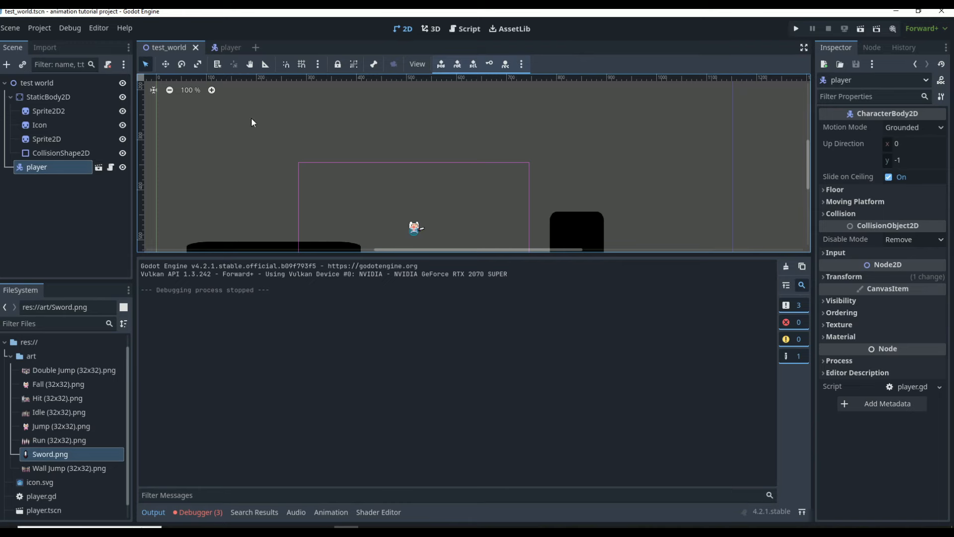
- Return to the player scene, restrict the track list to the selected node, and try the filter with the sword and Camera2D nodes
click(227, 48)
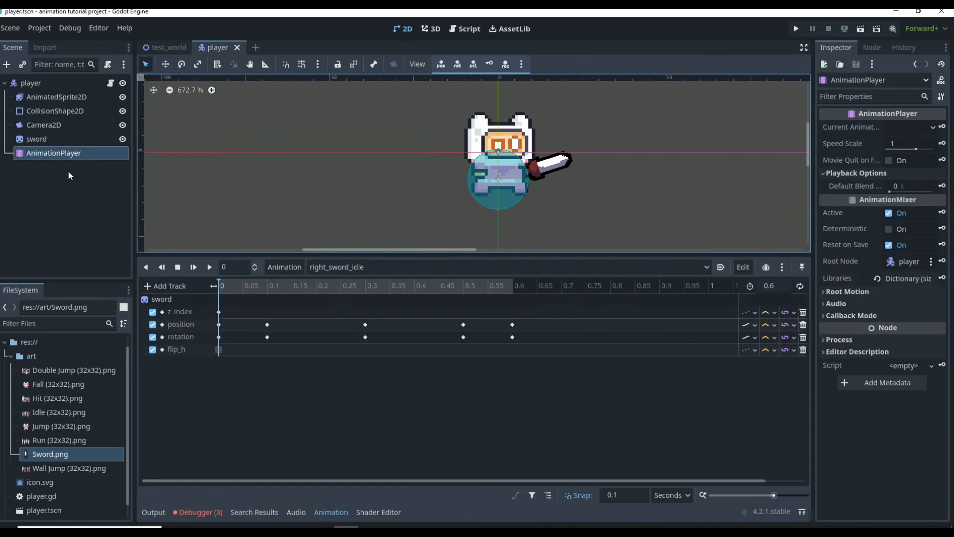
ctrl+scroll(426, 456, down, 1)
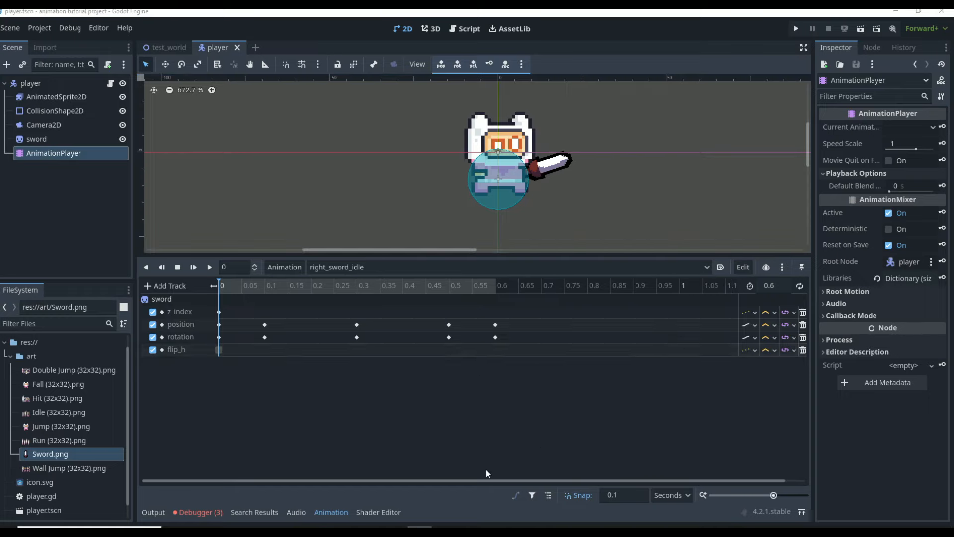
click(532, 496)
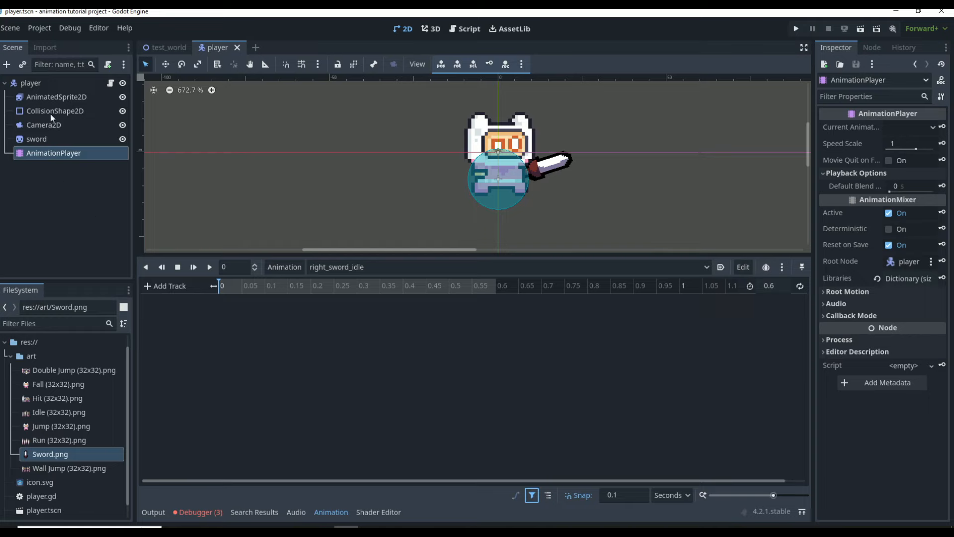
click(53, 140)
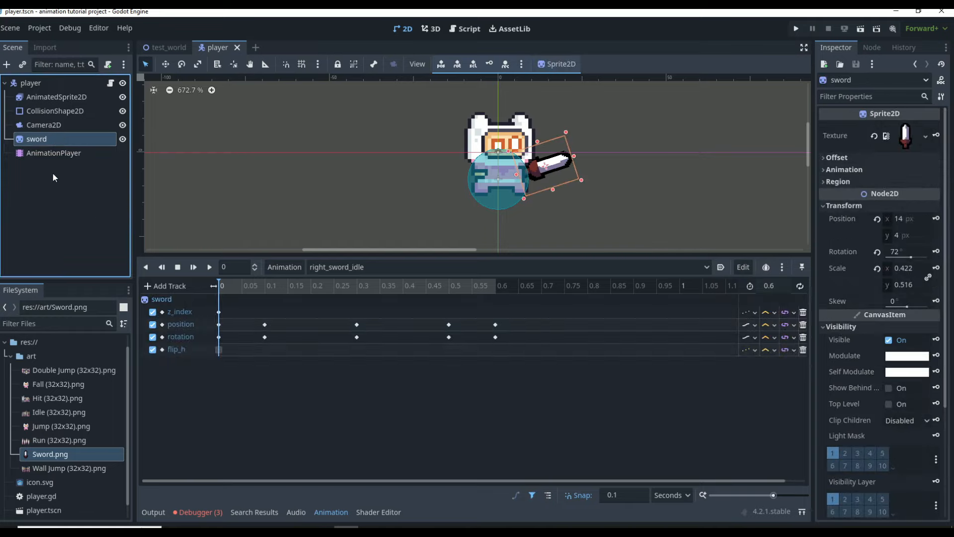
click(61, 125)
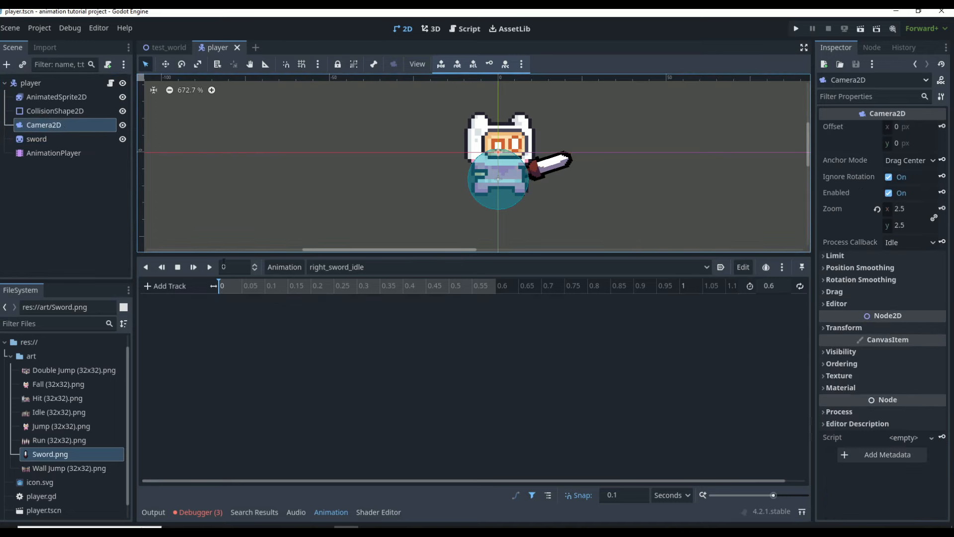
- Select the sword node and compare its animation tracks as a plain list and grouped by node
click(61, 136)
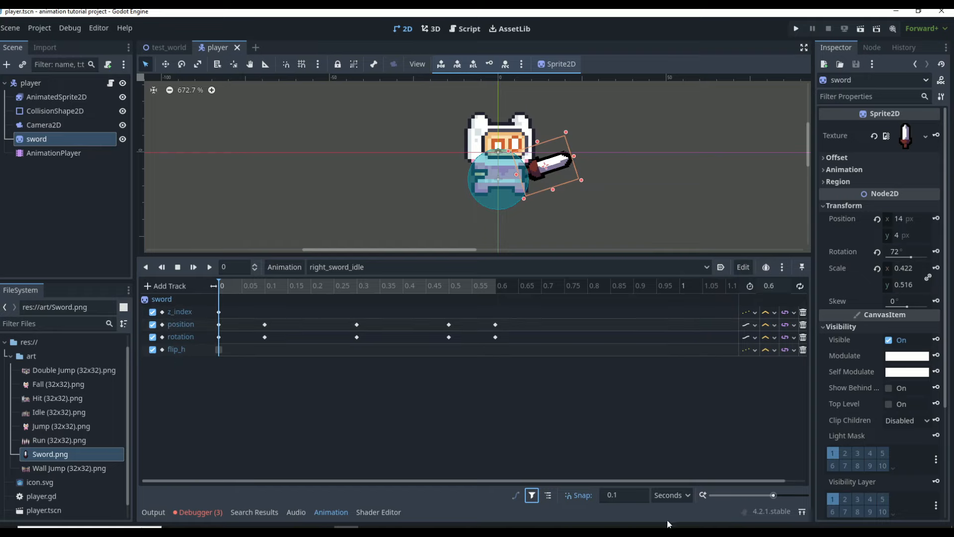
click(548, 495)
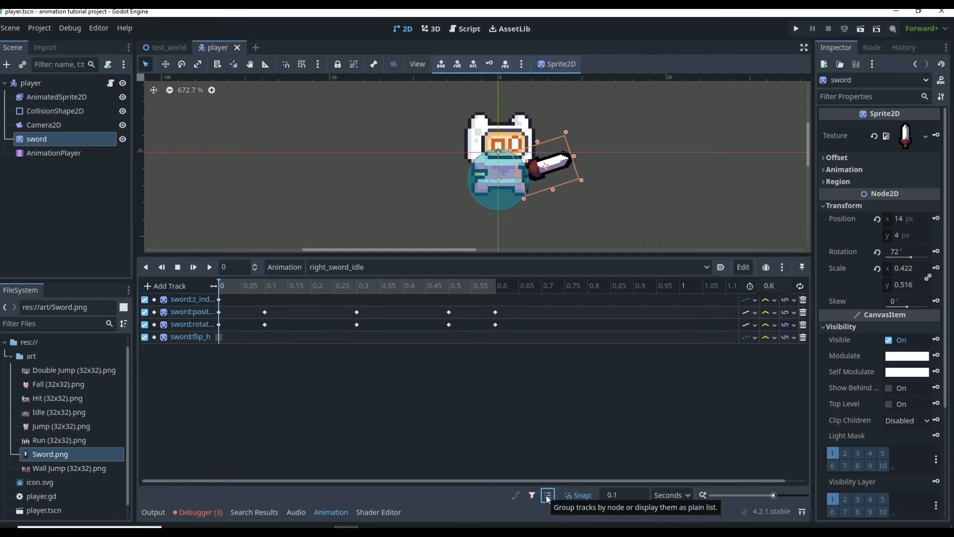
click(547, 495)
- Add a property track for the Camera2D node's offset to the right_sword_idle animation
click(164, 286)
click(175, 302)
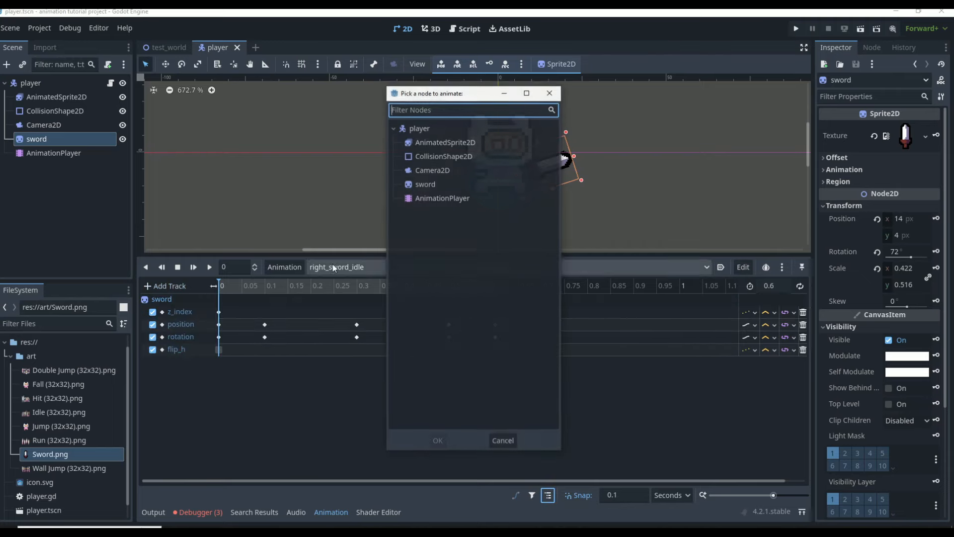
double_click(440, 170)
click(251, 185)
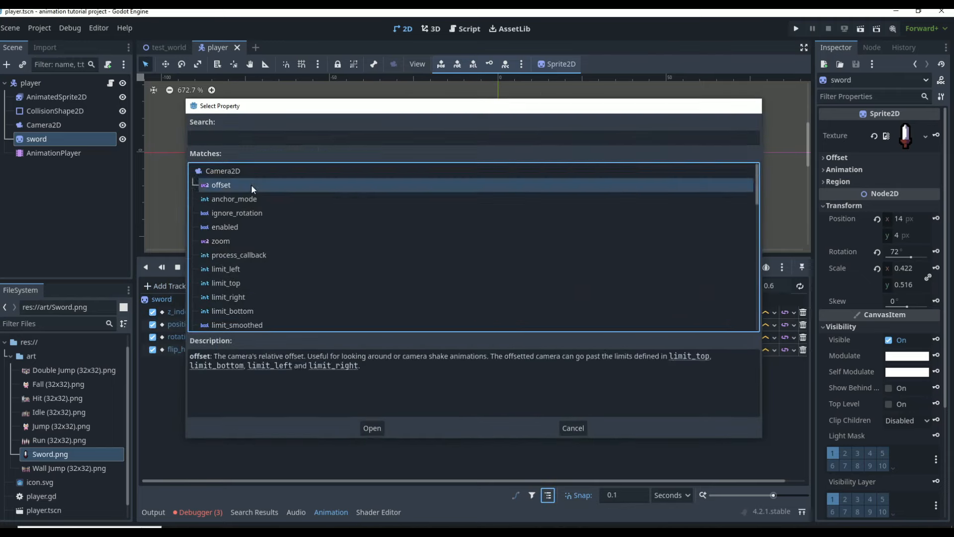
click(371, 428)
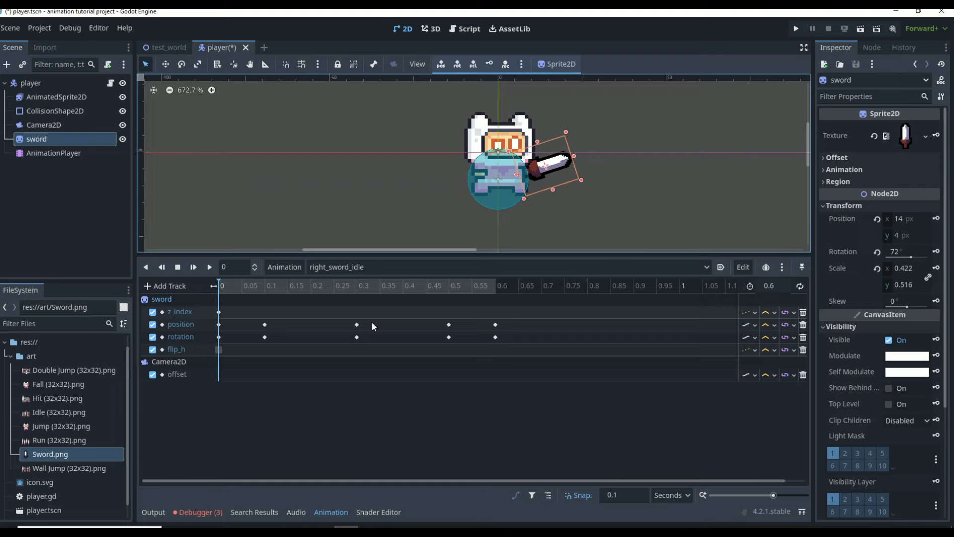
- Compare the plain and node-grouped track lists, and try the selected-node filter on the sword and Camera2D nodes
click(549, 496)
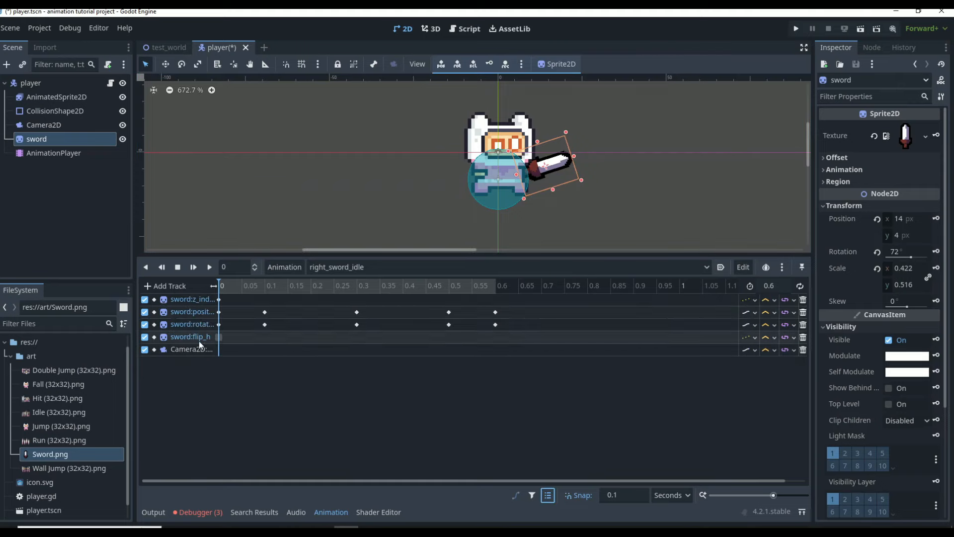
click(547, 496)
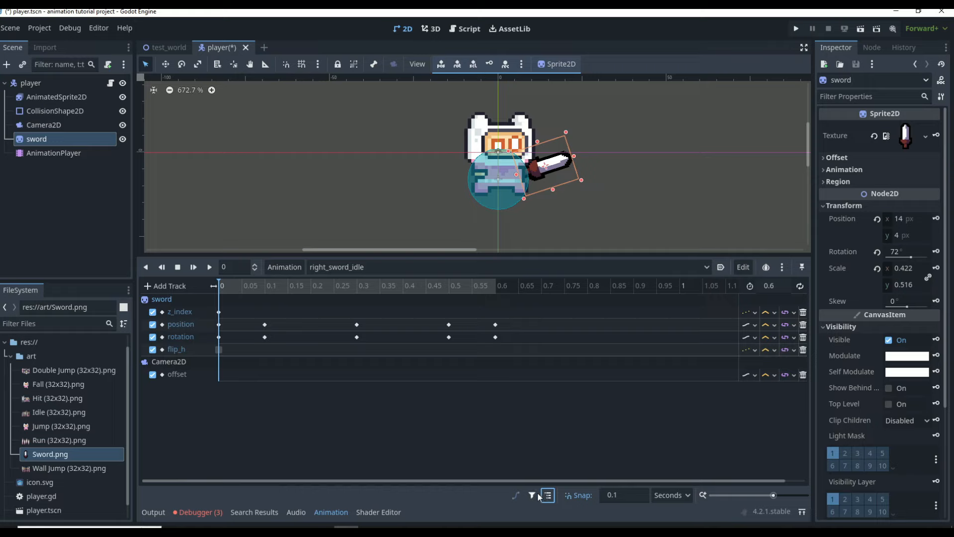
click(533, 496)
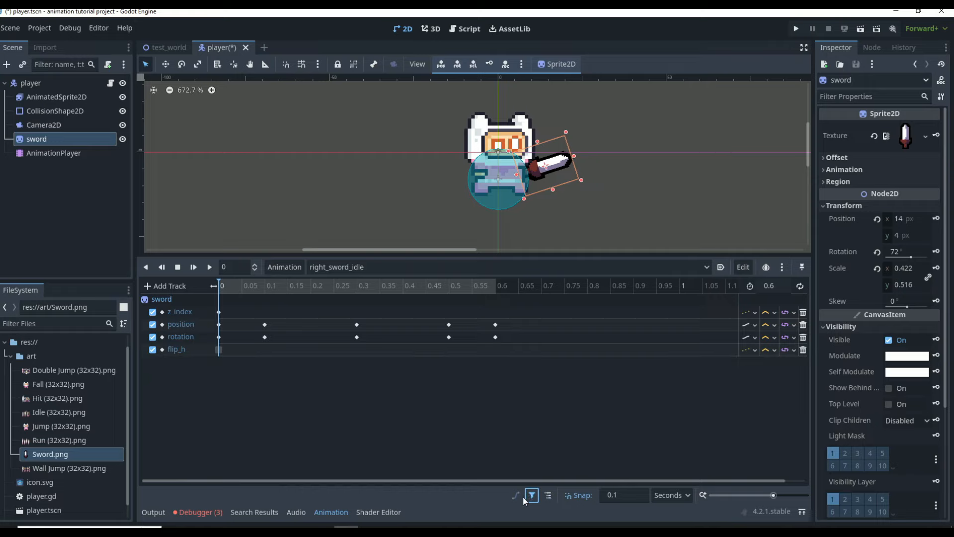
click(47, 125)
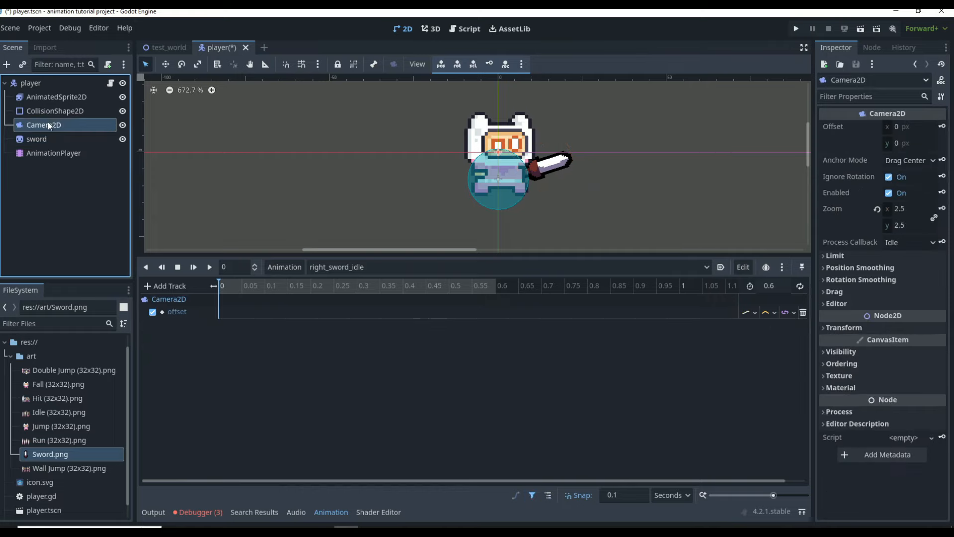
- Turn off the selected-node track filter and delete the Camera2D offset track
click(532, 495)
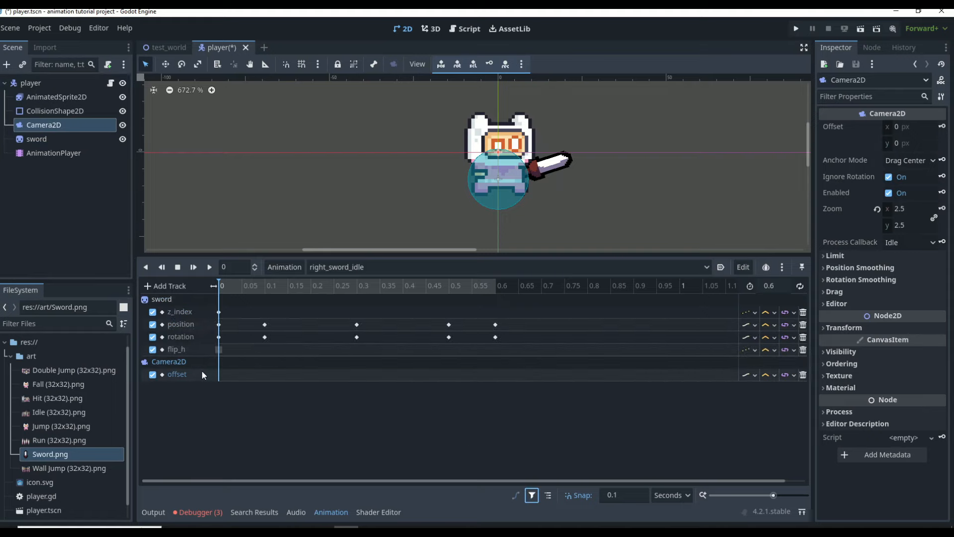
click(803, 375)
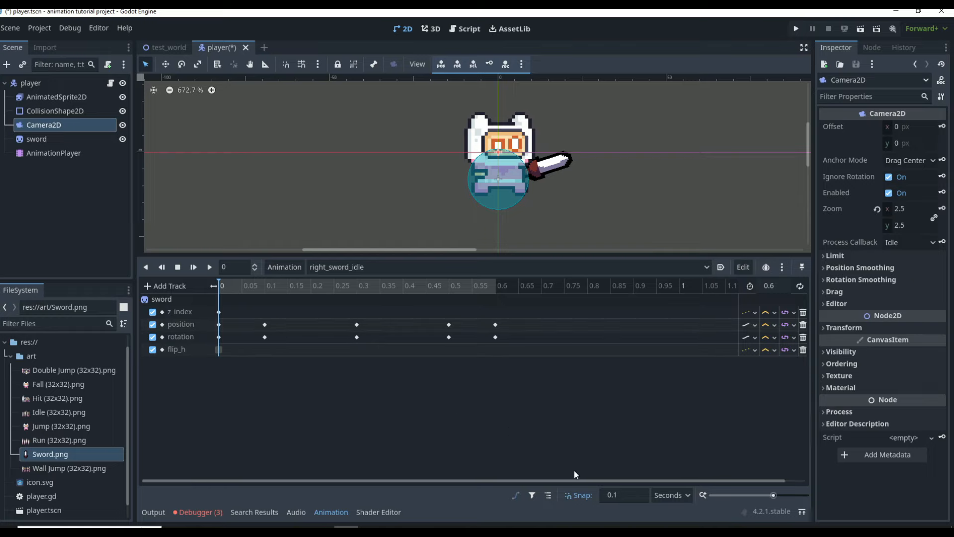
- Set the animation snap to 0.05 seconds and try moving the sword's 0.1 s position key in that increment
click(613, 493)
key(BackSpace)
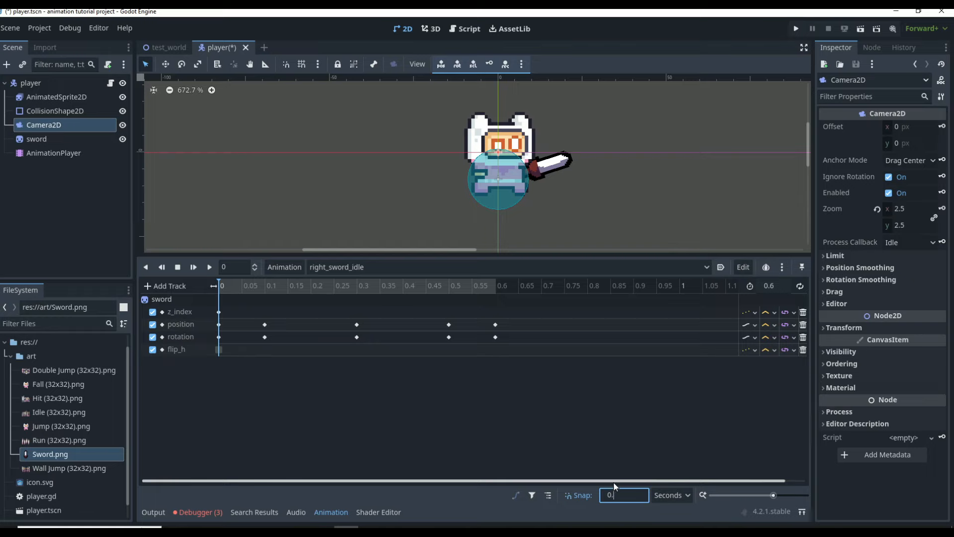
key(Return)
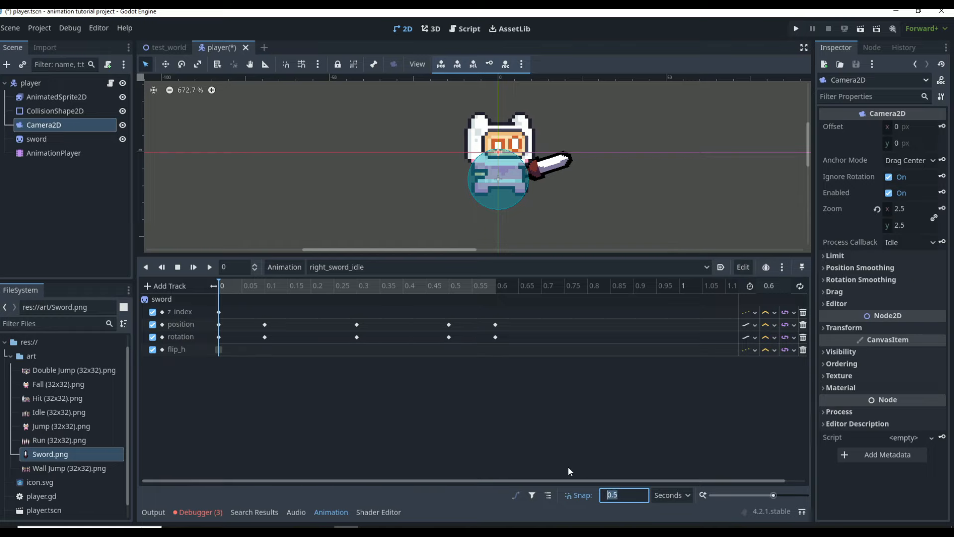
text(0.05)
mouse_move(264, 324)
mouse_down()
mouse_move(242, 325)
mouse_move(265, 324)
mouse_up()
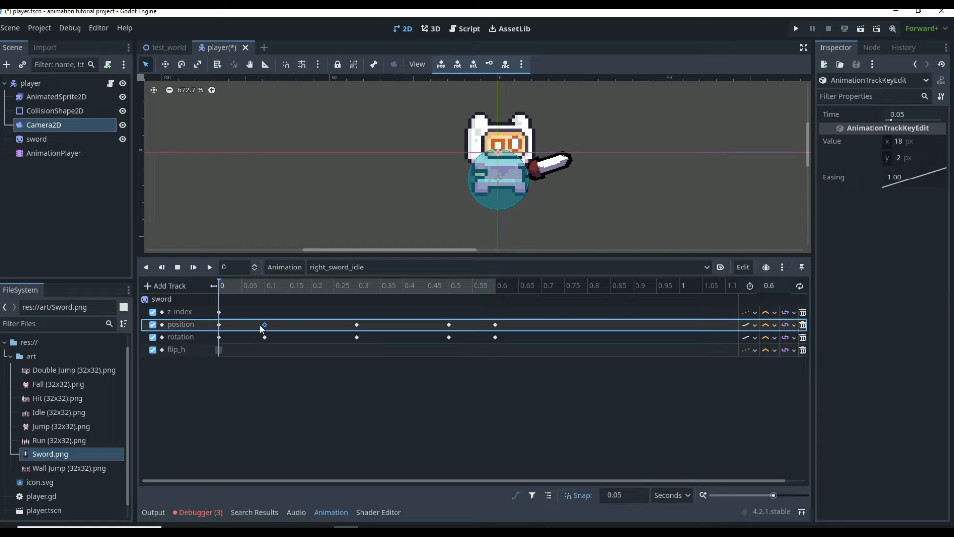
- Set the animation snap back to 0.1 seconds
click(638, 485)
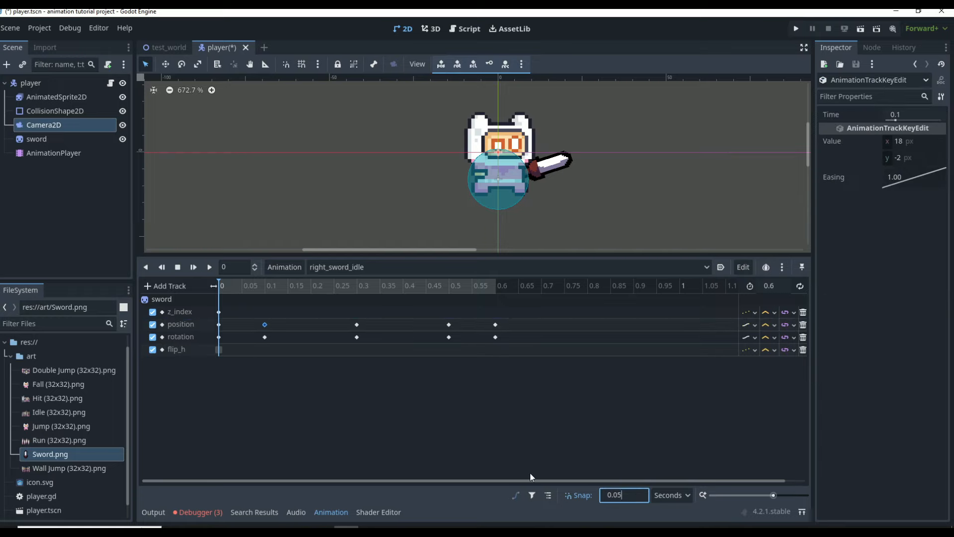
key(BackSpace)
key(BackSpace)
text(1)
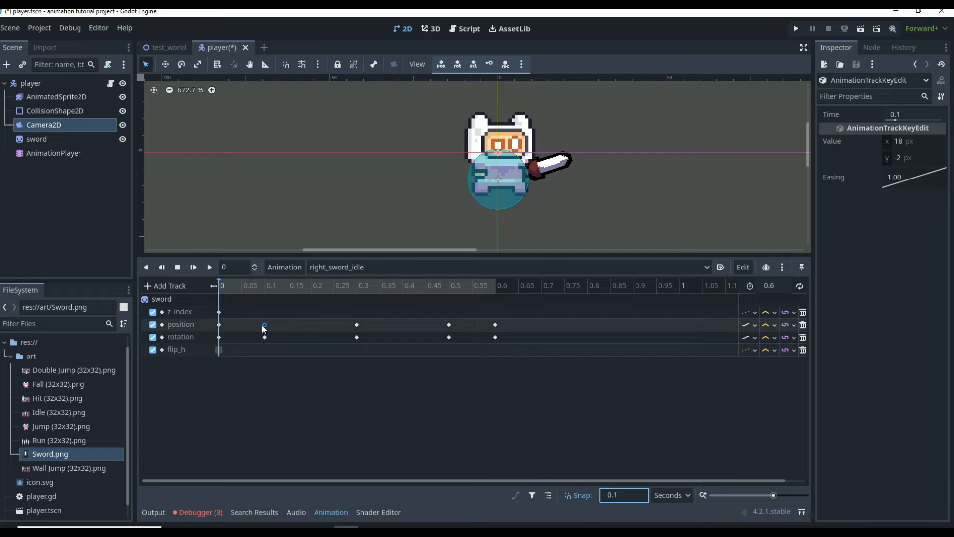
- Try moving the sword's 0.1 s position key without snapping, re-enable snapping, and return the key to 0.1 s
mouse_move(264, 324)
mouse_down()
mouse_move(208, 321)
mouse_move(265, 324)
mouse_move(239, 330)
mouse_move(255, 330)
mouse_up()
click(582, 497)
click(632, 497)
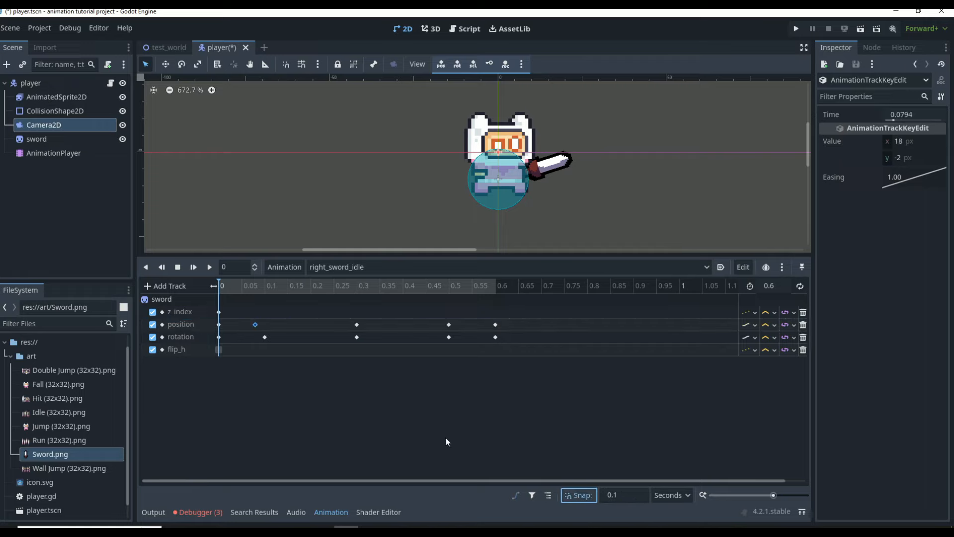
drag(256, 324, 265, 327)
click(305, 379)
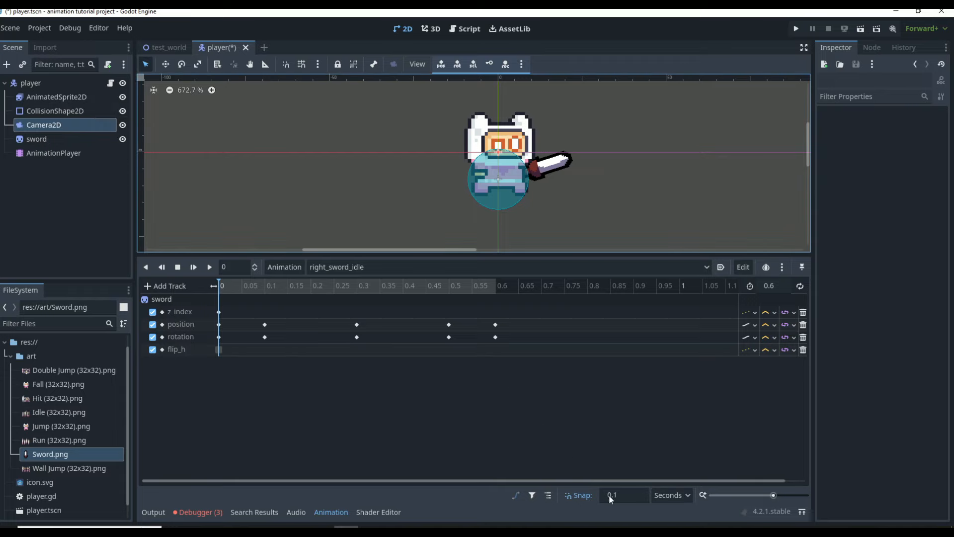
- Switch the snap unit to FPS, set it to 12, and move the sword's second position key to frame 1
click(679, 497)
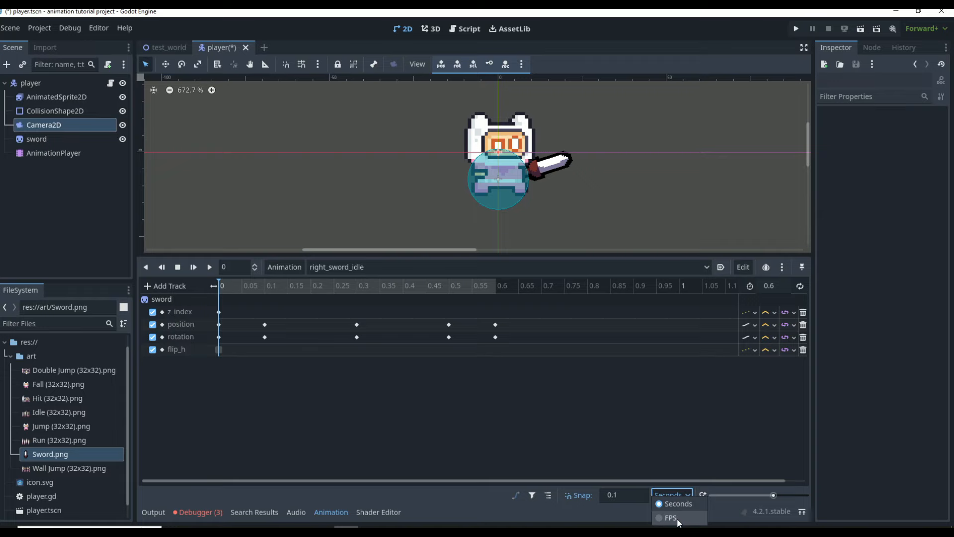
click(677, 518)
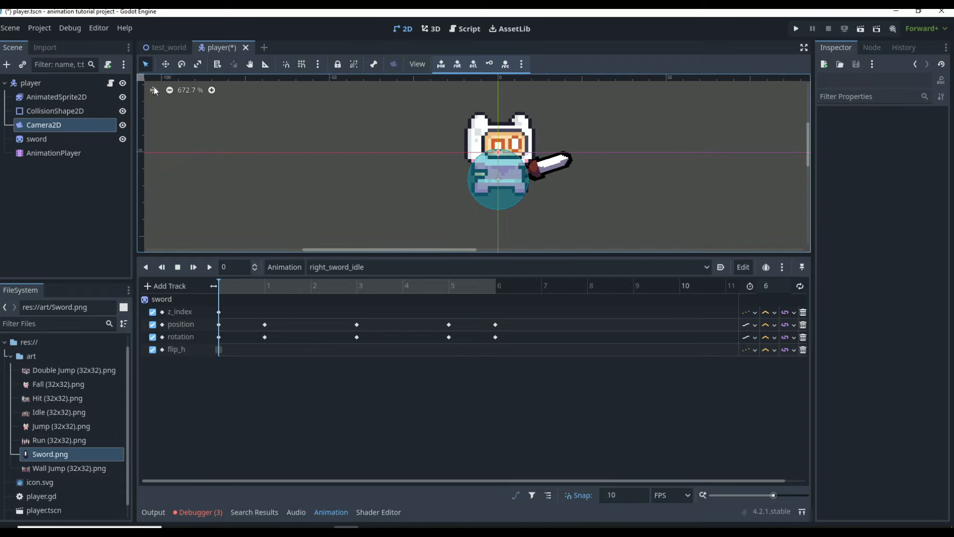
double_click(624, 495)
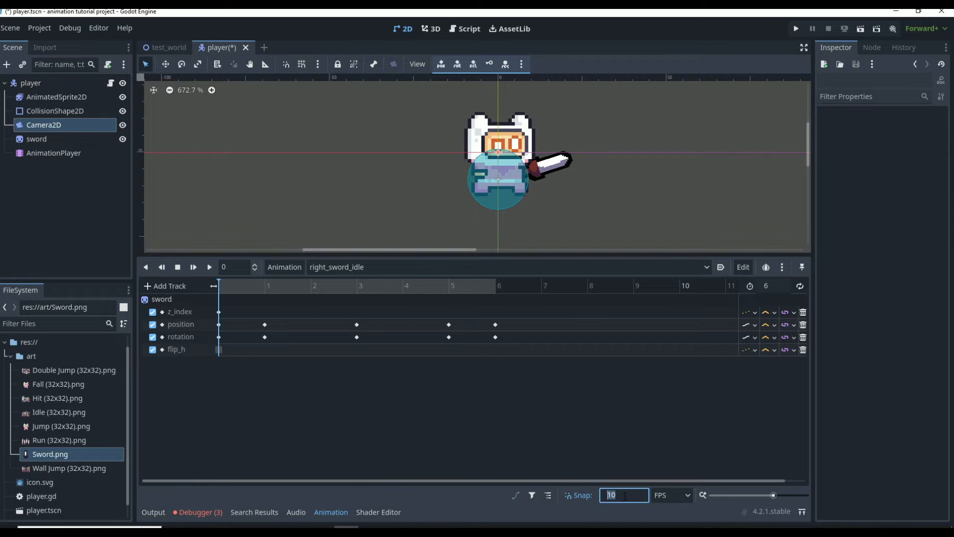
text(12)
key(Return)
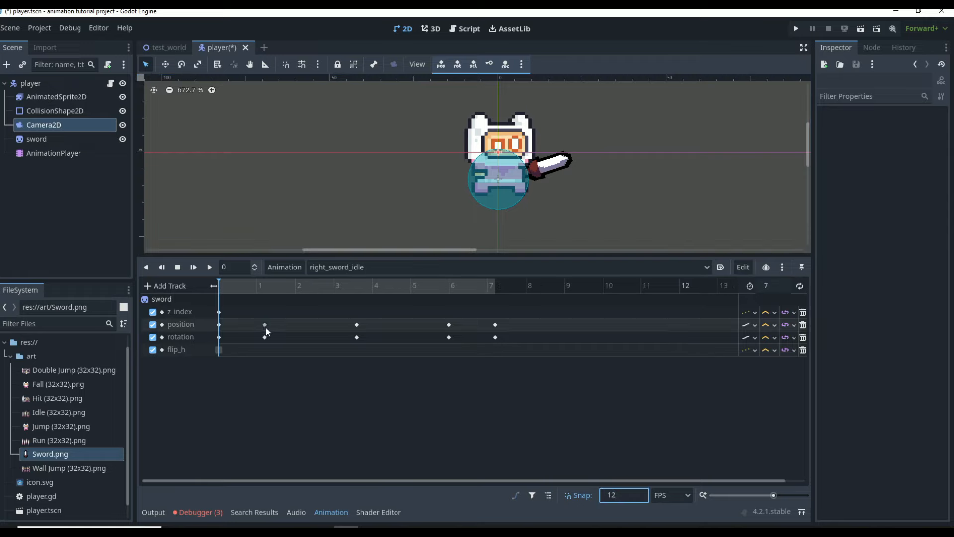
drag(266, 325, 258, 324)
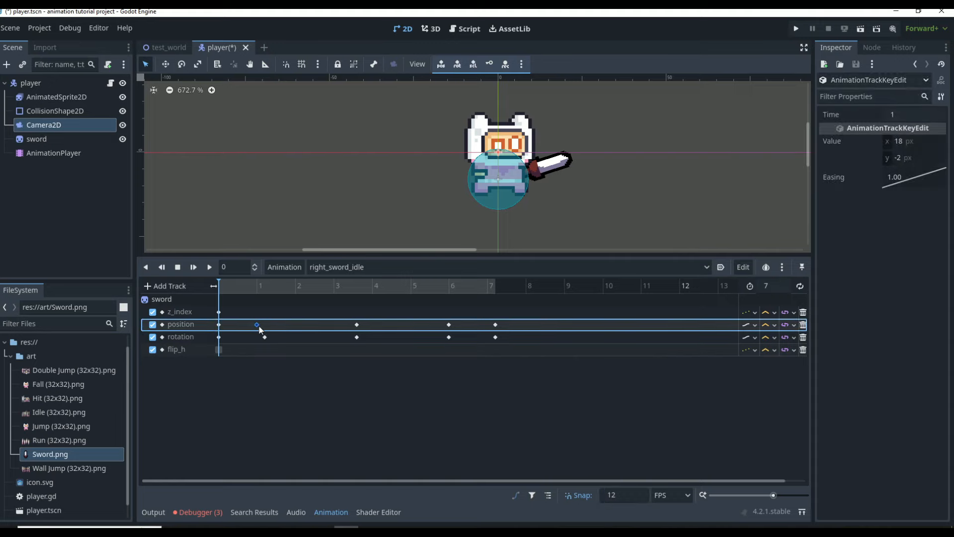
- Restore snapping to 0.1 in seconds, return the sword's second position key to 0.1 s, and save the scene
click(681, 496)
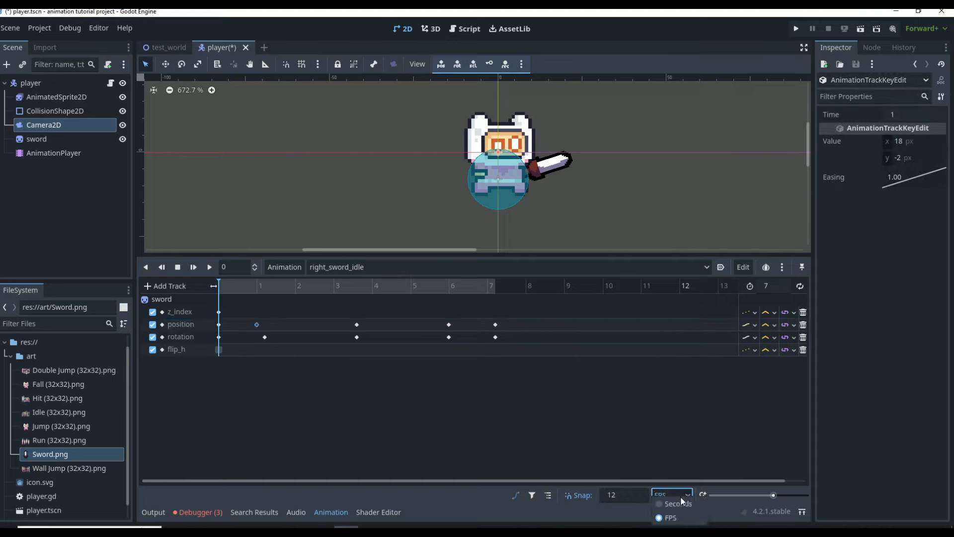
click(670, 506)
click(626, 499)
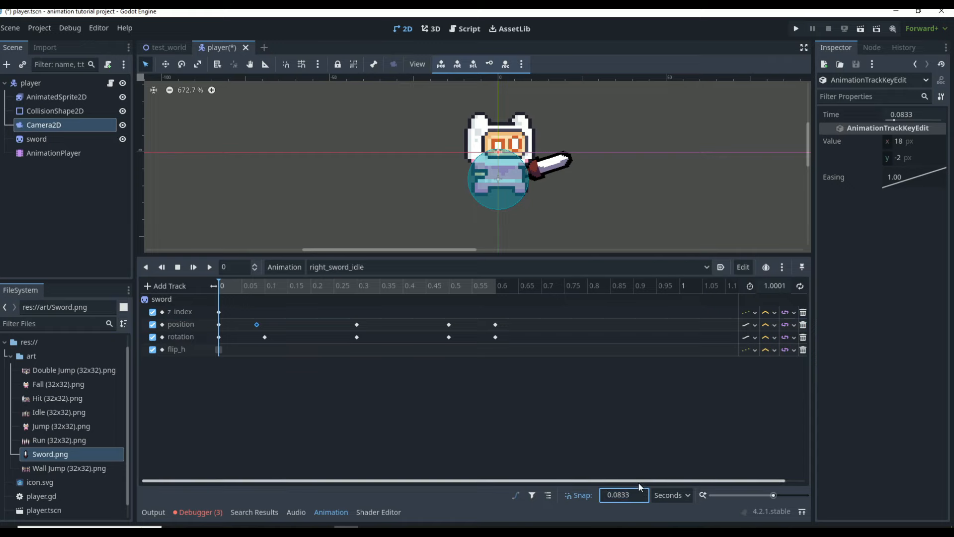
key(BackSpace)
text(1)
key(Return)
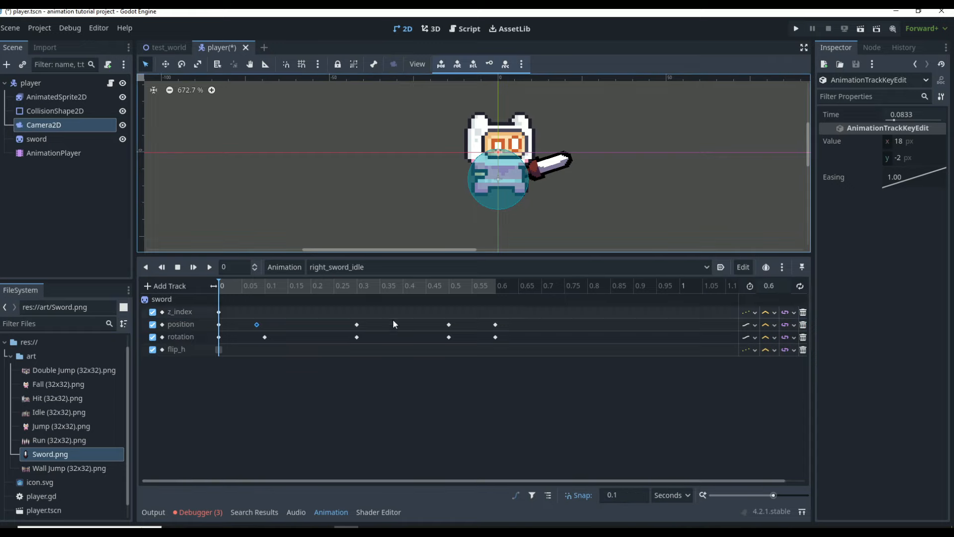
key(ctrl+s)
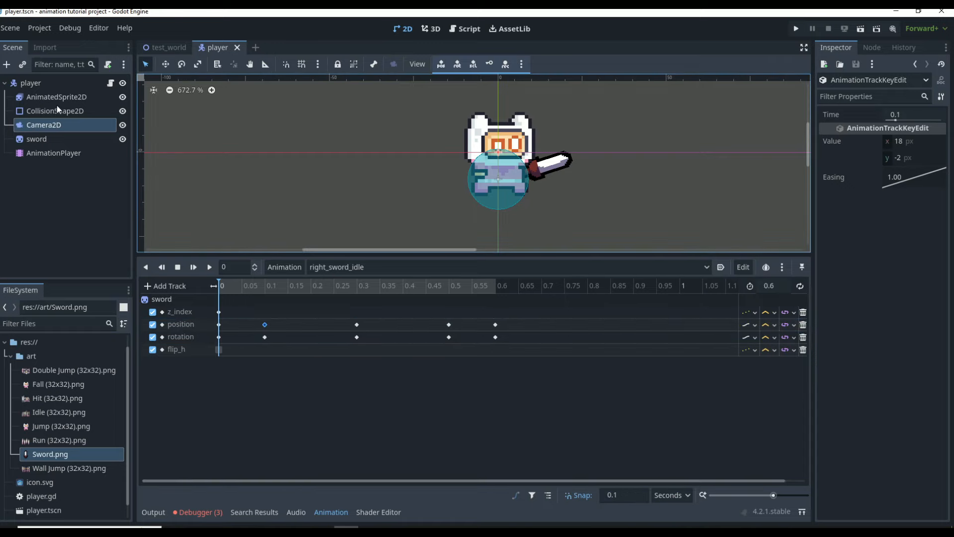
- Examine the AnimatedSprite2D's idle and run sprite frames, finishing with the run animation selected
click(57, 98)
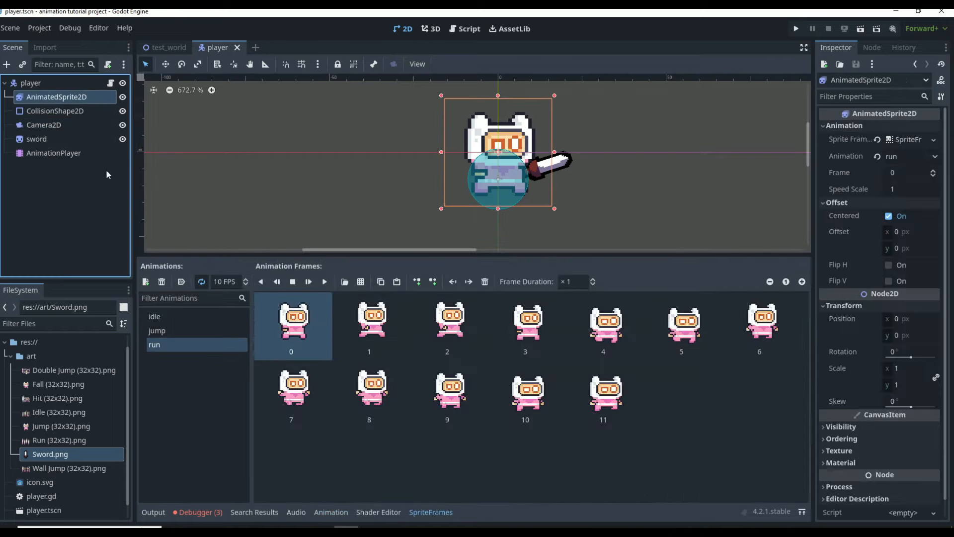
click(177, 318)
click(178, 343)
click(178, 318)
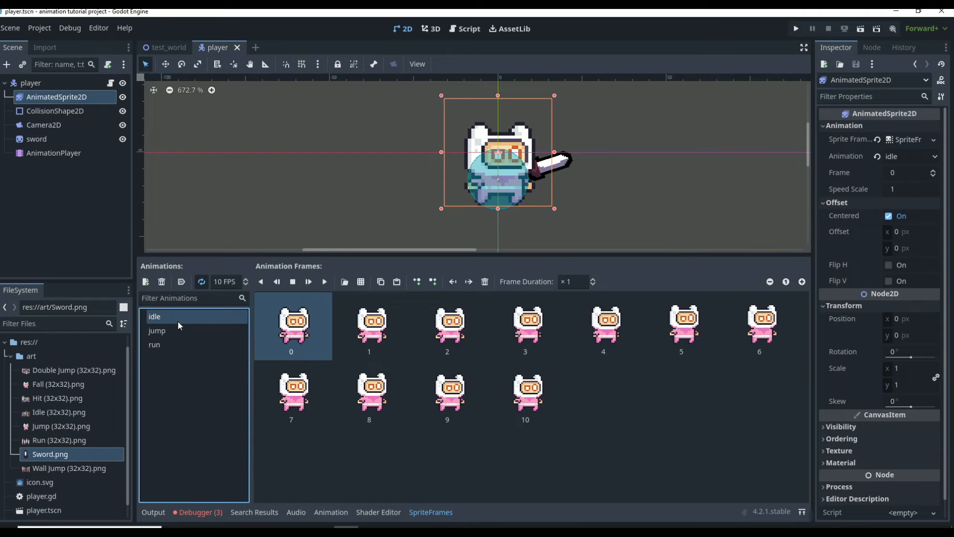
click(180, 344)
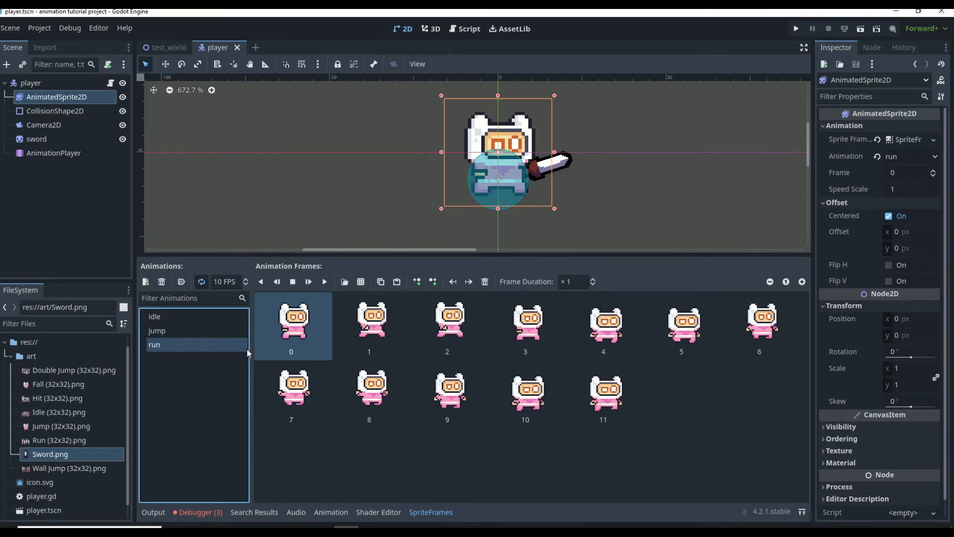
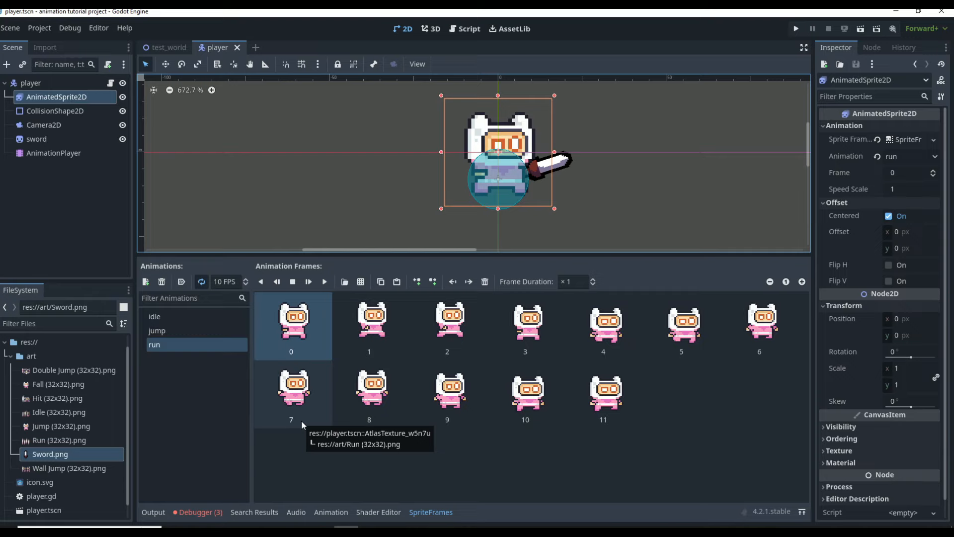
- Create a new animation named right_sword_run in the AnimationPlayer
click(33, 155)
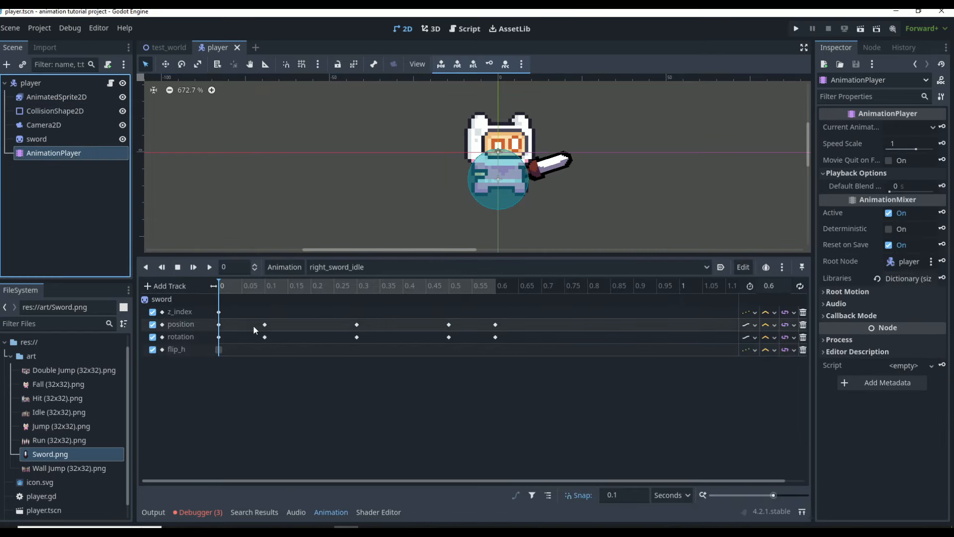
click(284, 268)
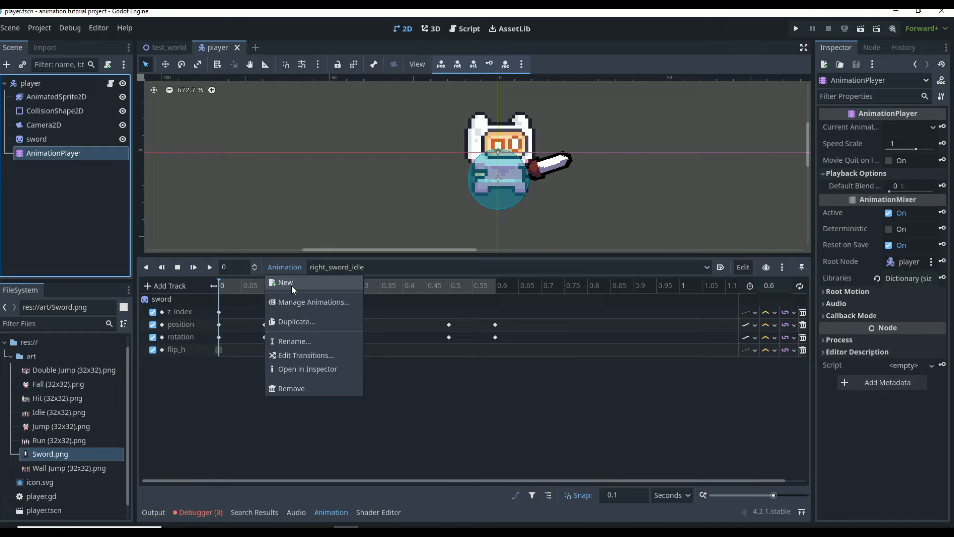
click(291, 287)
text(r)
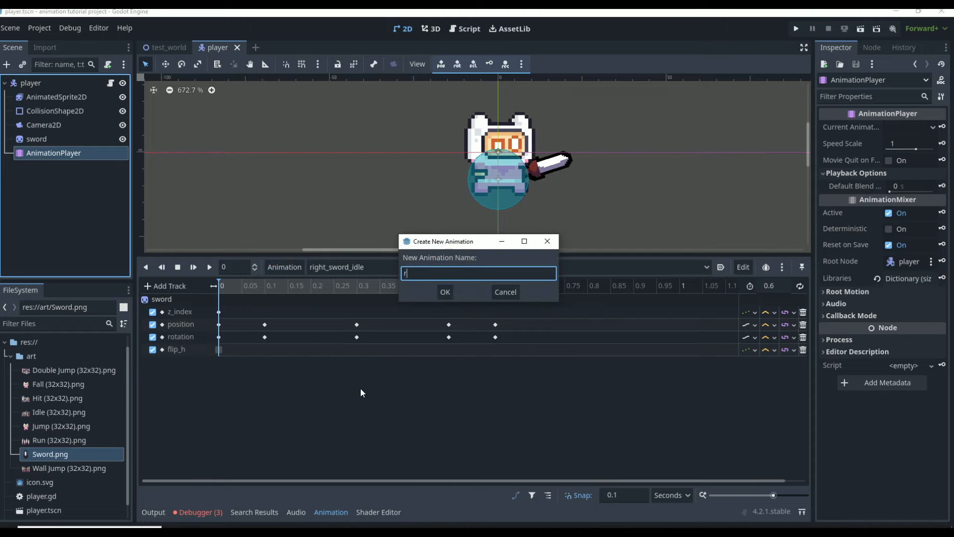
text(ight_sword_run)
key(Return)
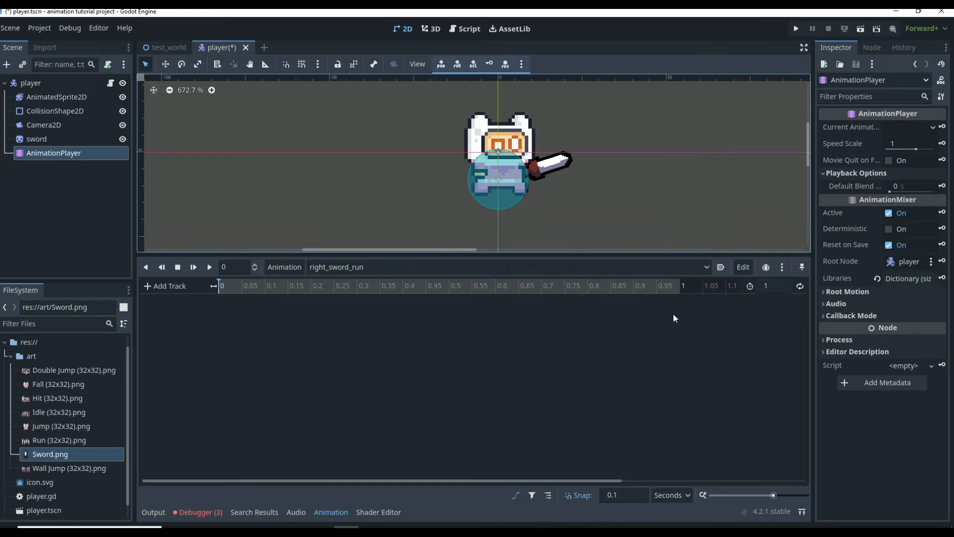
- Switch the snap unit to FPS and compare the right_sword_run timeline's length with the AnimatedSprite2D's run frames
click(677, 495)
click(683, 516)
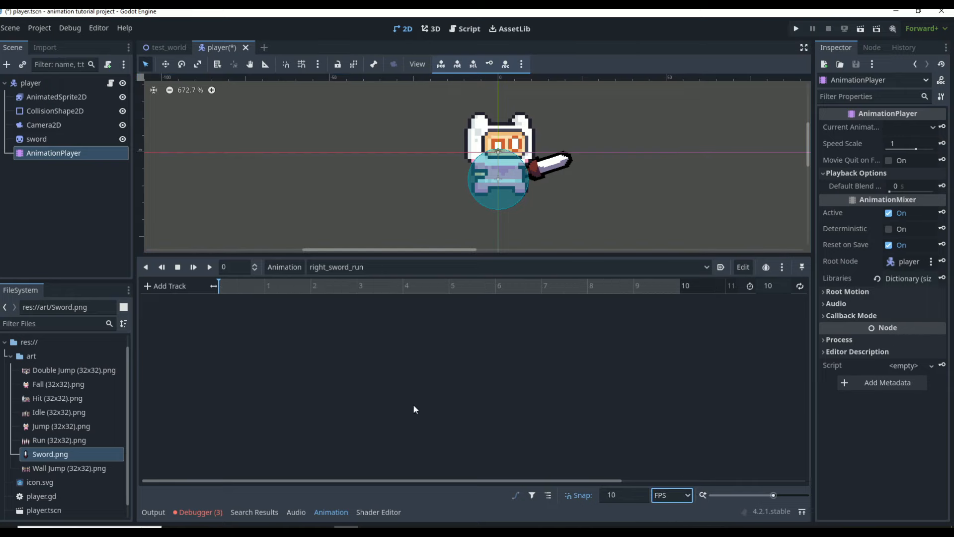
click(37, 101)
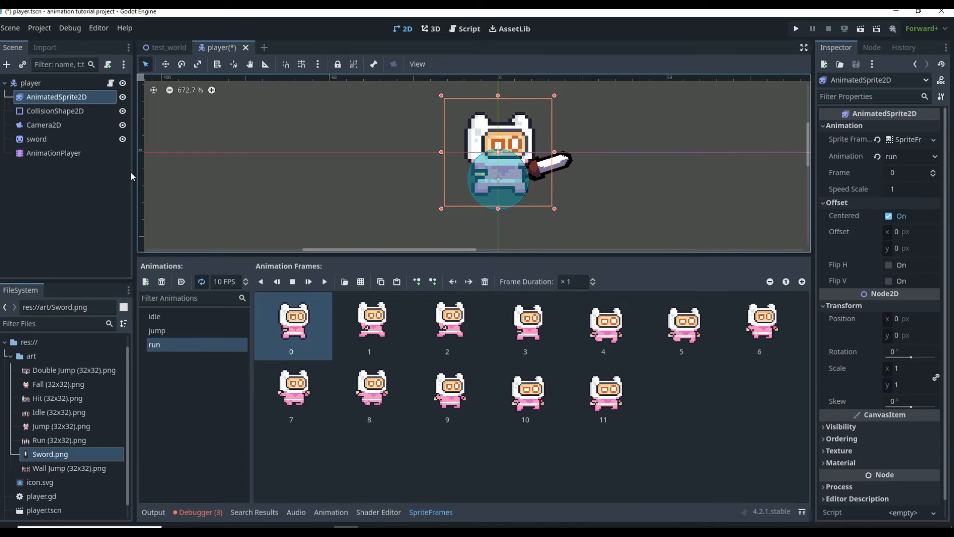
click(62, 155)
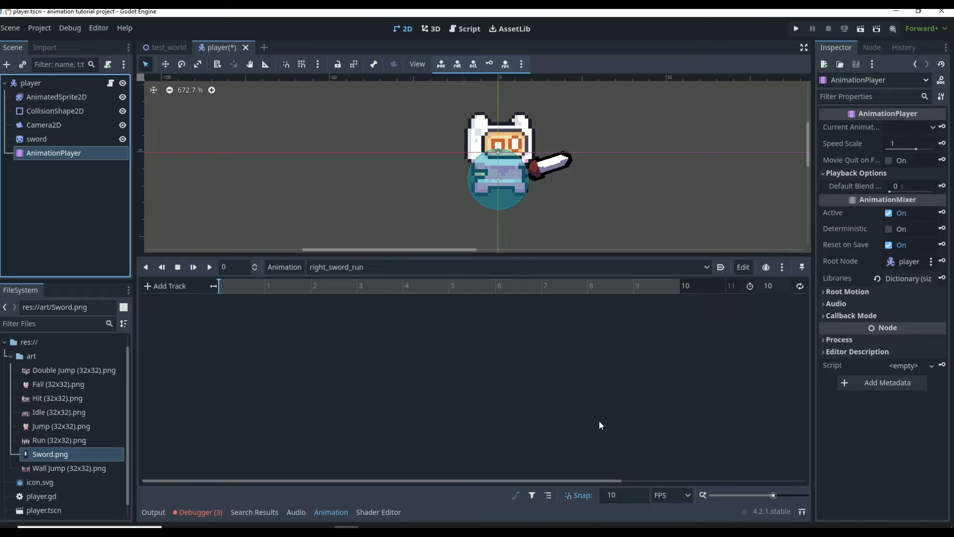
click(681, 287)
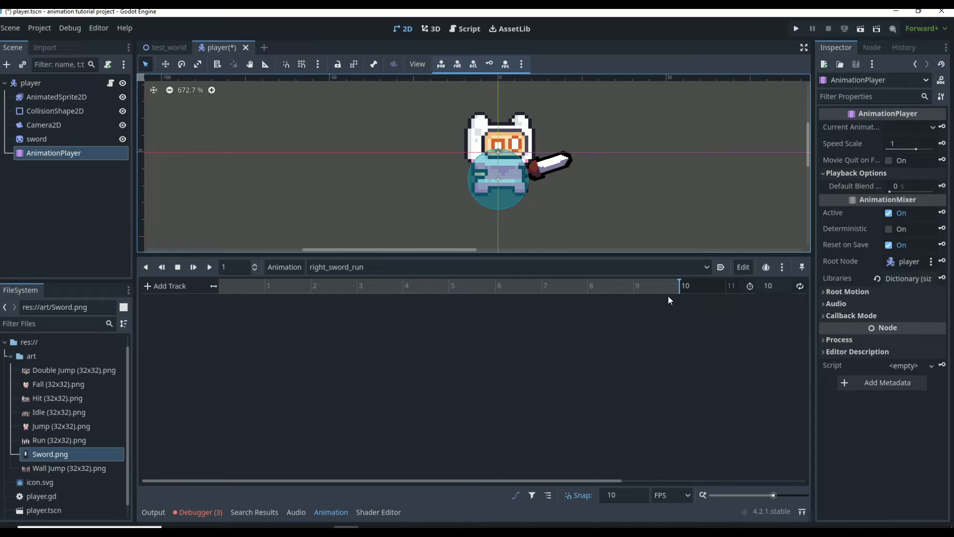
drag(658, 287, 686, 296)
click(234, 285)
- Create sword tracks for position, rotation, Z Index and Flip H, each with a key at frame 0 of right_sword_run
click(36, 141)
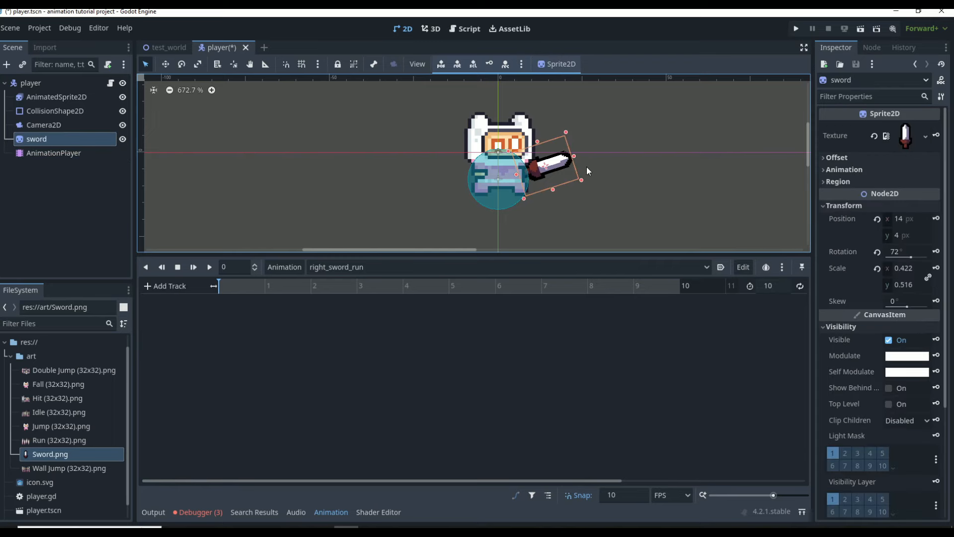
click(936, 219)
click(434, 302)
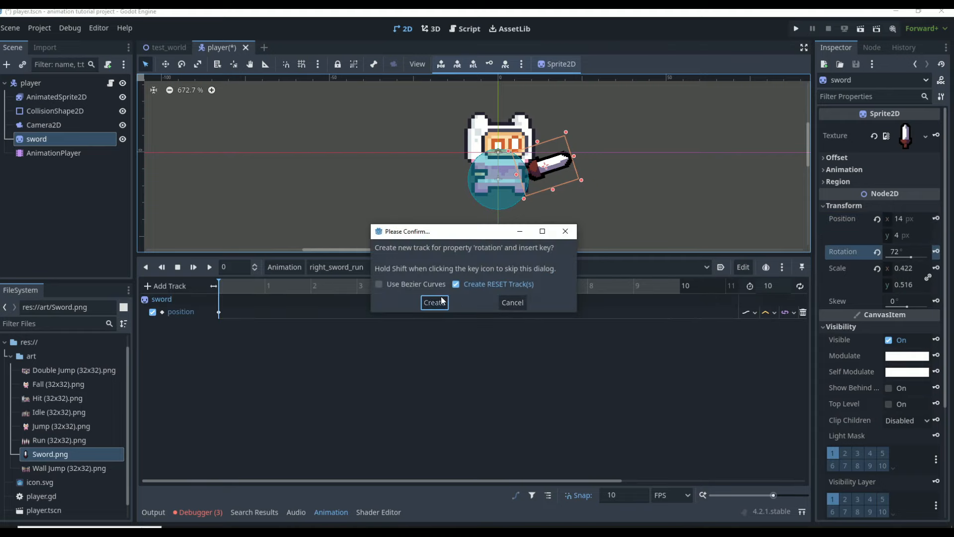
click(442, 300)
scroll(920, 294, down, 5)
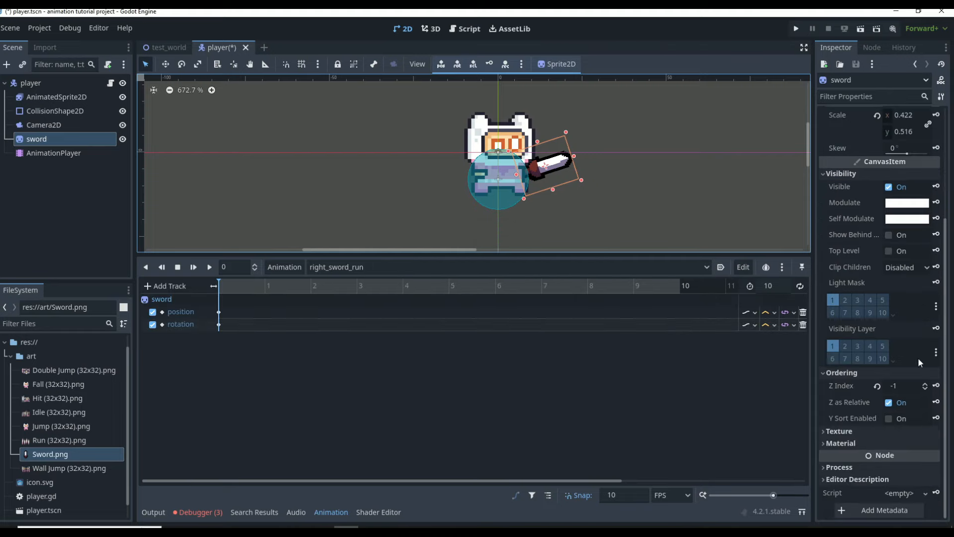
click(936, 386)
key(Return)
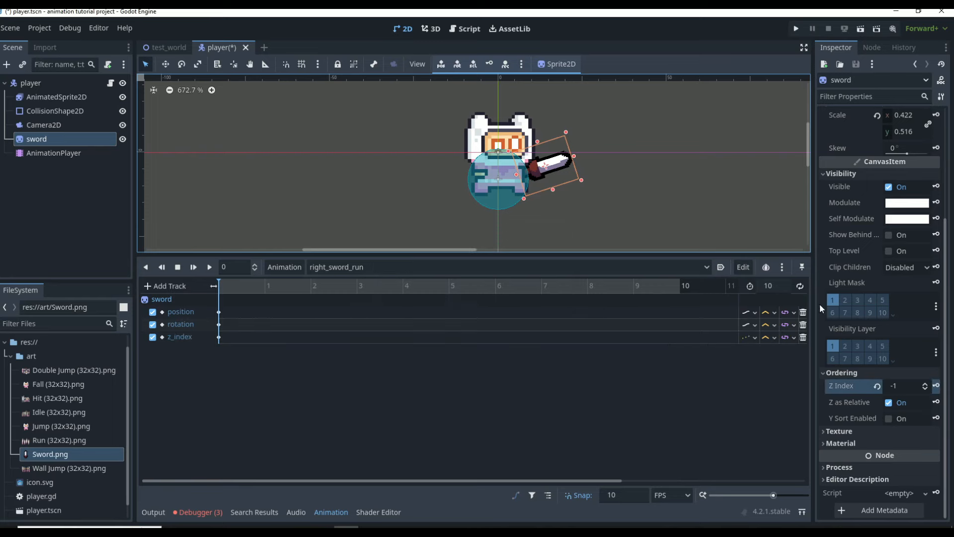
scroll(819, 303, up, 5)
click(845, 162)
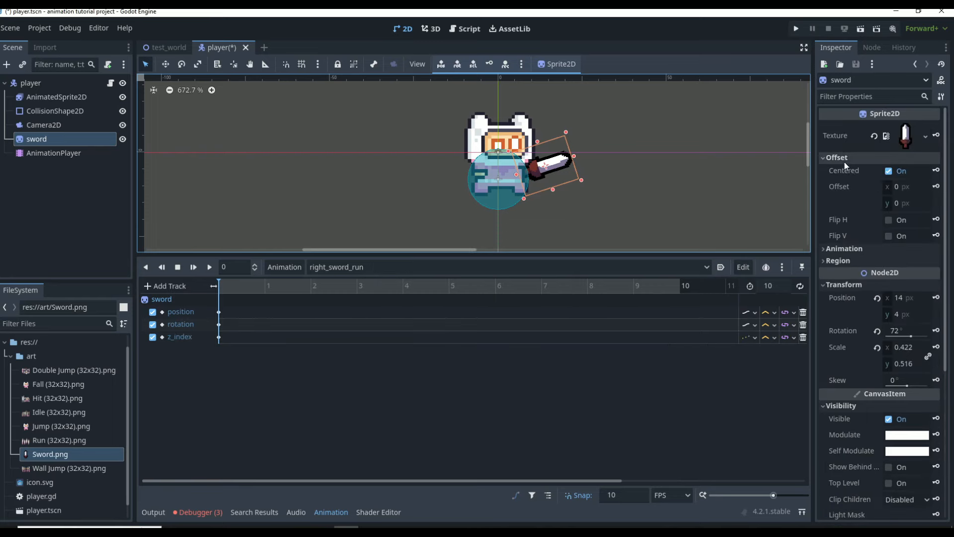
click(936, 219)
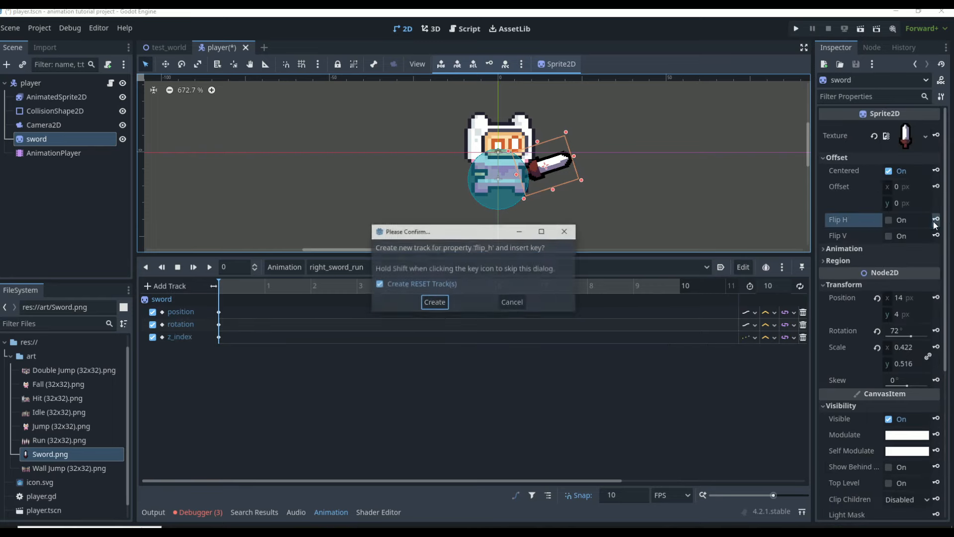
click(438, 304)
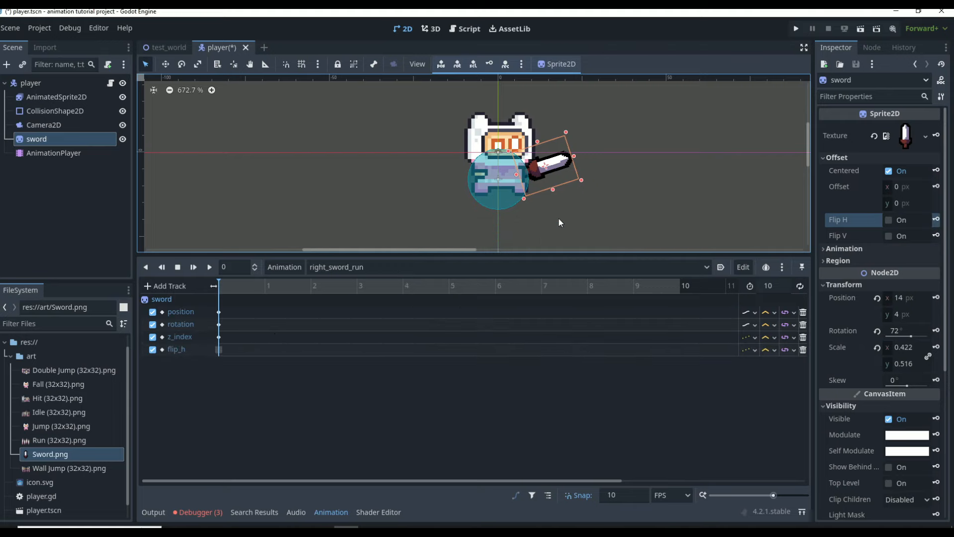
- With AnimatedSprite2D on run frame 1, key the sword's position at (14, 3) px and its rotation at timeline frame 1
click(75, 98)
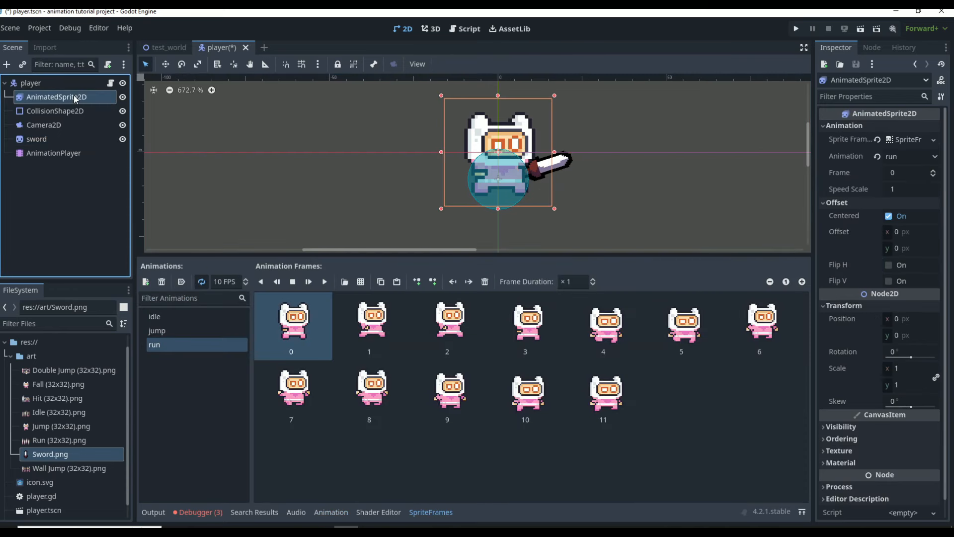
click(934, 171)
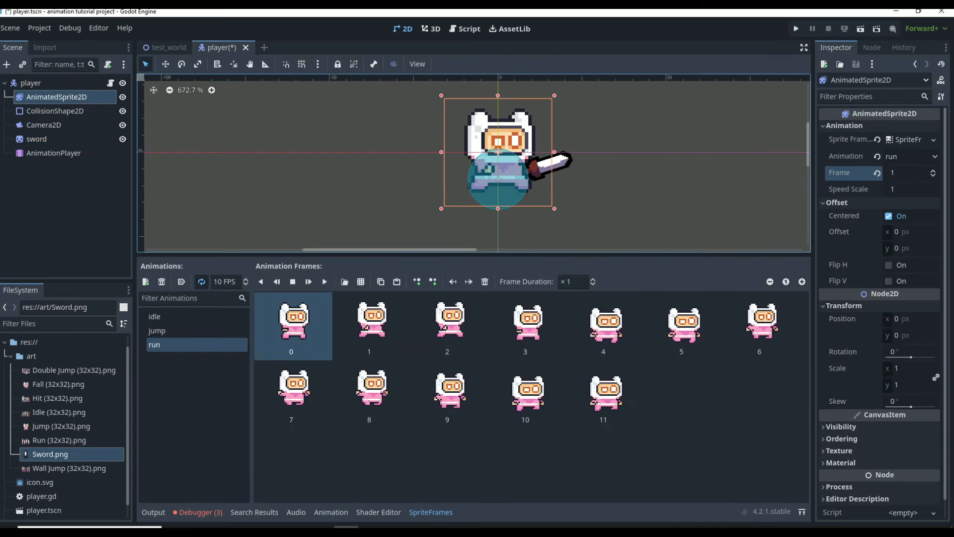
click(66, 156)
scroll(552, 168, up, 5)
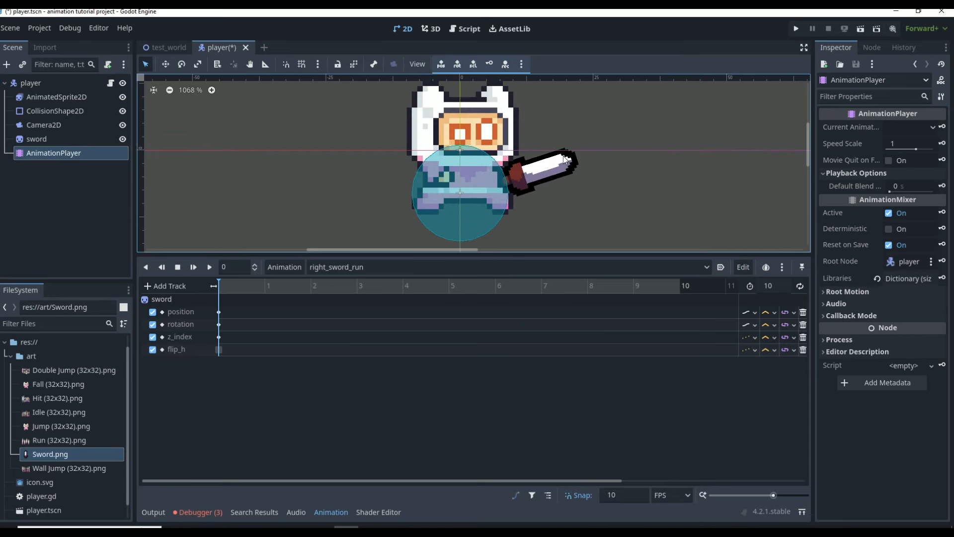
click(552, 169)
drag(552, 168, 550, 158)
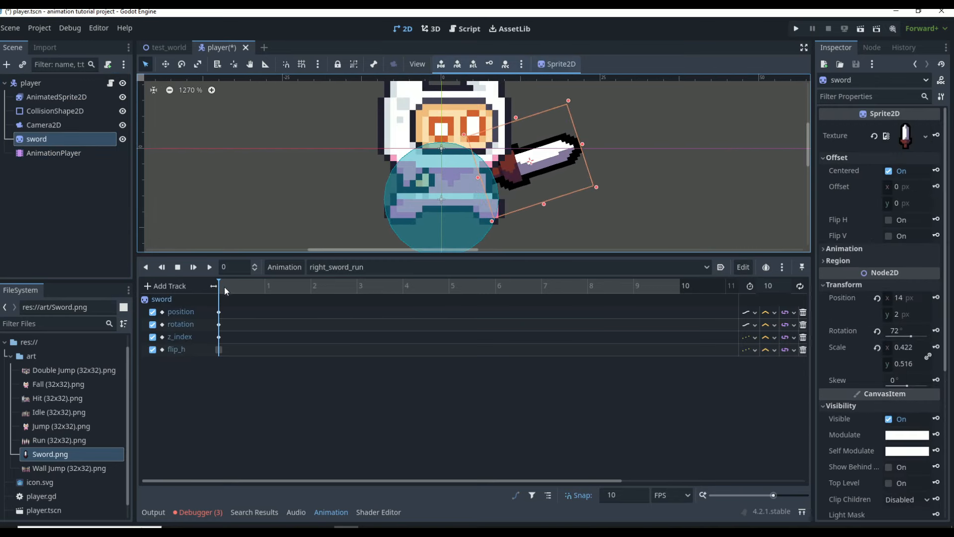
click(223, 282)
click(257, 288)
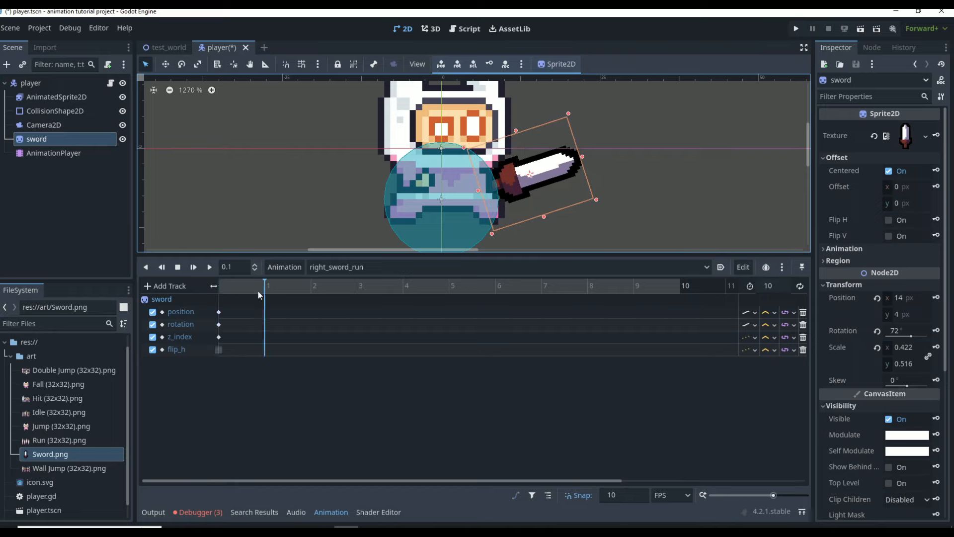
drag(543, 174, 542, 166)
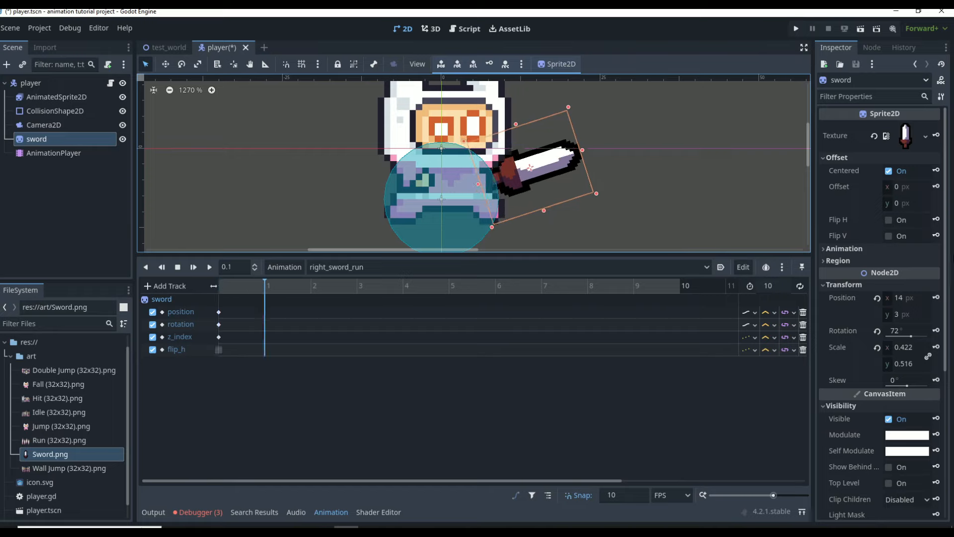
click(936, 297)
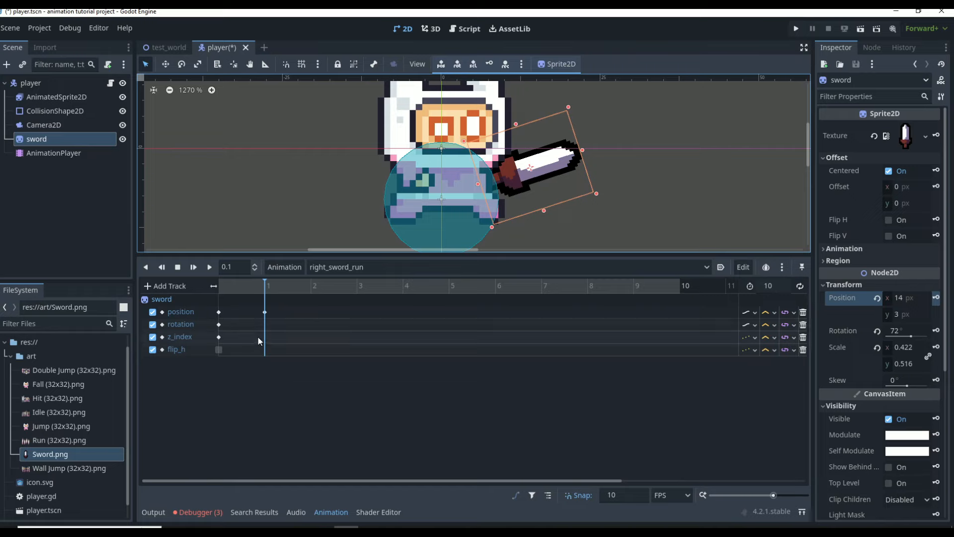
right_click(268, 329)
click(276, 335)
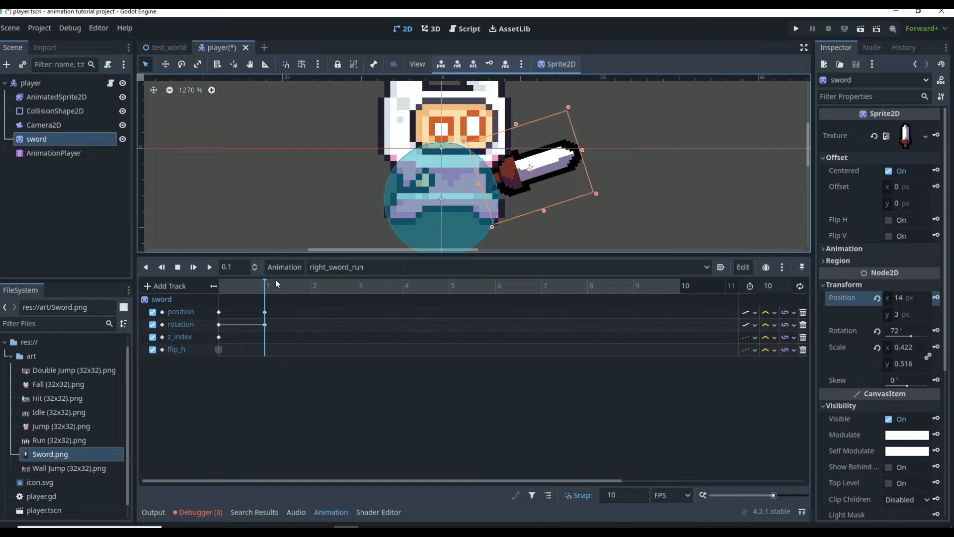
- With AnimatedSprite2D on run frame 2, move the sword's second rotation key to timeline frame 2 and duplicate the frame 1 position key there
click(294, 287)
click(66, 97)
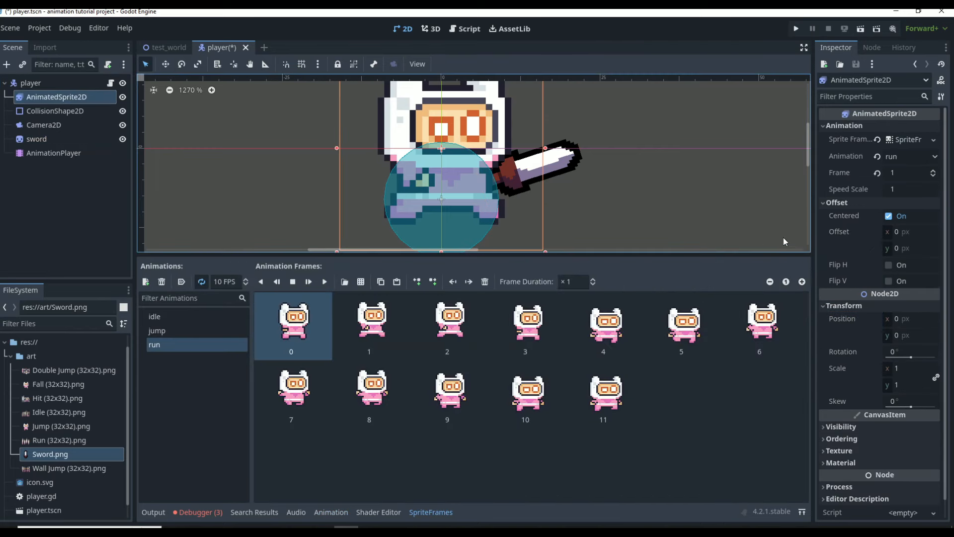
click(933, 171)
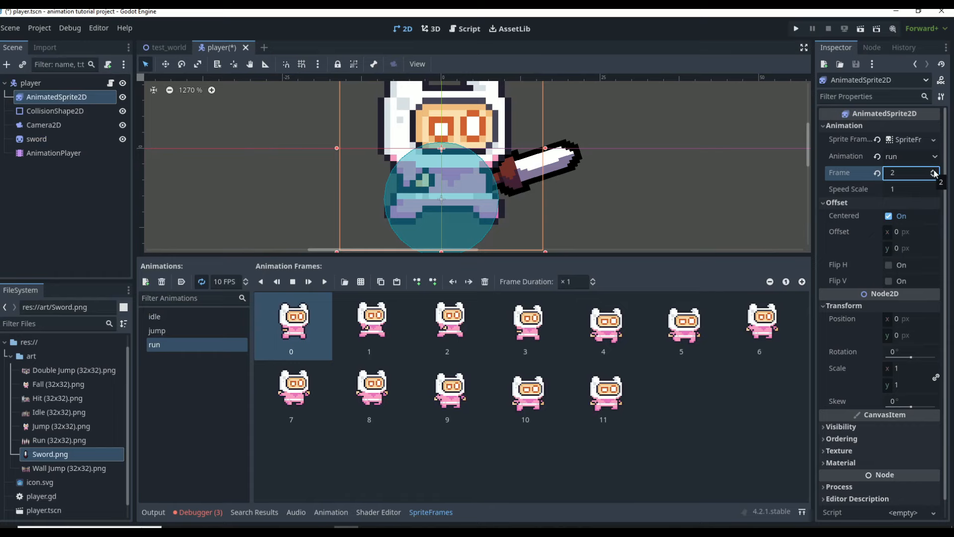
click(934, 171)
click(934, 176)
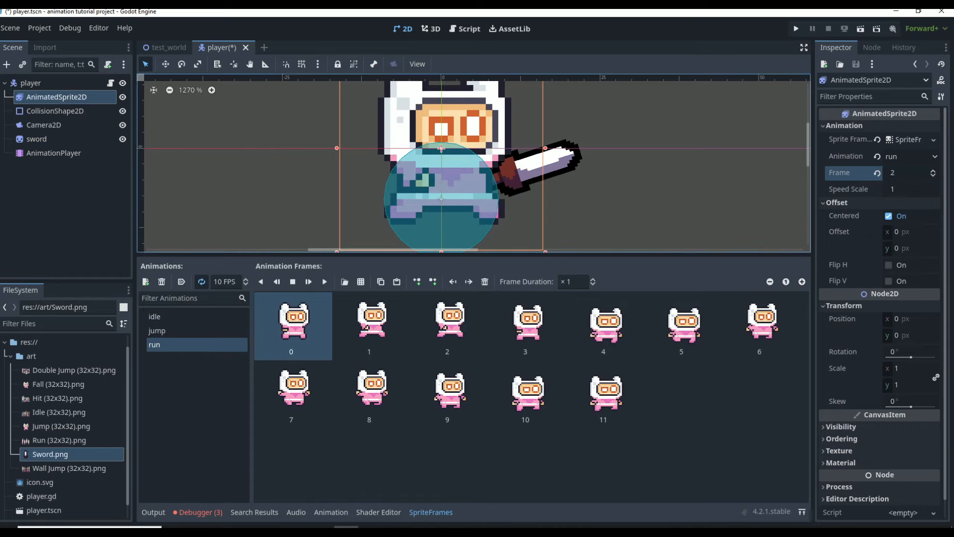
click(90, 153)
click(264, 324)
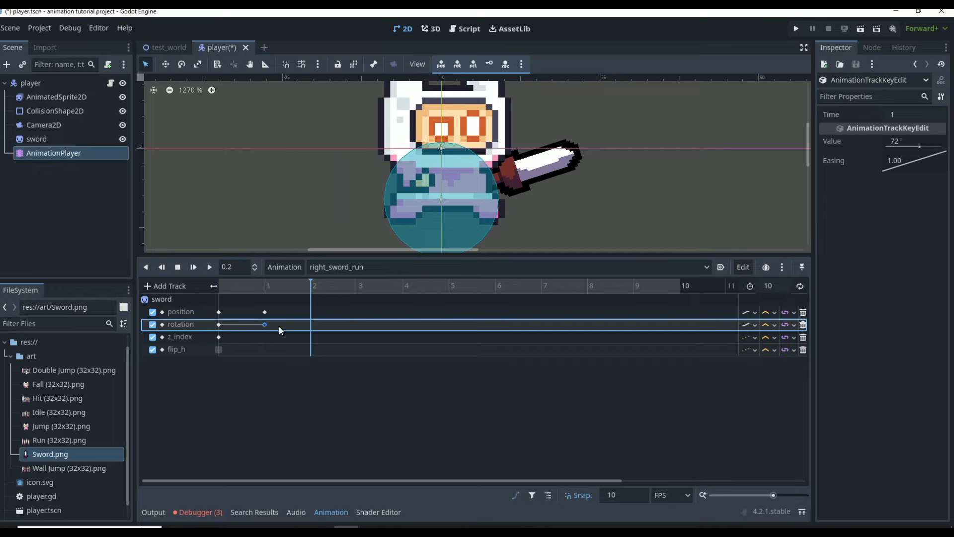
click(265, 312)
right_click(266, 312)
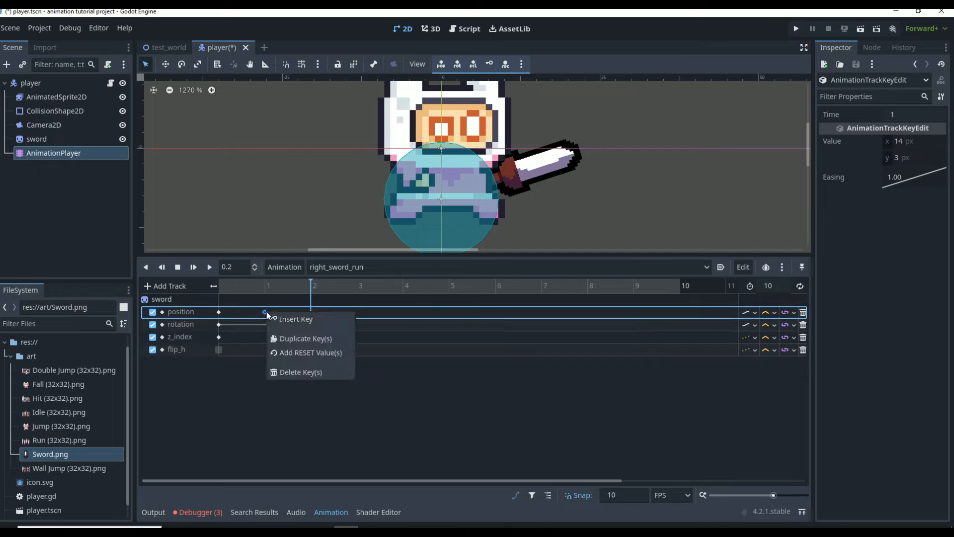
click(282, 338)
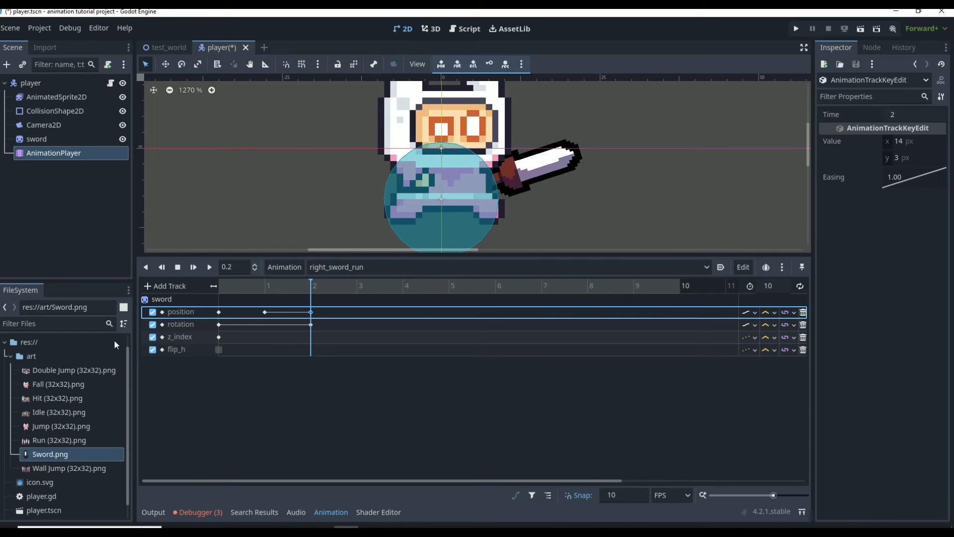
- With AnimatedSprite2D on run frame 3, key the sword's position at (13, 5) px and move its last rotation key to timeline frame 3
click(79, 99)
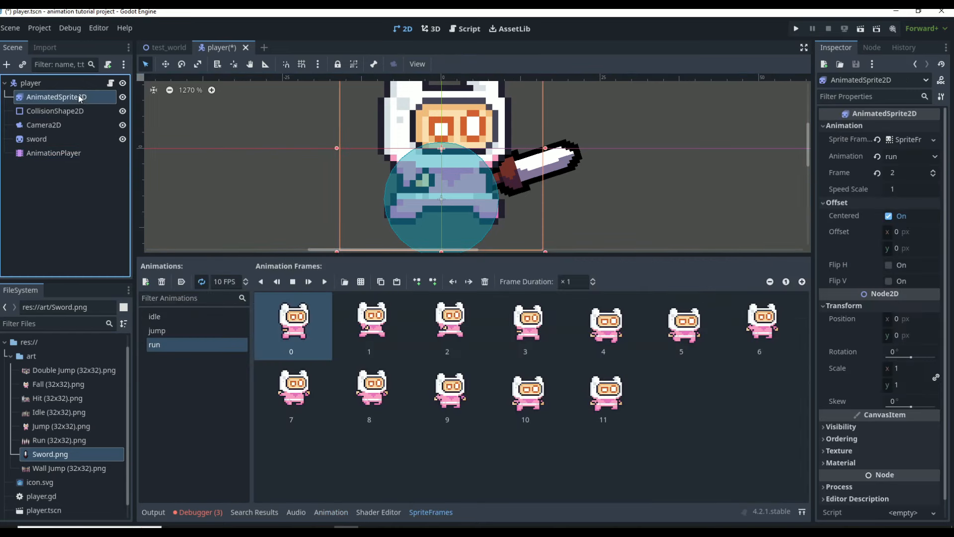
click(933, 171)
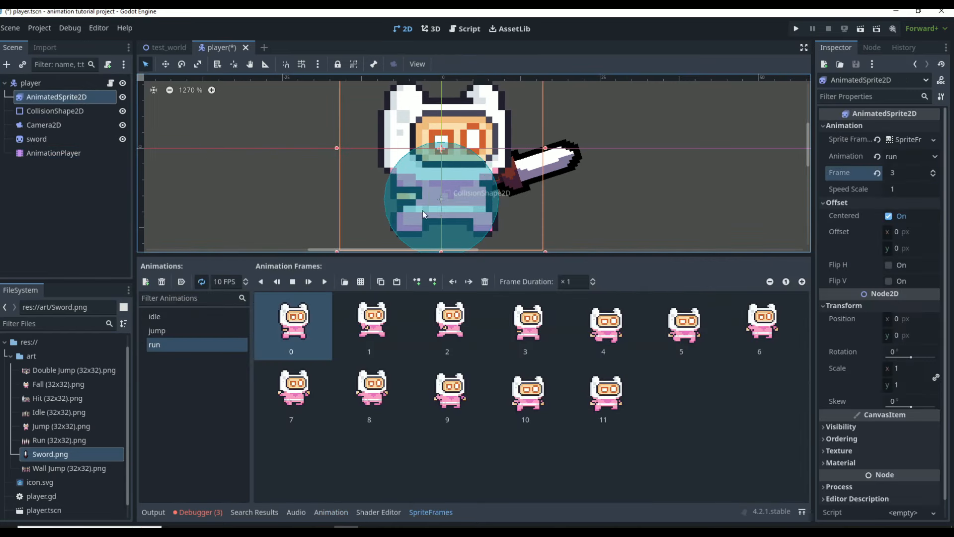
click(67, 154)
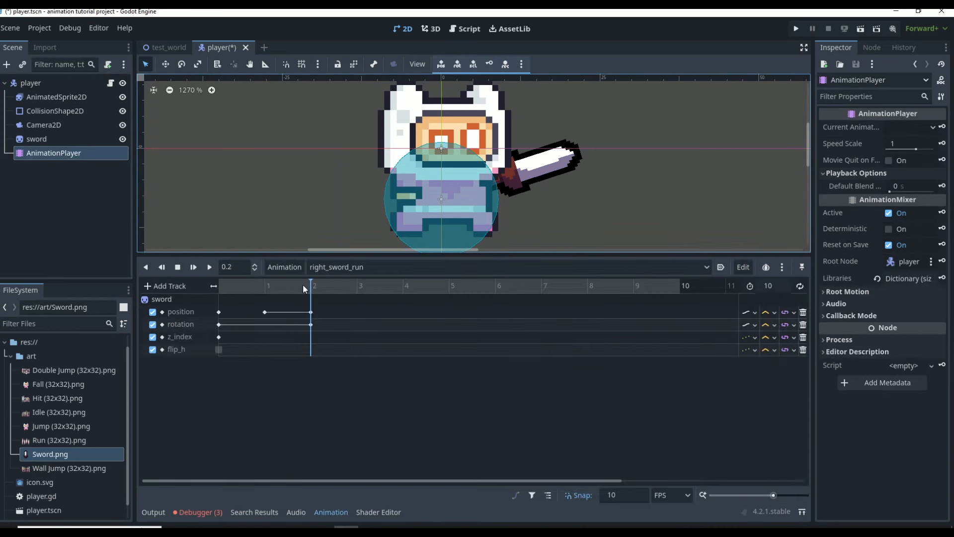
click(343, 285)
drag(535, 176, 539, 176)
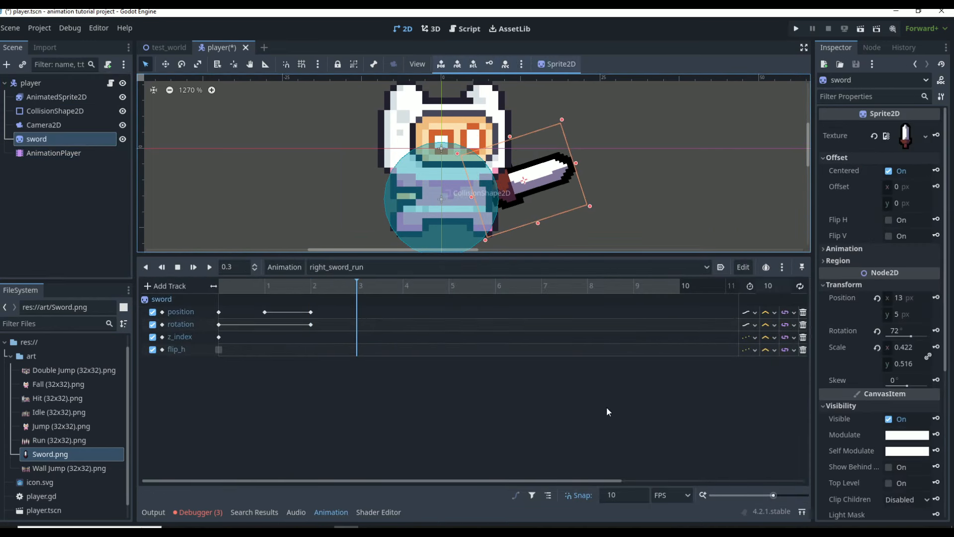
click(937, 298)
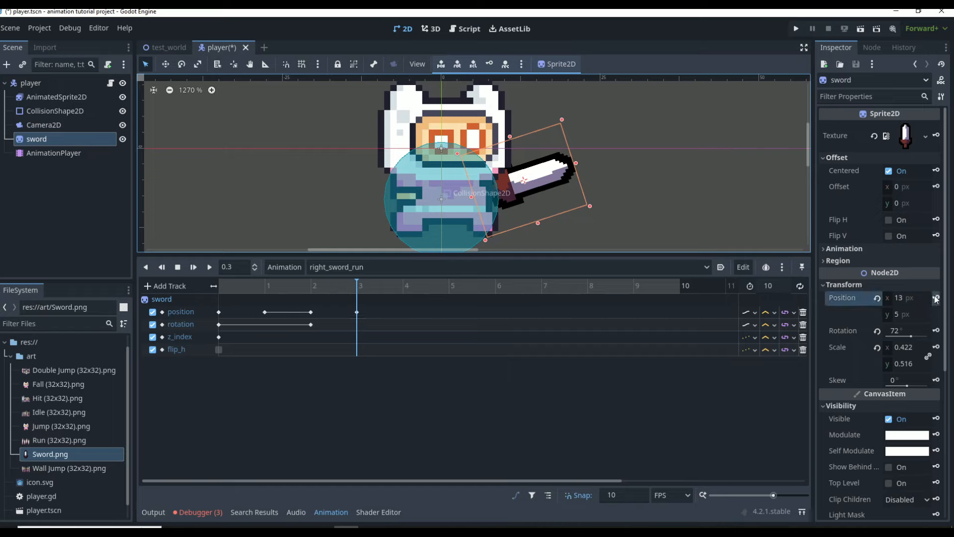
click(311, 324)
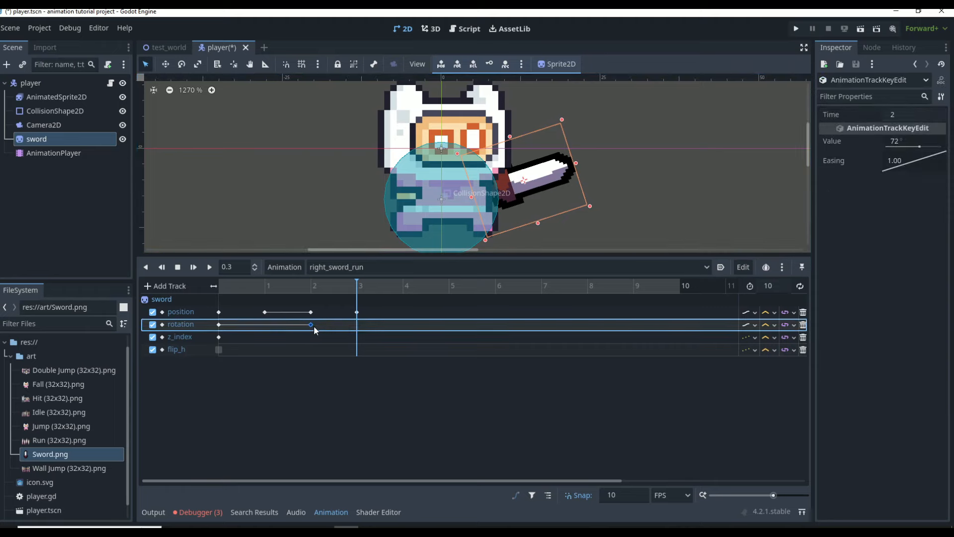
drag(314, 326, 359, 327)
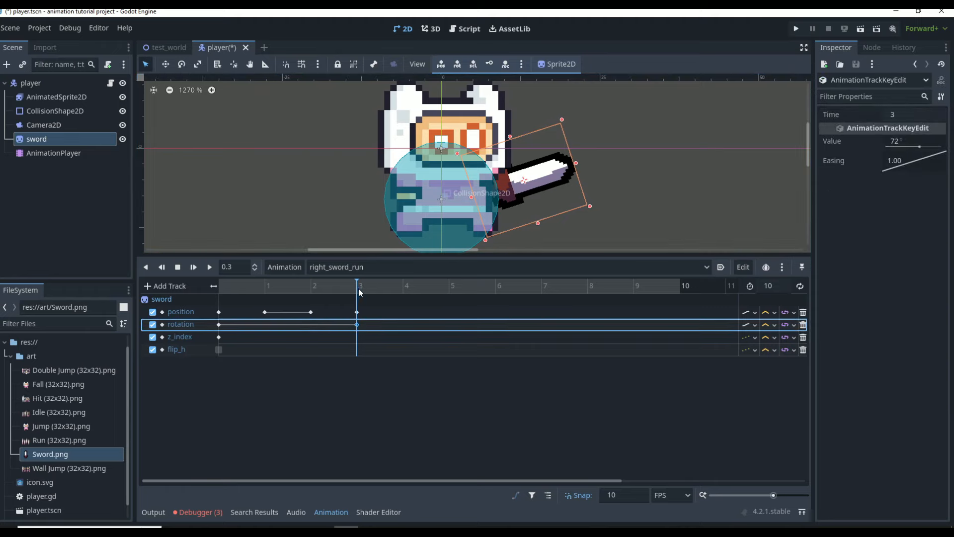
- With AnimatedSprite2D on run frame 4, move the sword to (17, 7) px and key its position and rotation at timeline frame 4
drag(359, 288, 410, 290)
click(61, 98)
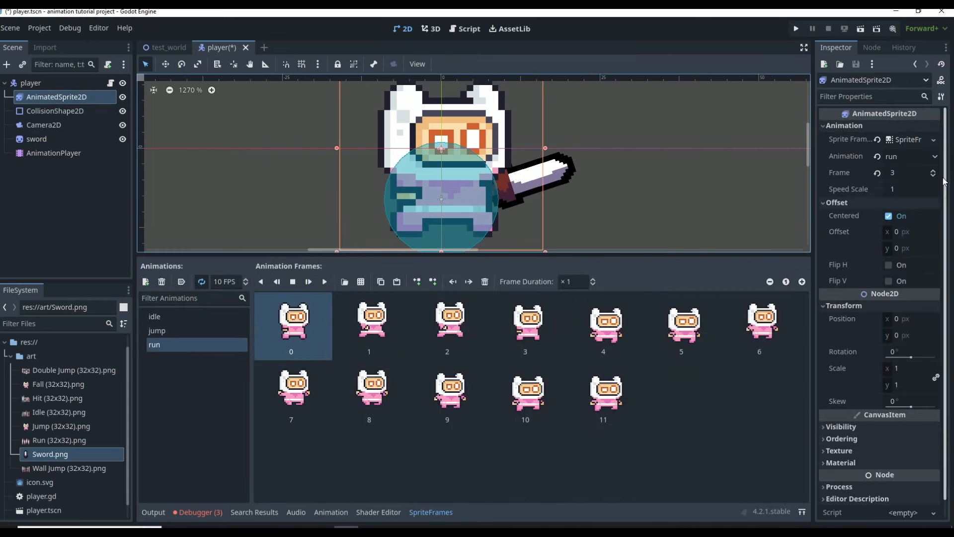
click(36, 153)
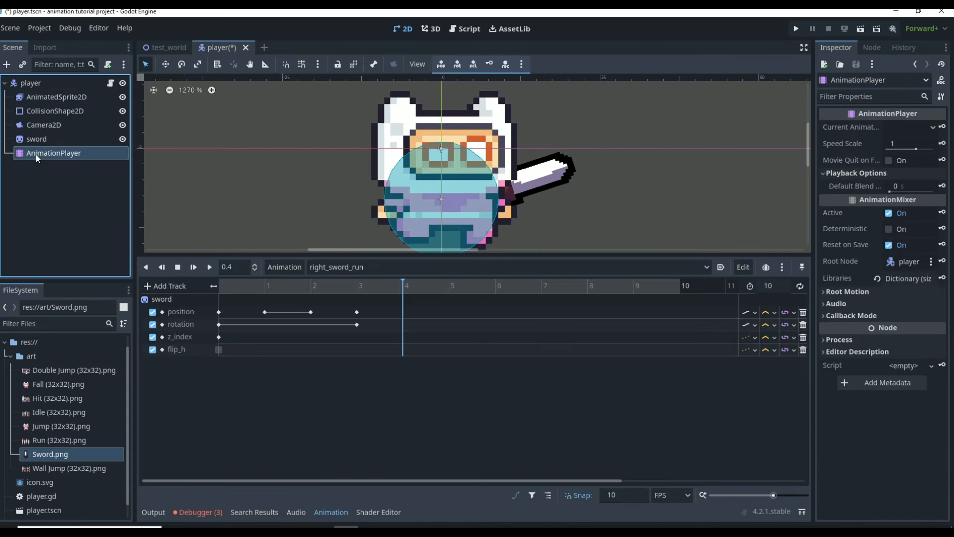
click(546, 178)
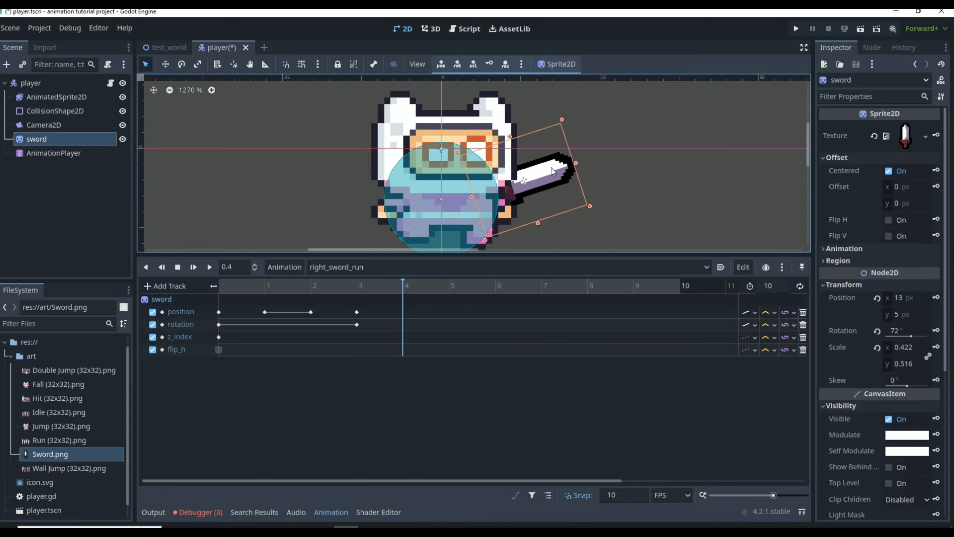
drag(552, 169, 578, 179)
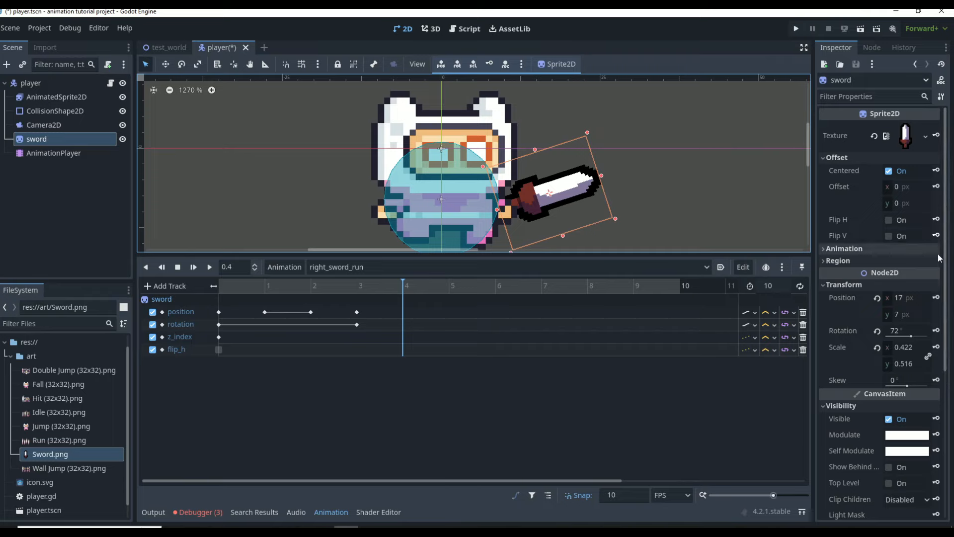
click(937, 297)
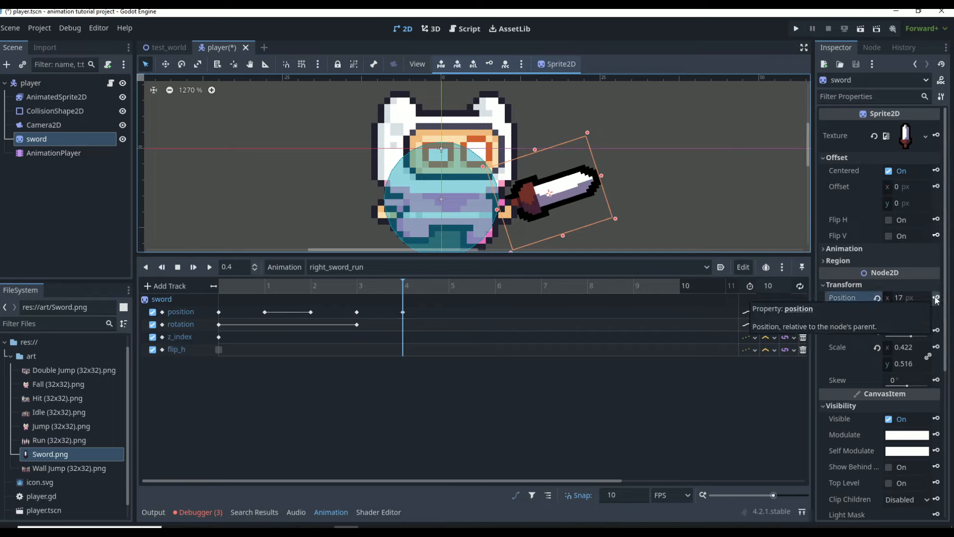
click(937, 330)
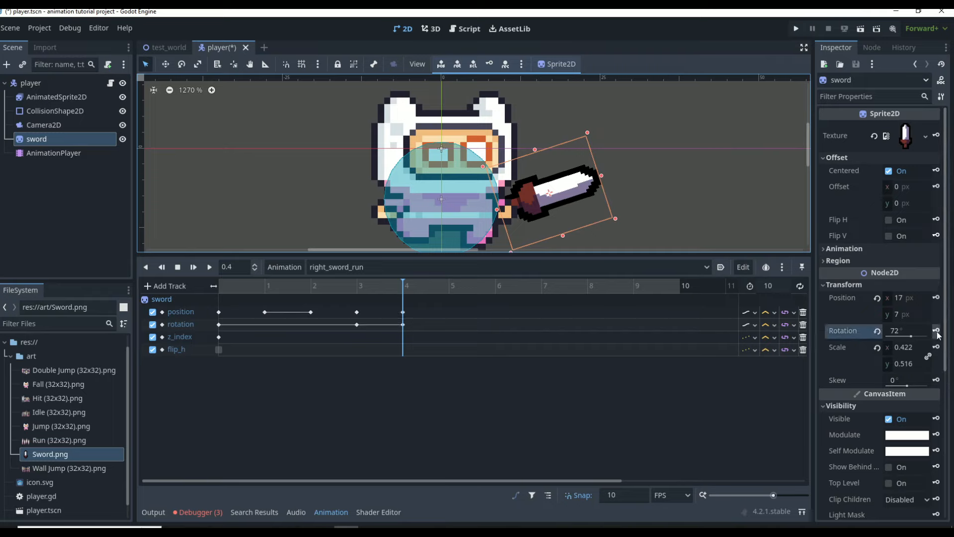
- Set the sword's Z Index to 1, key it at timeline frame 4, and play back the animation
scroll(839, 353, down, 5)
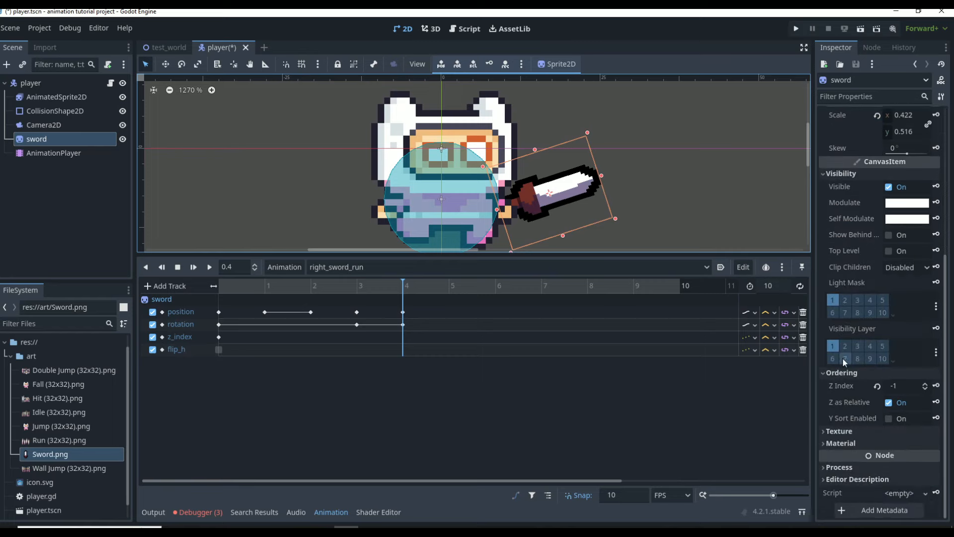
click(845, 420)
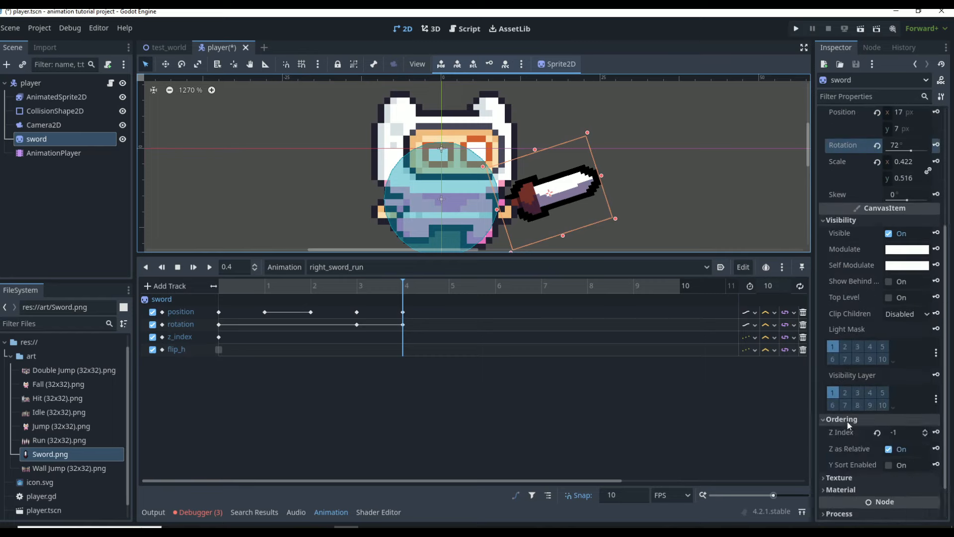
click(900, 431)
text(1)
key(Return)
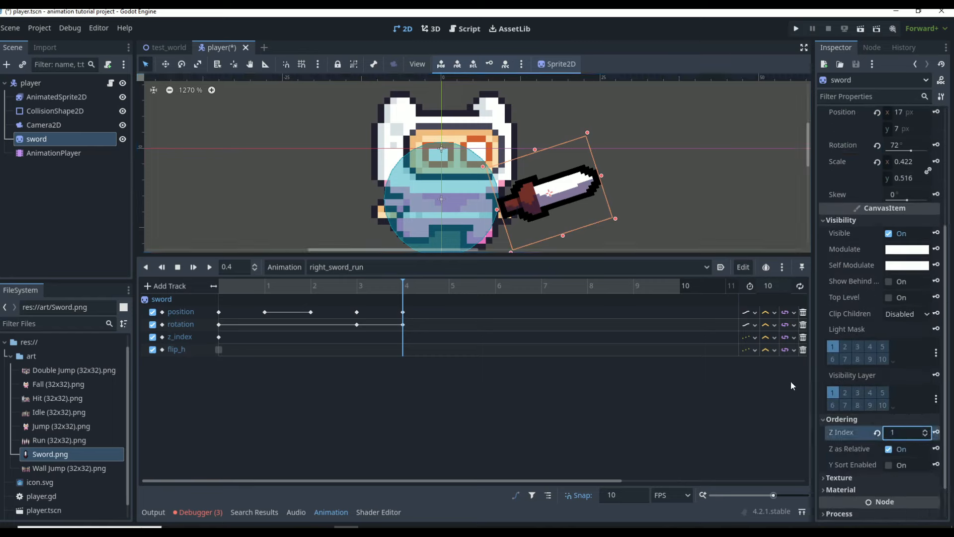
click(936, 432)
click(430, 293)
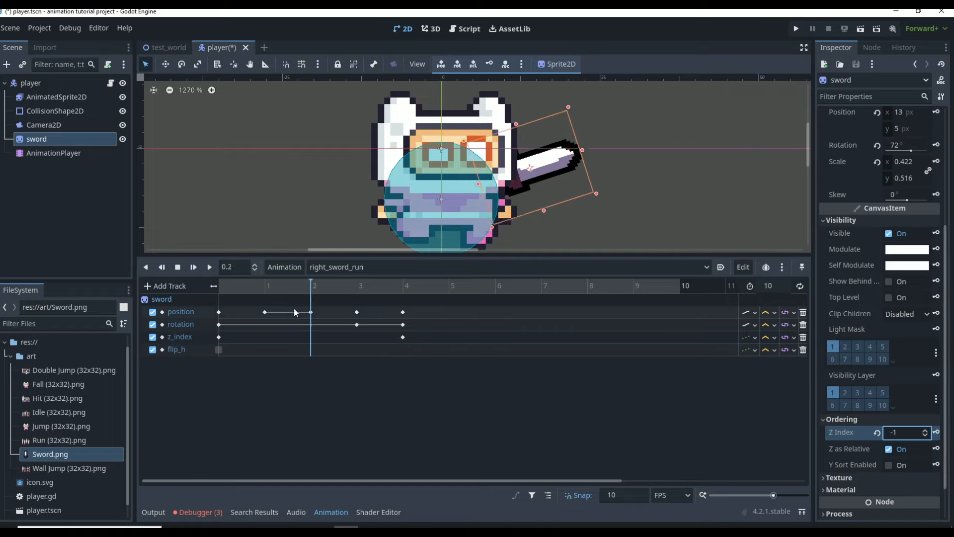
click(209, 267)
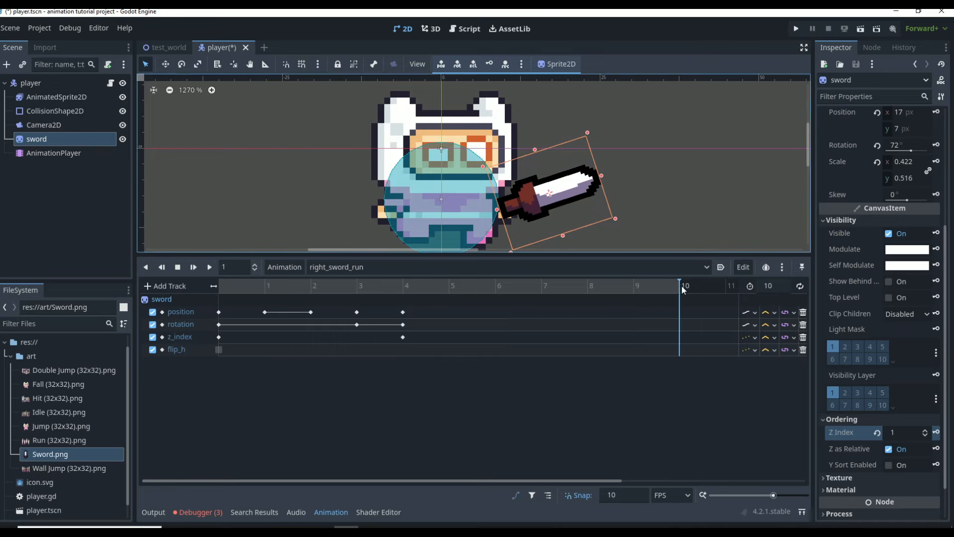
click(396, 299)
- With AnimatedSprite2D on run frame 6, duplicate the sword's frame 4 position and rotation keys at timeline frame 5
click(447, 294)
click(37, 99)
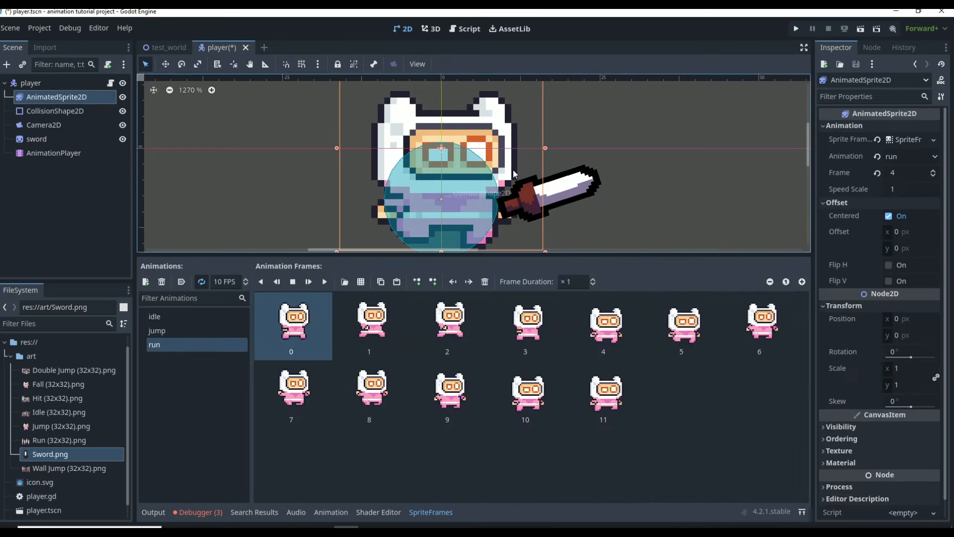
click(935, 173)
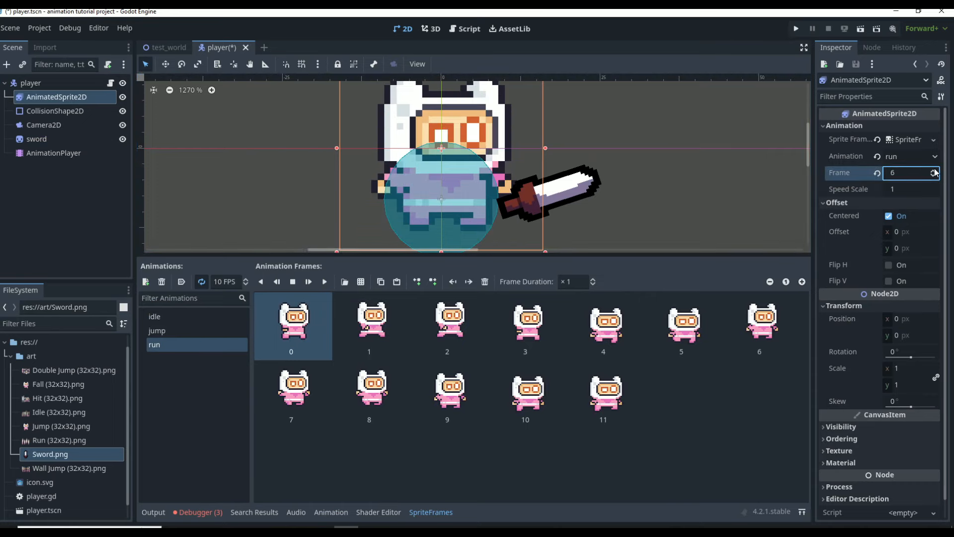
click(53, 153)
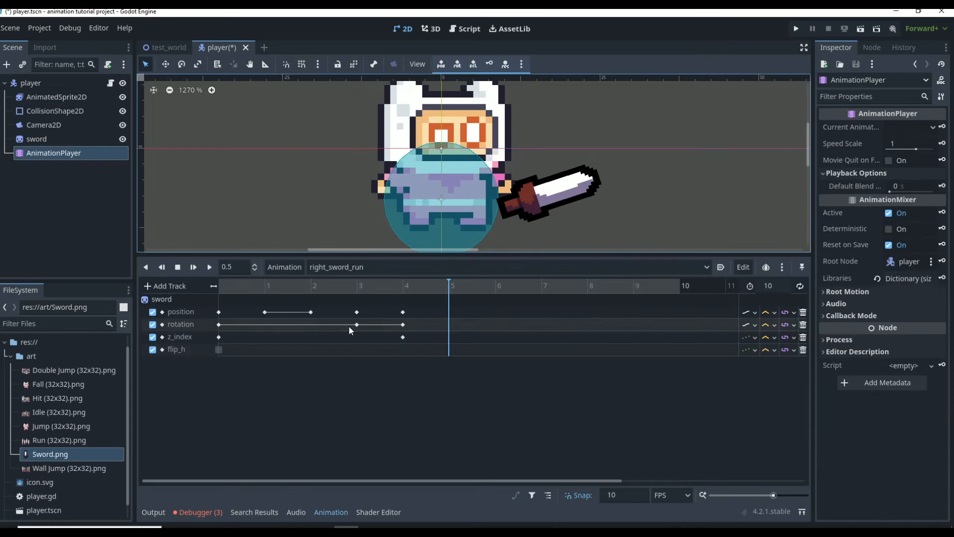
click(403, 311)
right_click(405, 311)
click(428, 342)
click(403, 324)
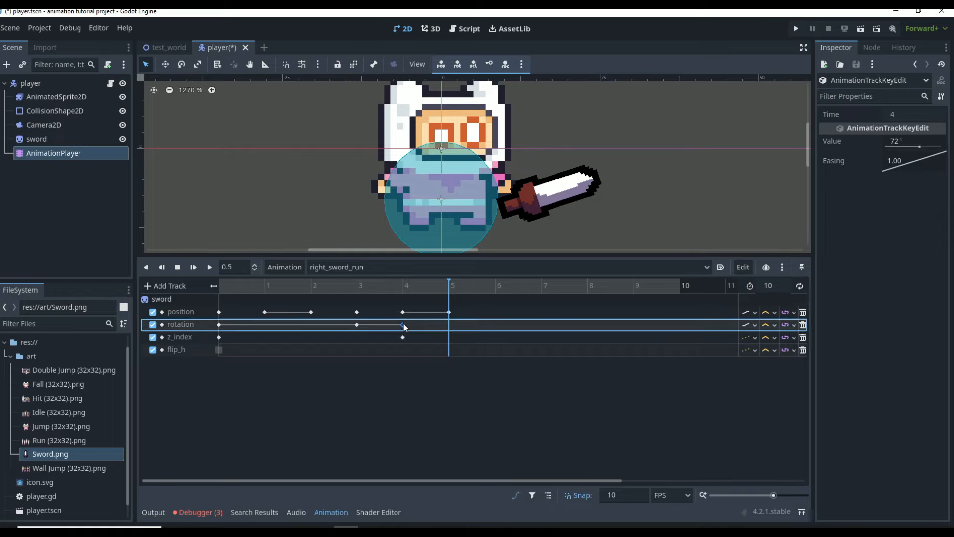
right_click(404, 324)
click(413, 346)
- Duplicate the sword's frame 4 Z Index key at timeline frame 5
click(402, 337)
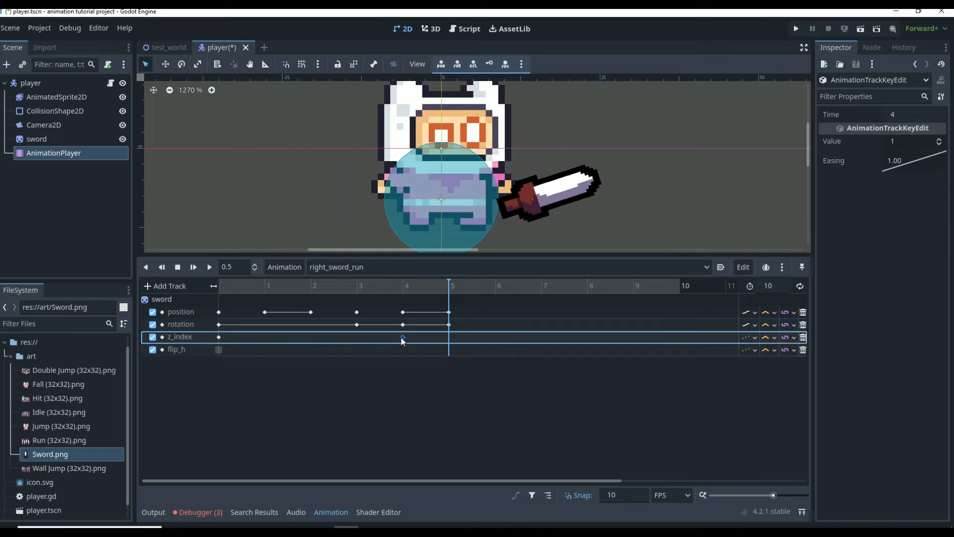
right_click(403, 337)
click(413, 362)
- Delete the sword's redundant rotation keys at timeline frames 3 and 4
click(402, 326)
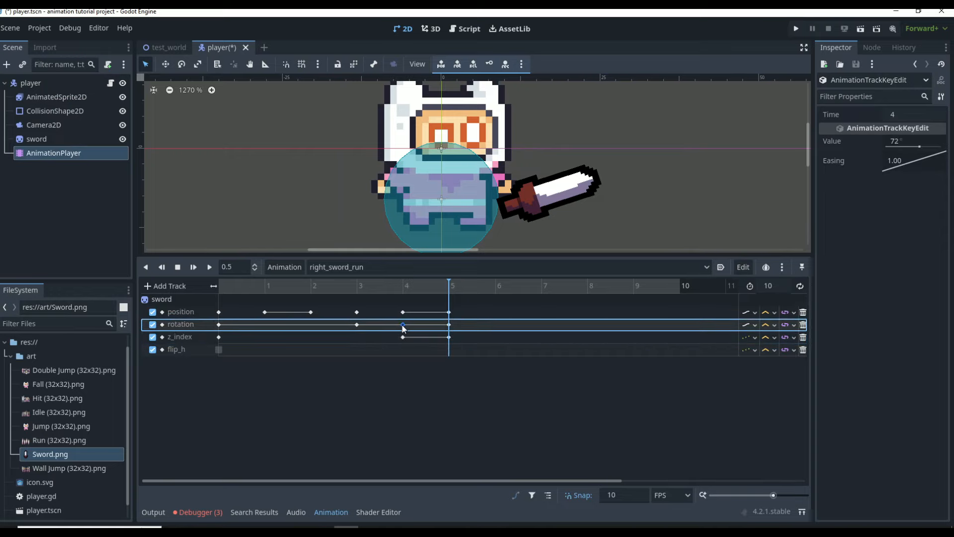
click(356, 325)
key(Delete)
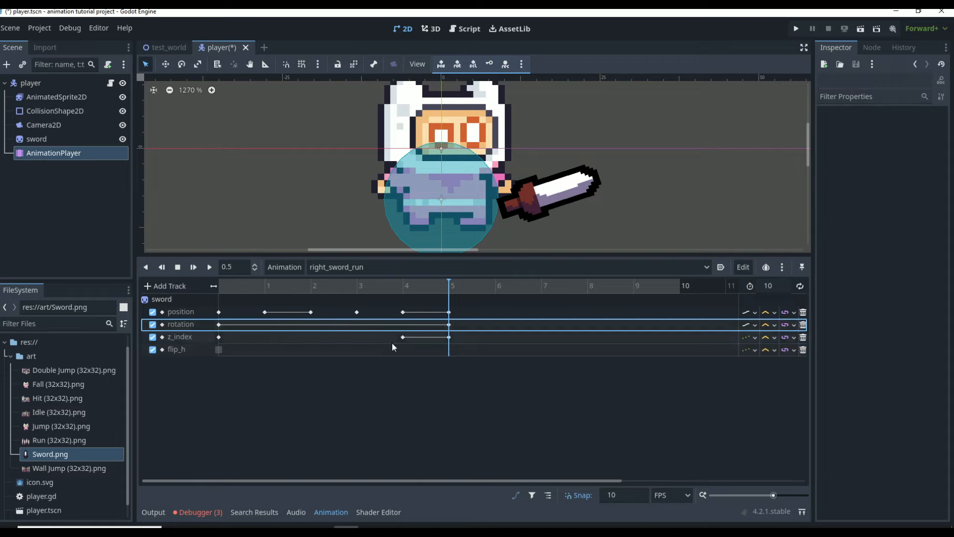
- Delete the duplicated Z Index key at timeline frame 5
click(448, 338)
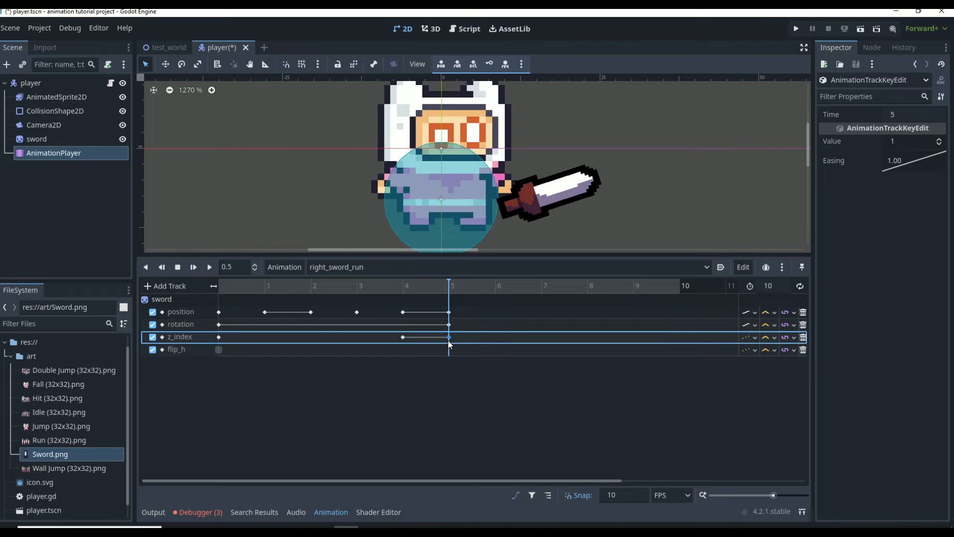
right_click(449, 340)
click(475, 401)
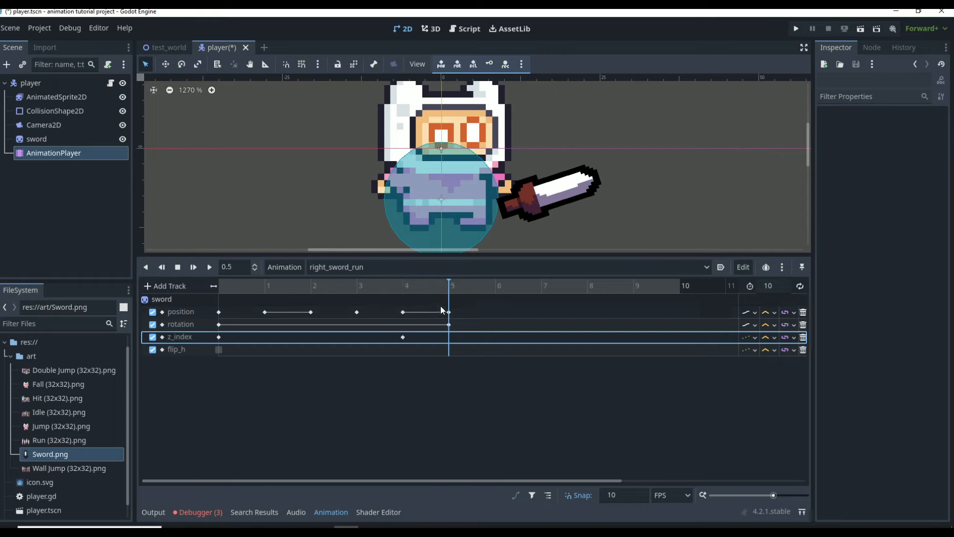
- Move the sword to (17, 4) px, key its position at timeline frame 6, and move its last rotation key there
click(495, 288)
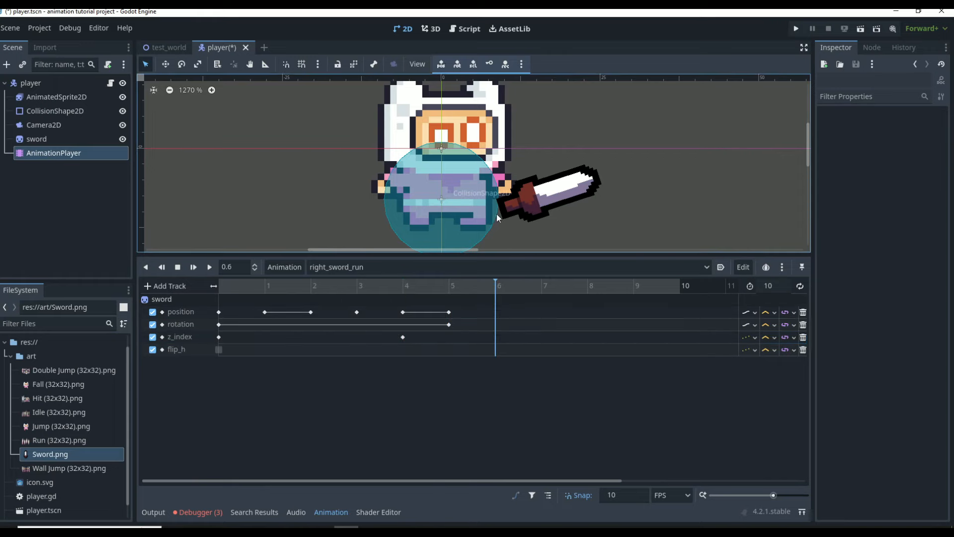
click(524, 199)
drag(523, 198, 546, 180)
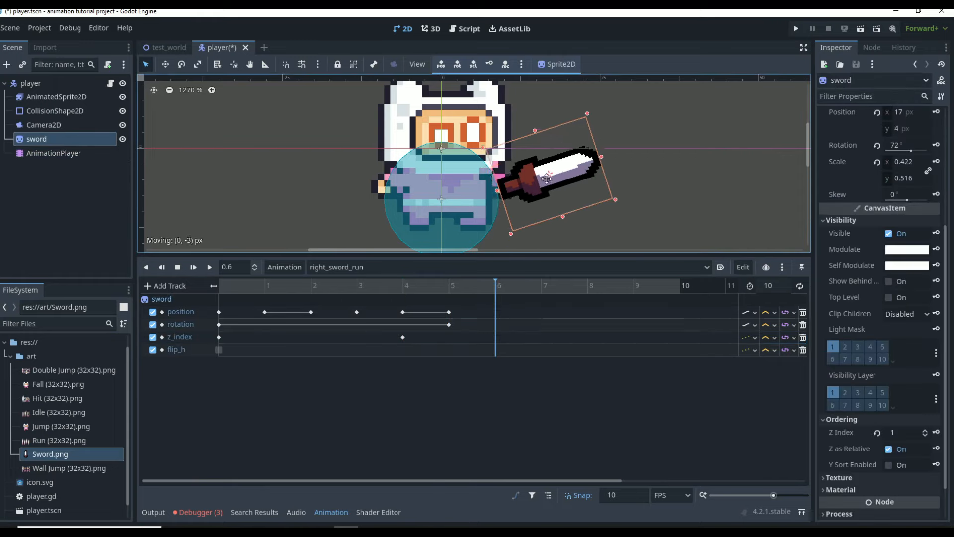
scroll(923, 160, up, 3)
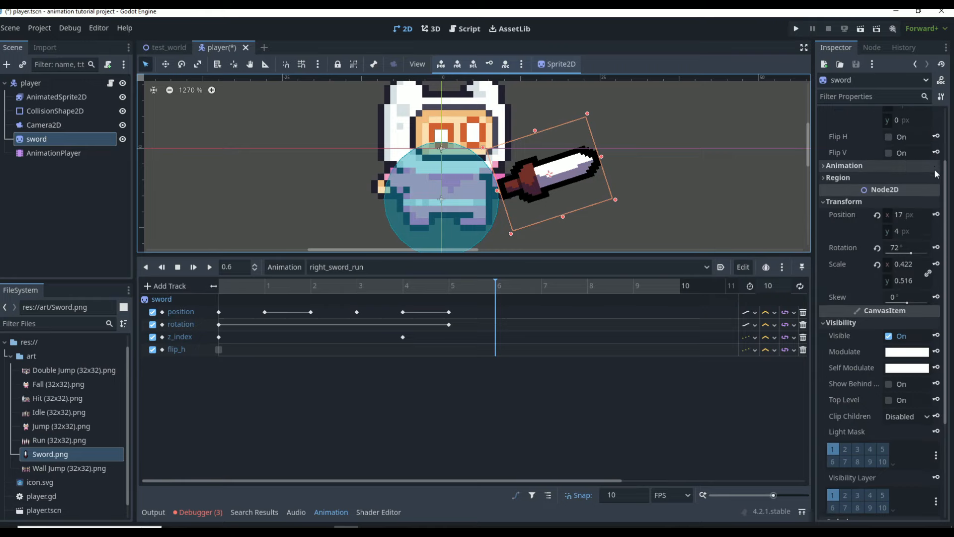
click(936, 215)
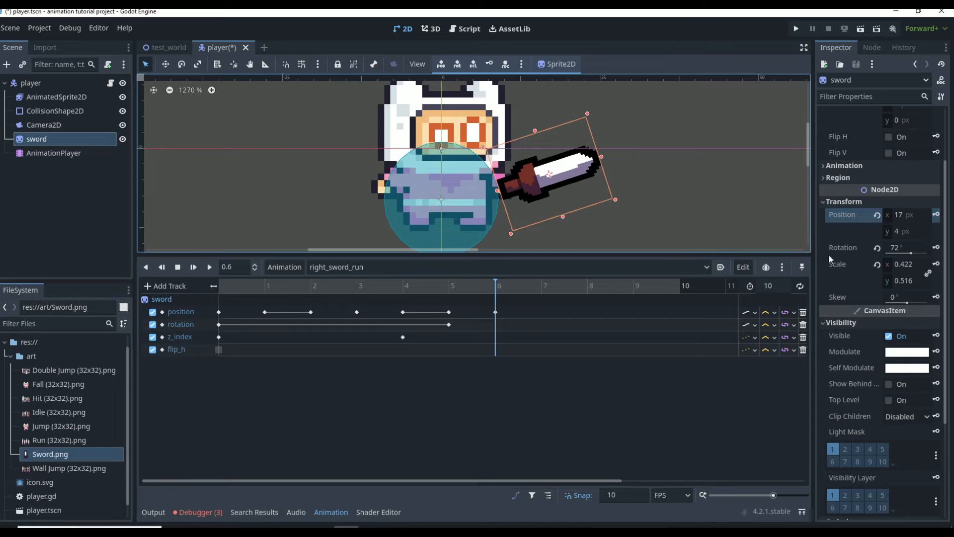
click(496, 324)
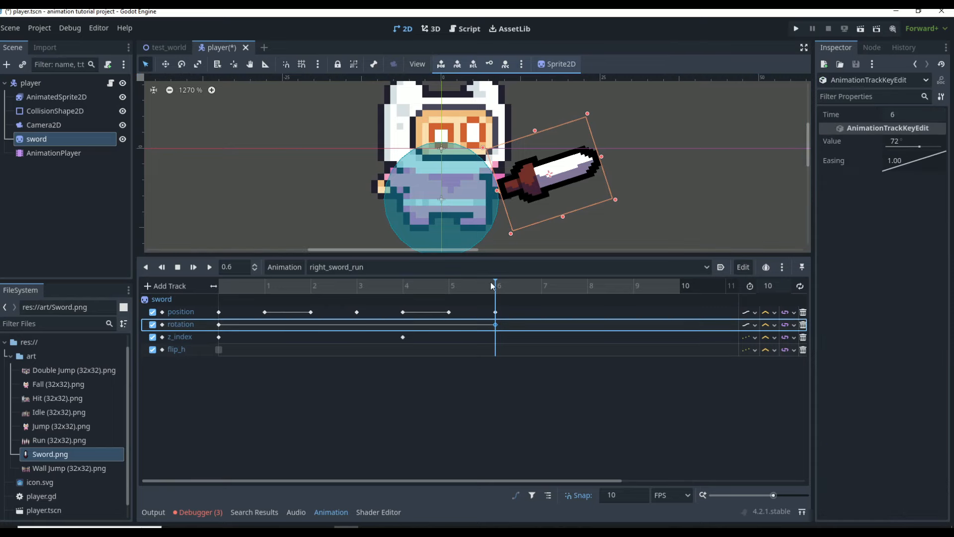
- With AnimatedSprite2D on run frame 7, move the sword to (17, 1) px and key its position at timeline frame 7
click(538, 287)
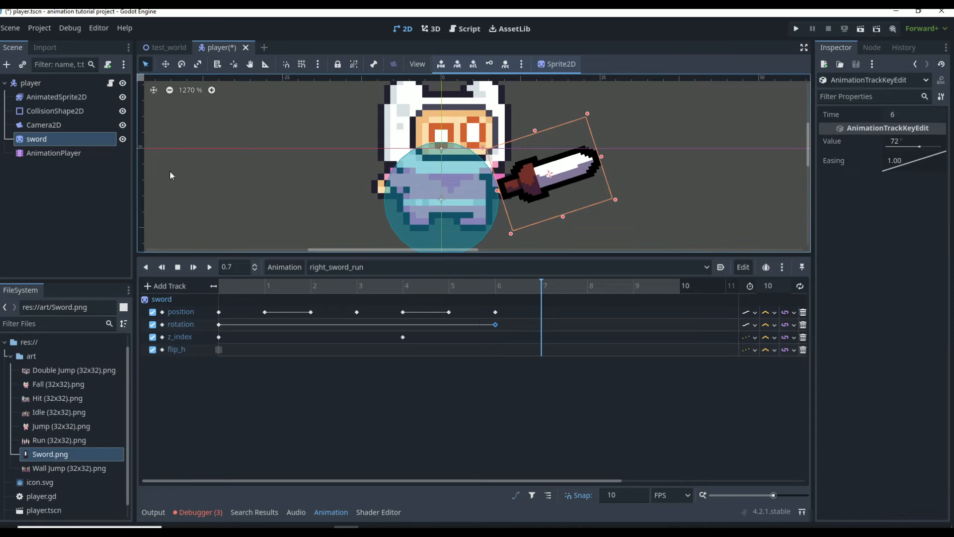
click(38, 95)
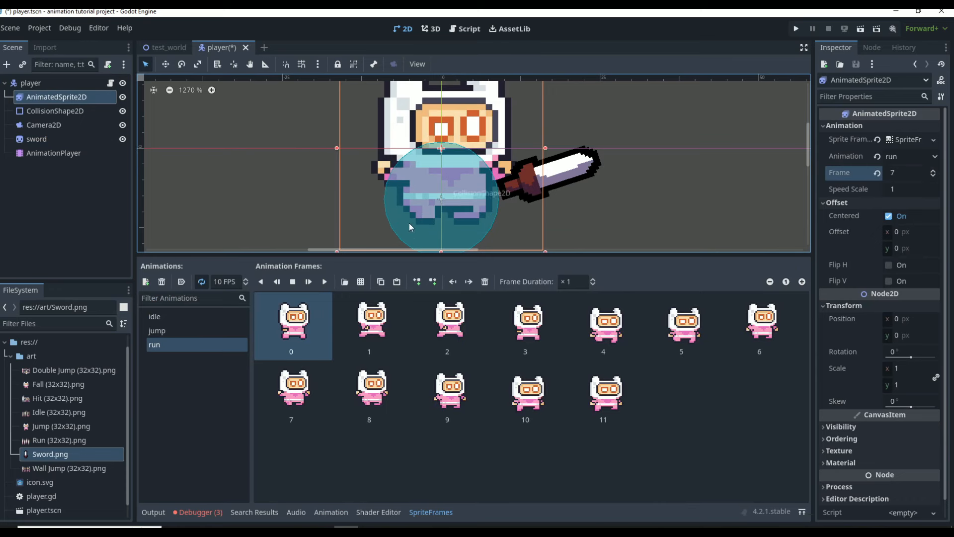
click(54, 152)
click(545, 179)
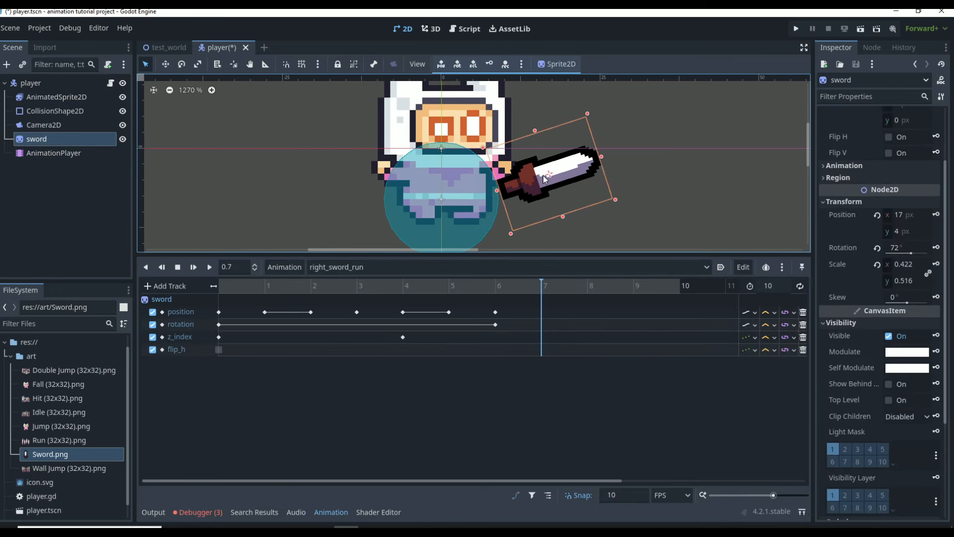
key(Up)
key(Up)
key(Up)
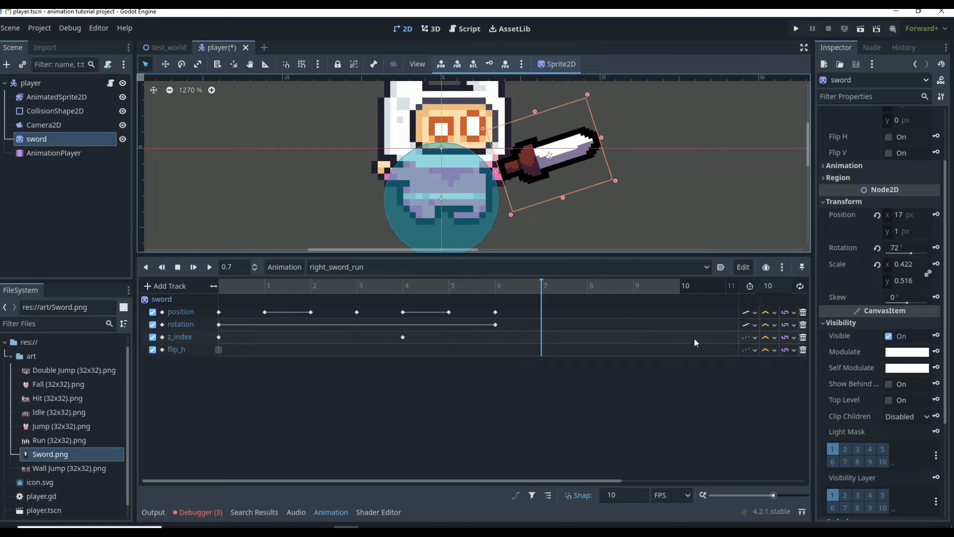
key(Insert)
- Step AnimatedSprite2D through the remaining run frames, keying the sword's position up to timeline frame 11 and moving its last rotation key there
click(56, 97)
click(54, 153)
drag(496, 324, 679, 324)
click(36, 138)
click(936, 214)
click(936, 214)
click(661, 287)
click(56, 97)
click(53, 153)
click(37, 139)
key(Insert)
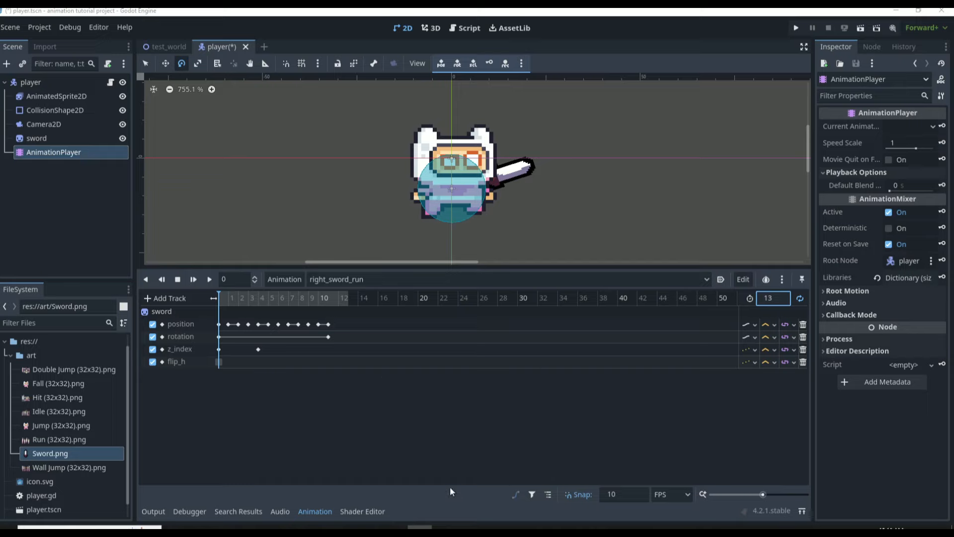
- Review the list of animations and the FPS snap and length settings of right_sword_run
click(359, 285)
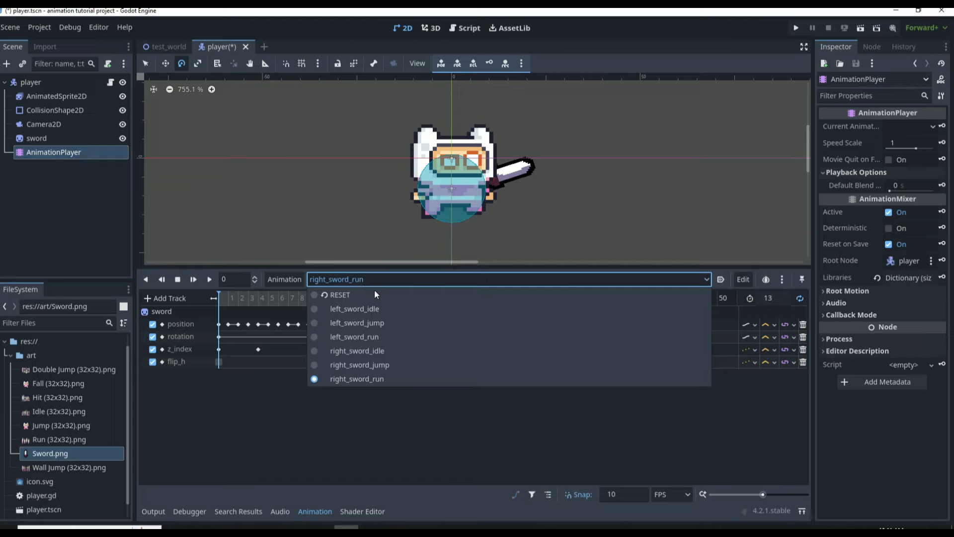
click(522, 467)
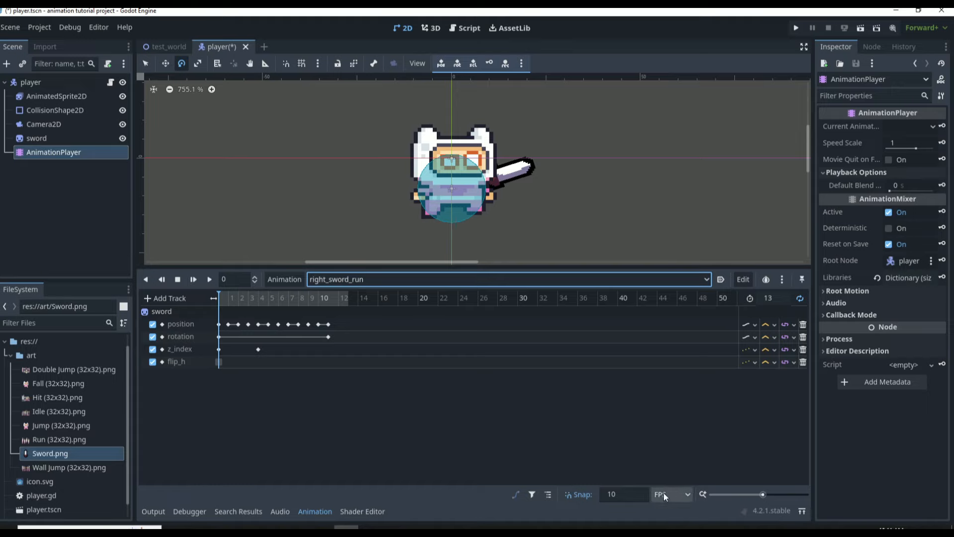
click(631, 495)
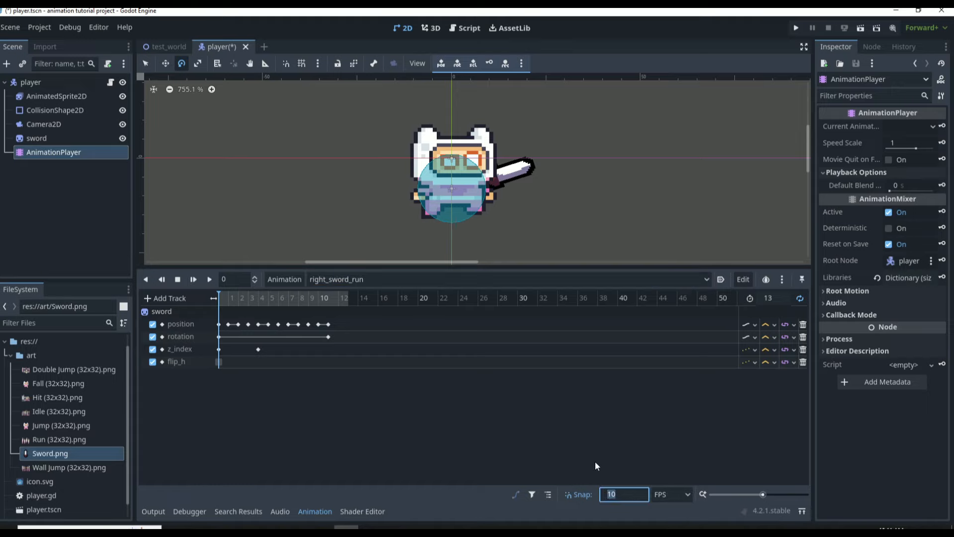
key(Return)
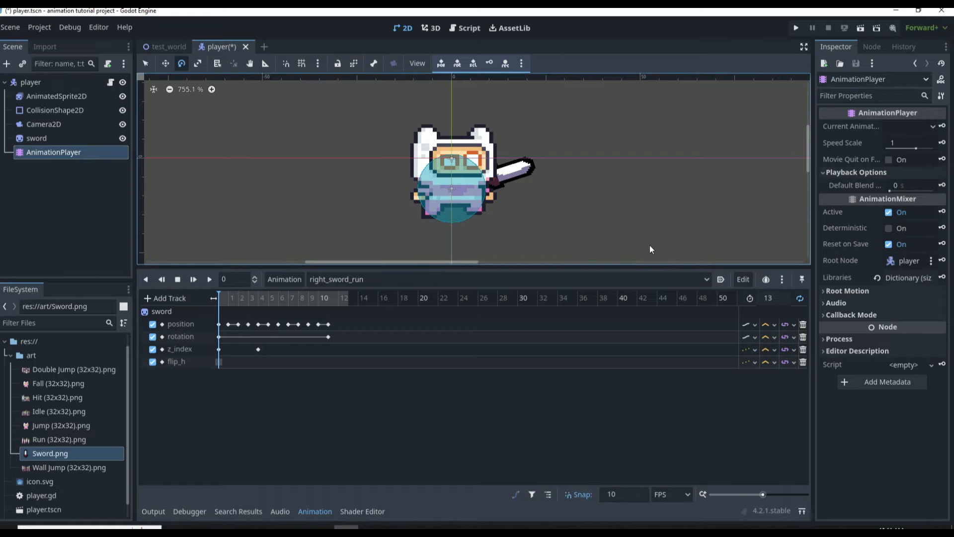
click(766, 298)
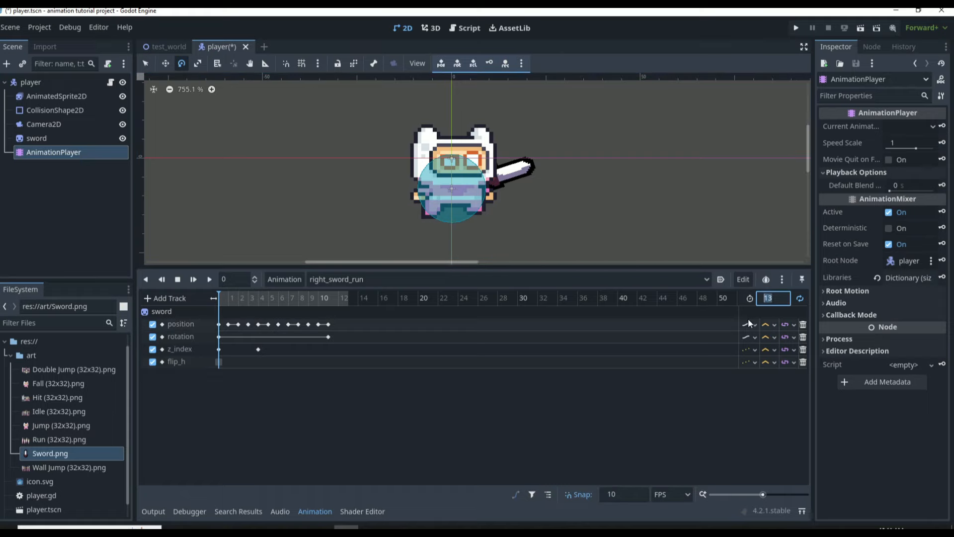
- Check the run frames in AnimatedSprite2D and set the right_sword_run animation length to 12 frames
click(64, 96)
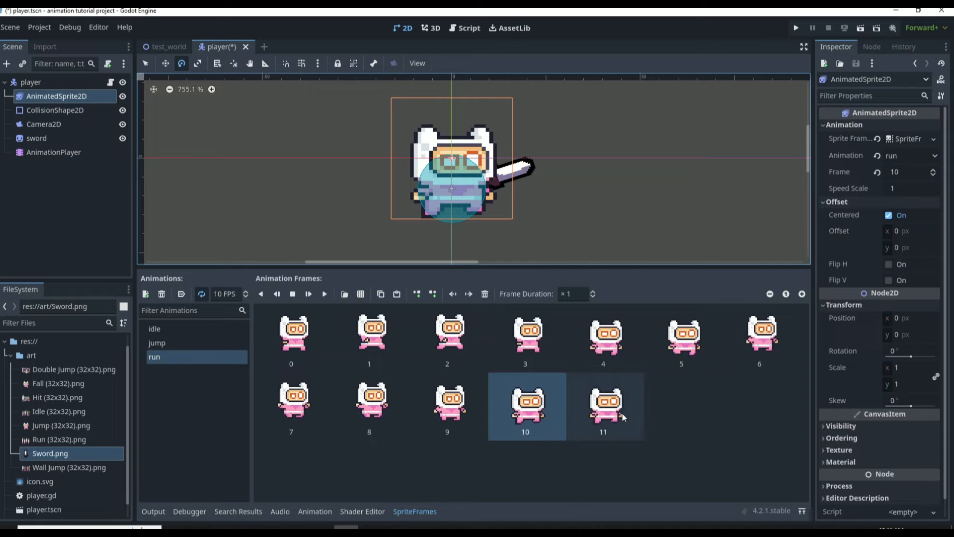
click(42, 152)
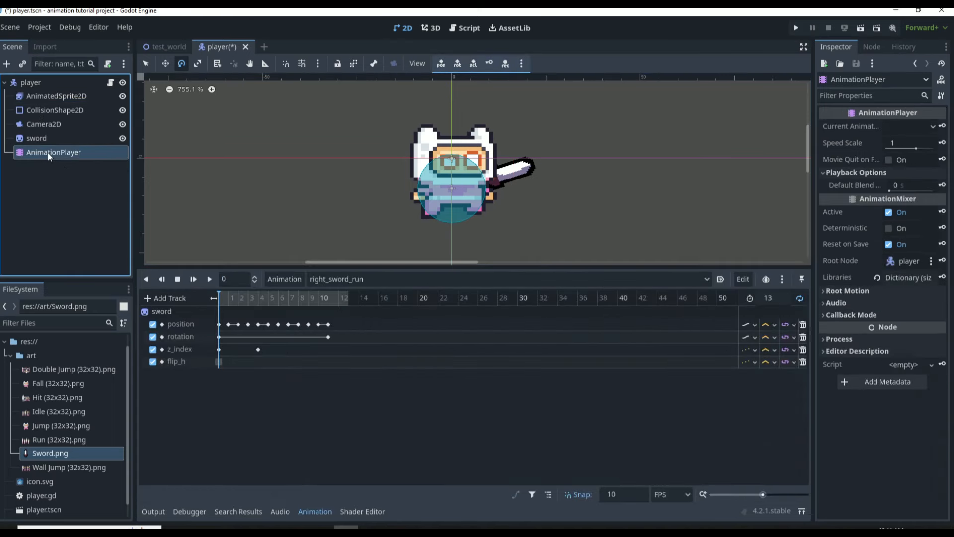
click(768, 300)
text(12)
key(Return)
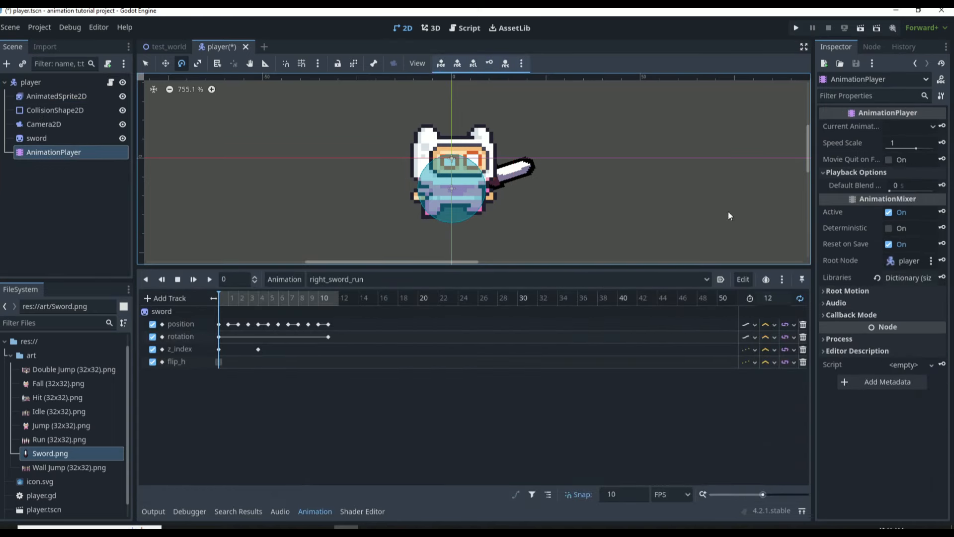
- Examine the last keys of right_sword_run by playing the animation and scrubbing to its end
ctrl+scroll(321, 328, up, 8)
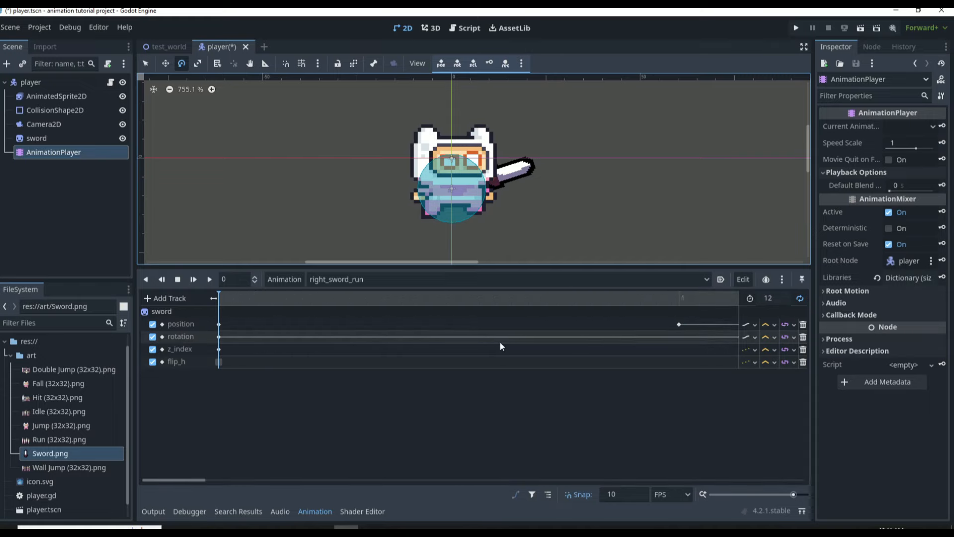
drag(445, 480, 564, 489)
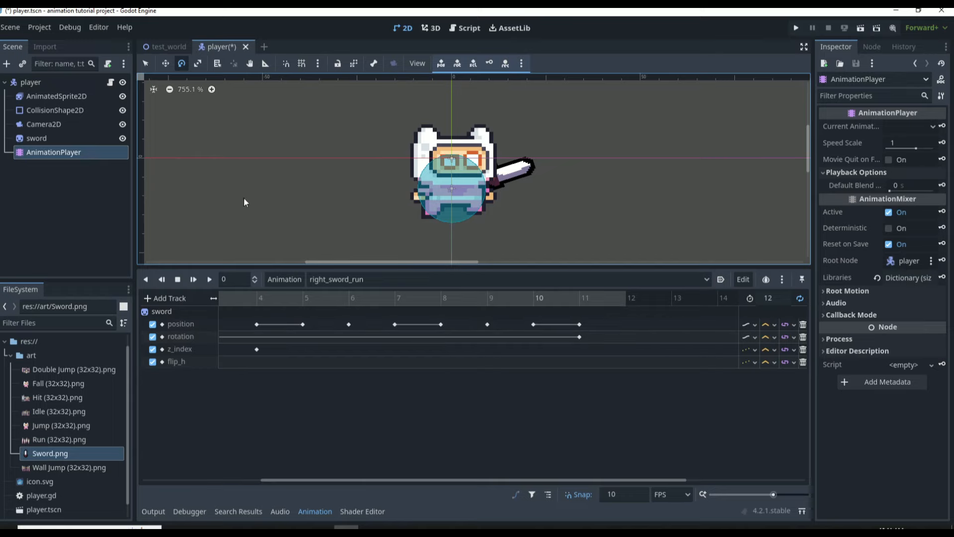
click(209, 279)
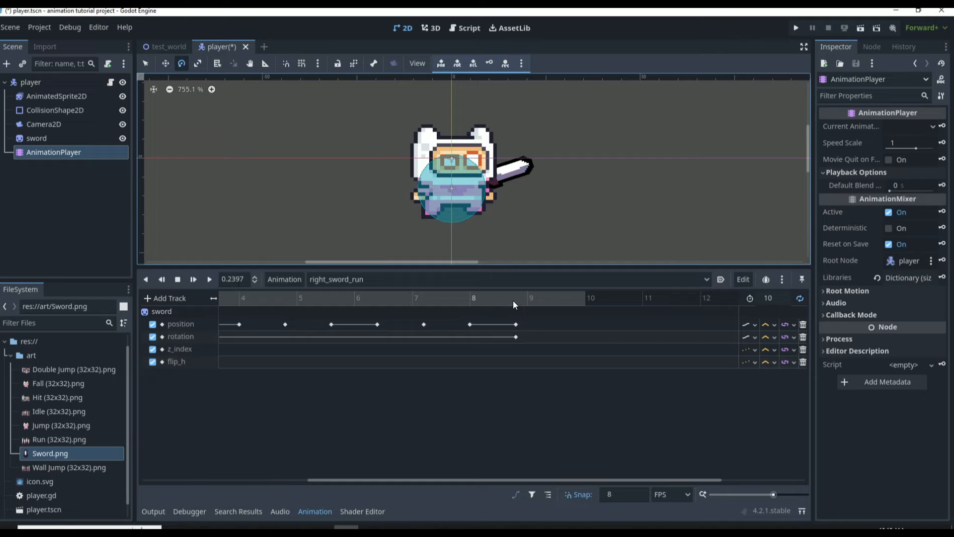
drag(526, 300, 576, 305)
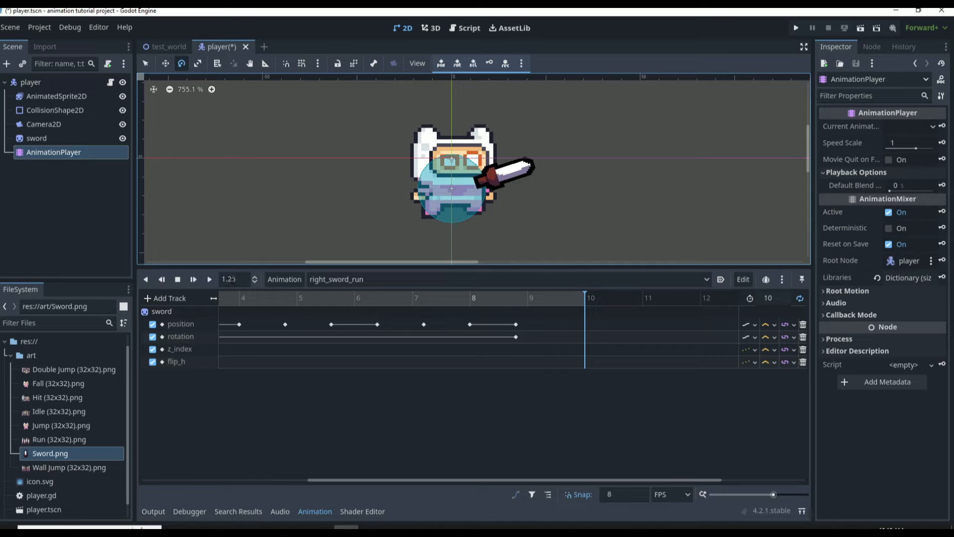
- Set the animation timeline's snap value to 10 FPS
click(765, 299)
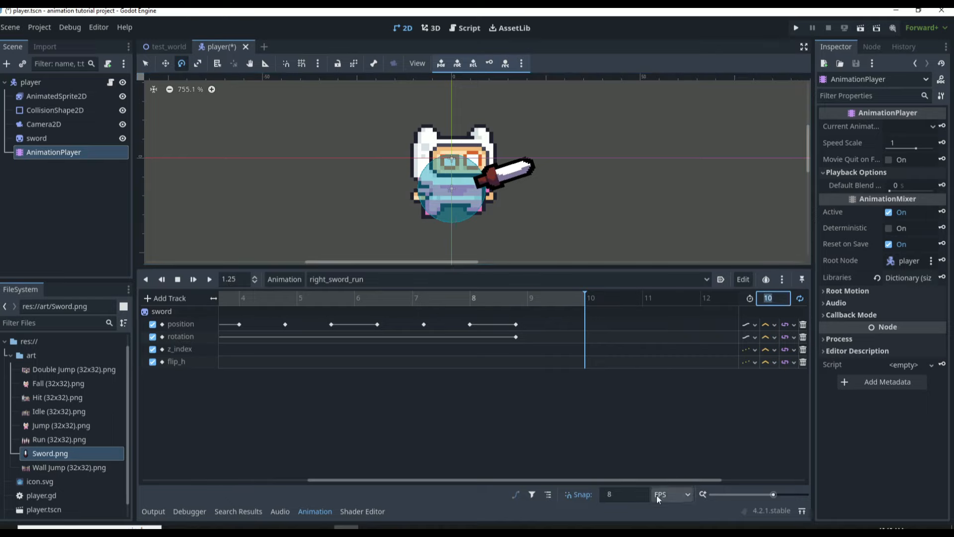
click(621, 494)
text(10)
key(Return)
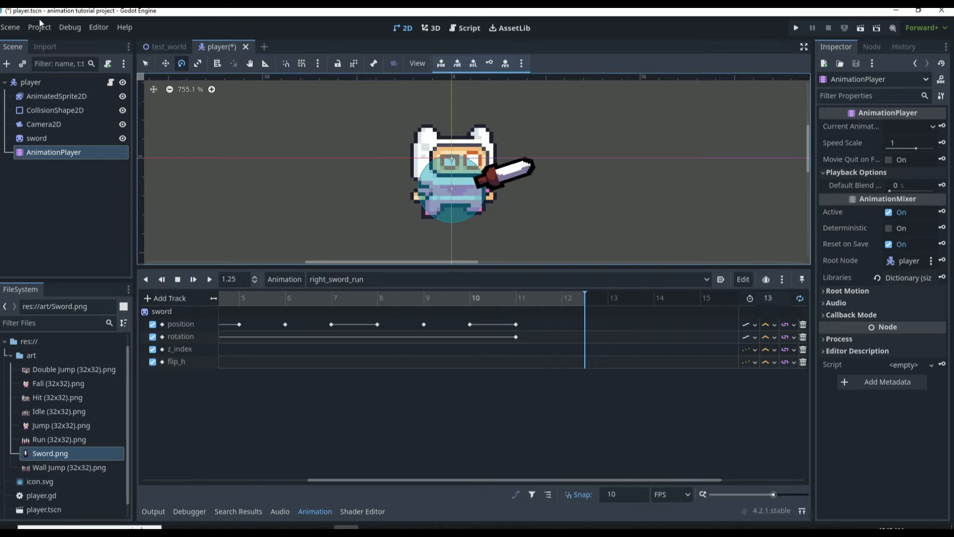
- Recheck the run frames in AnimatedSprite2D, set the right_sword_run length to 12 frames, and place the playhead at 1.2 s
click(79, 98)
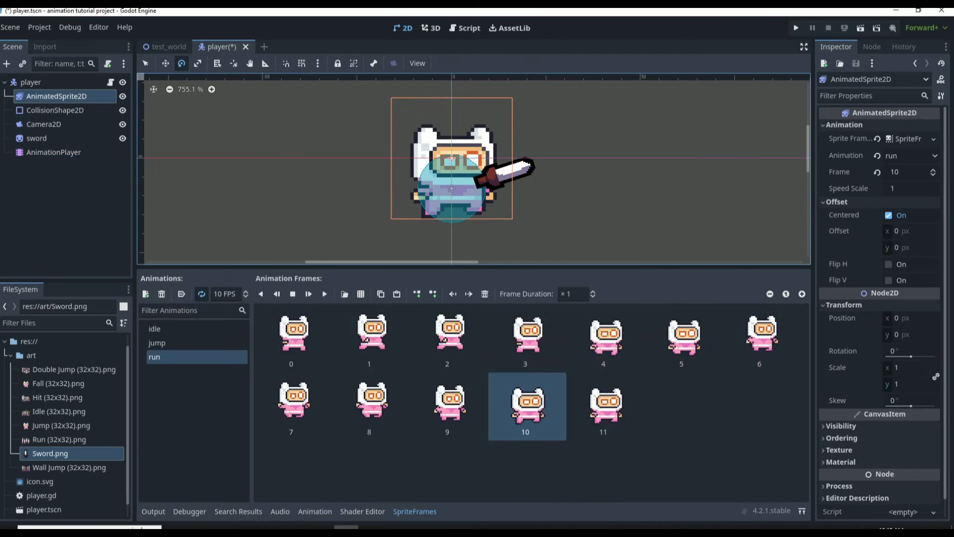
click(54, 152)
click(785, 302)
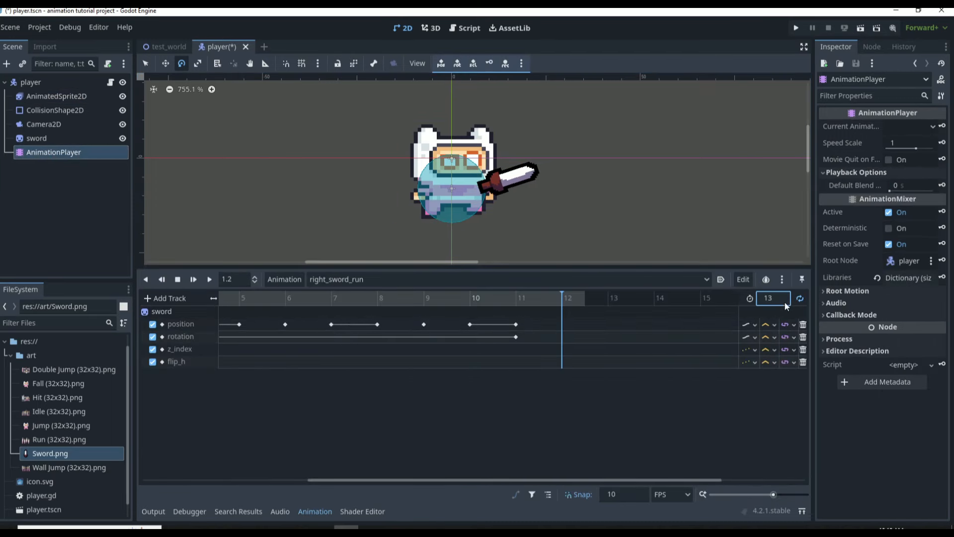
text(11)
key(Return)
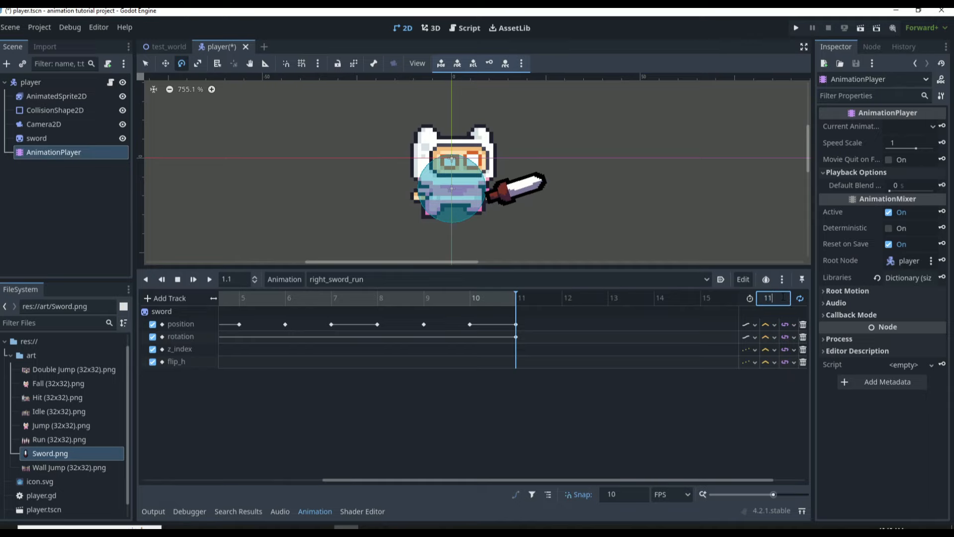
key(Return)
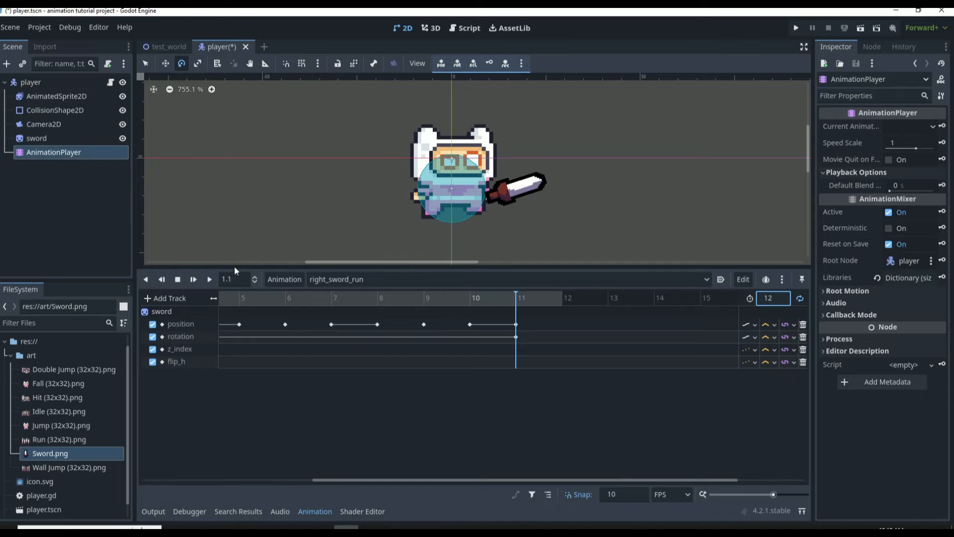
click(539, 301)
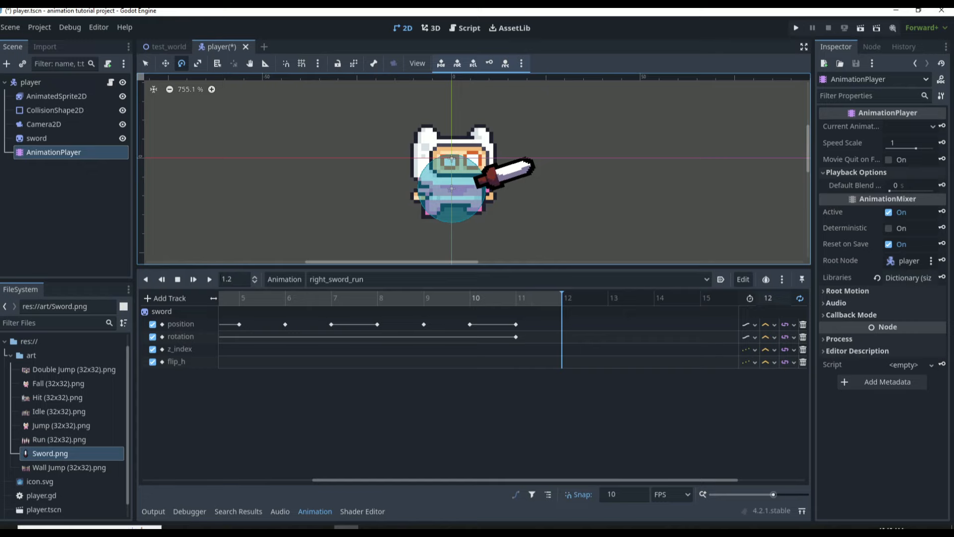
click(240, 278)
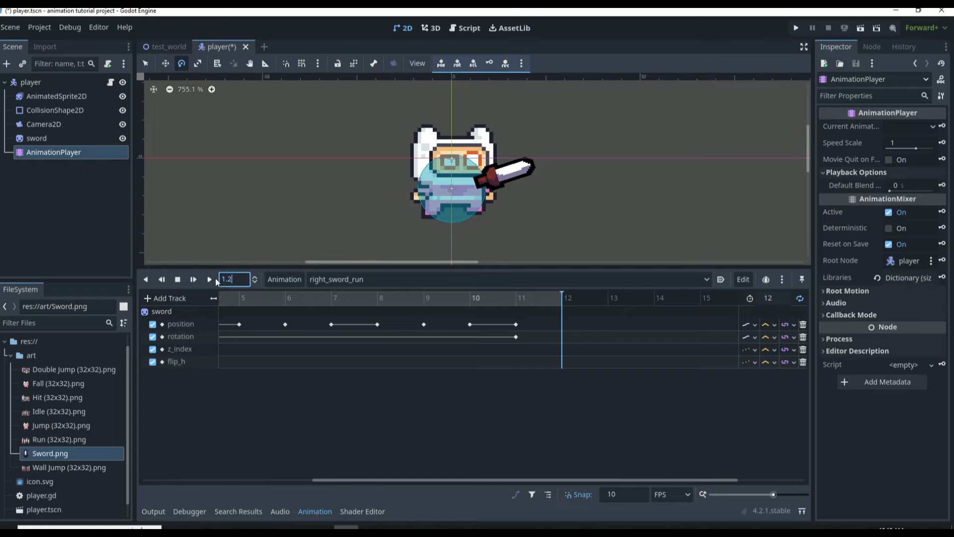
click(782, 297)
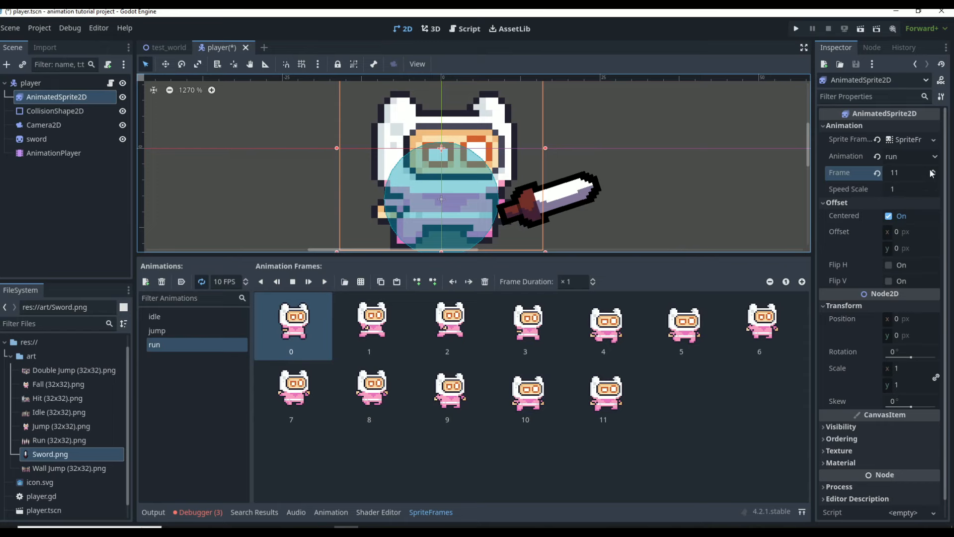
- Scrub right_sword_run from 1.1 s back to the start and enable animation looping
click(50, 151)
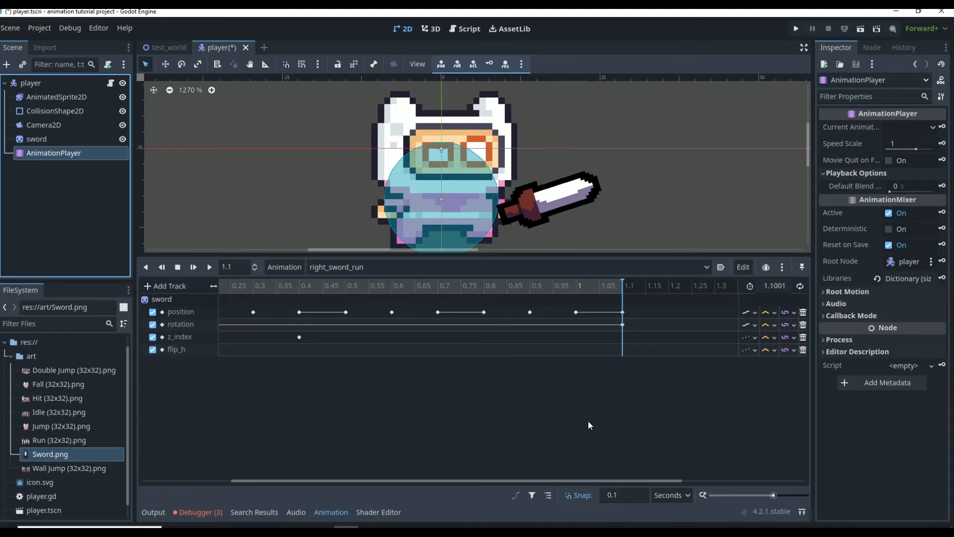
drag(567, 481, 449, 469)
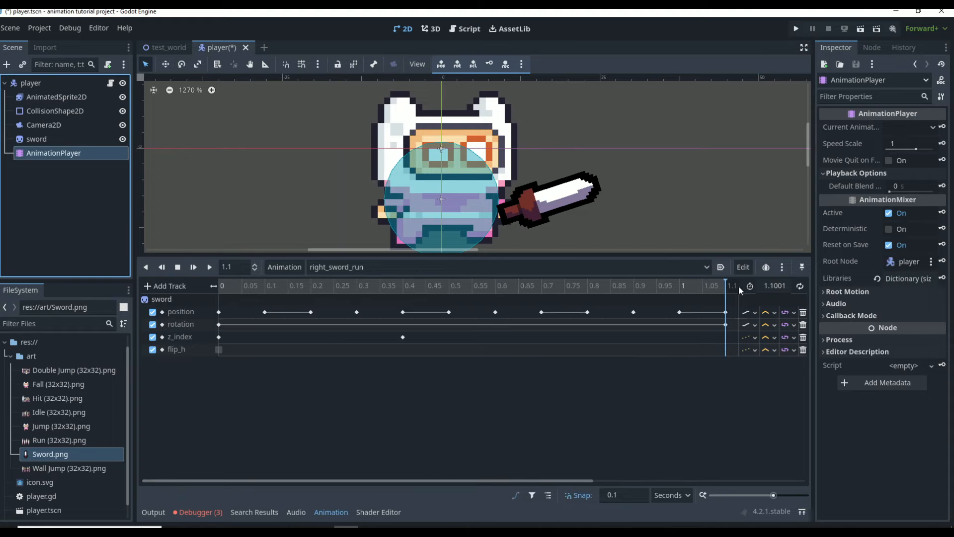
drag(725, 285, 223, 309)
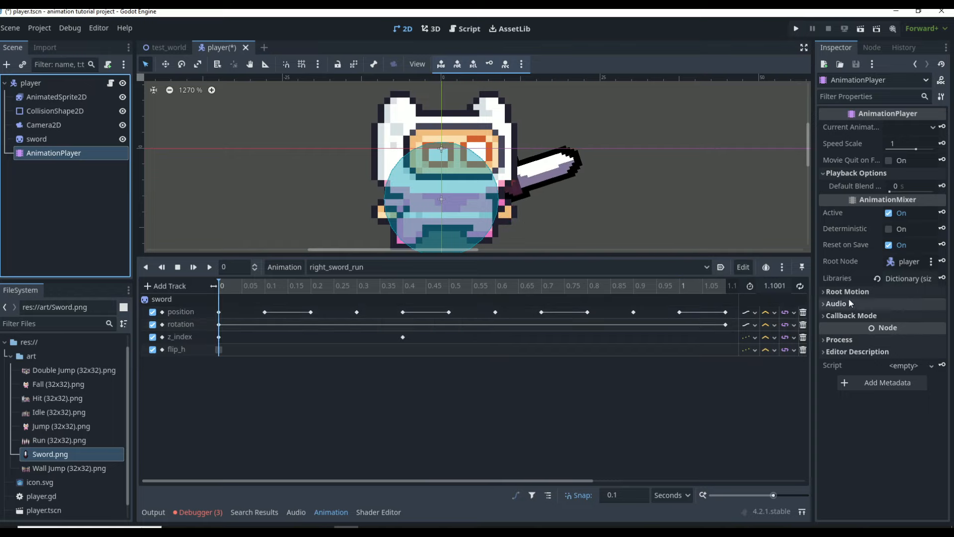
click(800, 287)
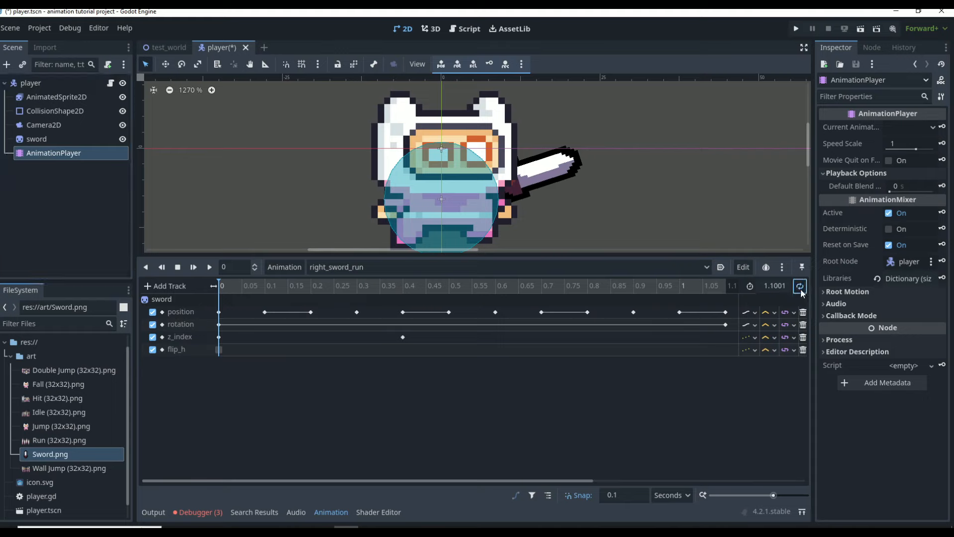
- Preview right_sword_run at the start of the timeline with onion skinning temporarily switched on
click(767, 267)
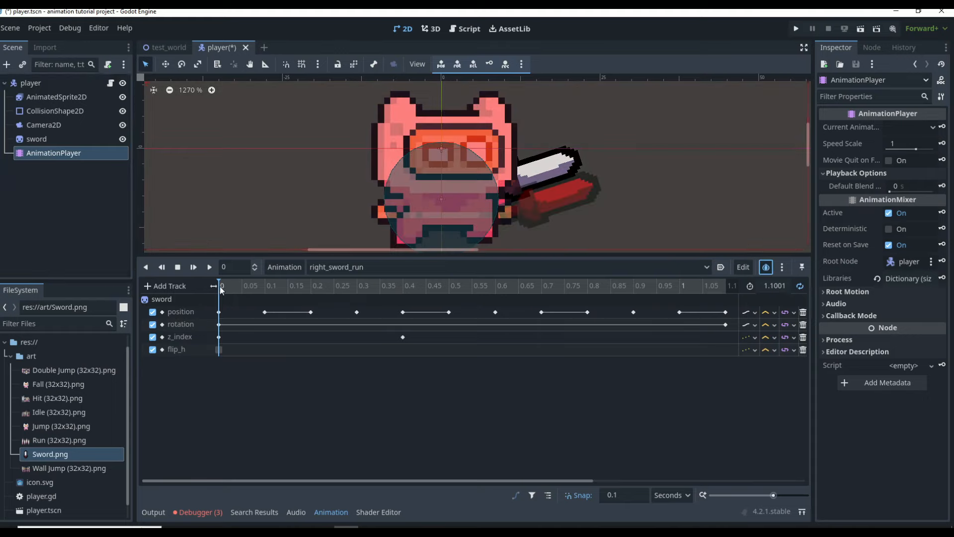
drag(228, 286, 219, 308)
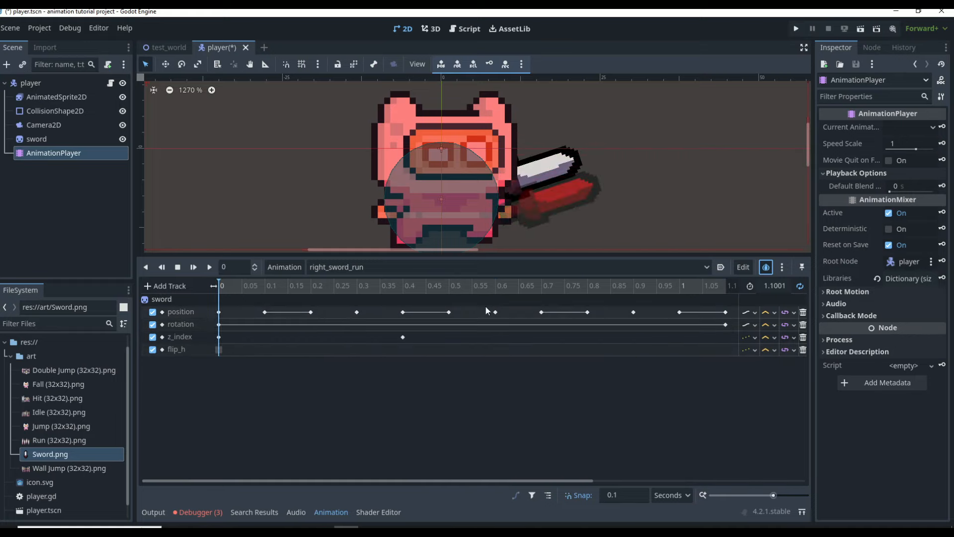
click(766, 269)
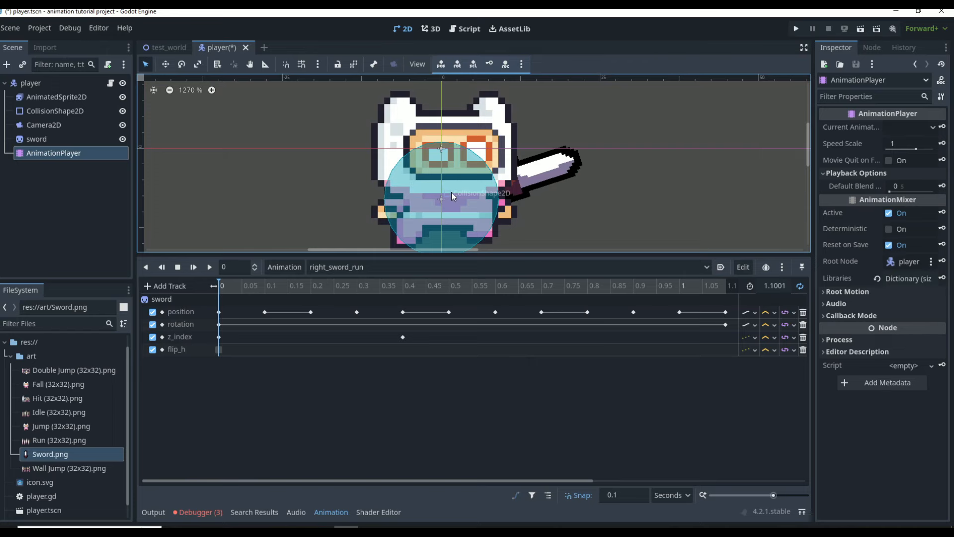
- Save the player scene and test the sword run by running the project from test_world and moving the player right
key(ctrl+s)
click(181, 50)
key(F5)
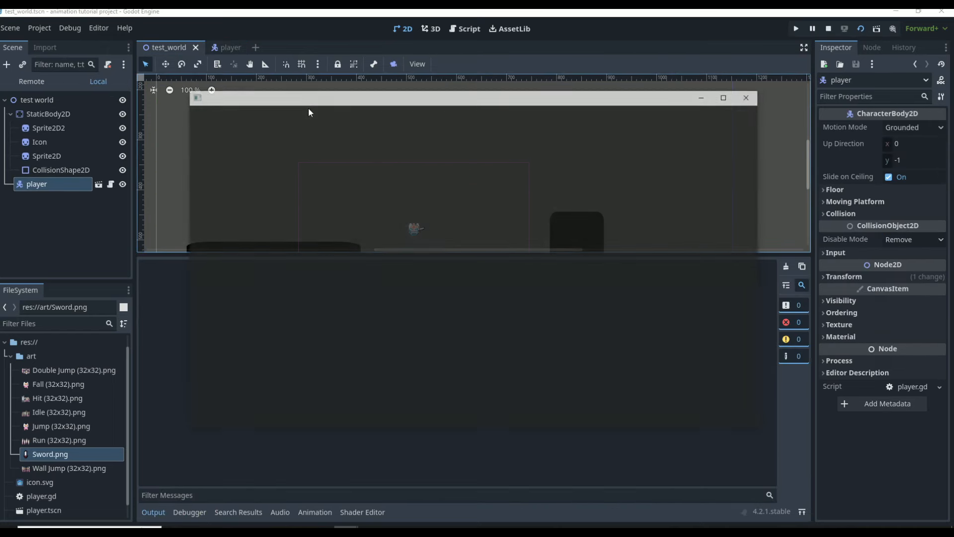
key(Right)
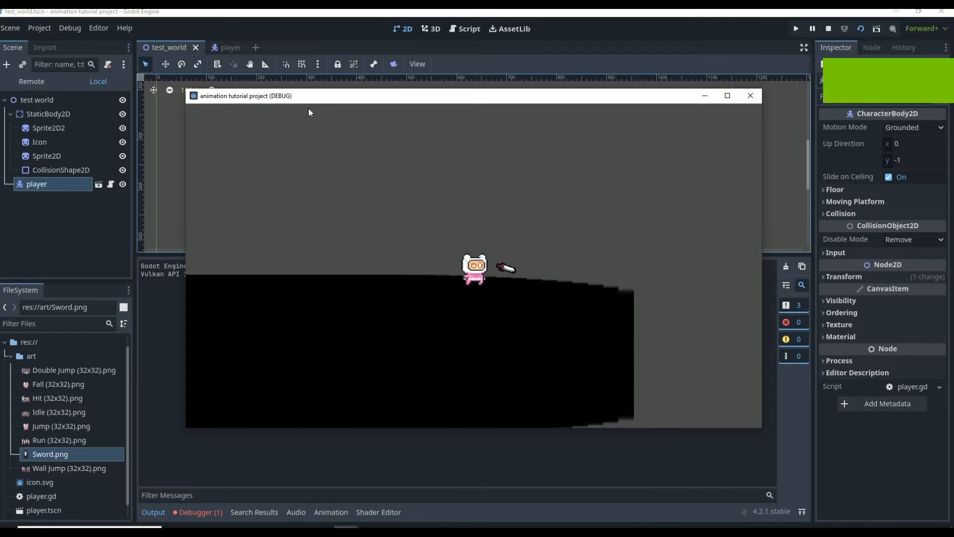
key(Right)
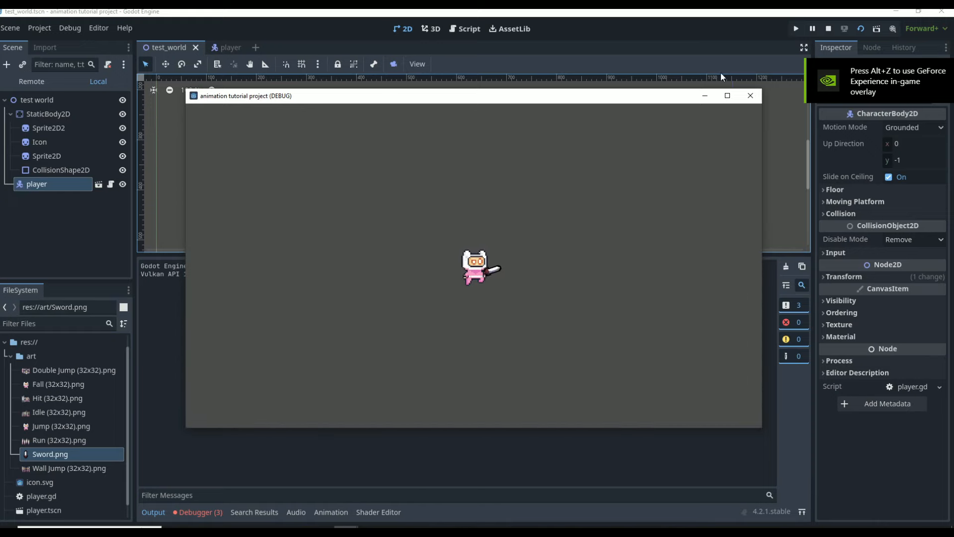
click(751, 96)
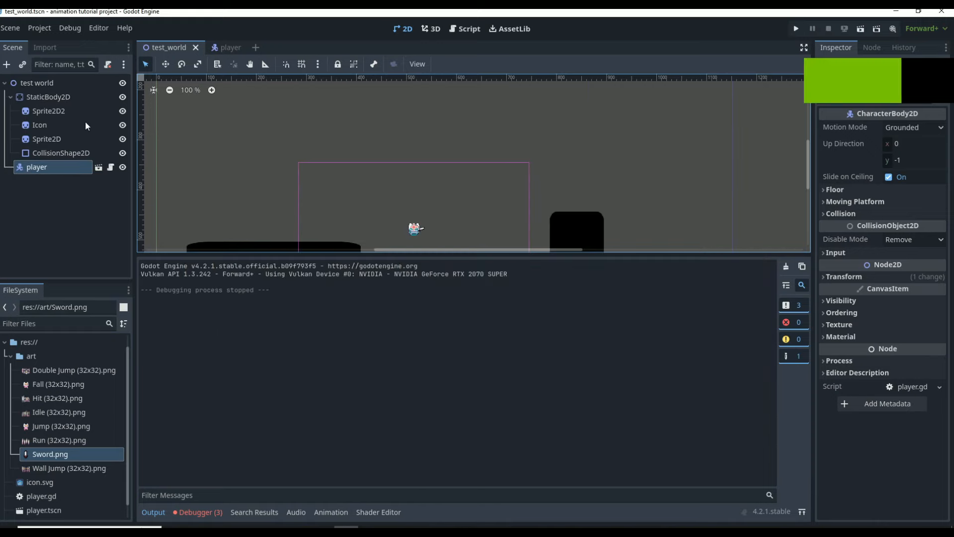
- In the player scene, set AnimatedSprite2D to run frame 10
click(227, 48)
click(73, 96)
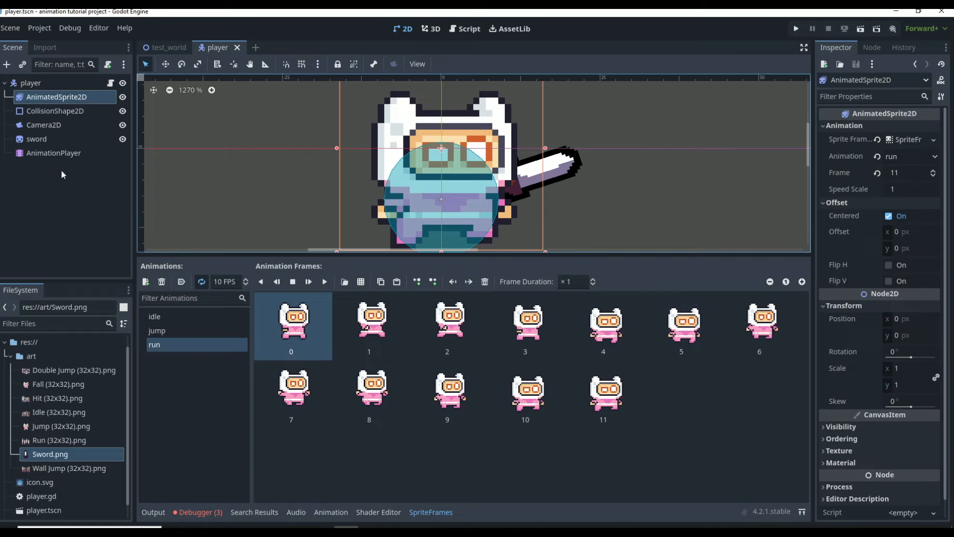
click(504, 410)
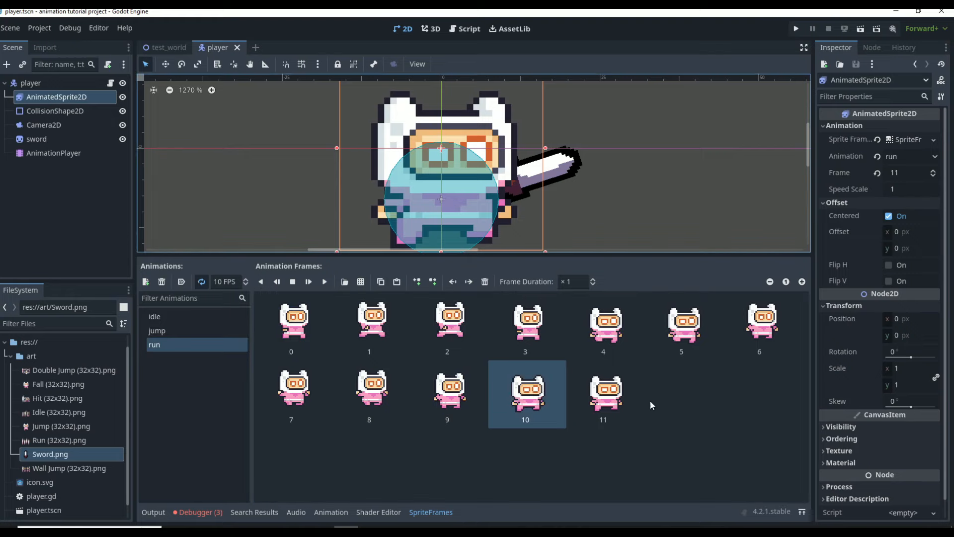
click(934, 176)
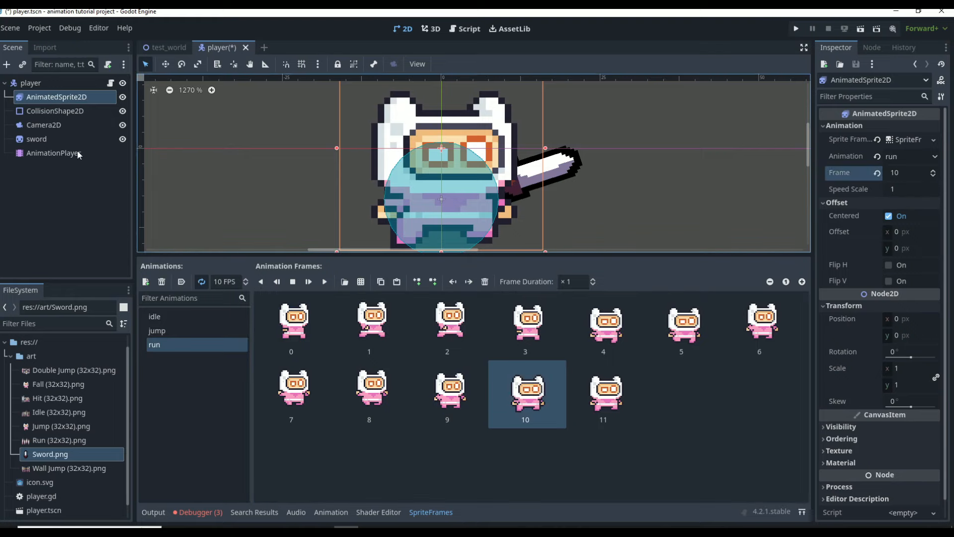
click(72, 120)
click(72, 100)
- Scrub right_sword_run to its last keys at 1.1 s and set the animation length to 1.2001 s
click(46, 154)
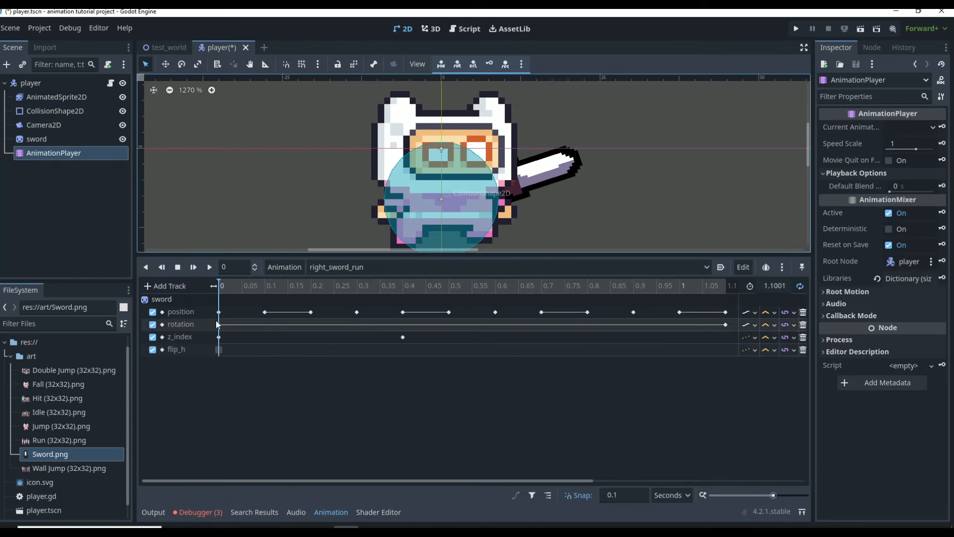
click(316, 286)
click(679, 286)
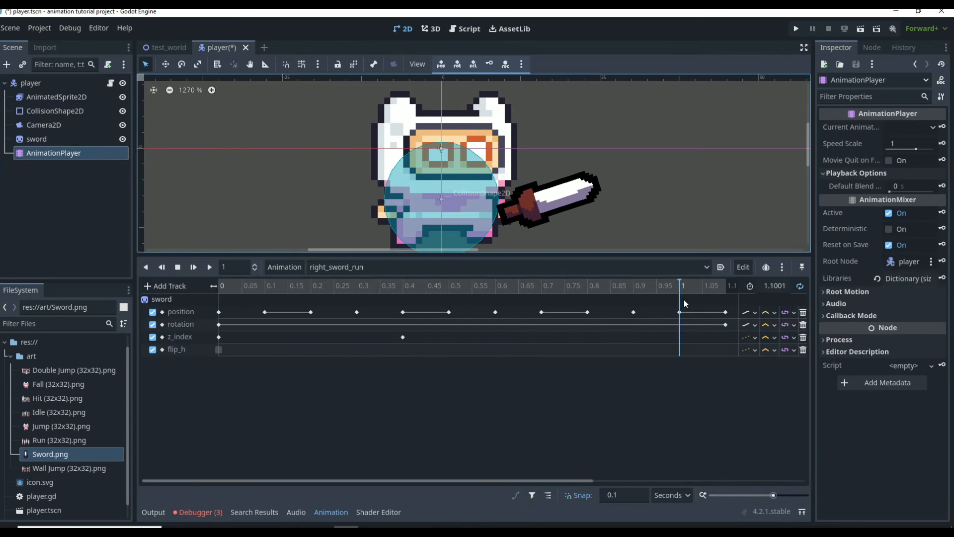
click(718, 286)
drag(721, 300, 714, 319)
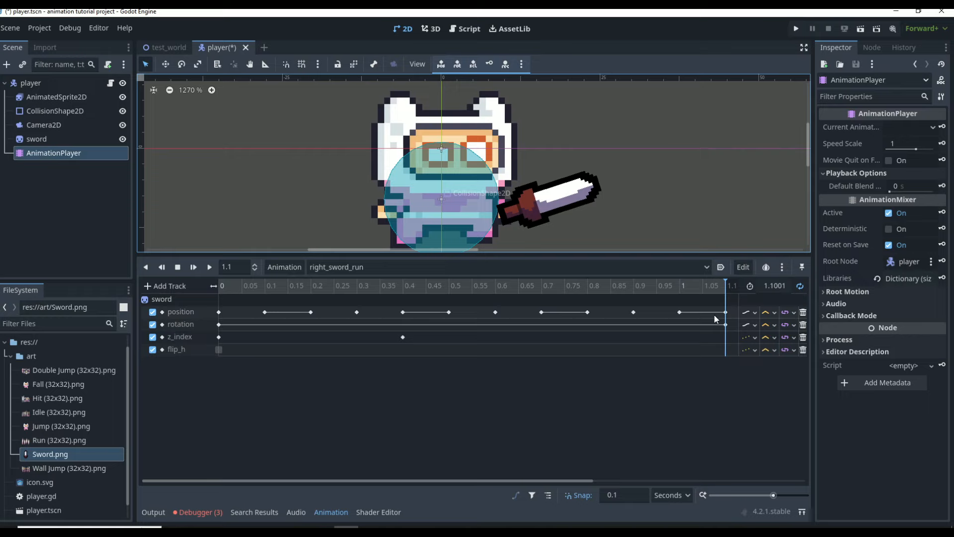
click(774, 285)
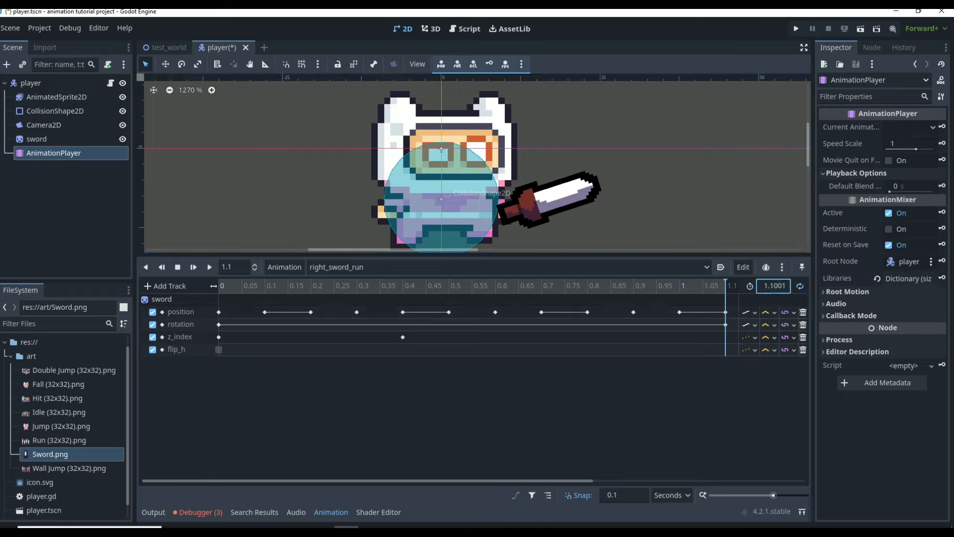
text(2)
key(Return)
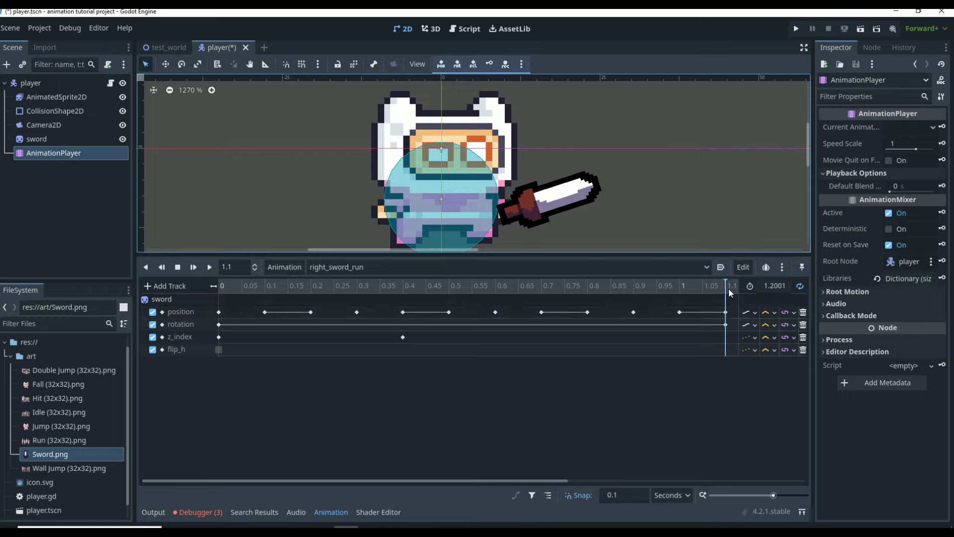
- Check the end of right_sword_run around the last keys at 1.1 s and play the animation
drag(728, 290, 726, 332)
drag(429, 482, 554, 483)
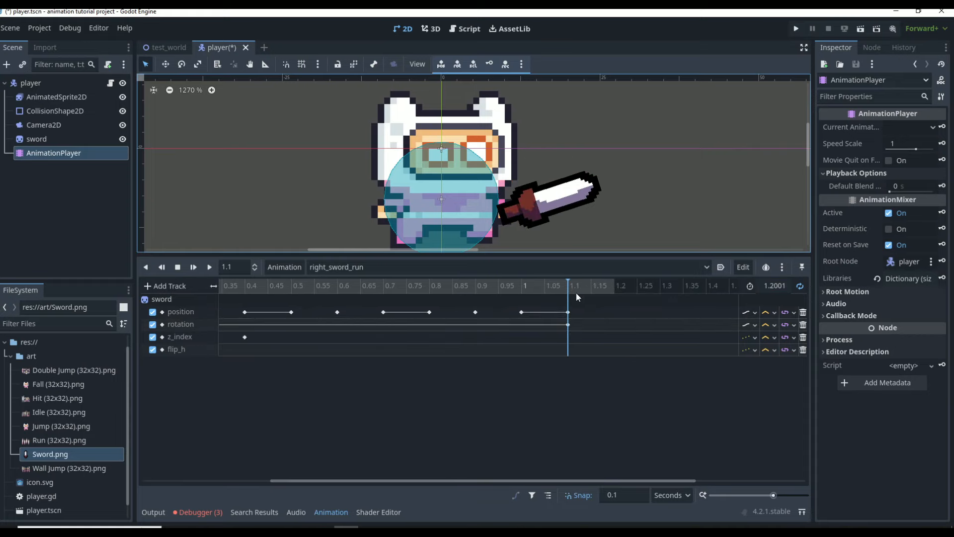
click(607, 350)
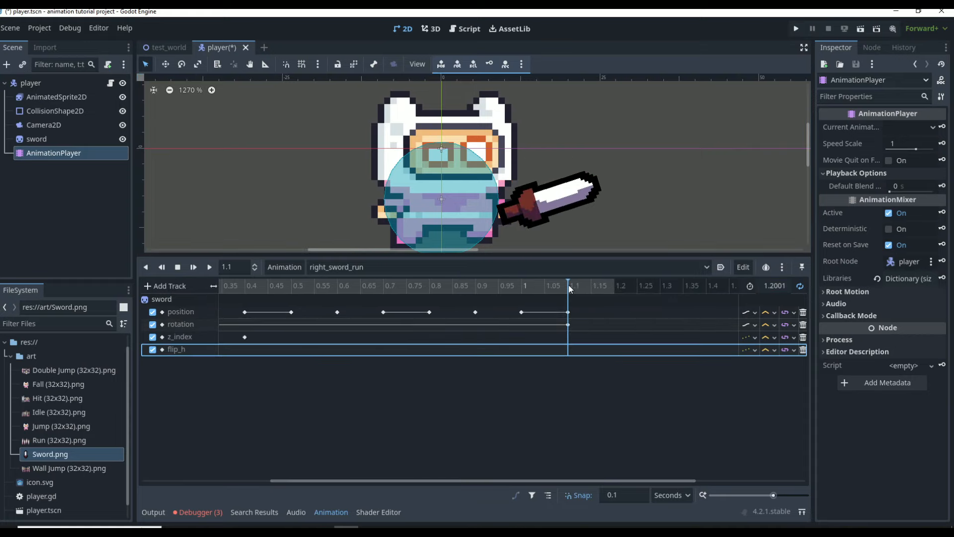
drag(569, 289, 548, 314)
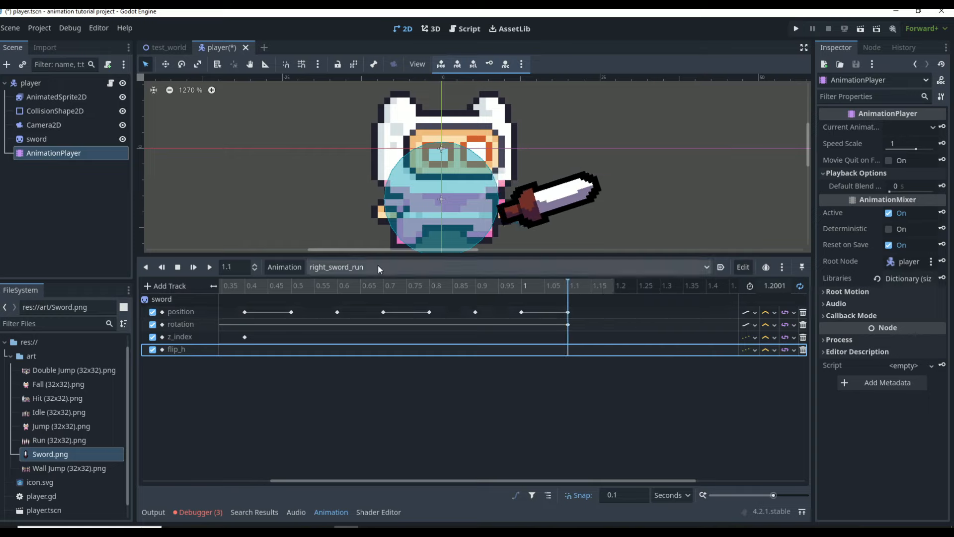
click(209, 266)
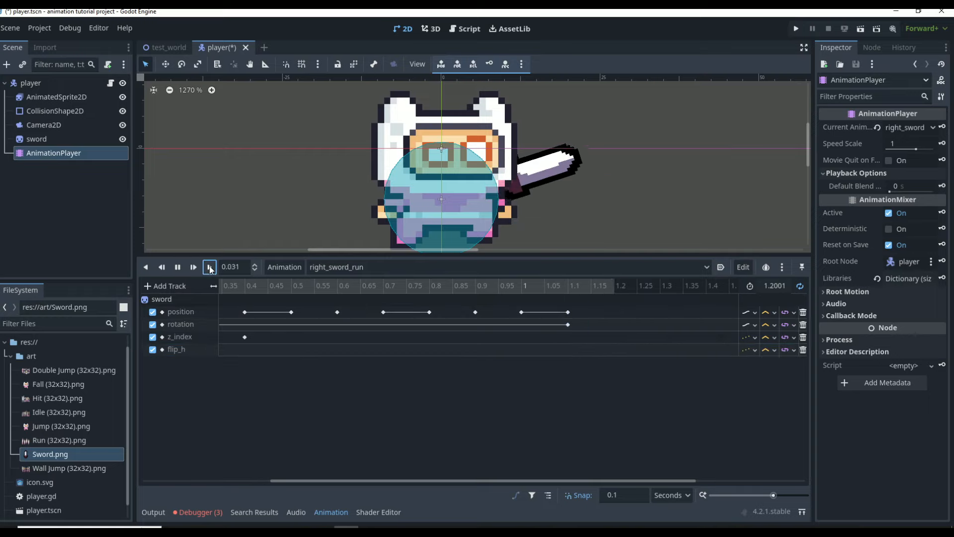
- Run the test_world scene, move the player right to test the sword run, and close the game
click(174, 51)
key(F6)
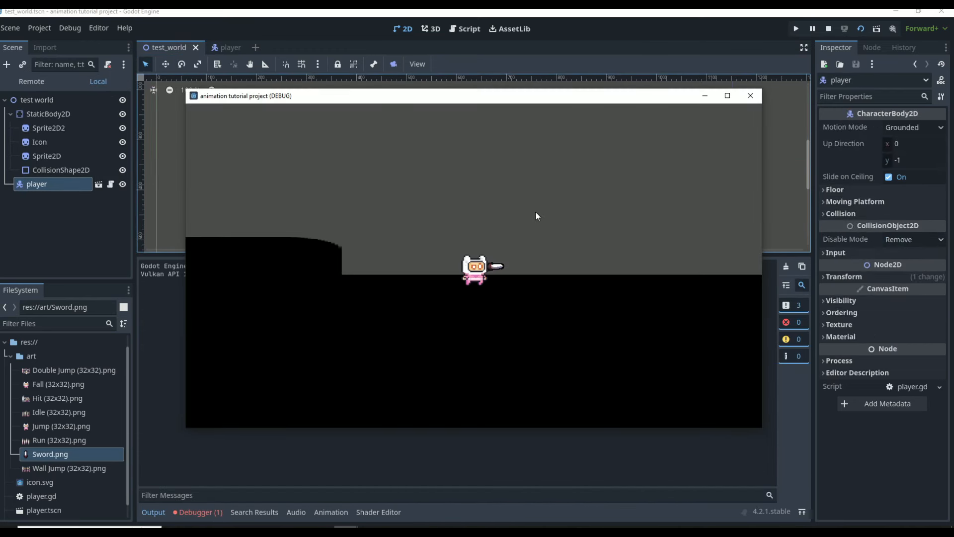
key(Right)
key(Right)
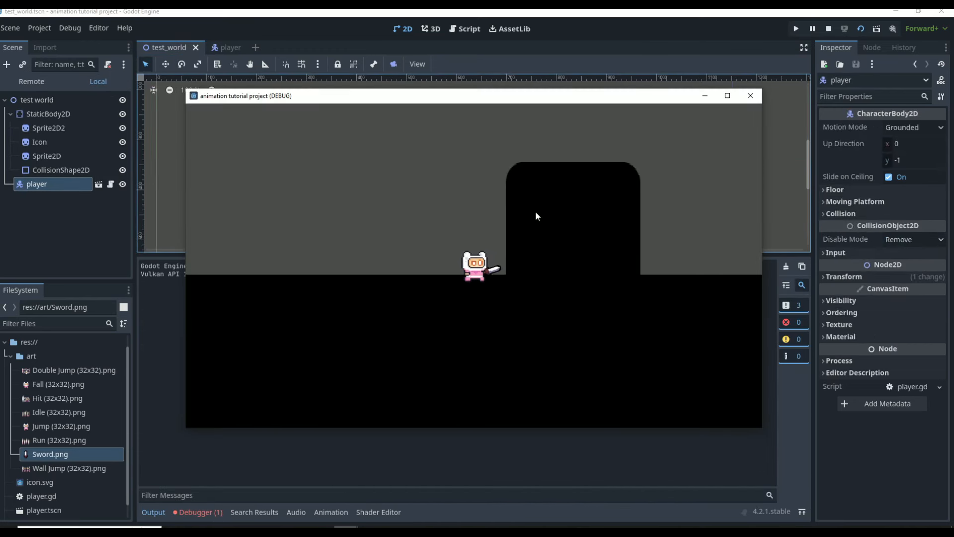
key(Right)
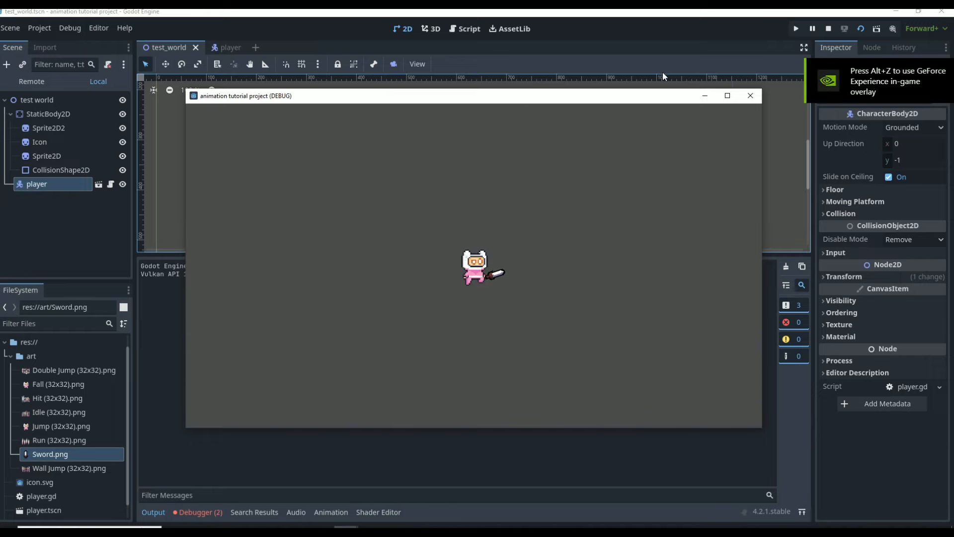
click(750, 96)
- Launch the game again and run the player right past the block to recheck the looping sword, and close it
key(F5)
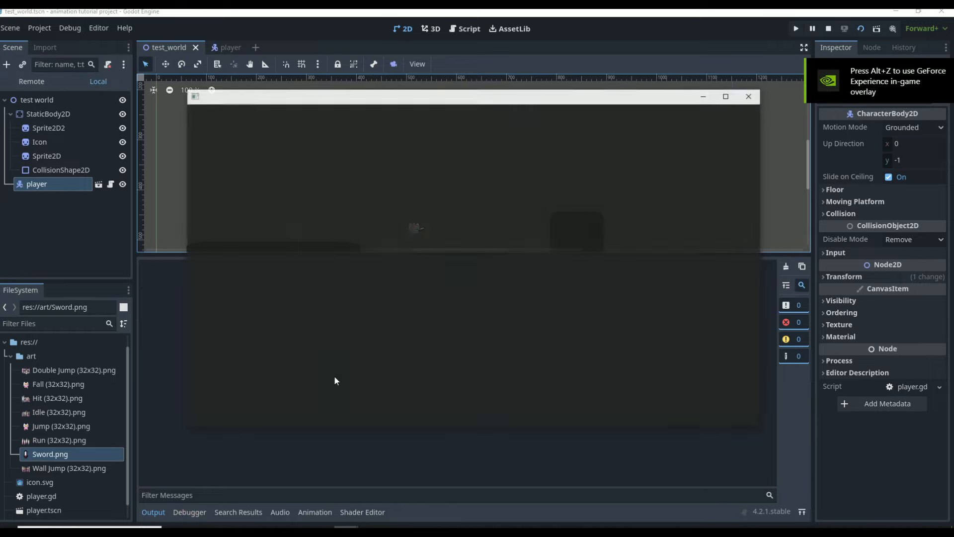
key(Right)
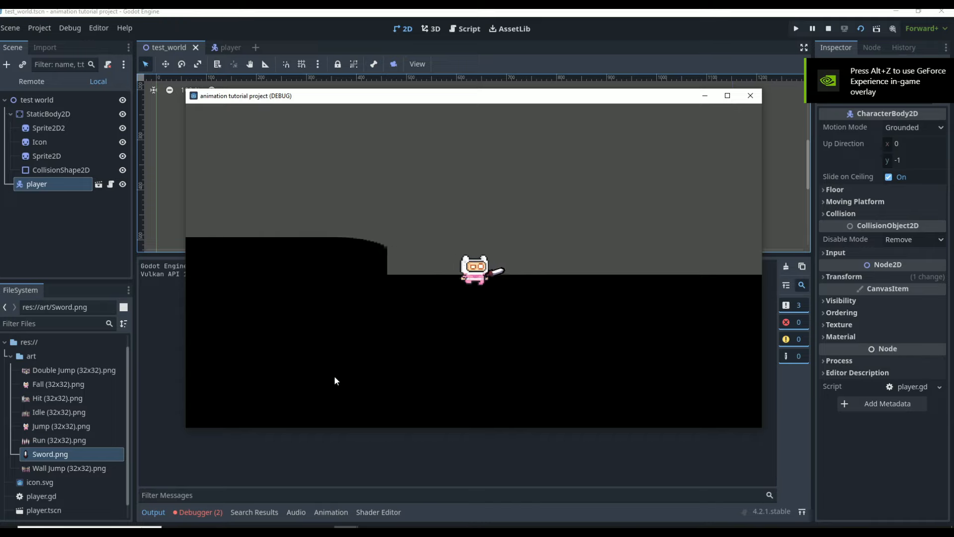
key(Right)
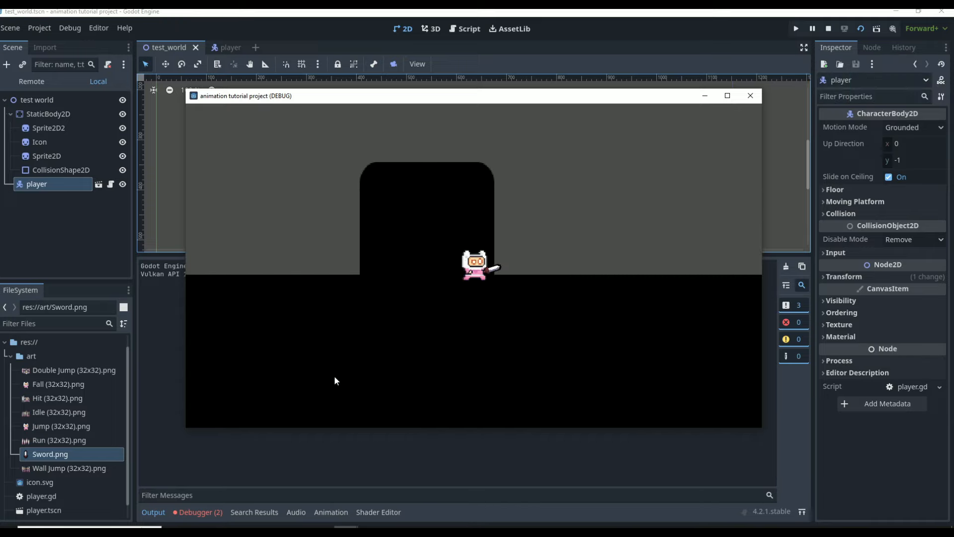
key(Right)
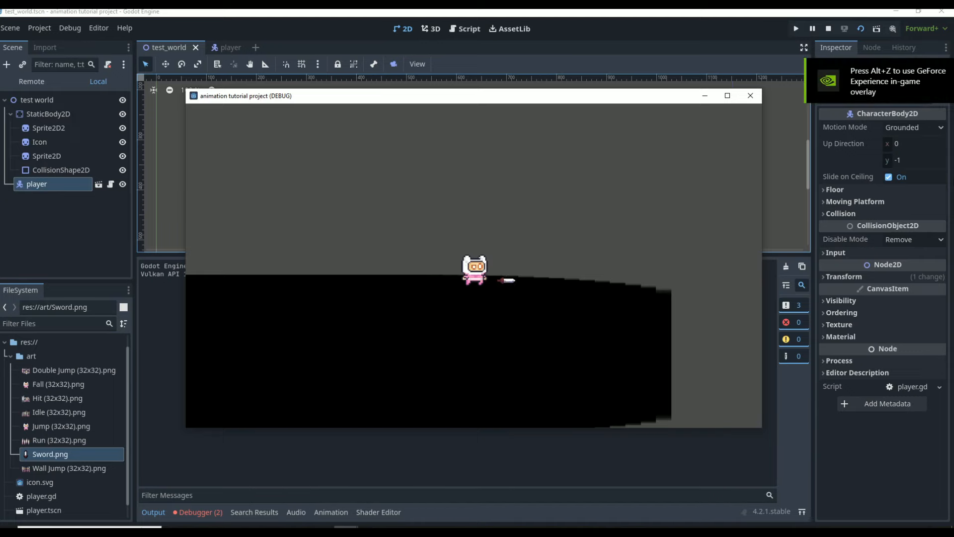
click(747, 98)
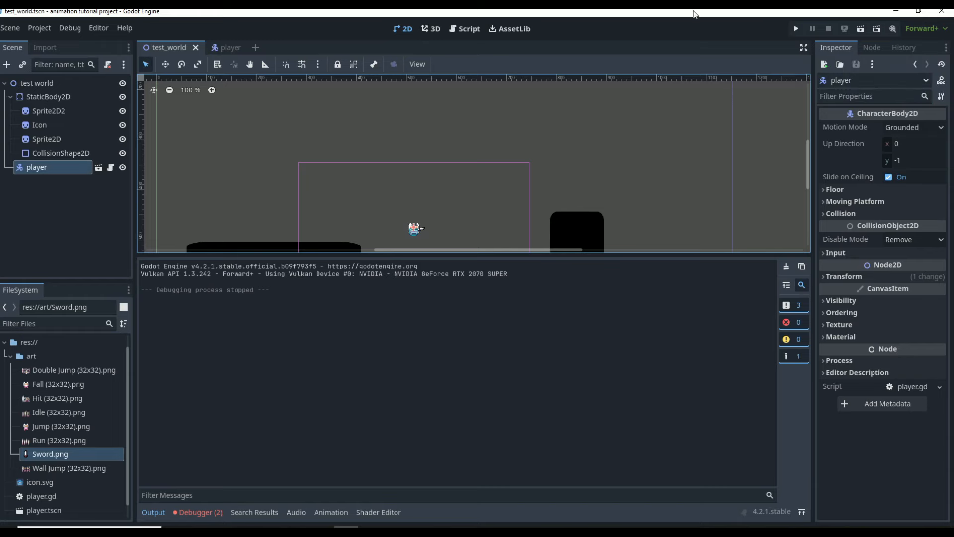
- In the player scene's left_sword_run, negate the x values of the sword's position keys, with -17 px at 0.5 s, and save
click(225, 48)
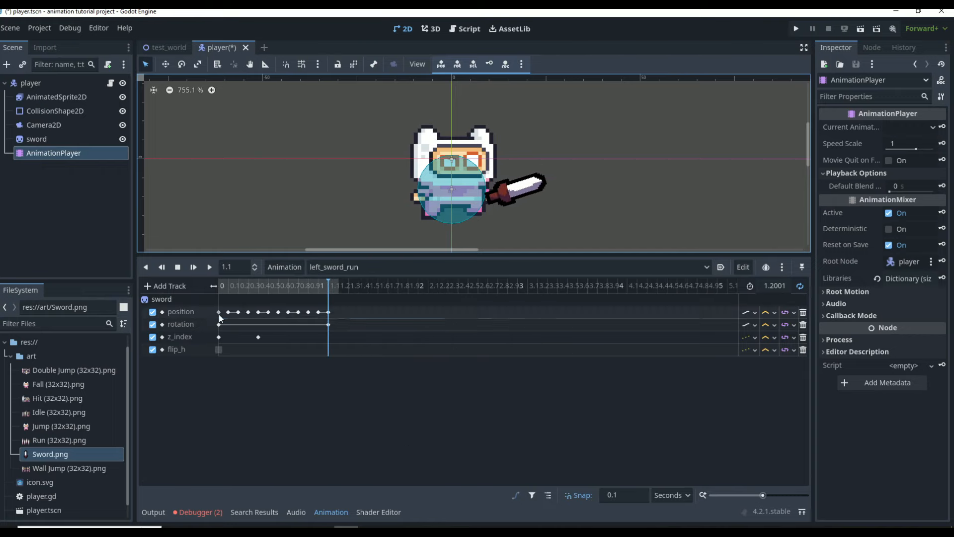
click(239, 312)
click(918, 141)
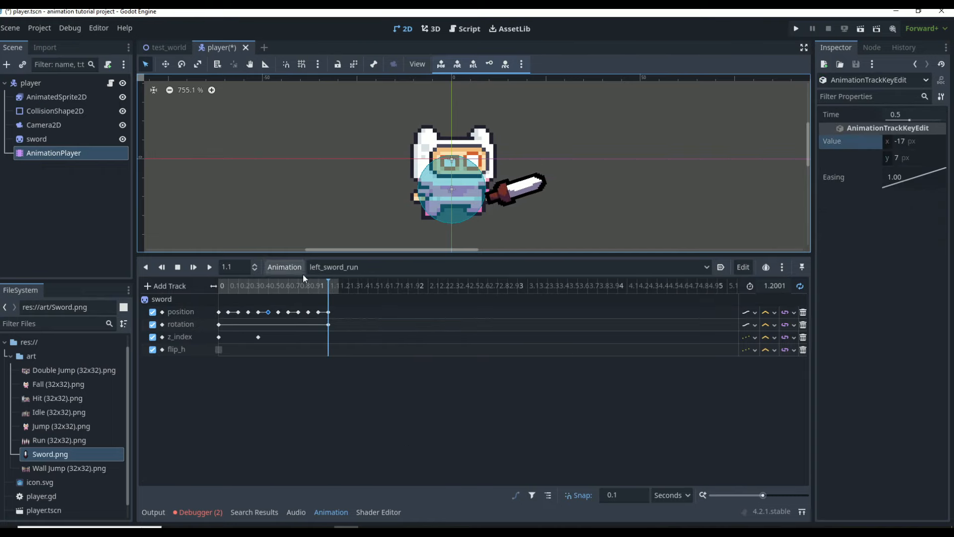
text(-17)
click(318, 311)
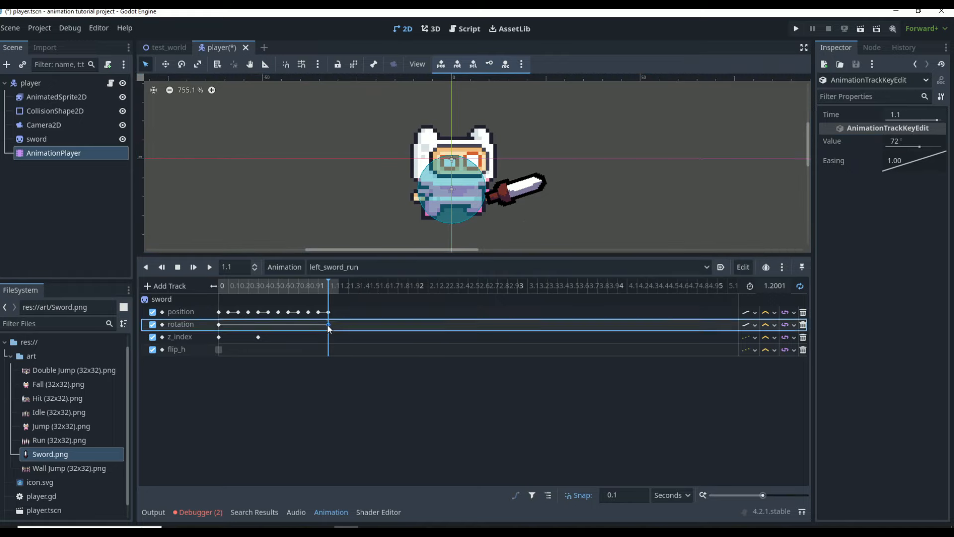
key(ctrl+s)
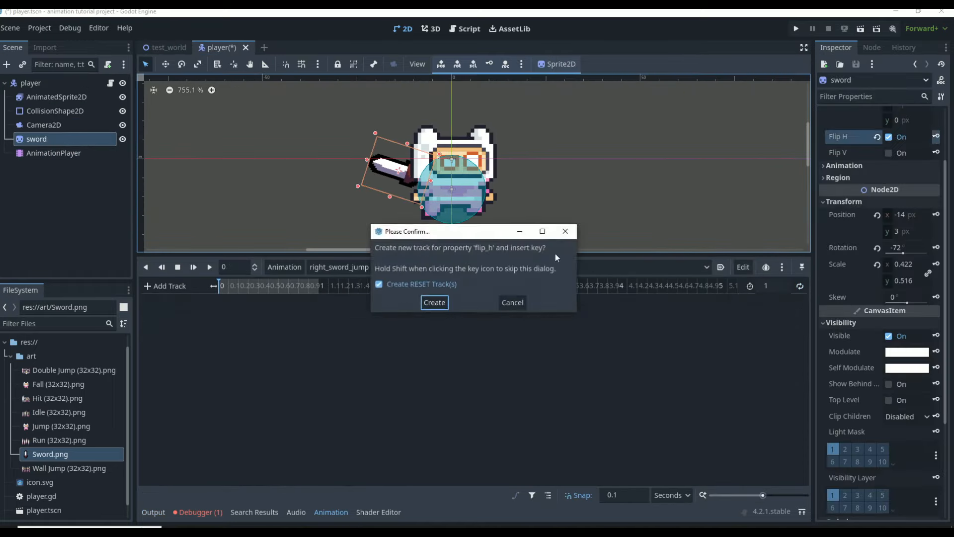
- Create the sword's flip_h track in right_sword_jump, and pose the sword at 0.1 s at (18, -2) px with 32.7° rotation
key(Return)
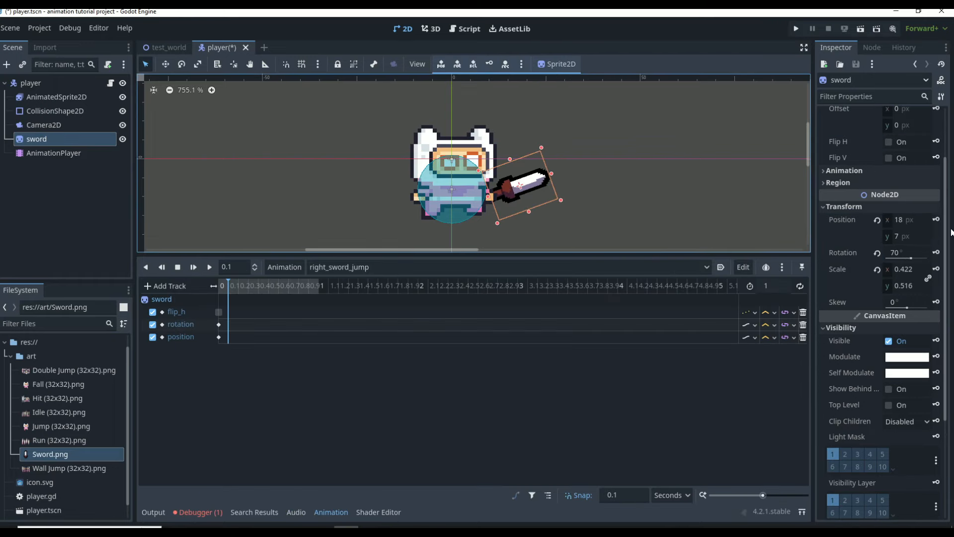
drag(507, 191, 518, 199)
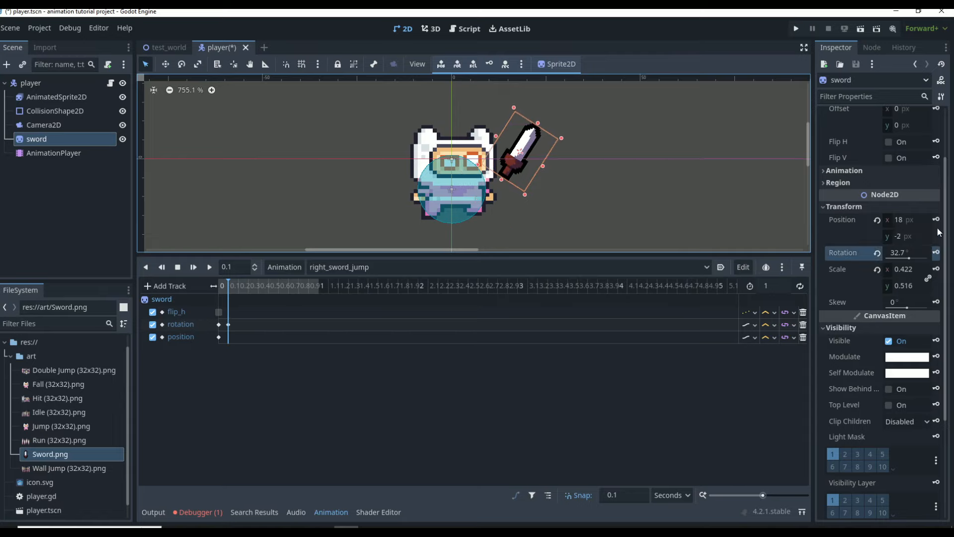
- Key the sword's position and rotation in right_sword_jump from 0.2 to 0.5 s, starting at (17, -12) px at 0.2 s, and preview it
drag(532, 119, 523, 142)
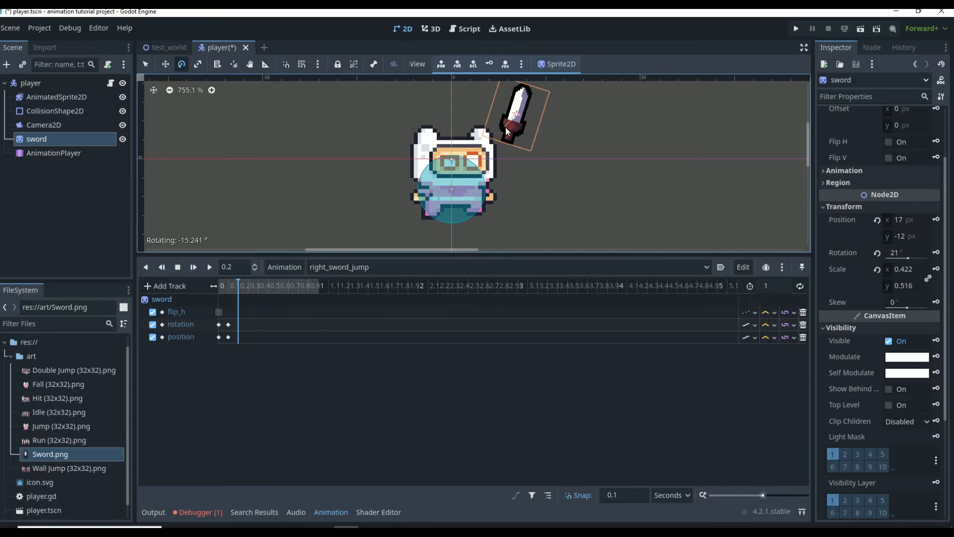
mouse_move(505, 127)
mouse_down()
mouse_move(523, 133)
mouse_move(522, 119)
mouse_up()
click(510, 117)
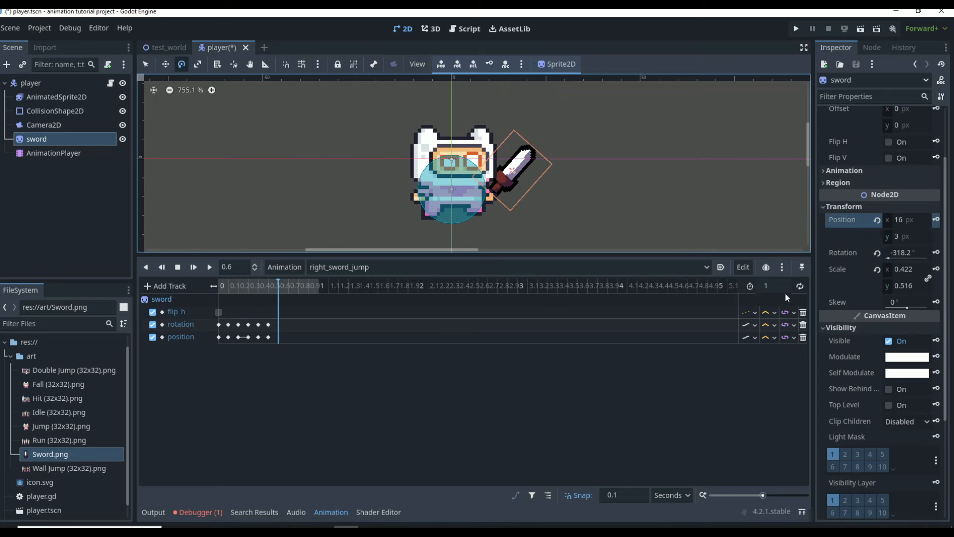
click(210, 267)
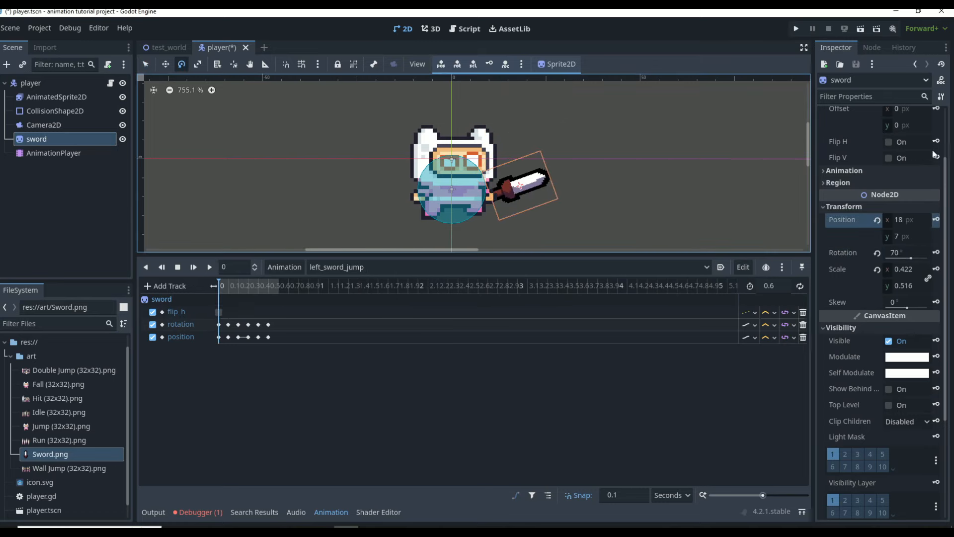
- Invert the signs of left_sword_jump's rotation keys from 0.1 s, with 318.2° at 0.5 s, and scrub it with onion skinning on
click(228, 324)
click(913, 141)
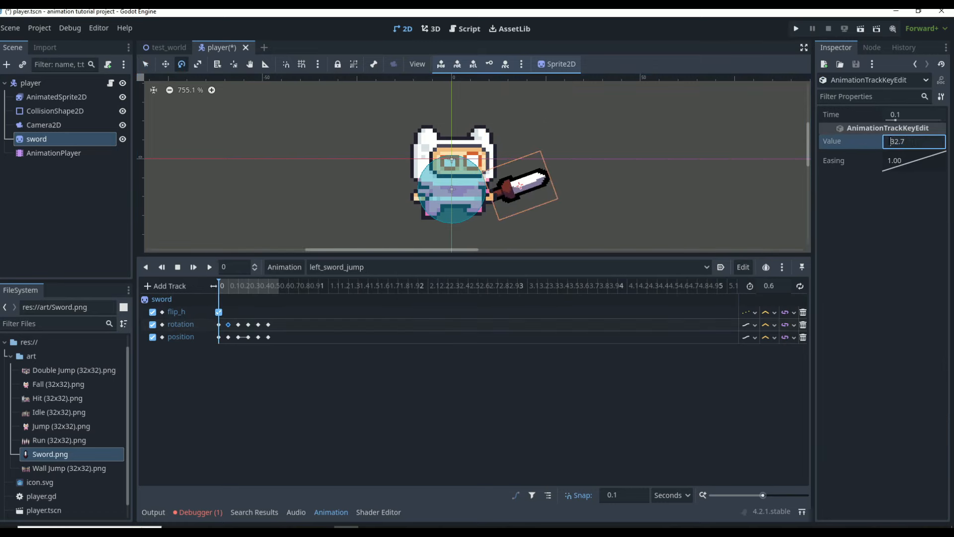
click(268, 324)
click(766, 267)
click(230, 283)
drag(230, 283, 219, 283)
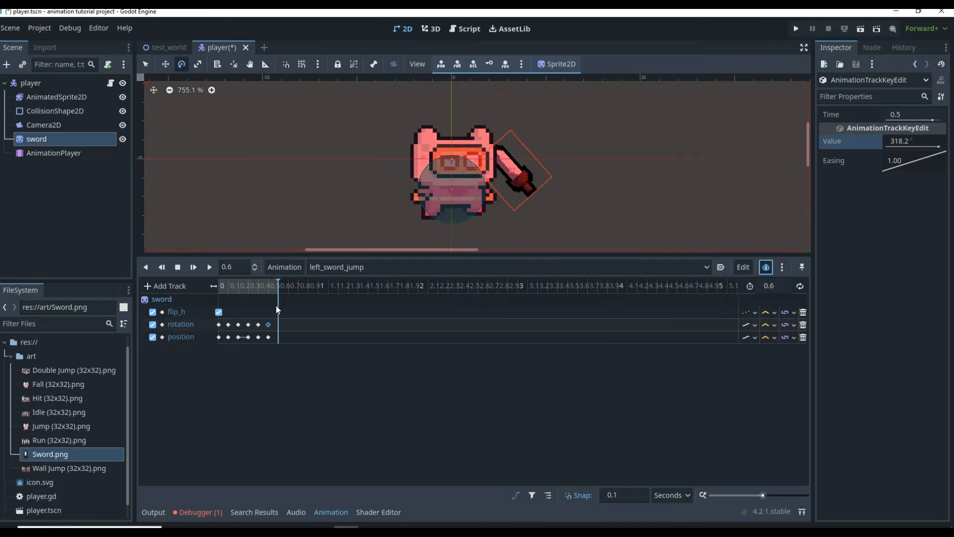
- Mirror left_sword_jump's position keys from 0.2 to 0.5 s by negating their x values, using -16 px at 0.5 s
click(238, 337)
click(248, 337)
click(914, 141)
click(258, 337)
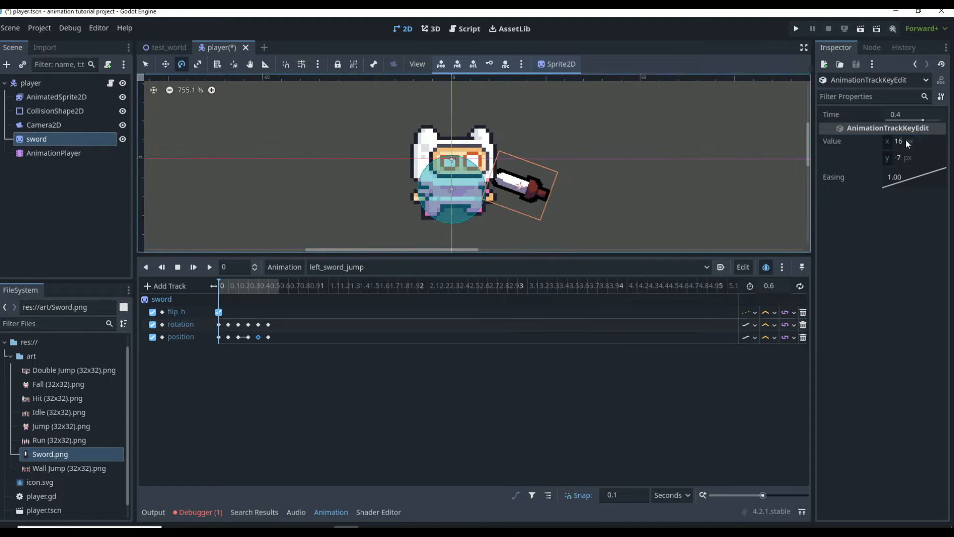
click(907, 143)
click(268, 337)
click(907, 143)
text(-16)
- Play left_sword_jump, and run the project from test_world
click(209, 267)
click(166, 47)
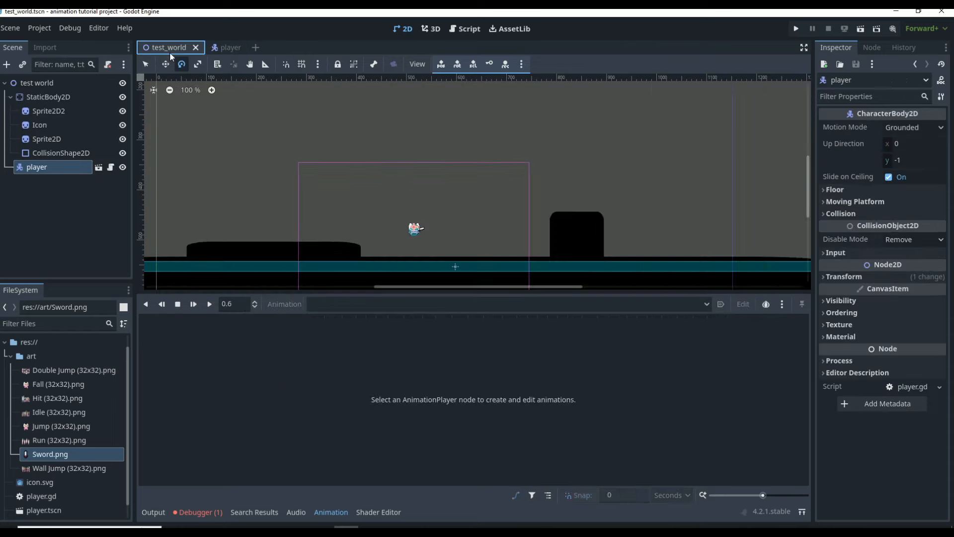
key(F5)
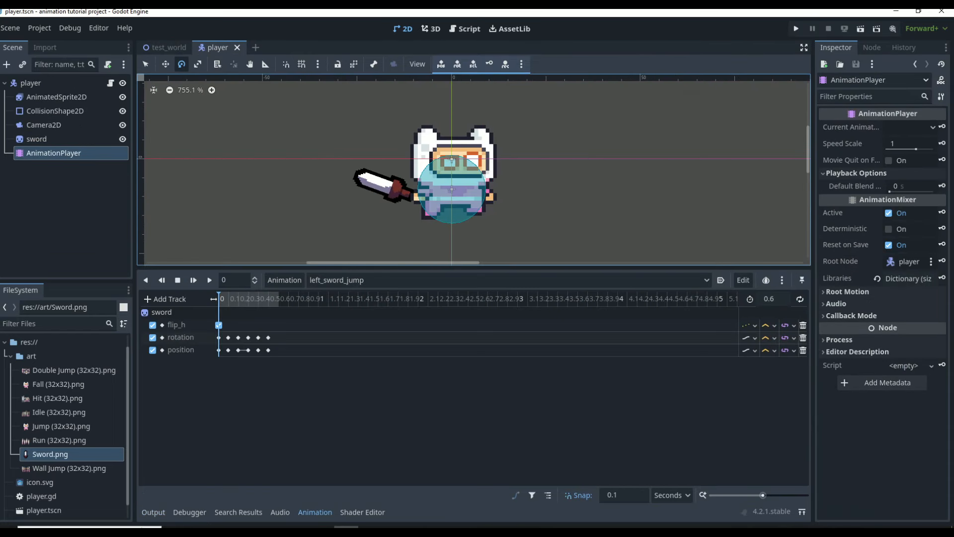
- In the player scene, preview left_sword_jump and right_sword_jump
click(210, 281)
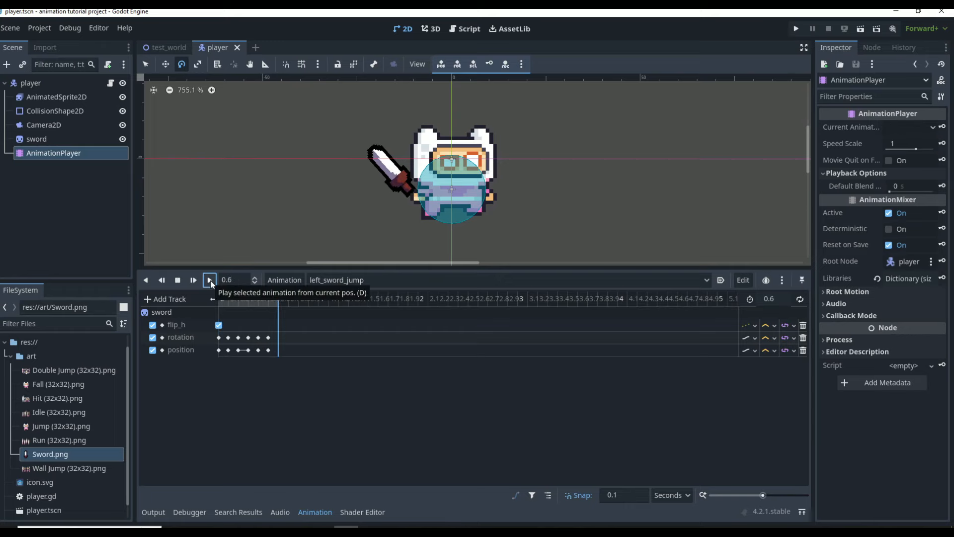
click(387, 280)
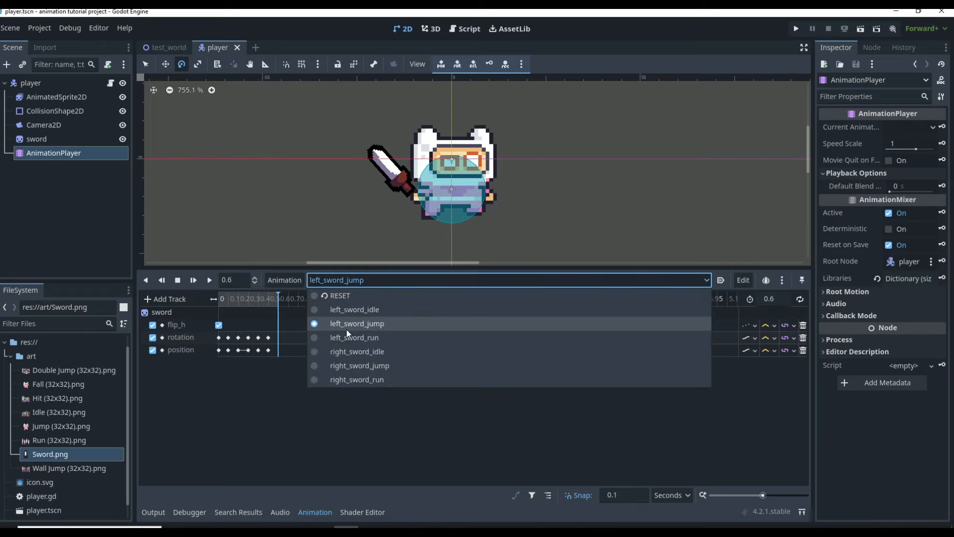
click(350, 368)
click(209, 281)
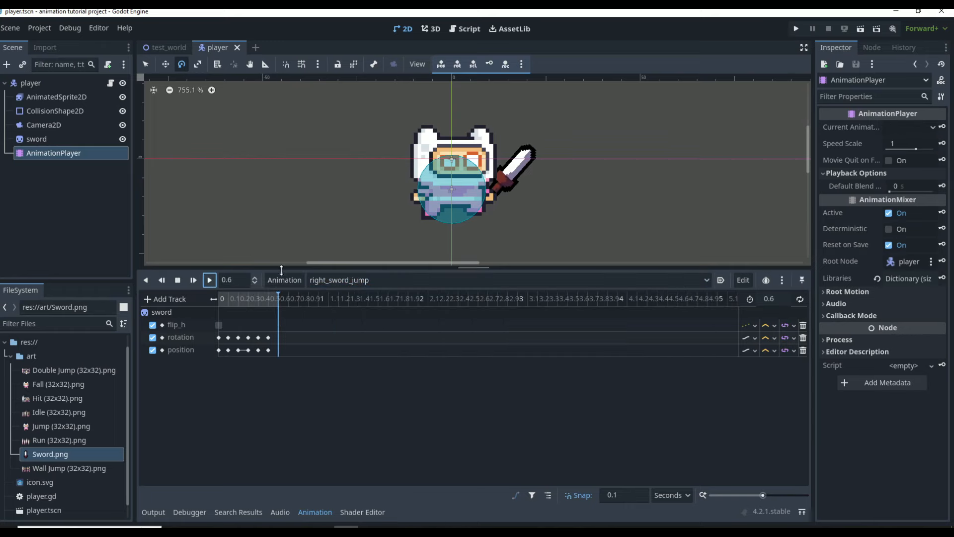
- Preview left_sword_run and right_sword_run, and stop the playback
click(336, 279)
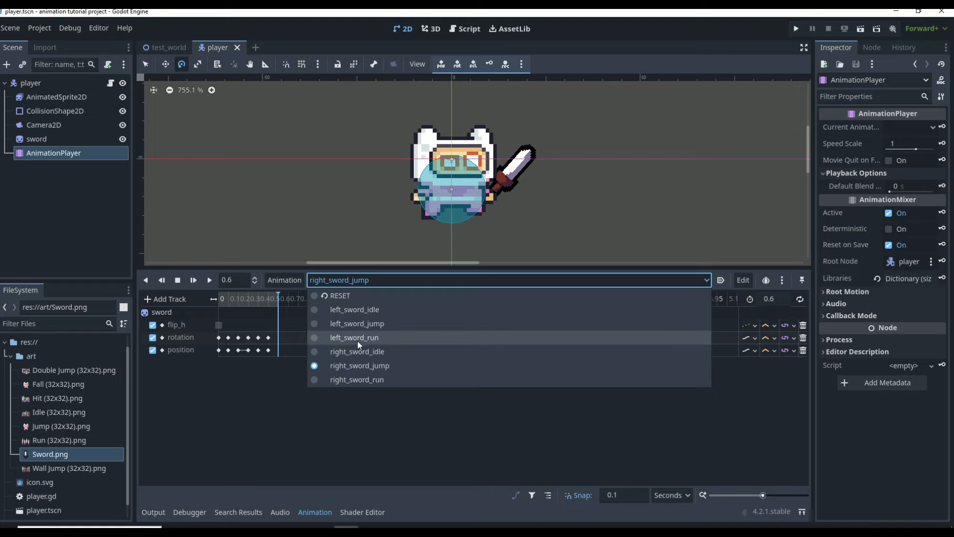
click(355, 338)
click(208, 281)
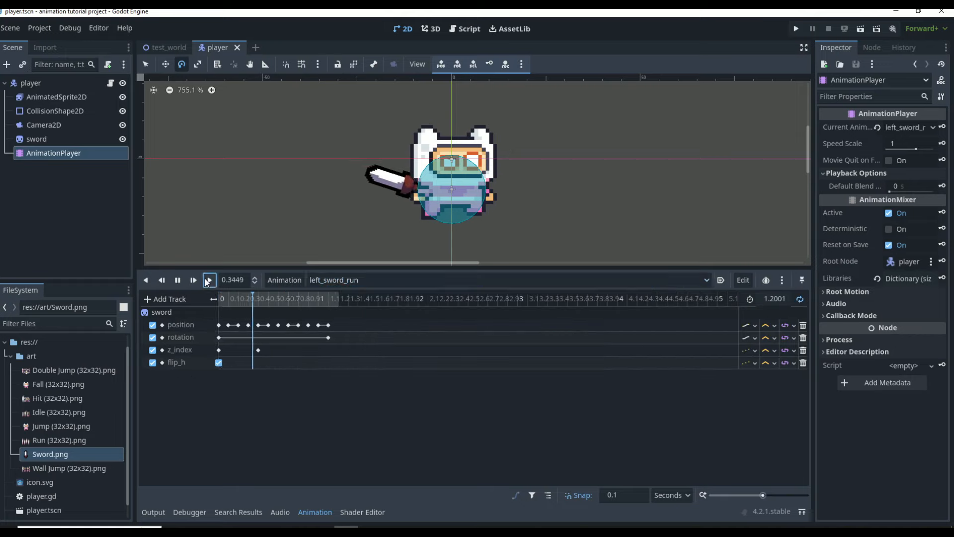
click(341, 281)
click(355, 380)
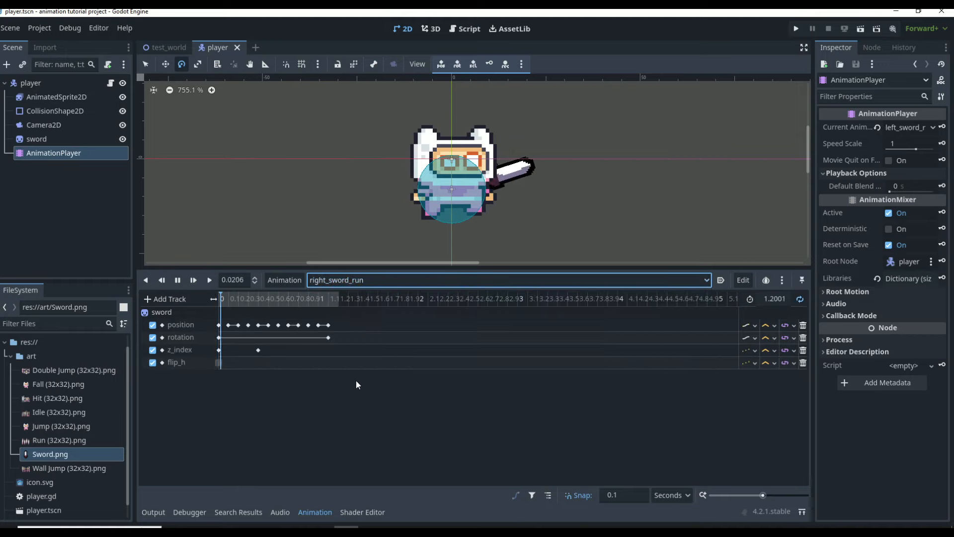
click(209, 280)
click(178, 279)
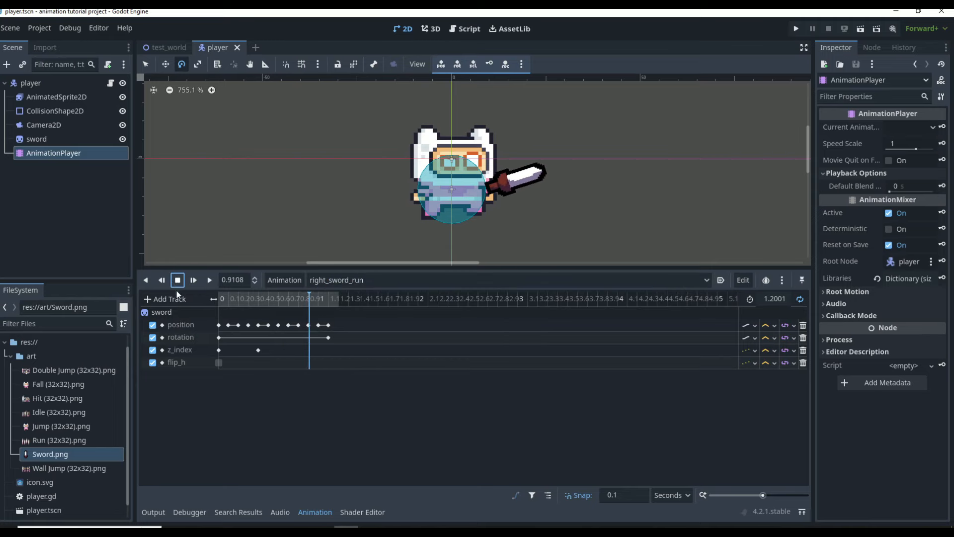
- Run the test_world scene and move the player right, jump and move left to test the sword animations in both directions
click(179, 45)
key(F6)
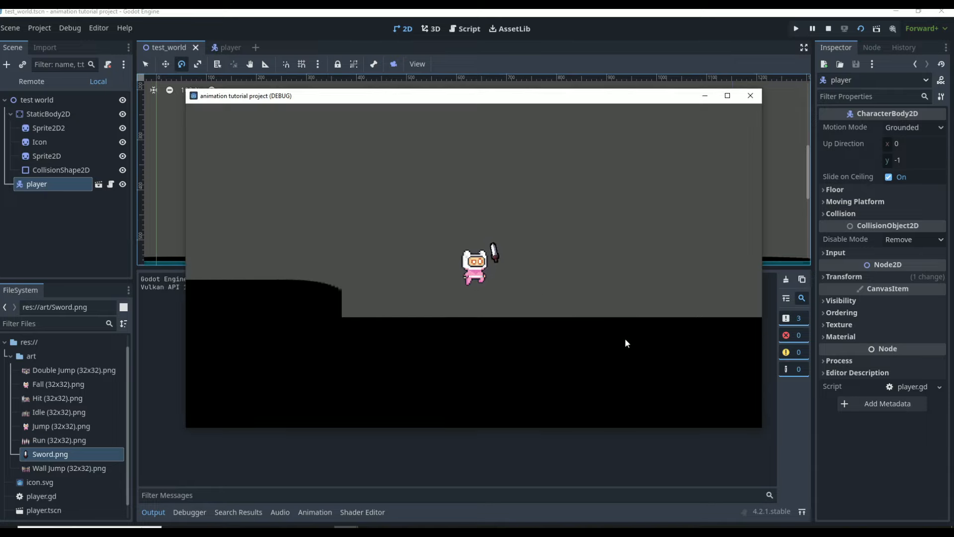
key(Right)
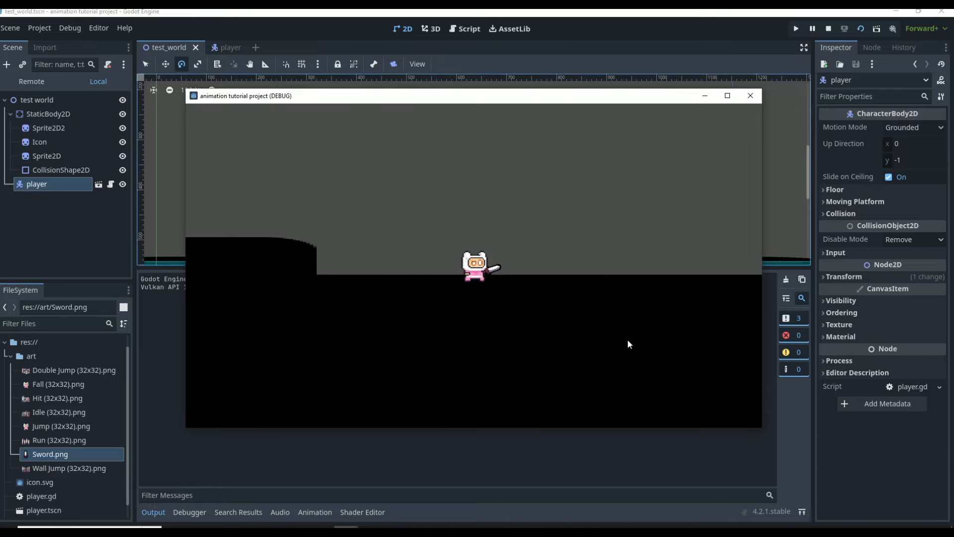
key(Right)
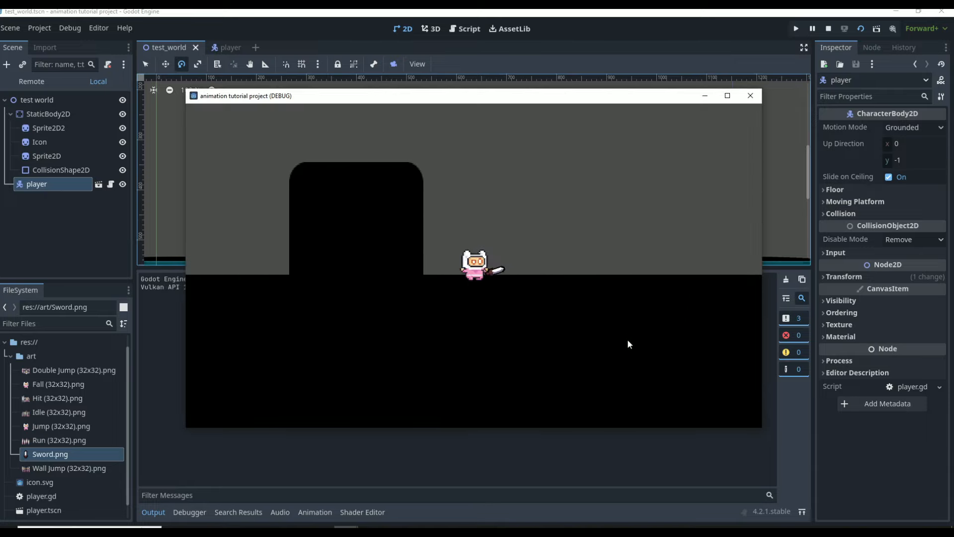
key(Right)
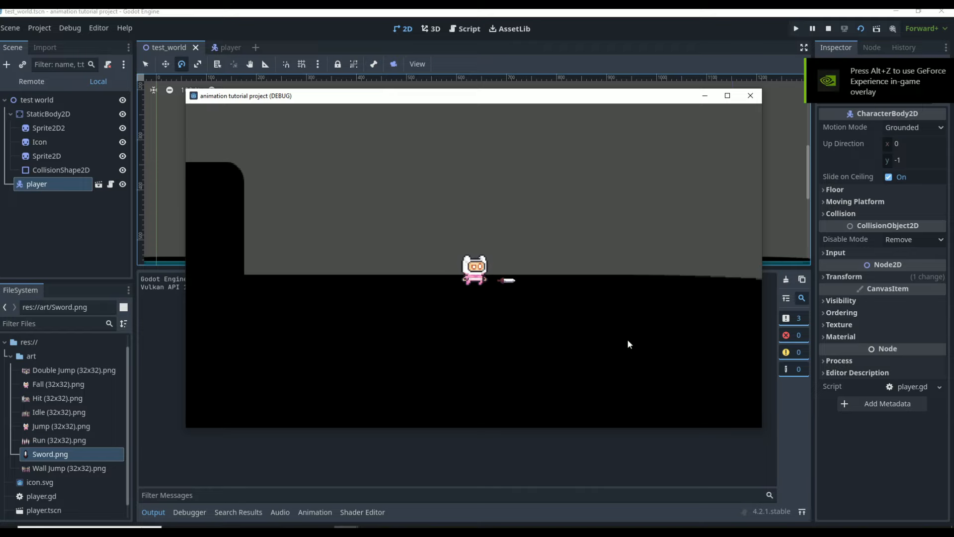
key(space)
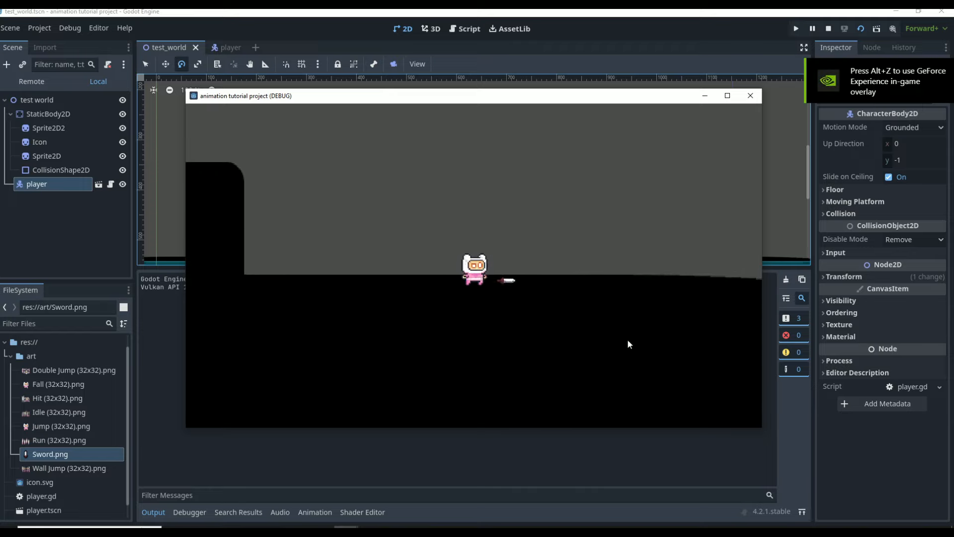
key(Left)
key(Left)
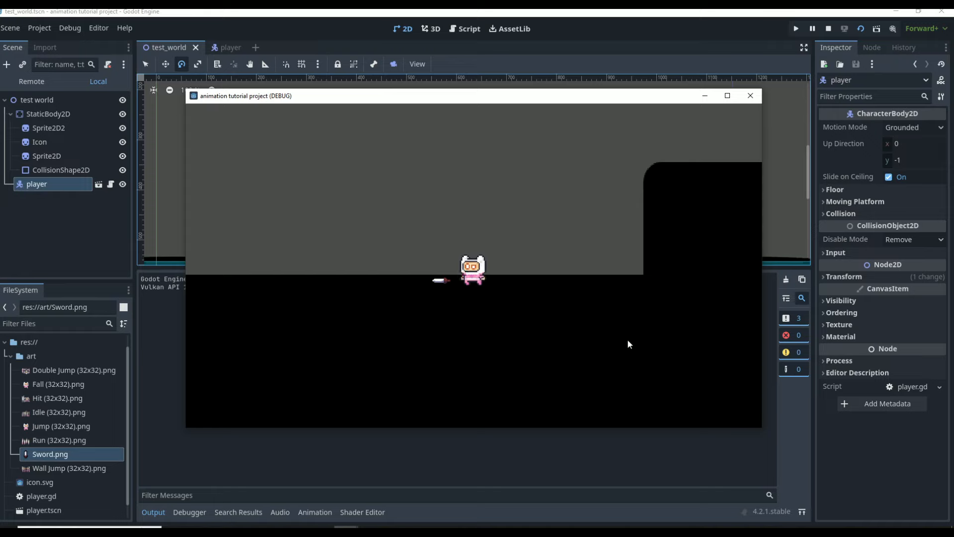
key(Left)
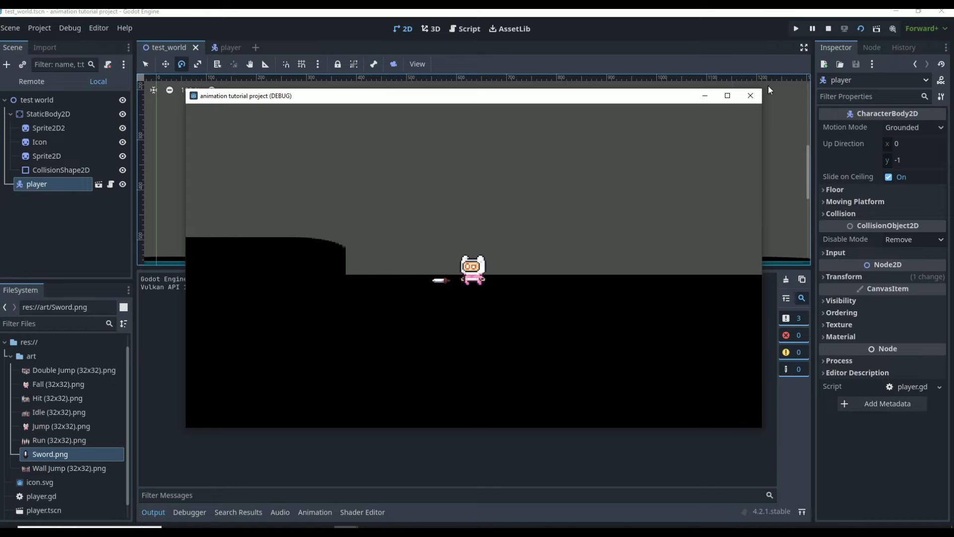
- Stop the running game and open the player instance's scene from test_world
key(F8)
scroll(424, 231, down, 3)
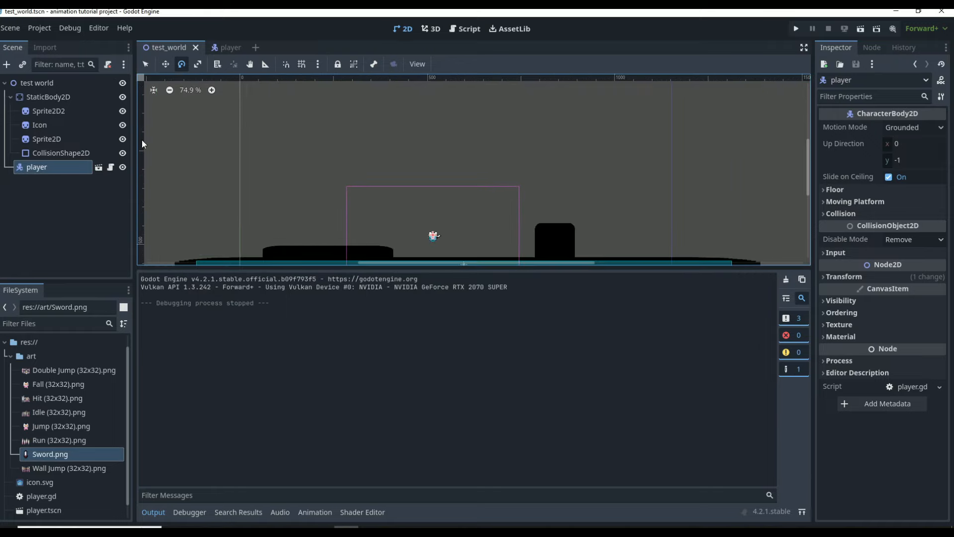
click(98, 167)
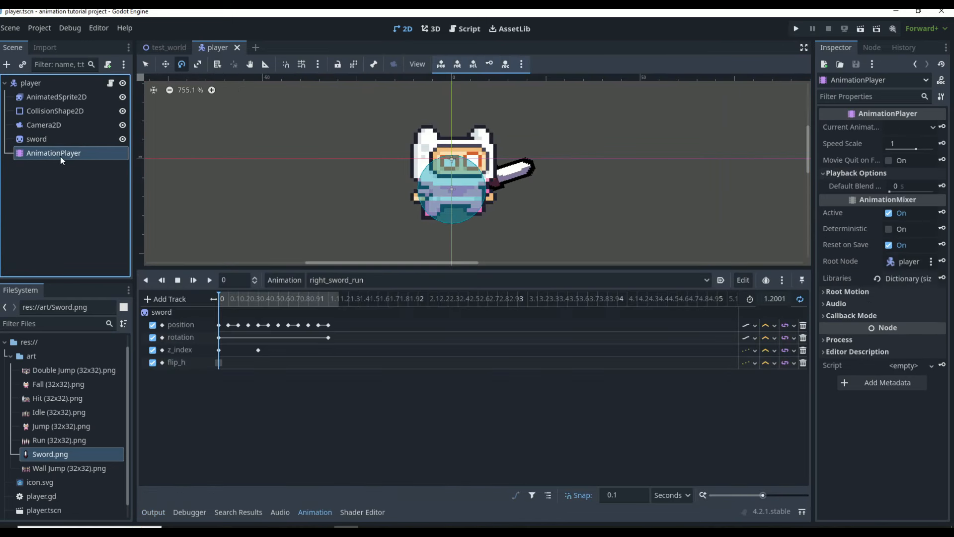